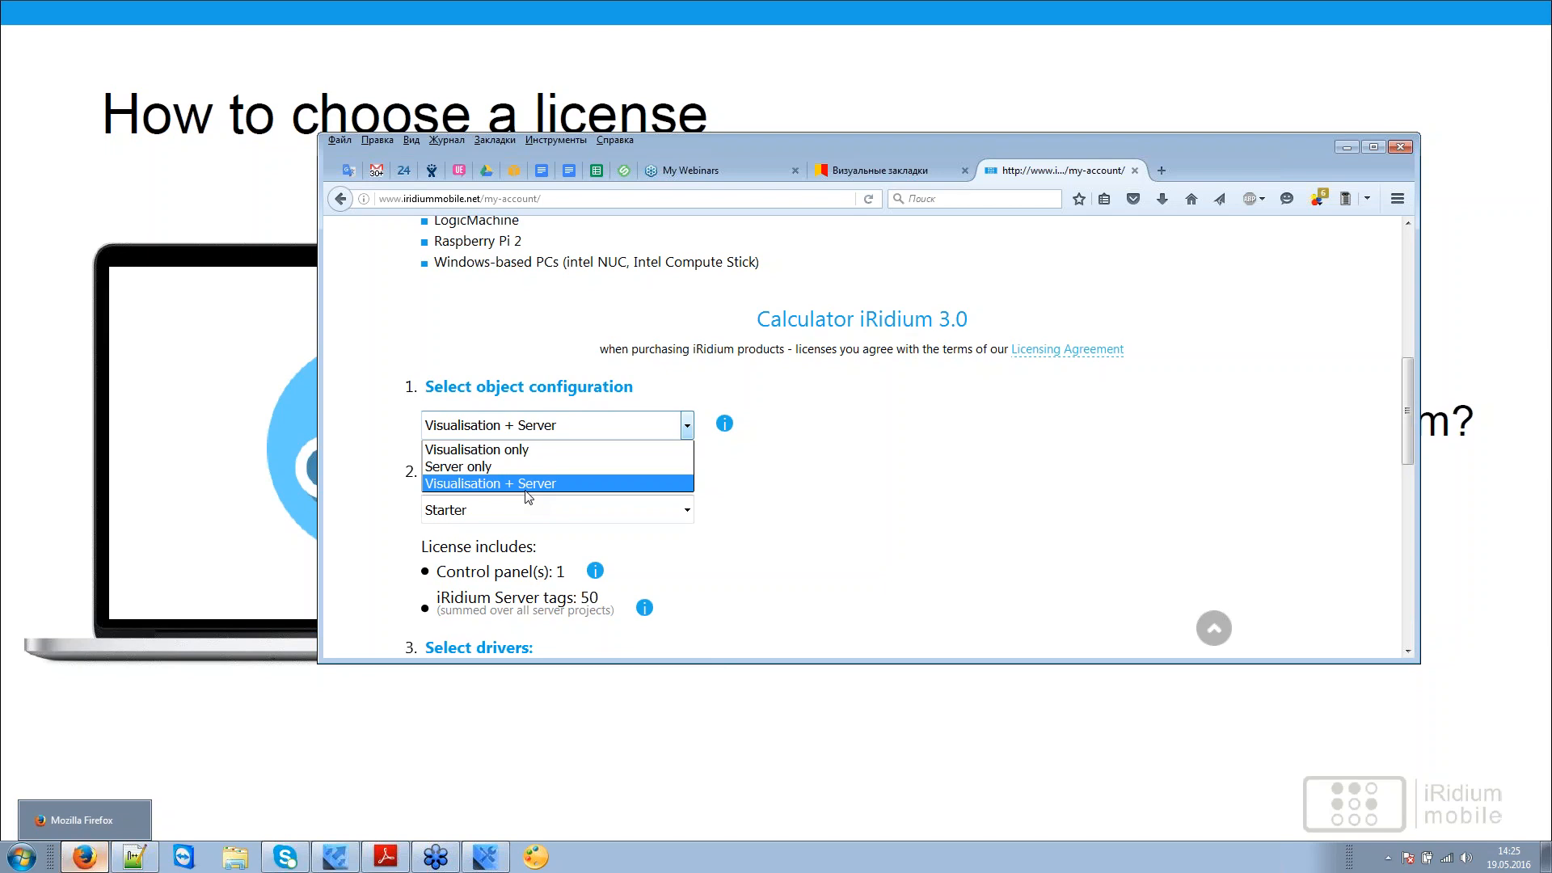
Step: Set the object configuration to Visualisation + Server and move the browser window aside briefly to check the slide's questions
click(527, 489)
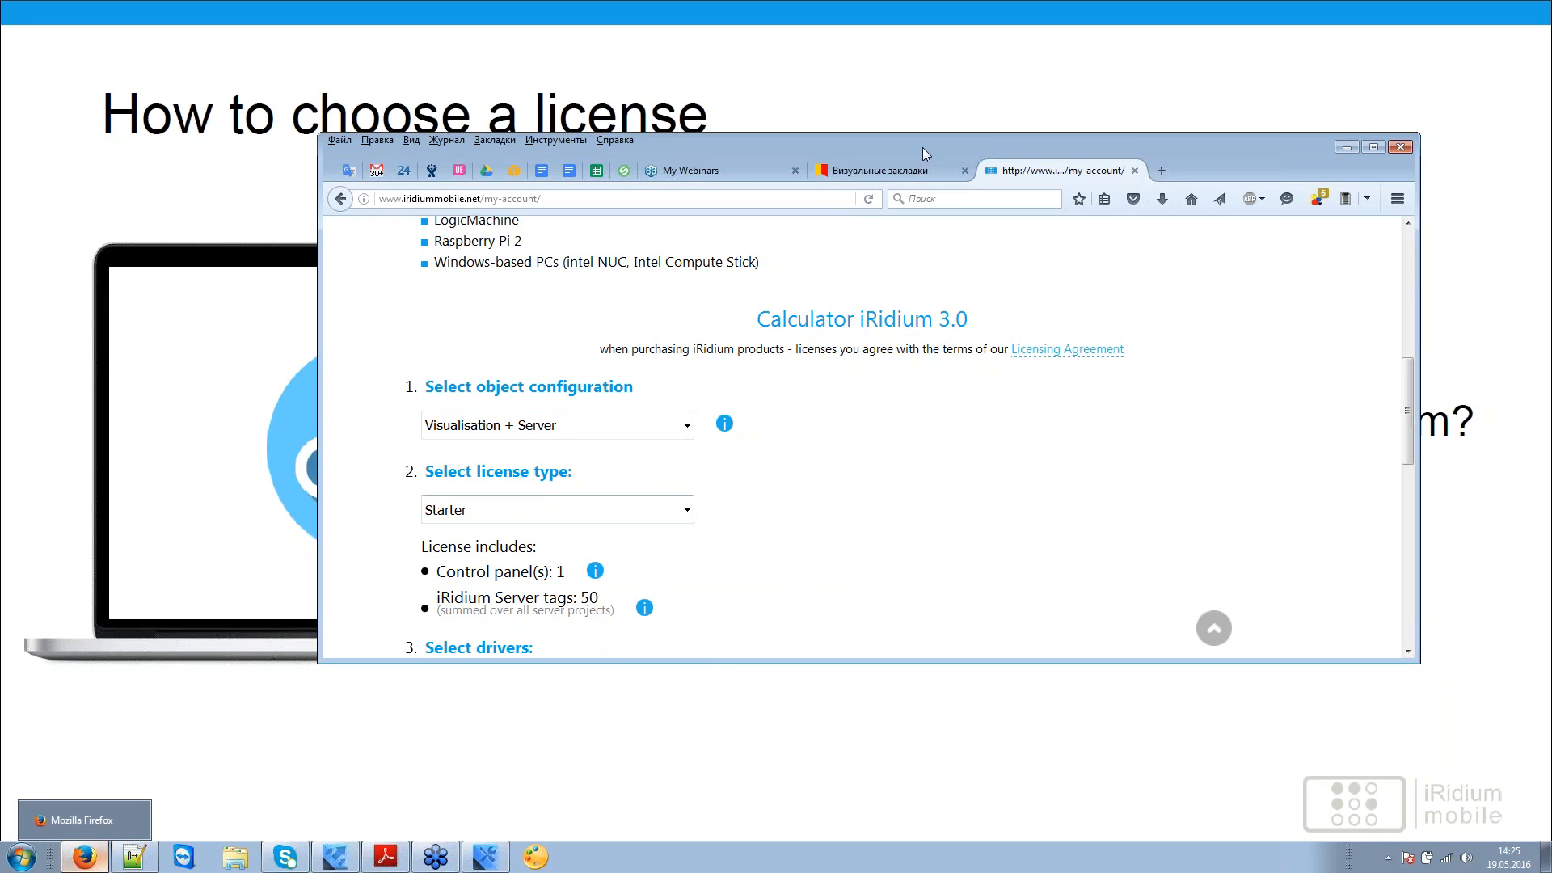
drag(941, 139, 1018, 368)
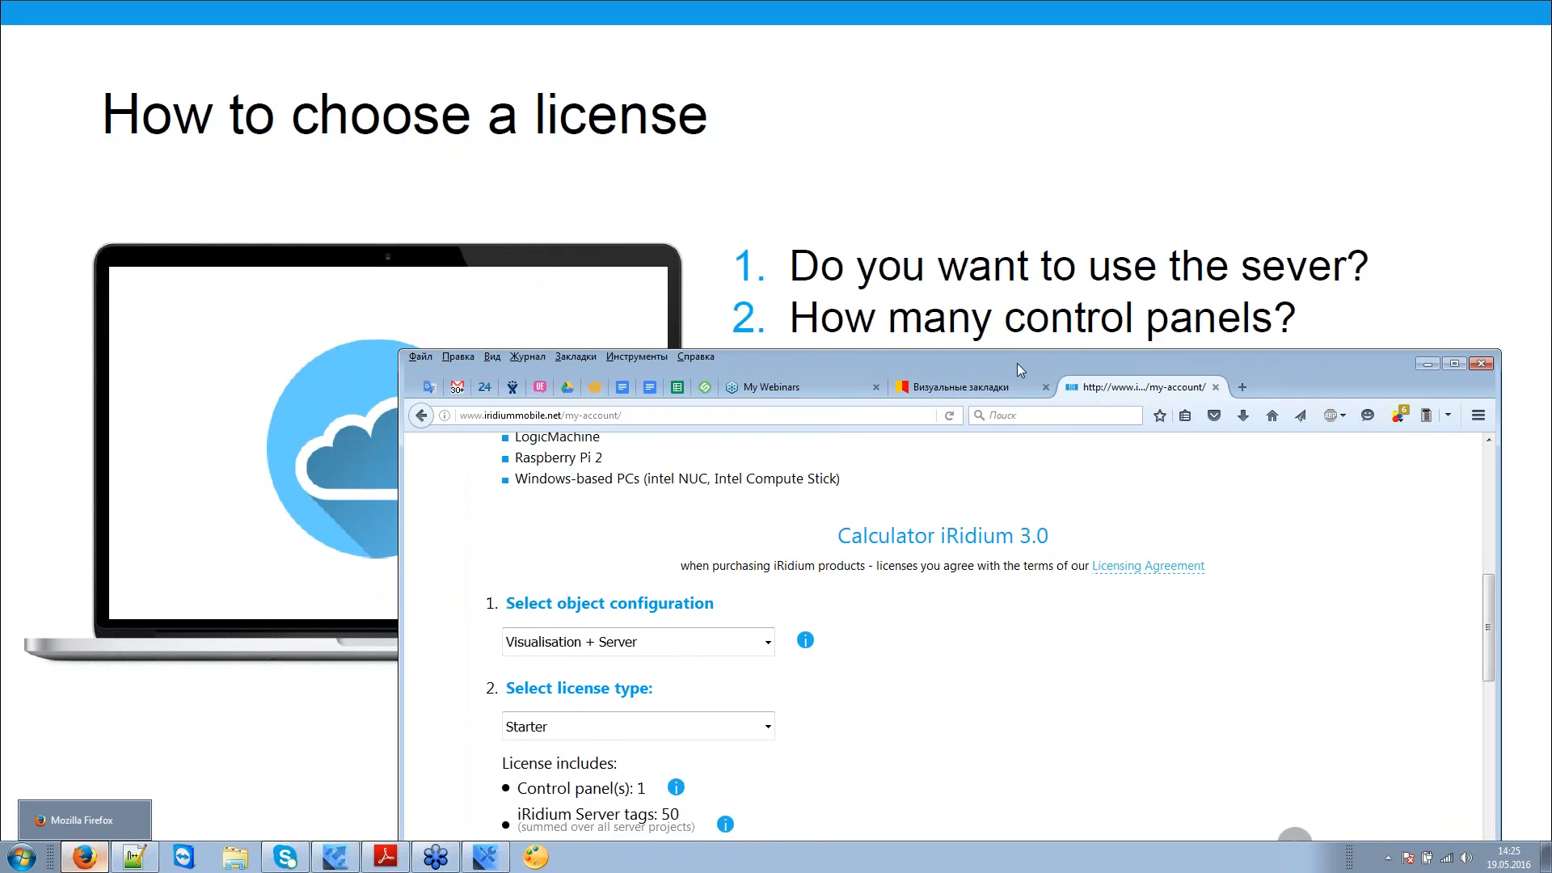
drag(1017, 362, 1009, 132)
Step: Switch the object configuration to Server only, and set it back to Visualisation + Server
click(760, 412)
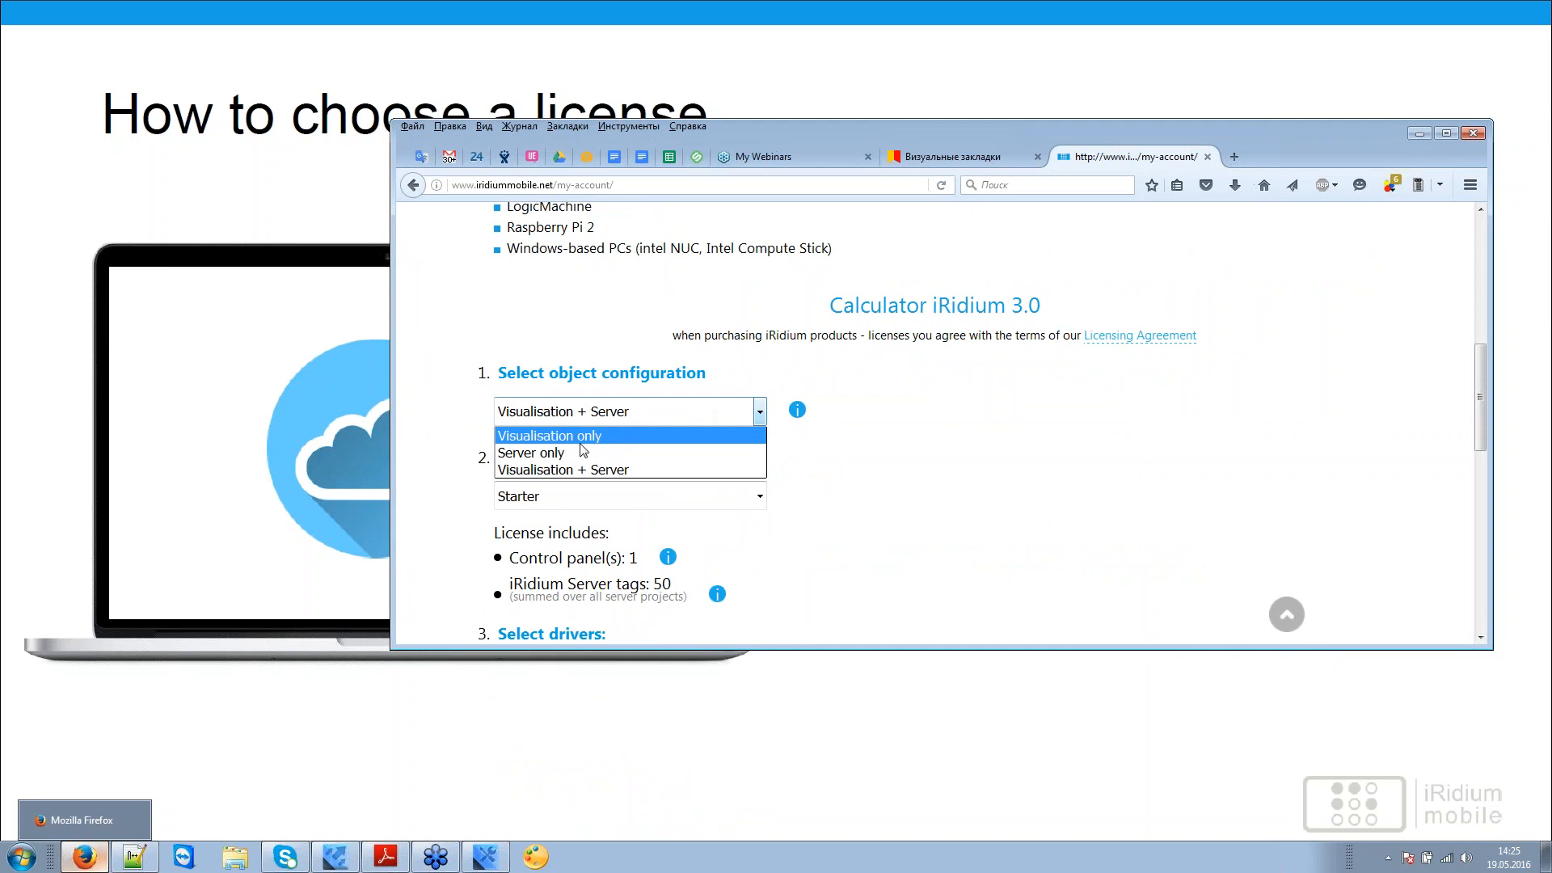
click(574, 453)
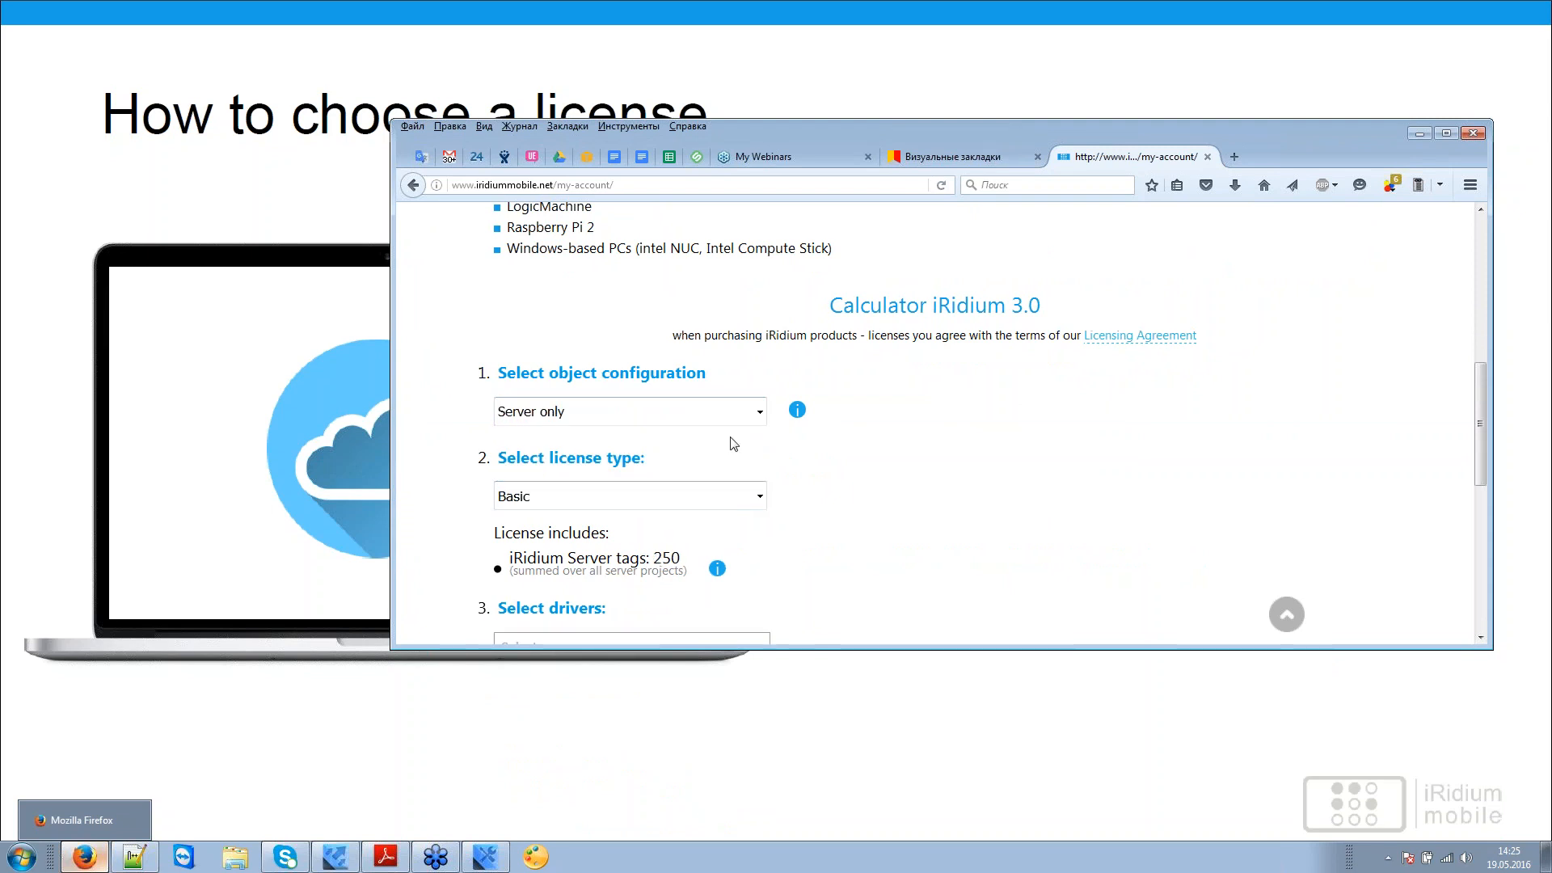
click(720, 408)
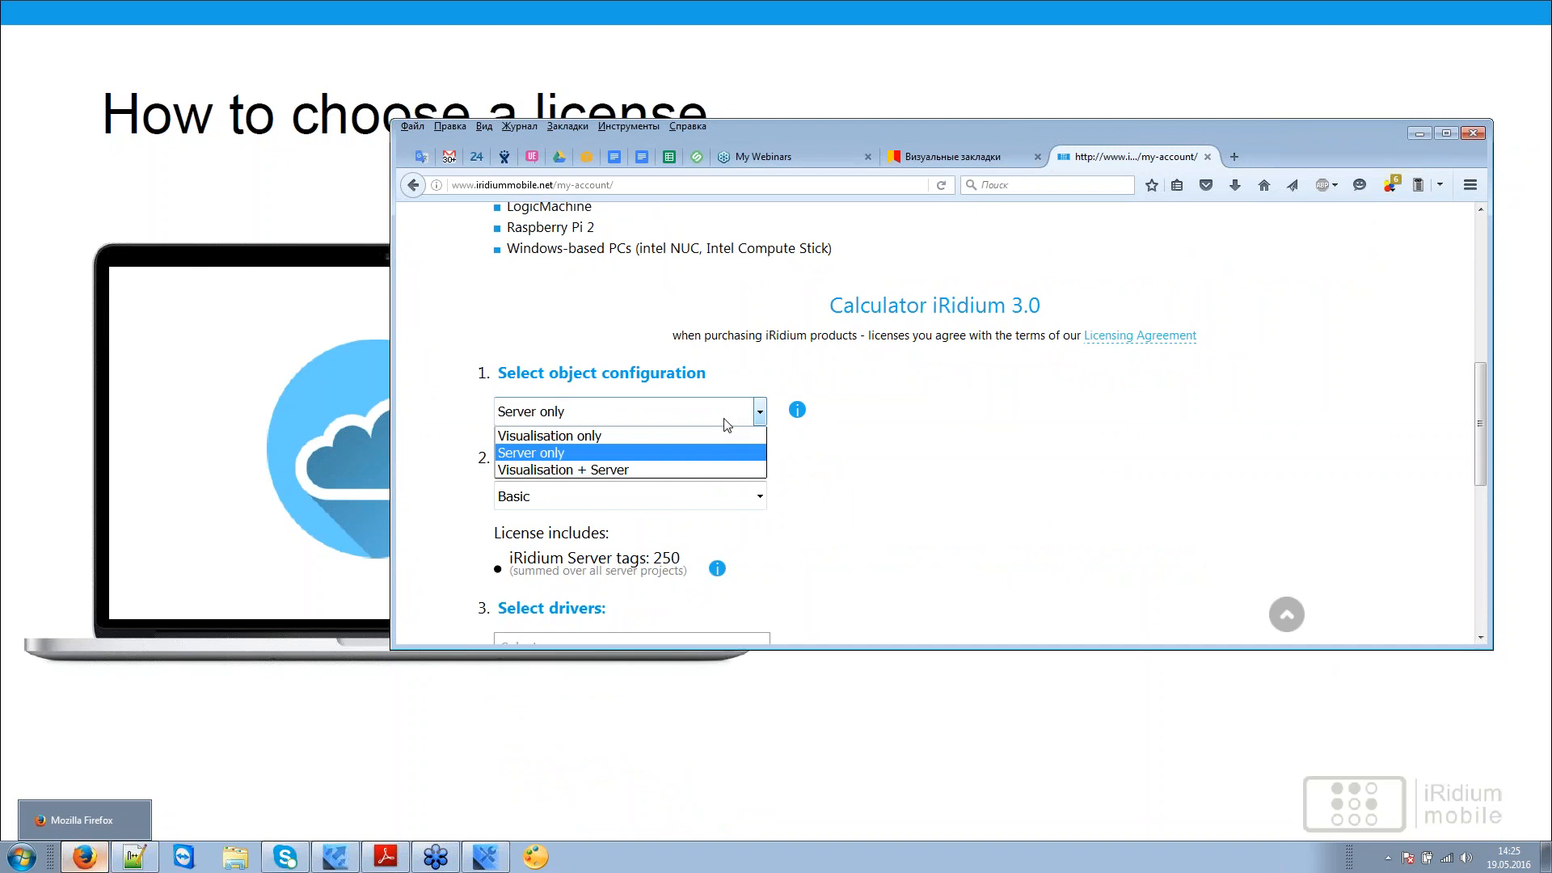
click(604, 471)
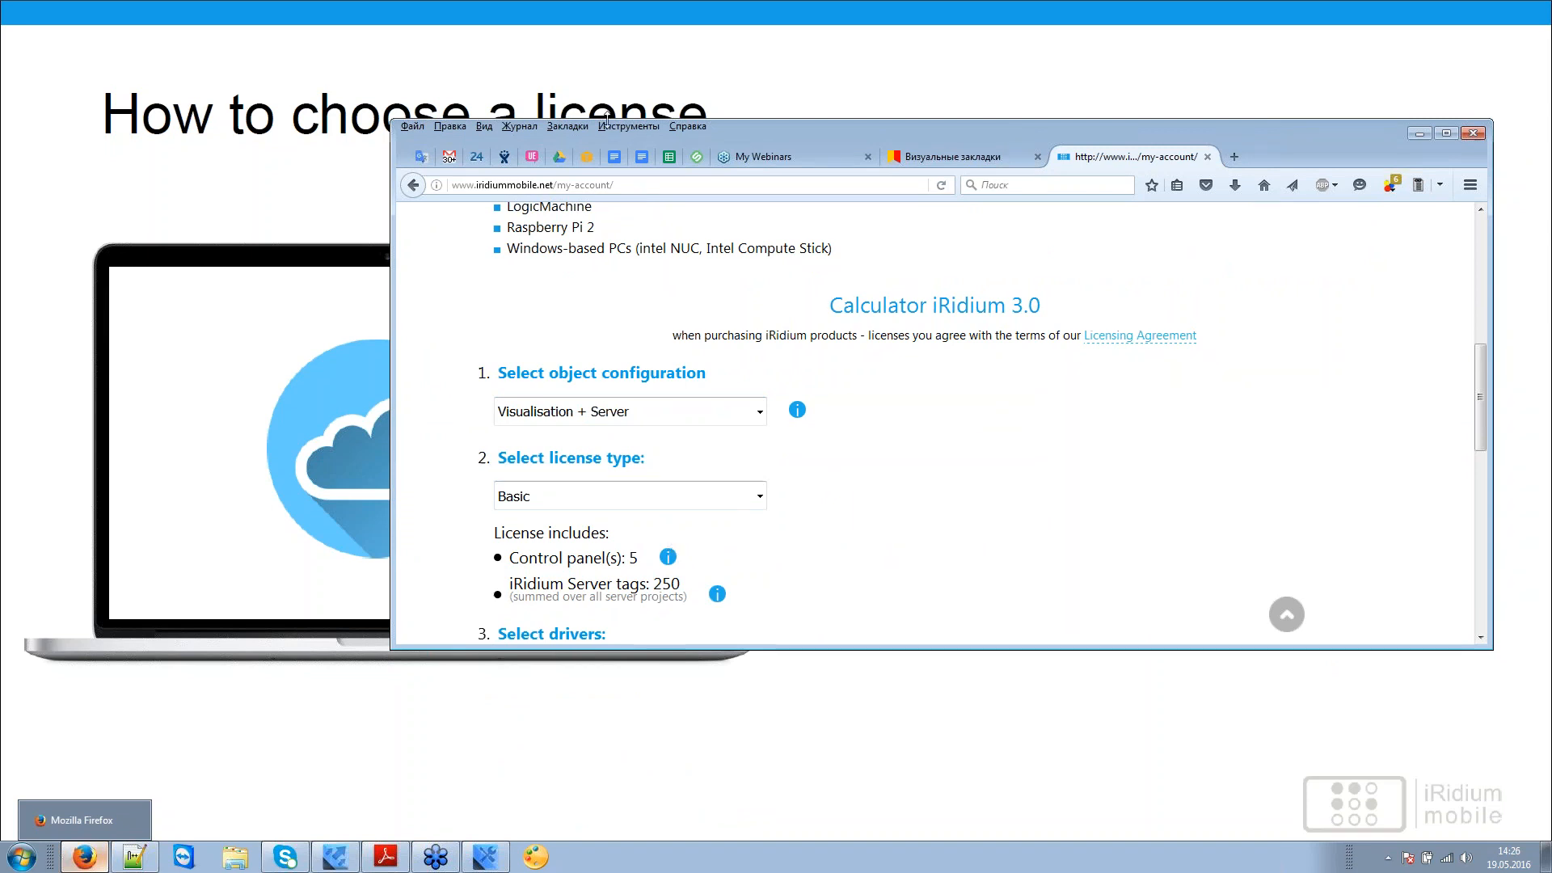
Step: Set the license type to Starter in the license calculator
scroll(905, 512, down, 1)
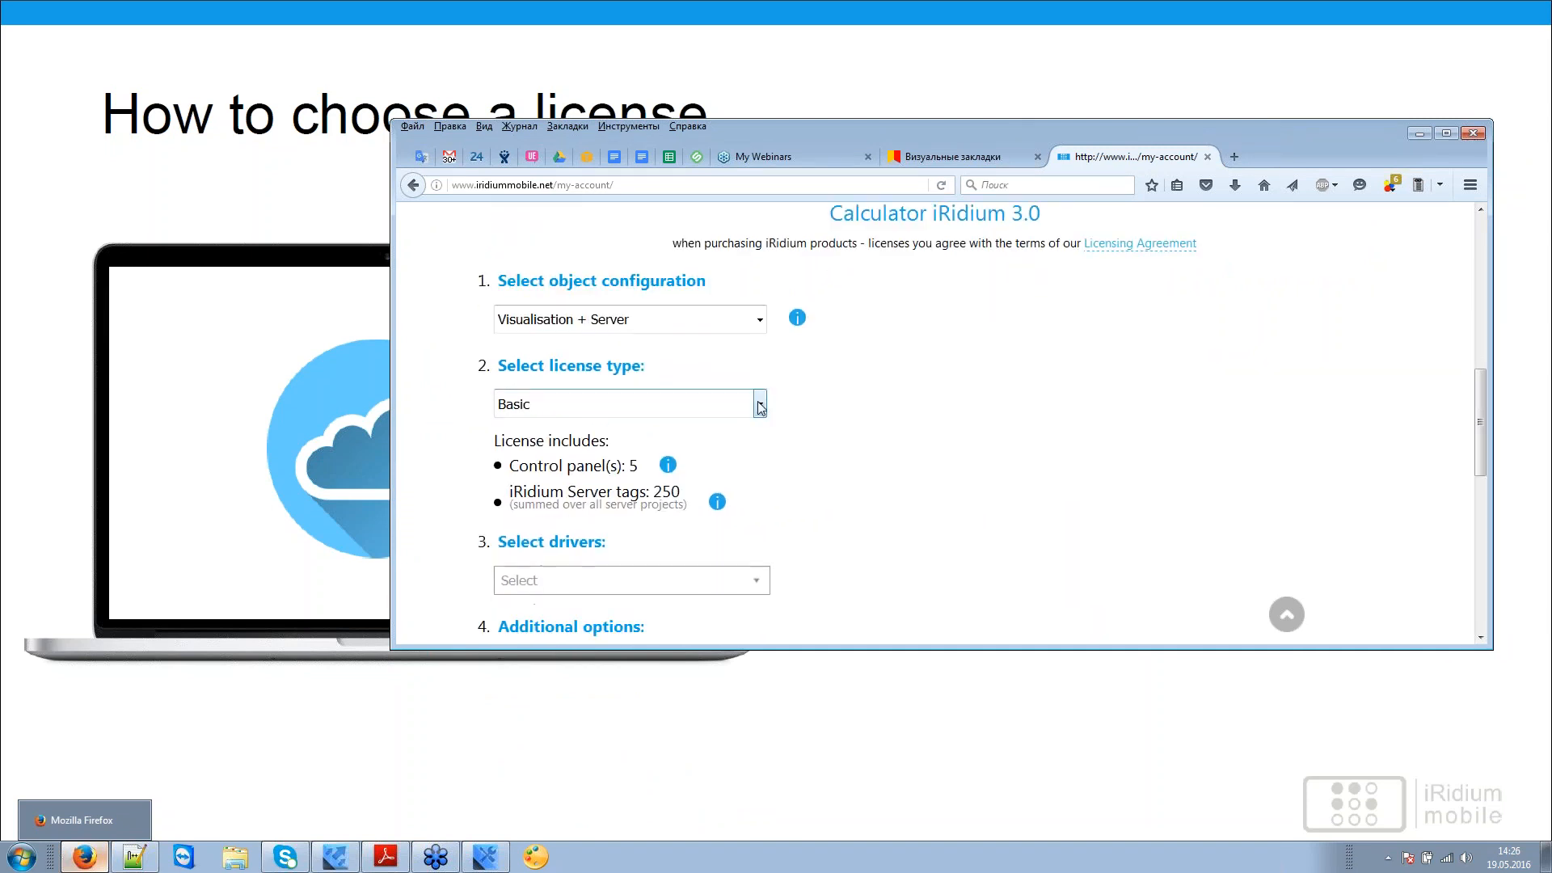
click(699, 405)
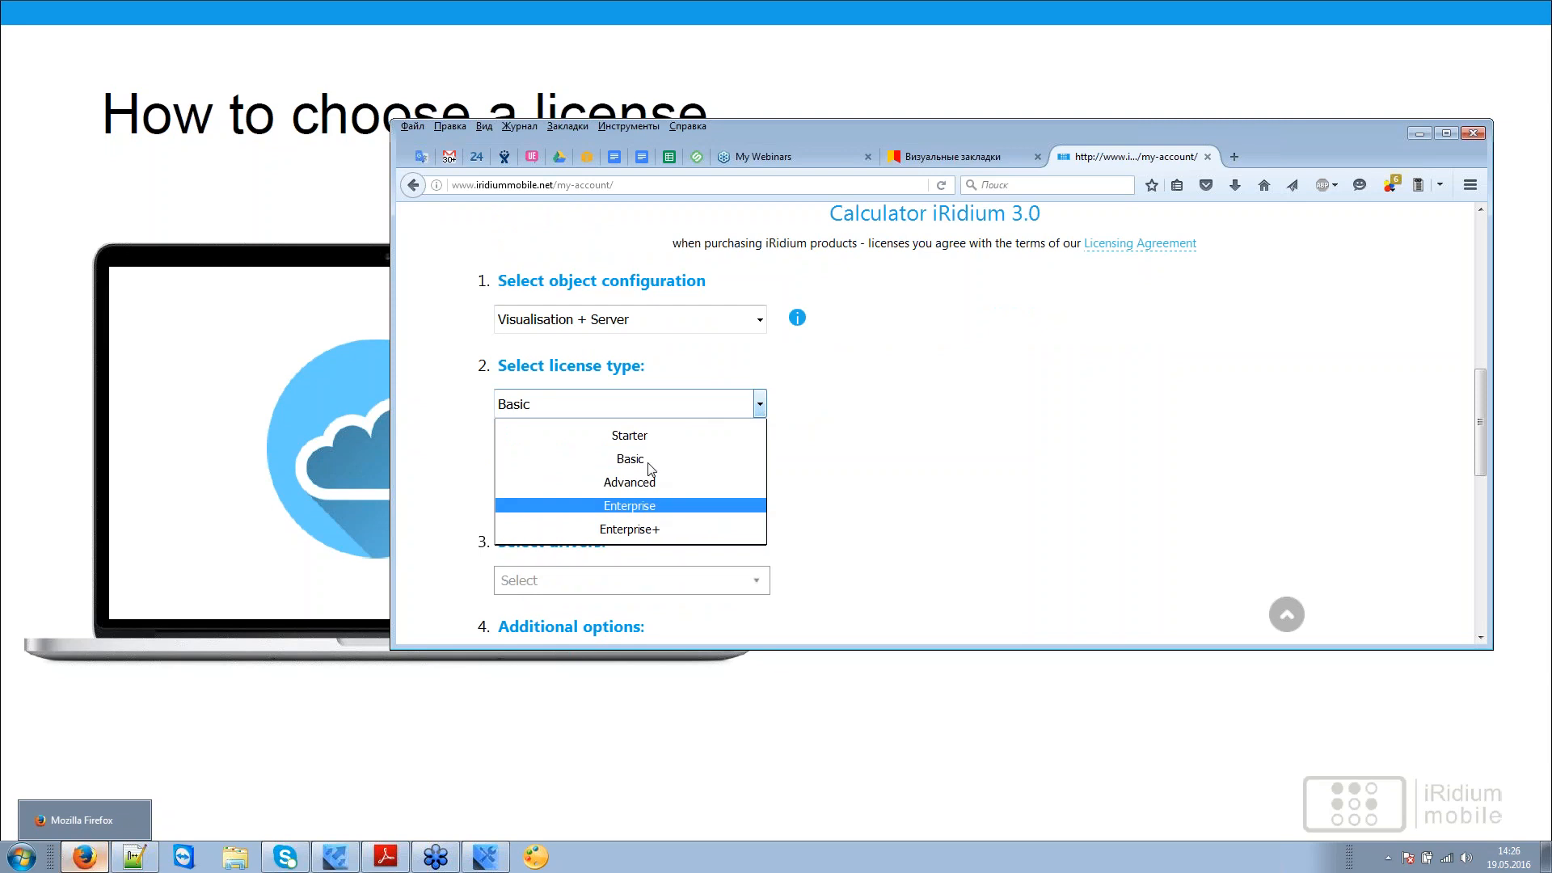
click(651, 436)
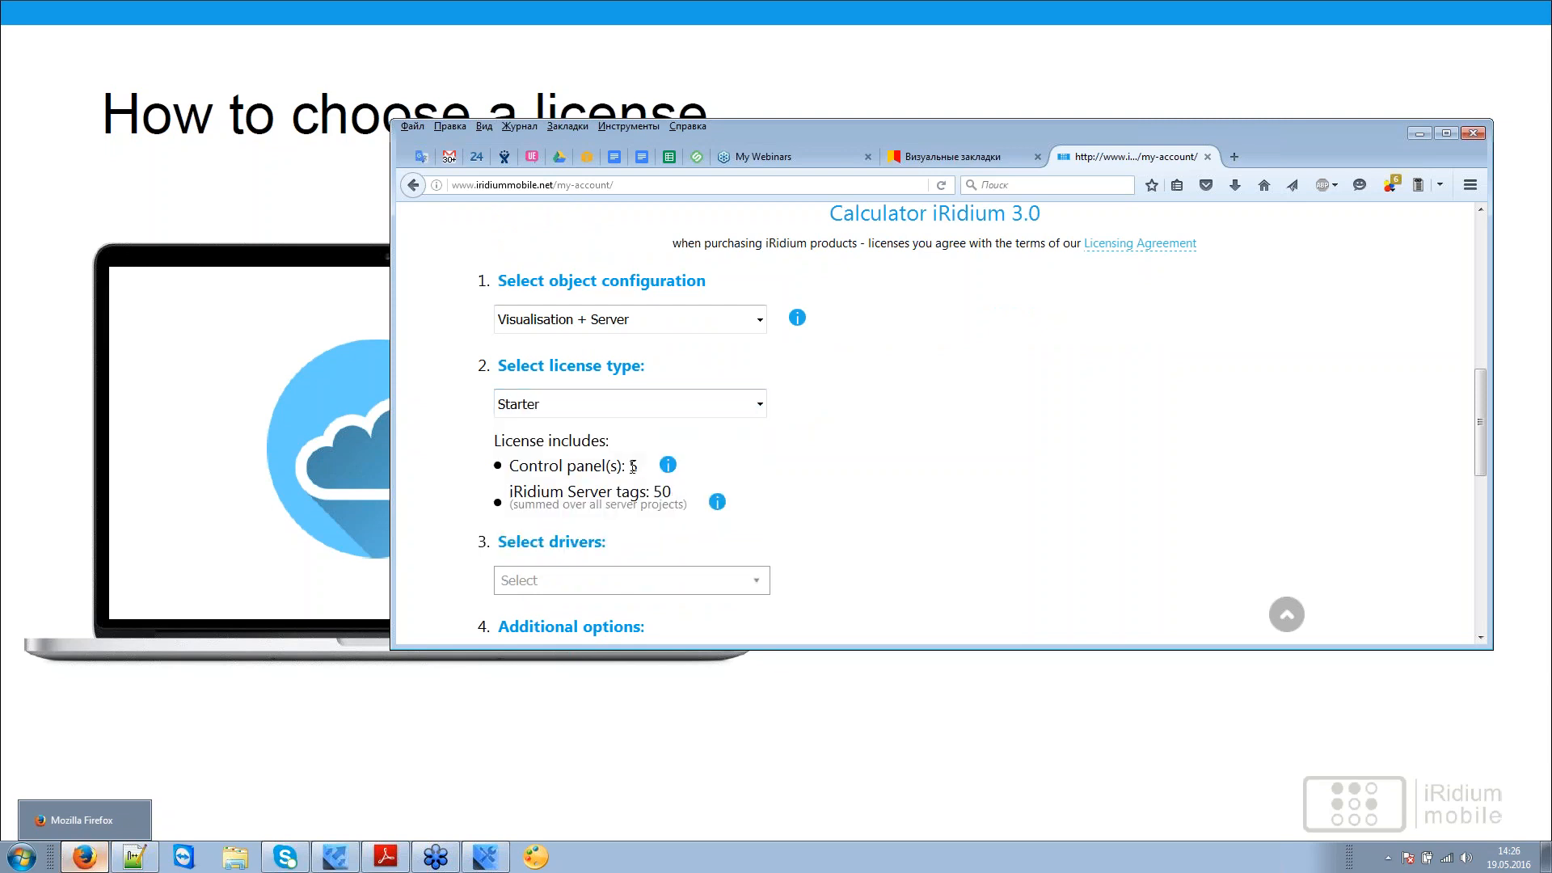
Step: Examine the control panel and server tag allowances of the Starter license, including the examples of how tags are counted
double_click(636, 466)
click(655, 495)
double_click(674, 495)
mouse_move(714, 503)
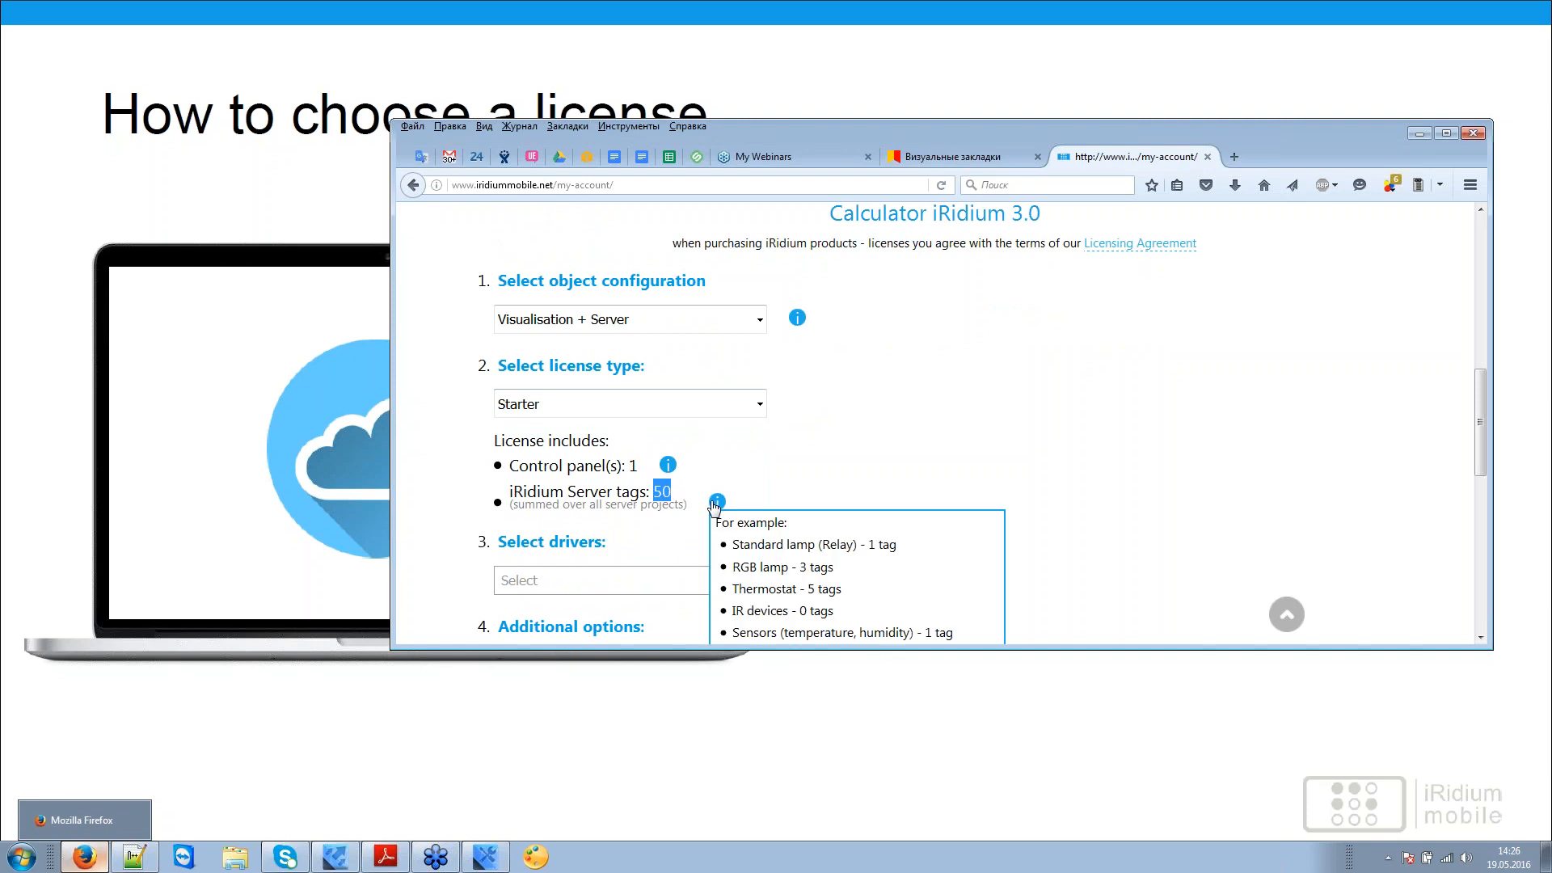
scroll(715, 504, down, 5)
mouse_move(722, 233)
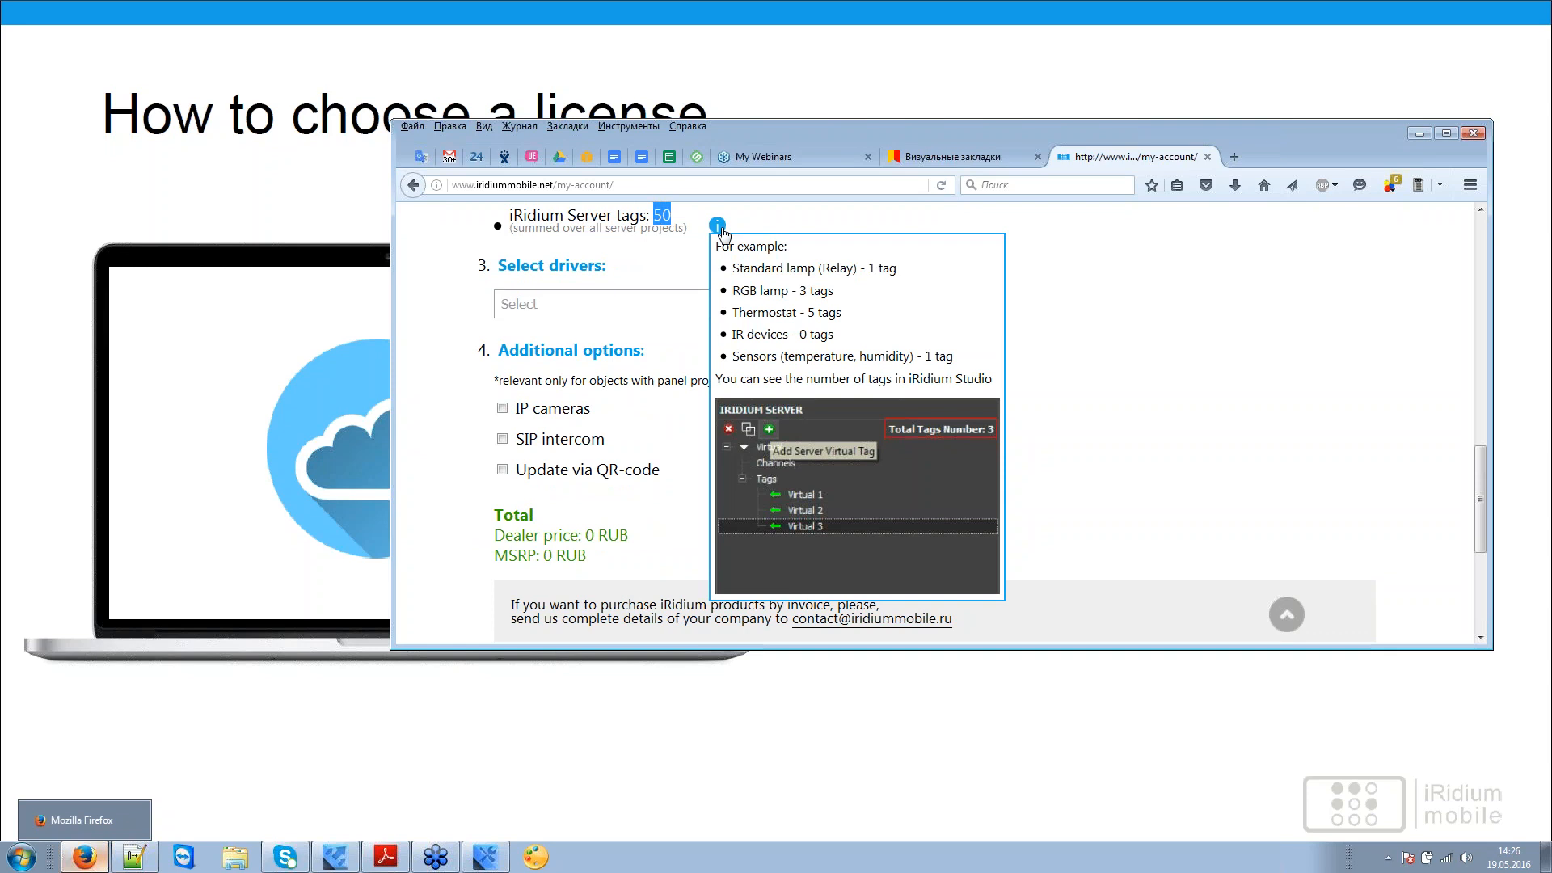
scroll(755, 374, up, 3)
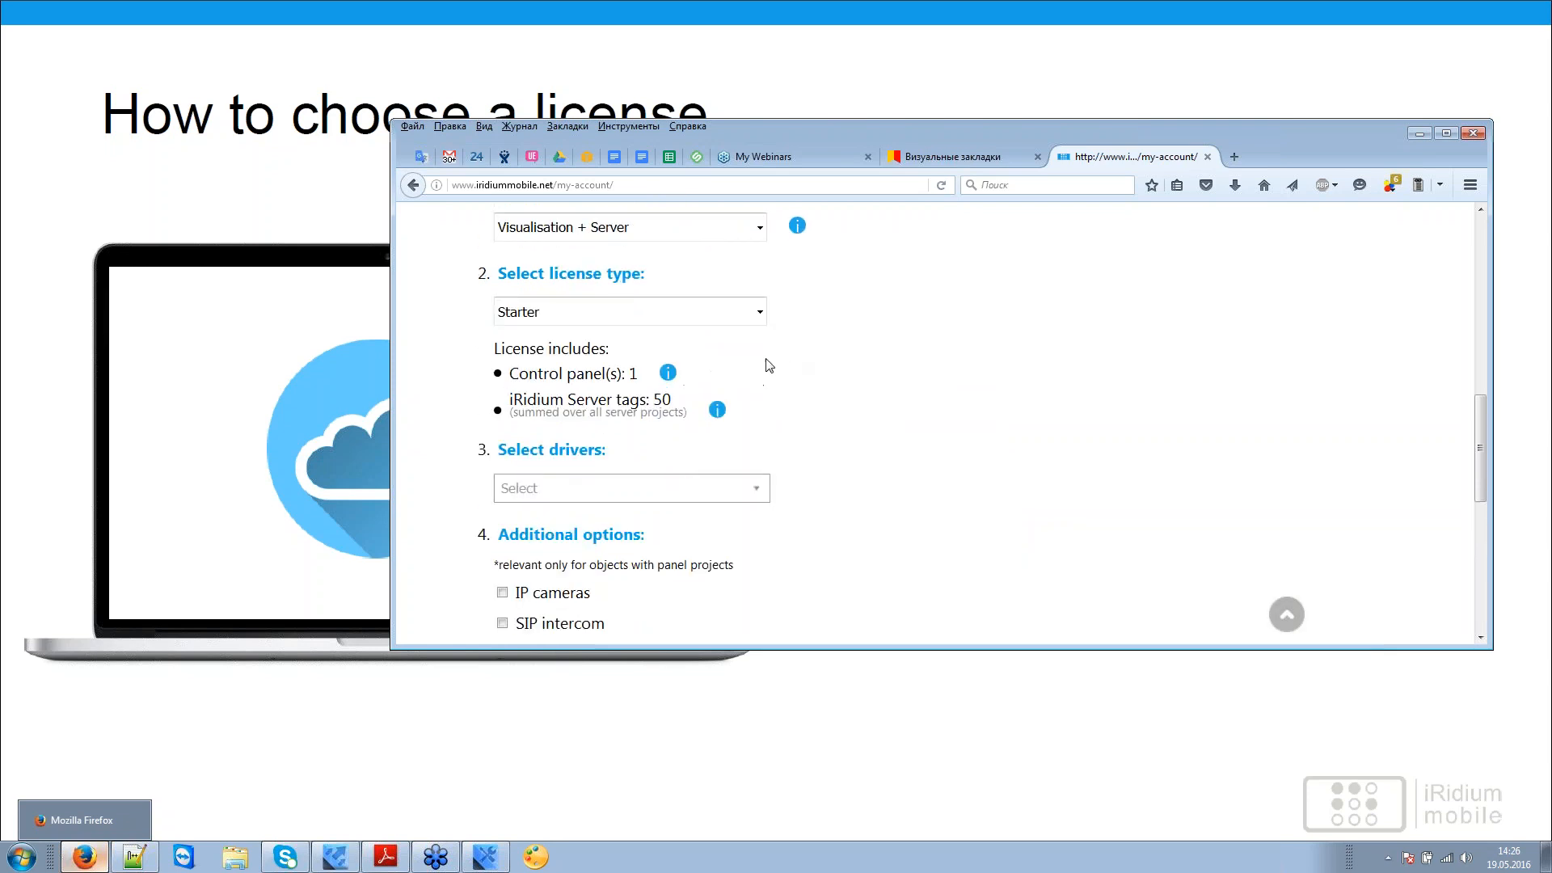
Step: Switch the license type through Basic, Advanced and Enterprise to Enterprise+ to compare what each includes
click(760, 312)
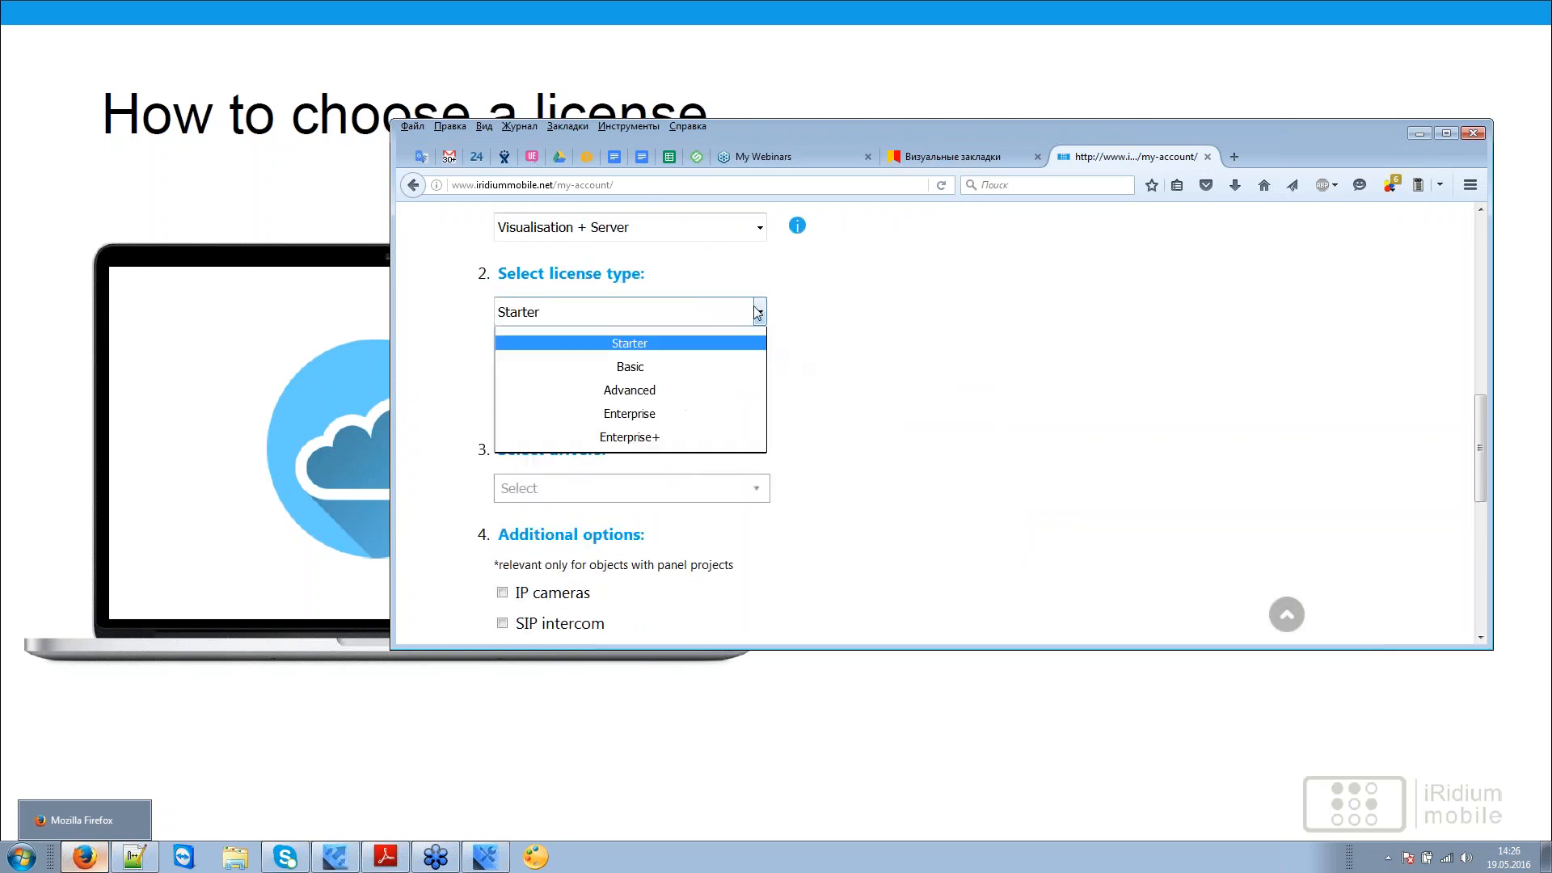
click(669, 368)
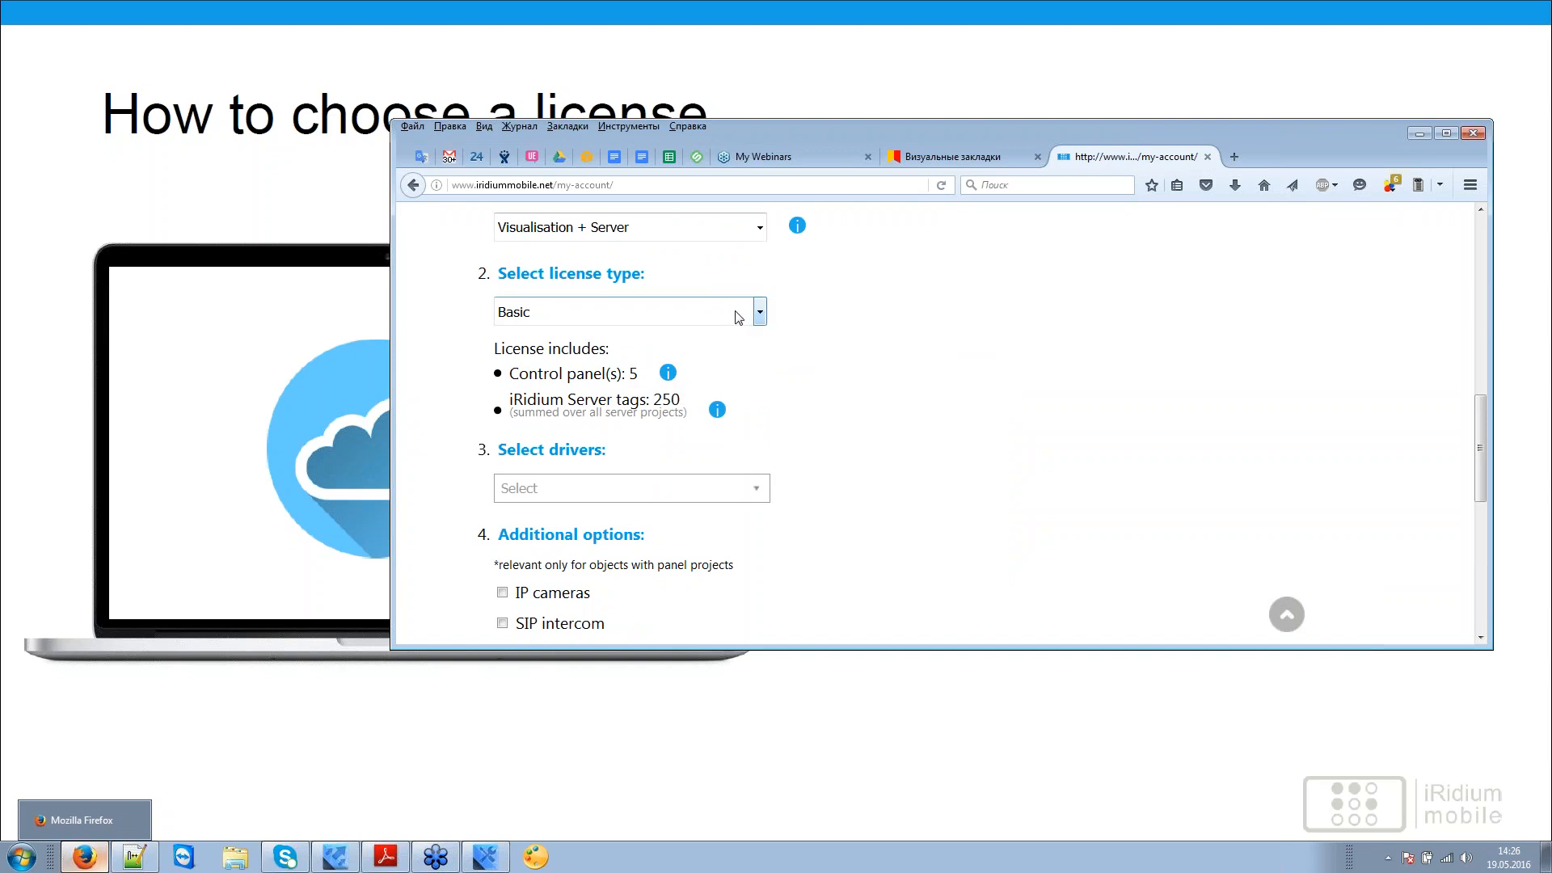
click(739, 317)
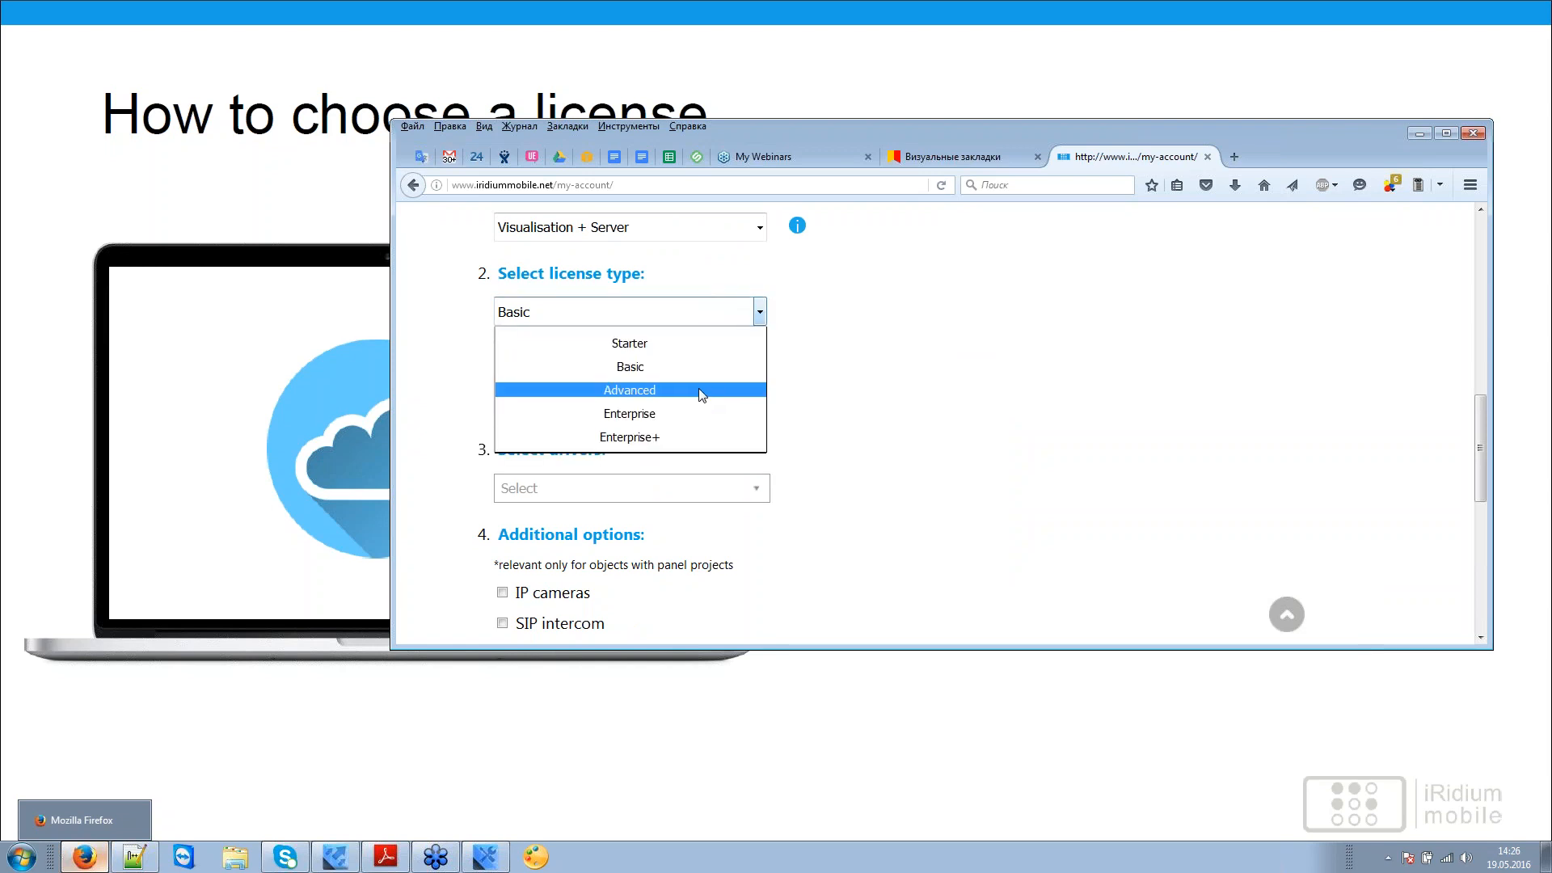
click(698, 388)
click(726, 311)
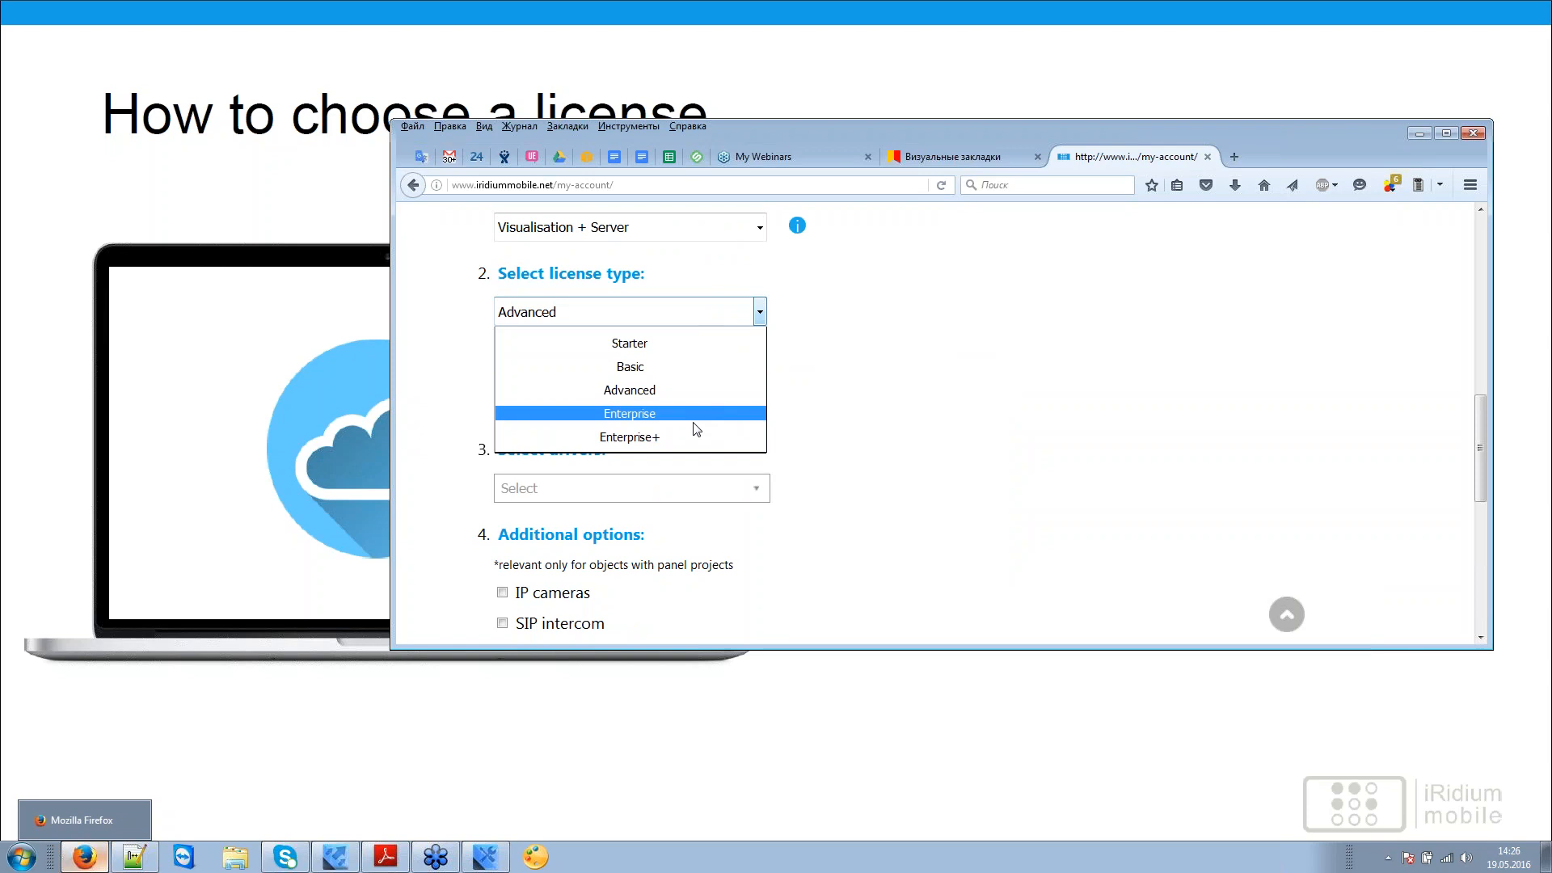
click(696, 421)
click(709, 312)
click(599, 437)
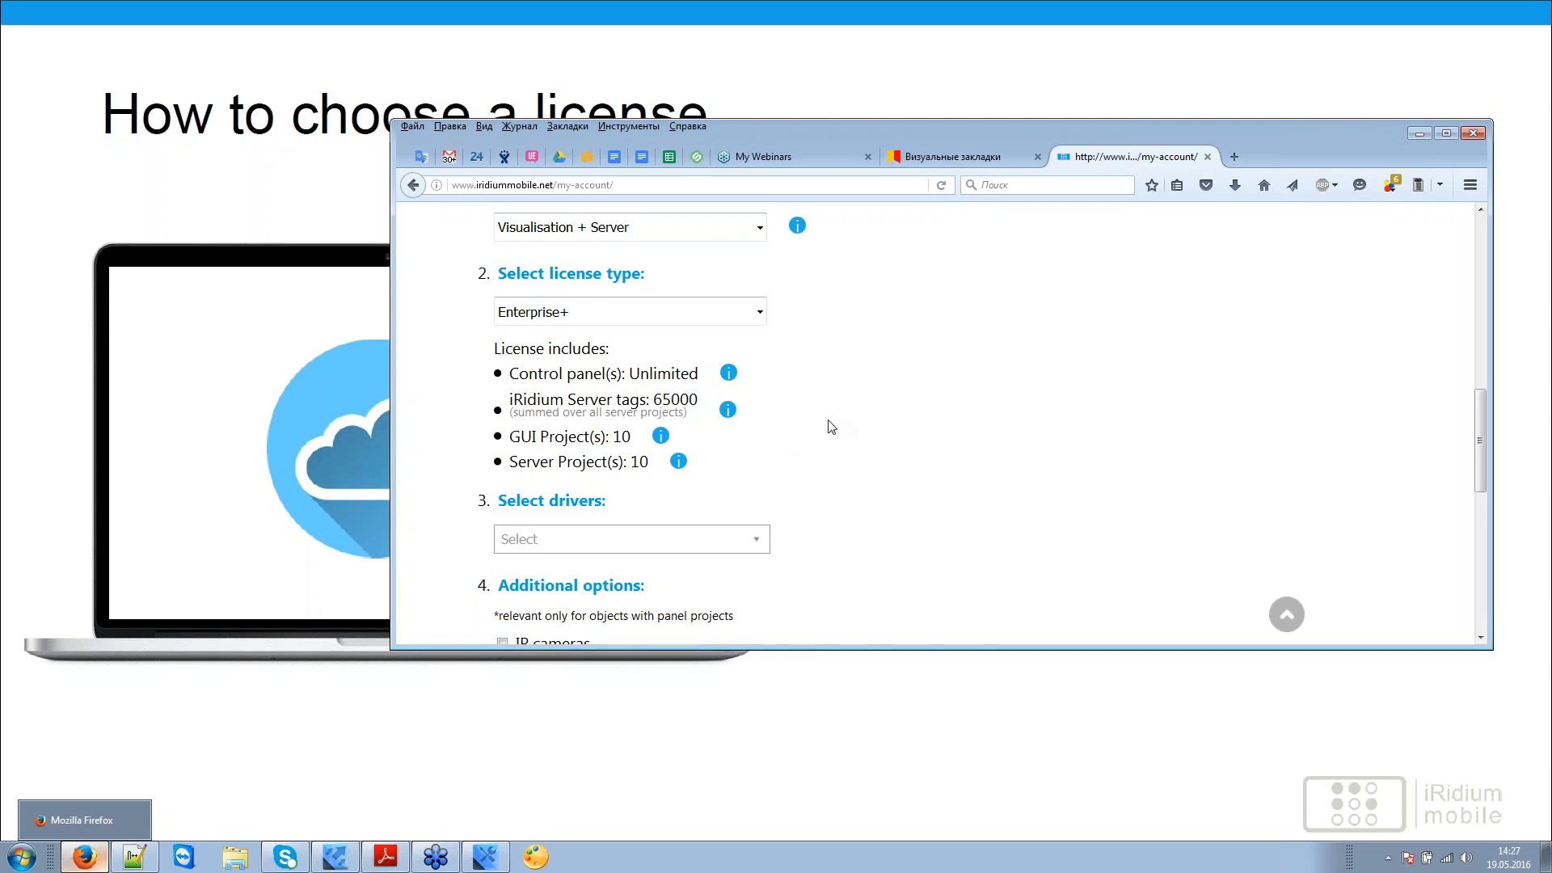
Step: Examine the server tag and server project allowances included in the Enterprise+ license
drag(549, 399, 700, 414)
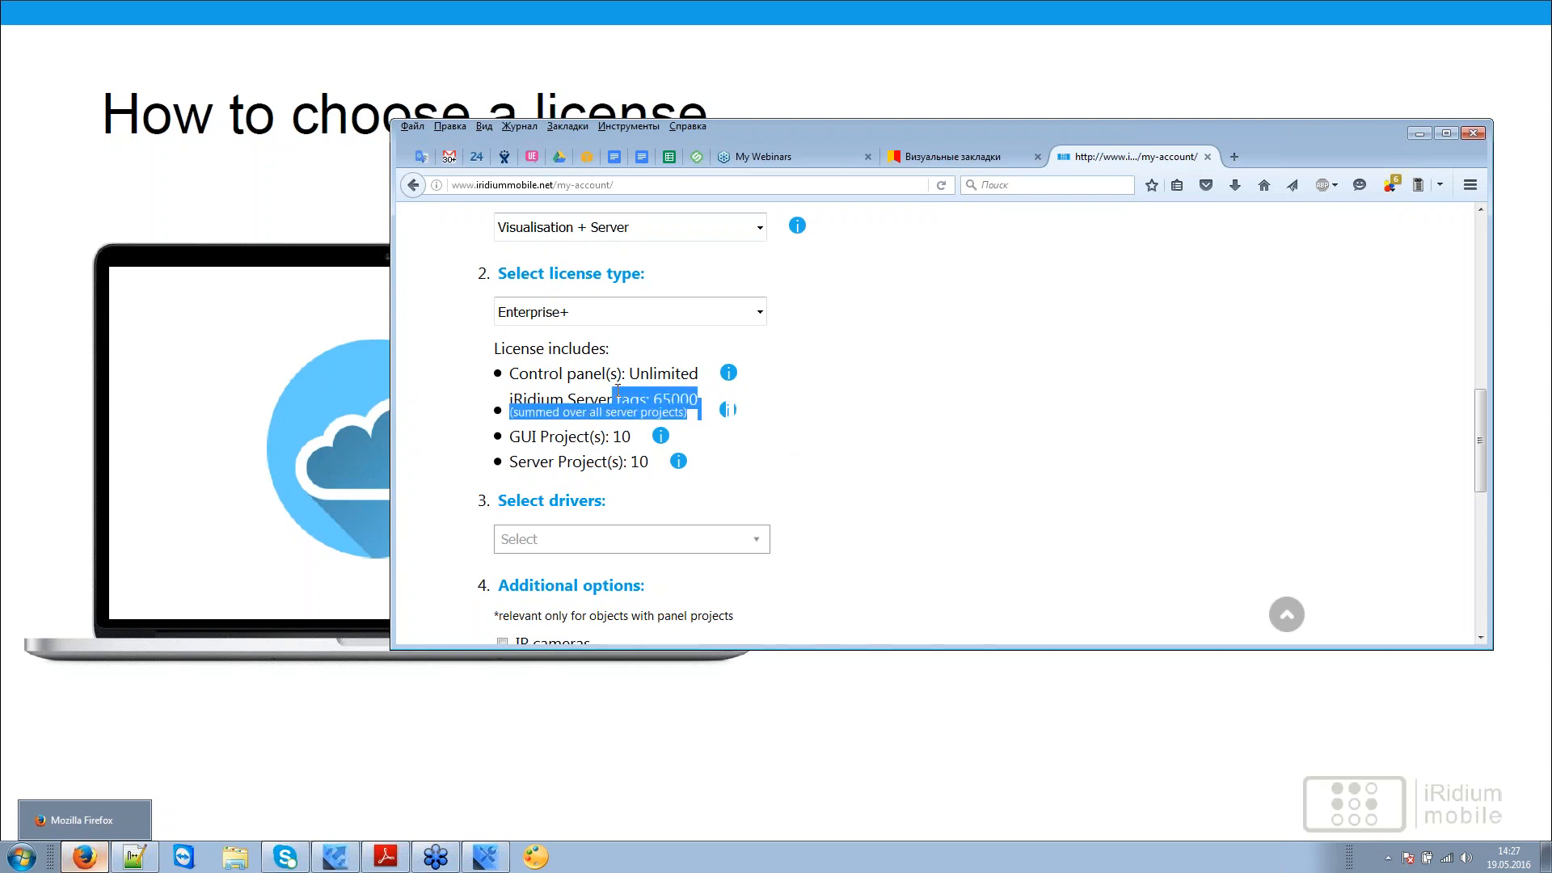
click(657, 398)
double_click(675, 399)
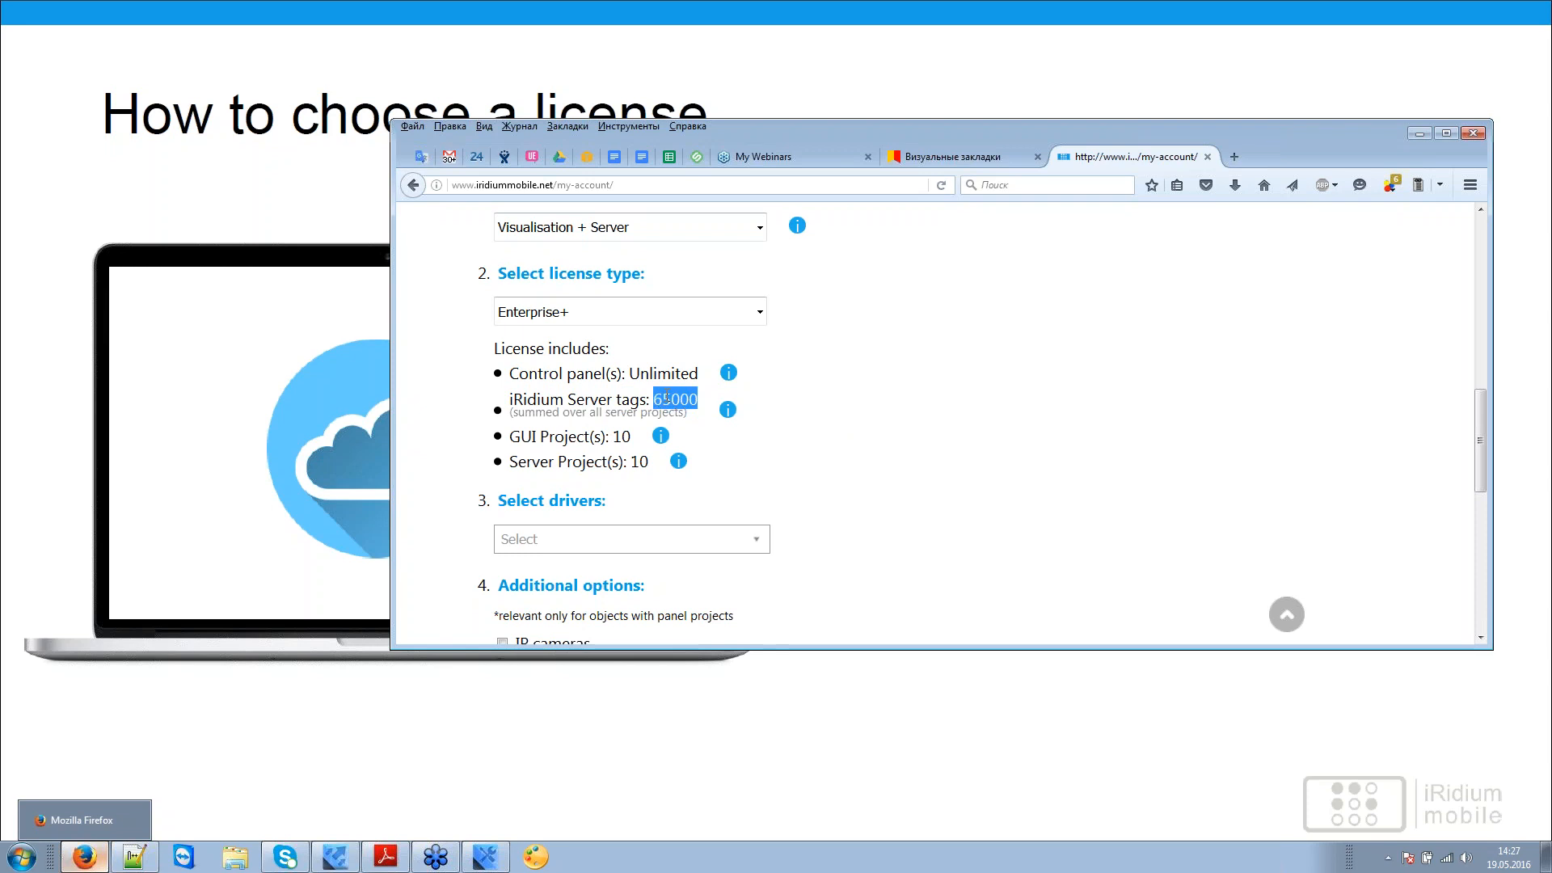
double_click(637, 464)
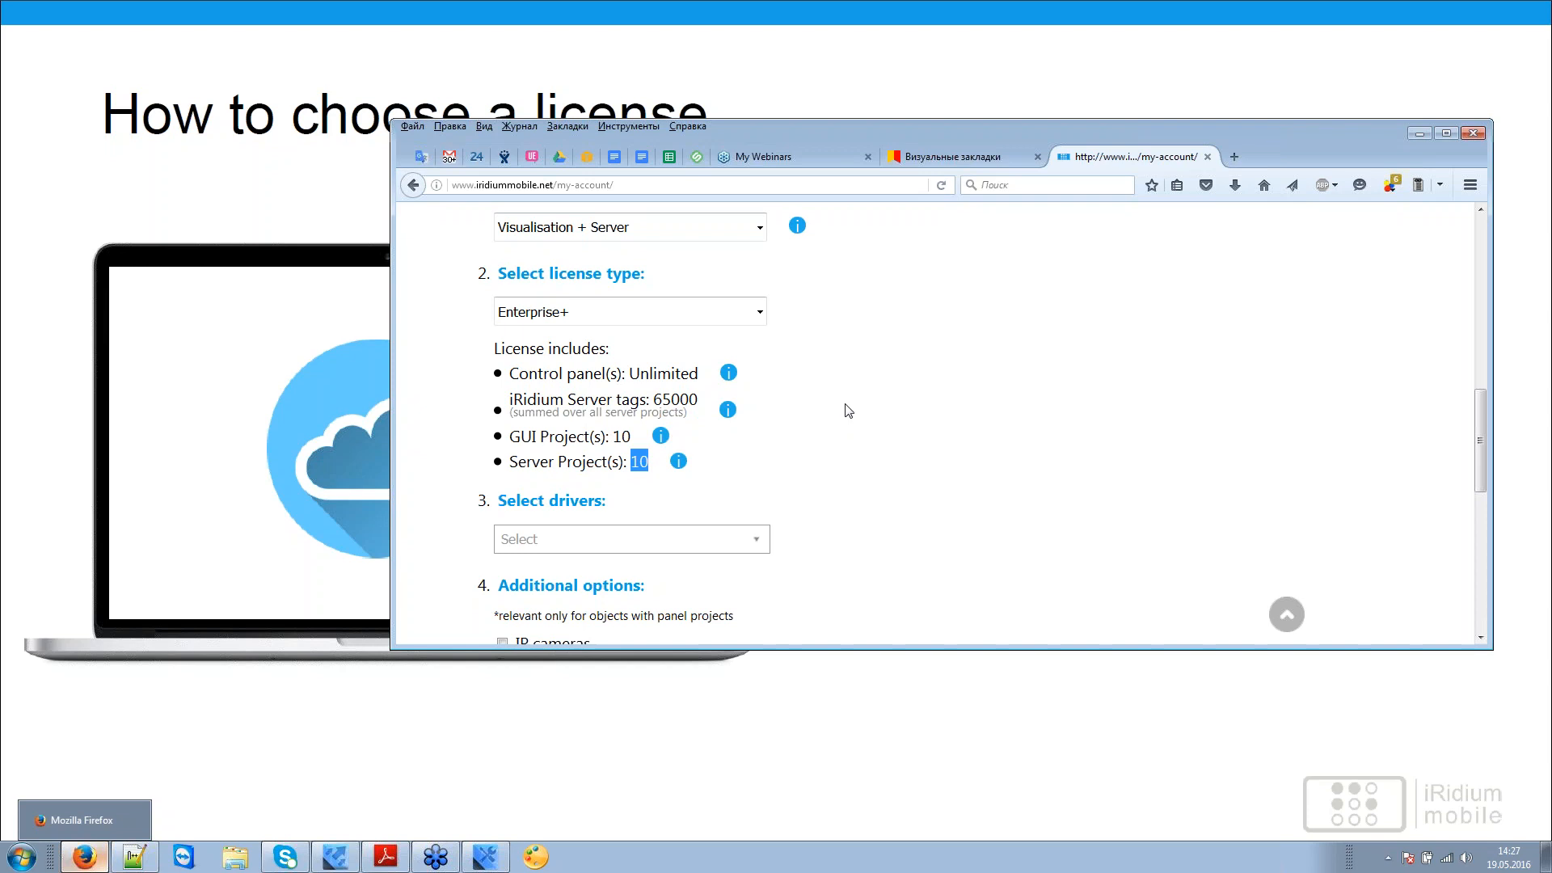
click(848, 374)
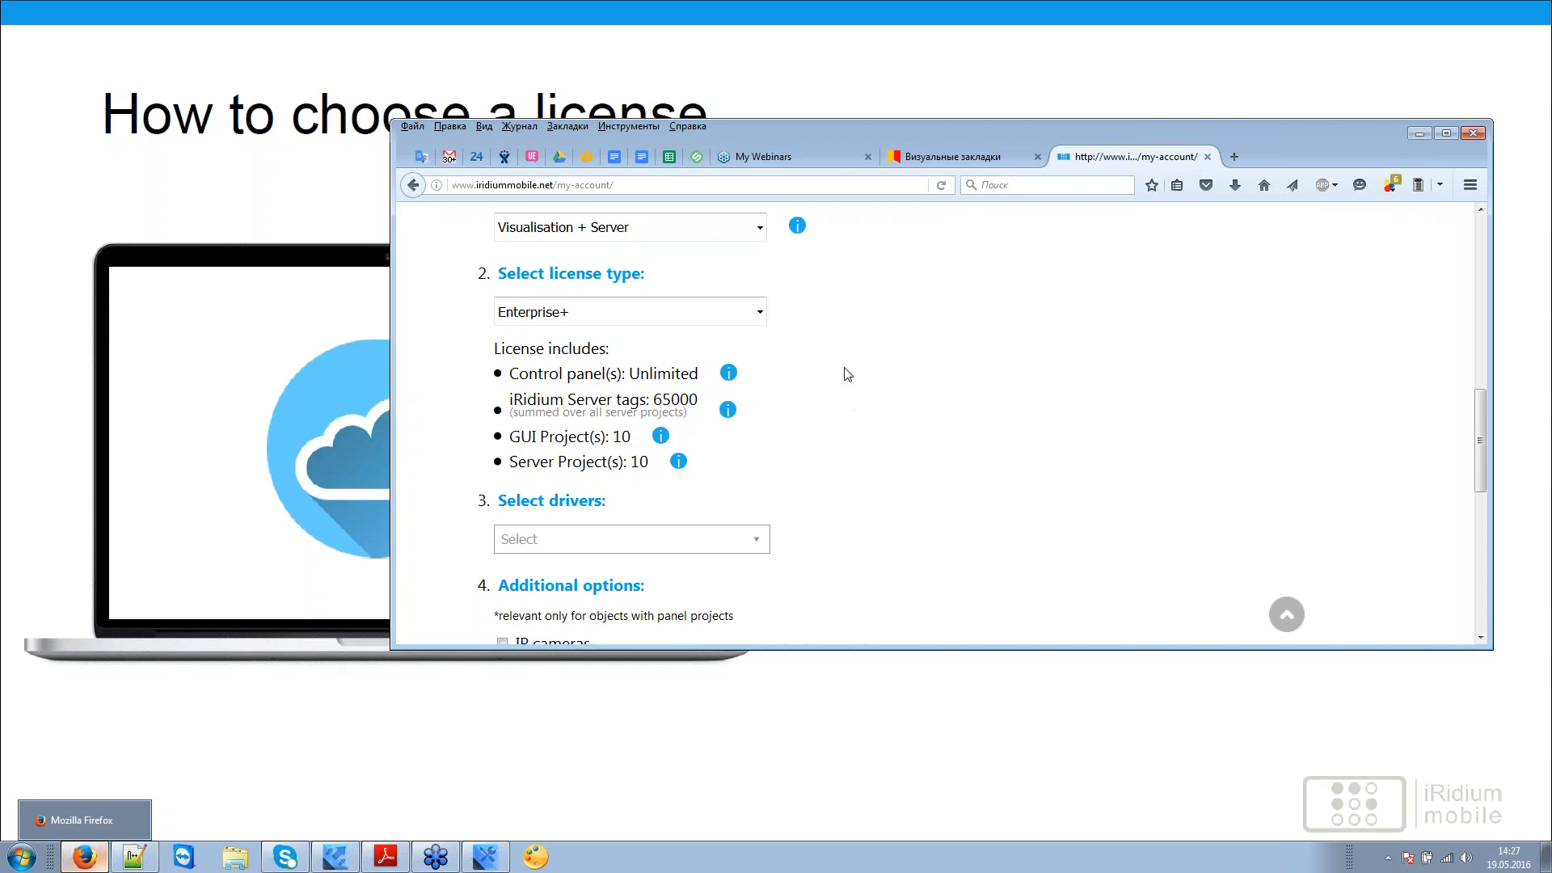
Step: Change the license type to Basic for comparison, and set it to Advanced
click(763, 322)
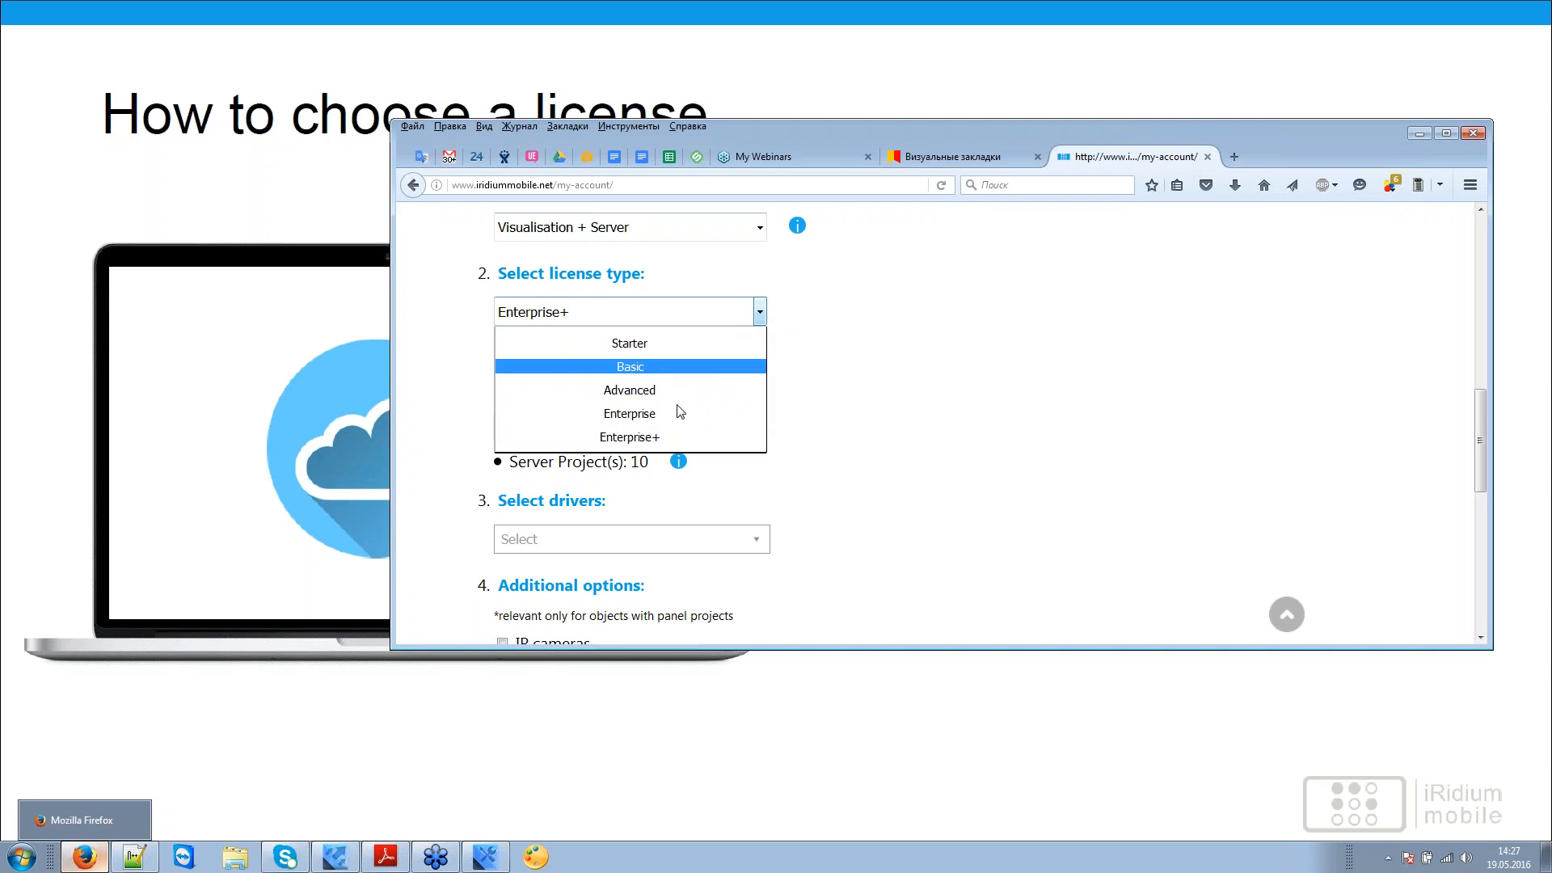
click(546, 369)
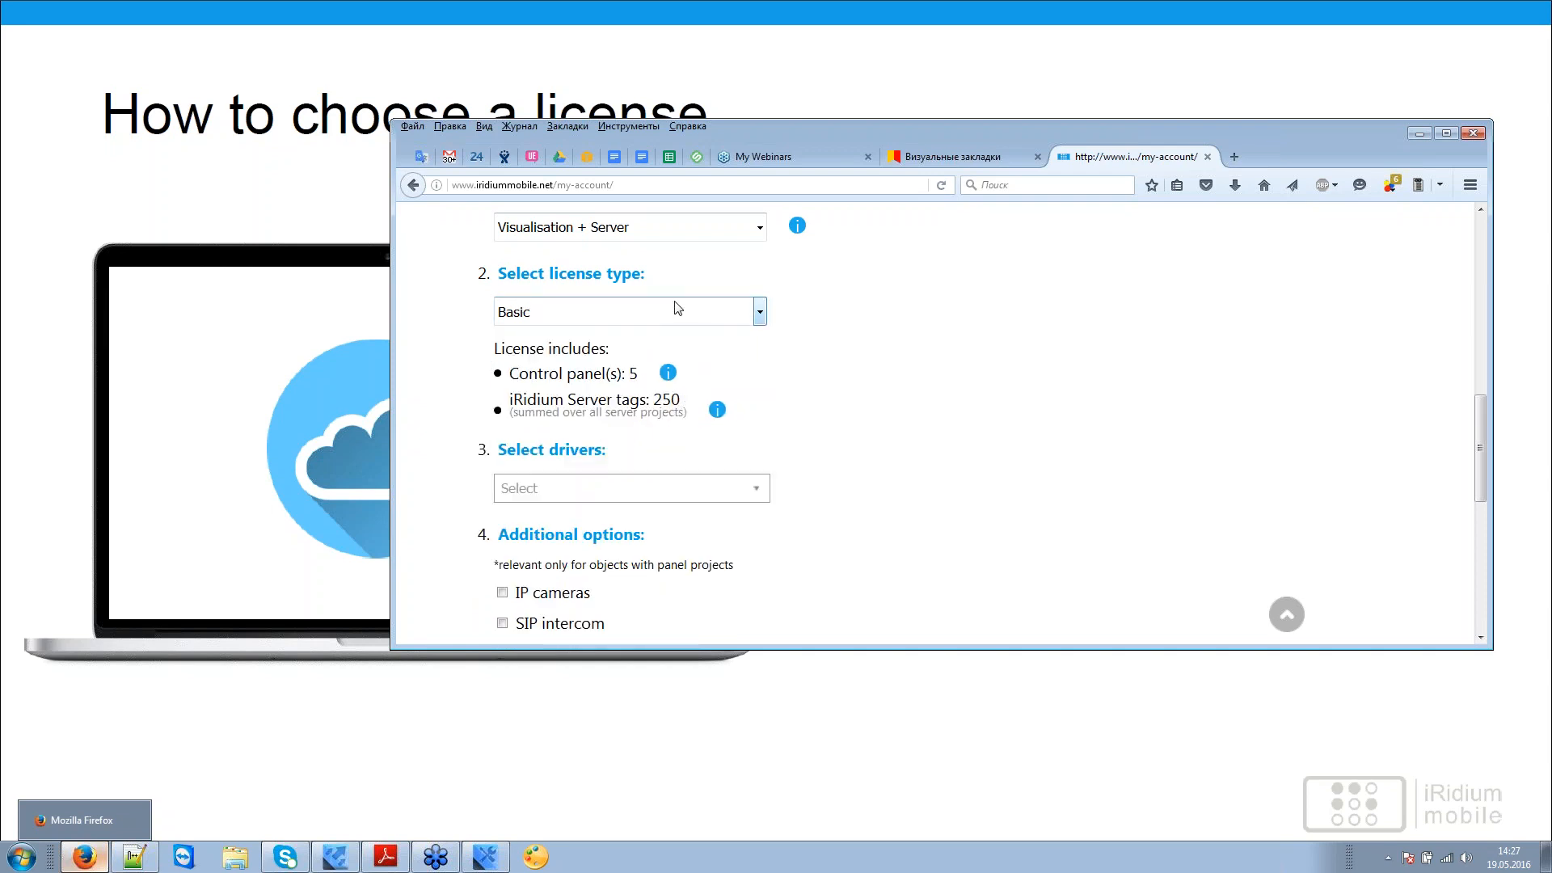
click(633, 315)
click(566, 385)
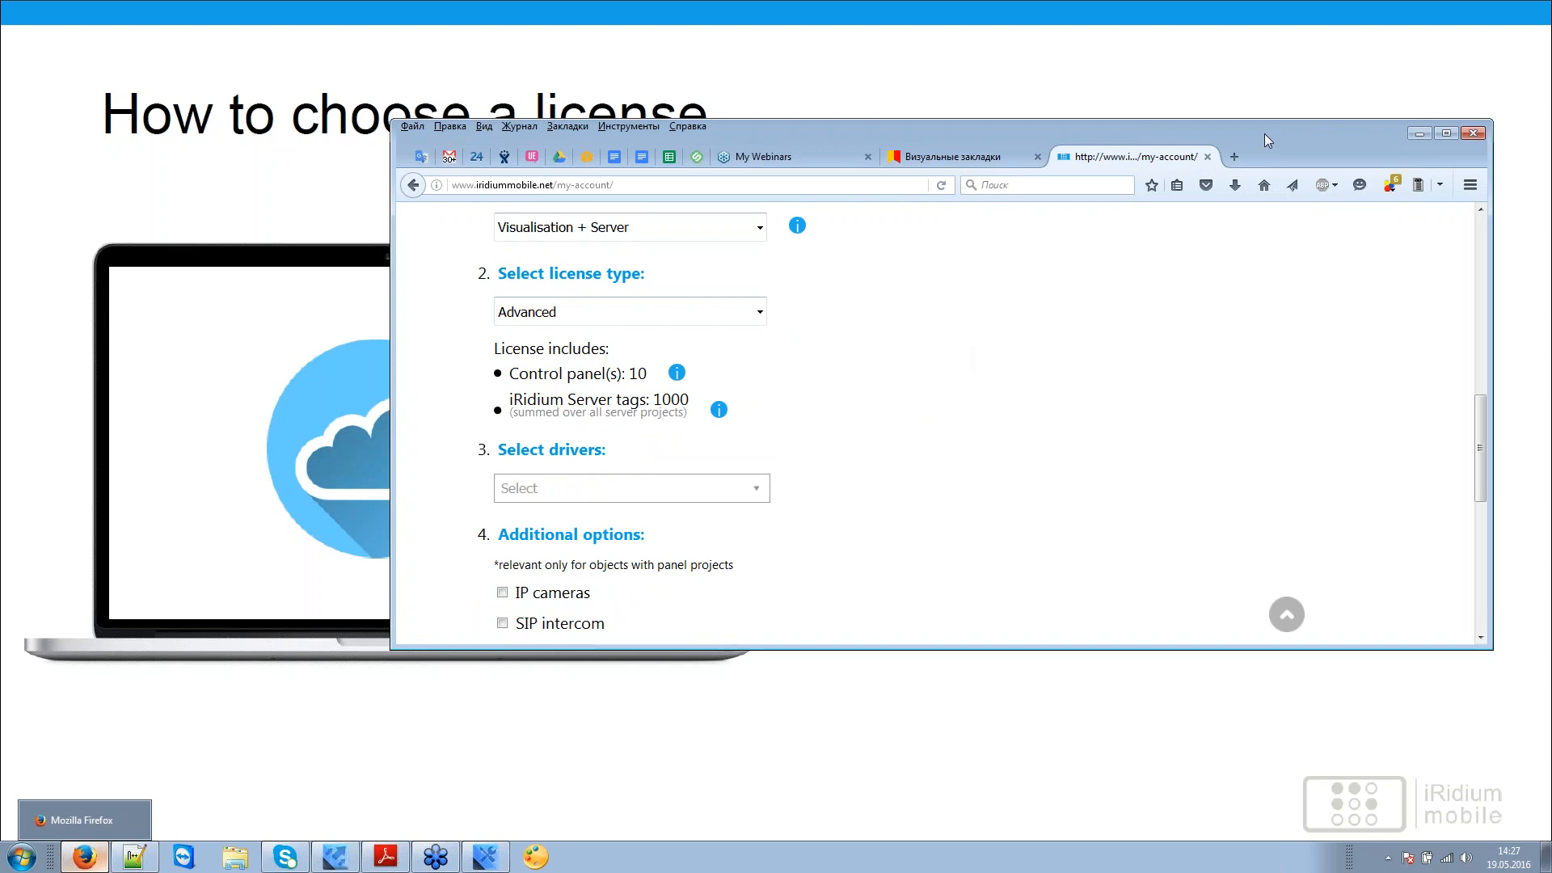
Step: Move the browser window aside briefly to check the slide's questions, and look through the list of available drivers
drag(1264, 133, 1167, 418)
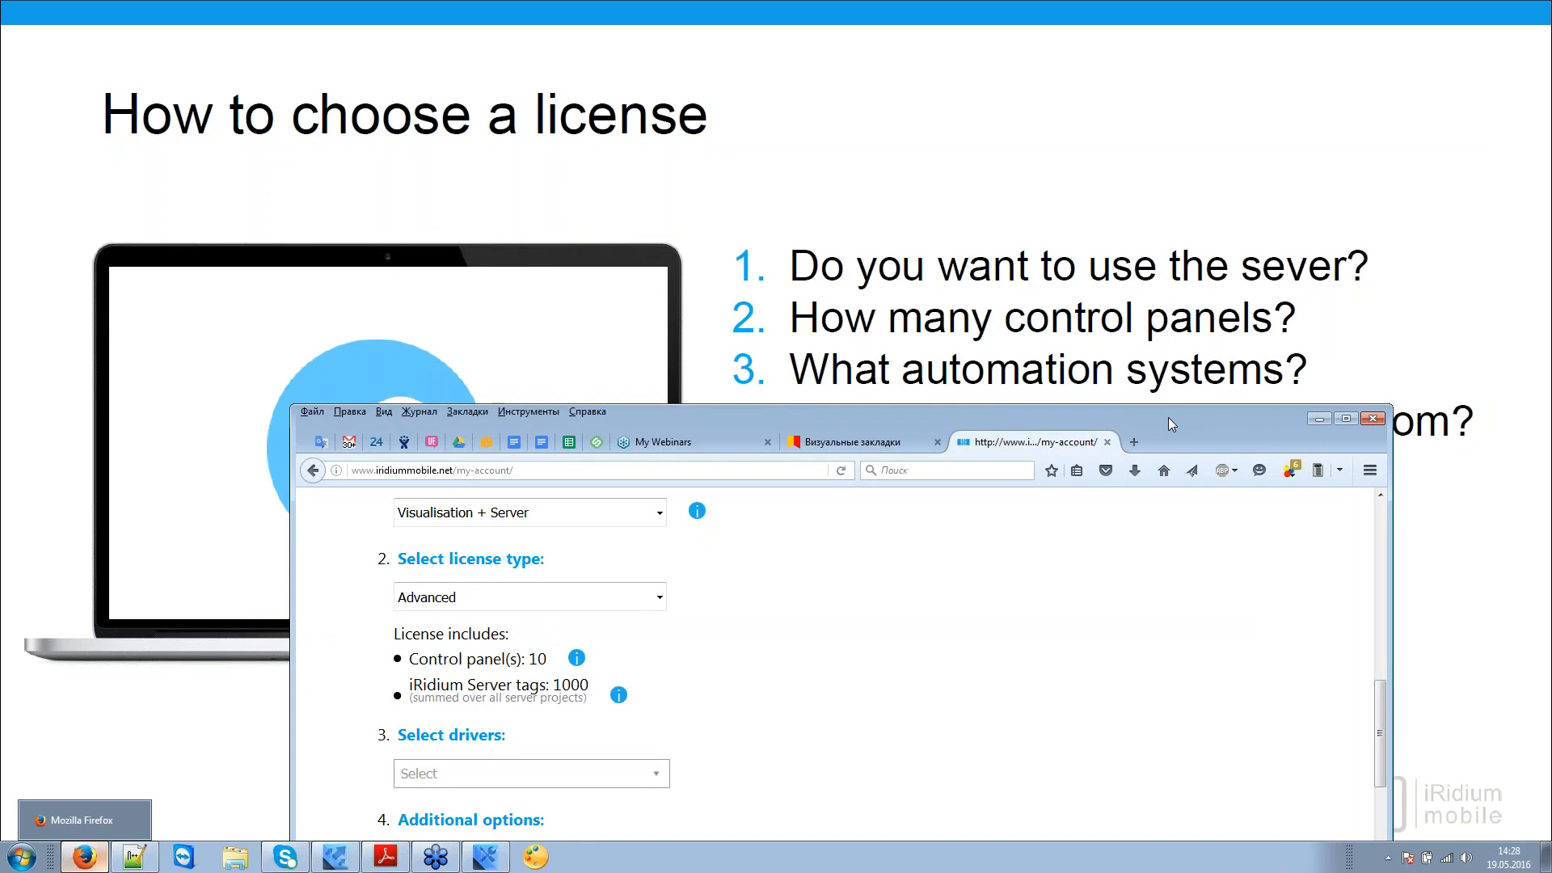
drag(1167, 417, 1126, 84)
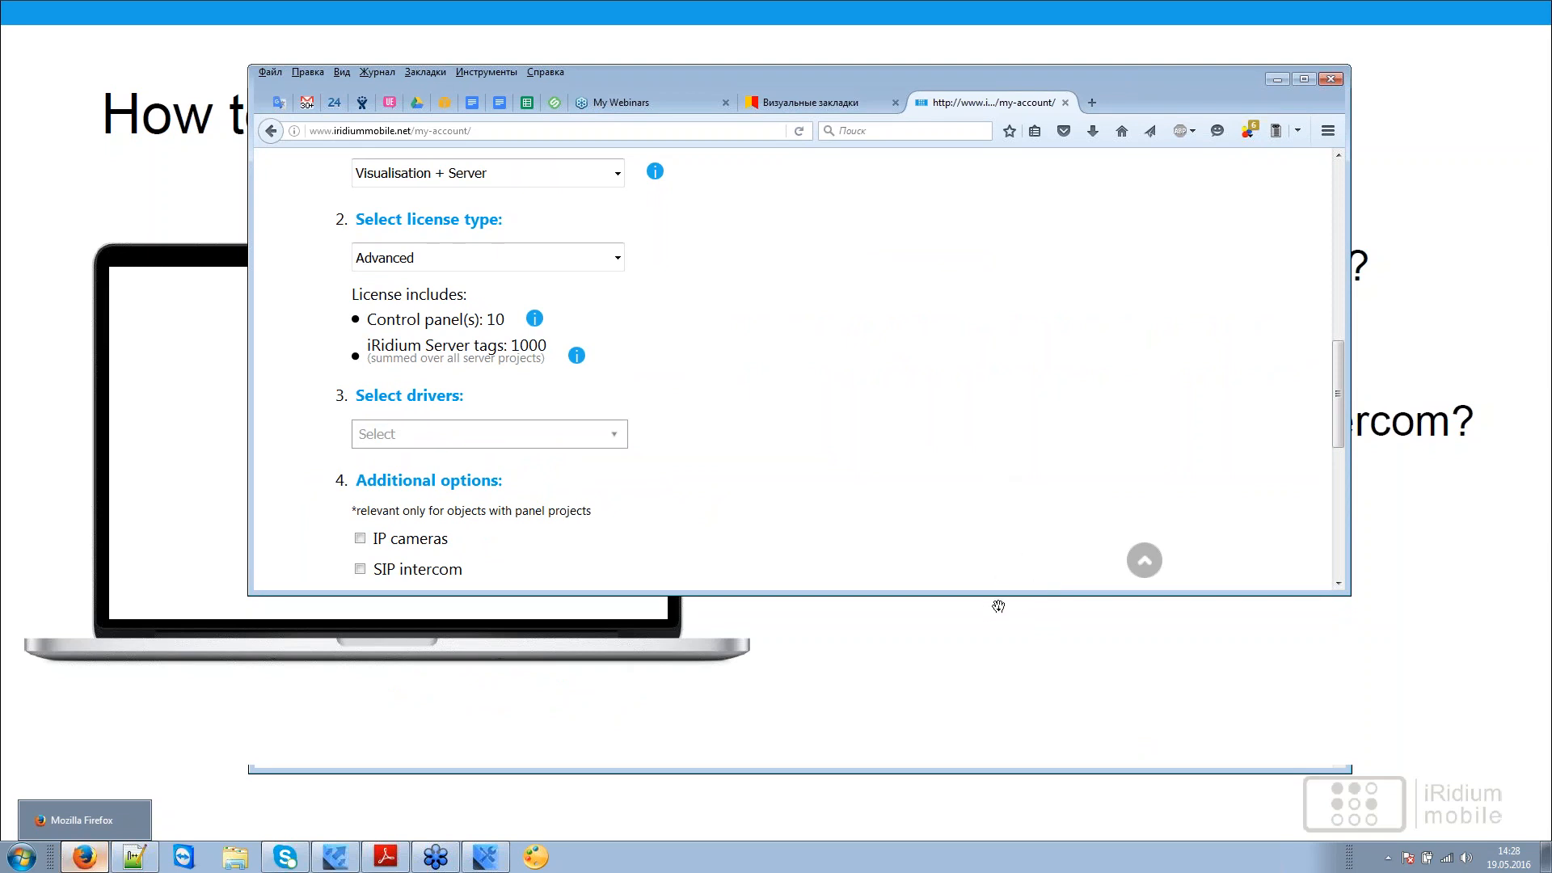
click(611, 435)
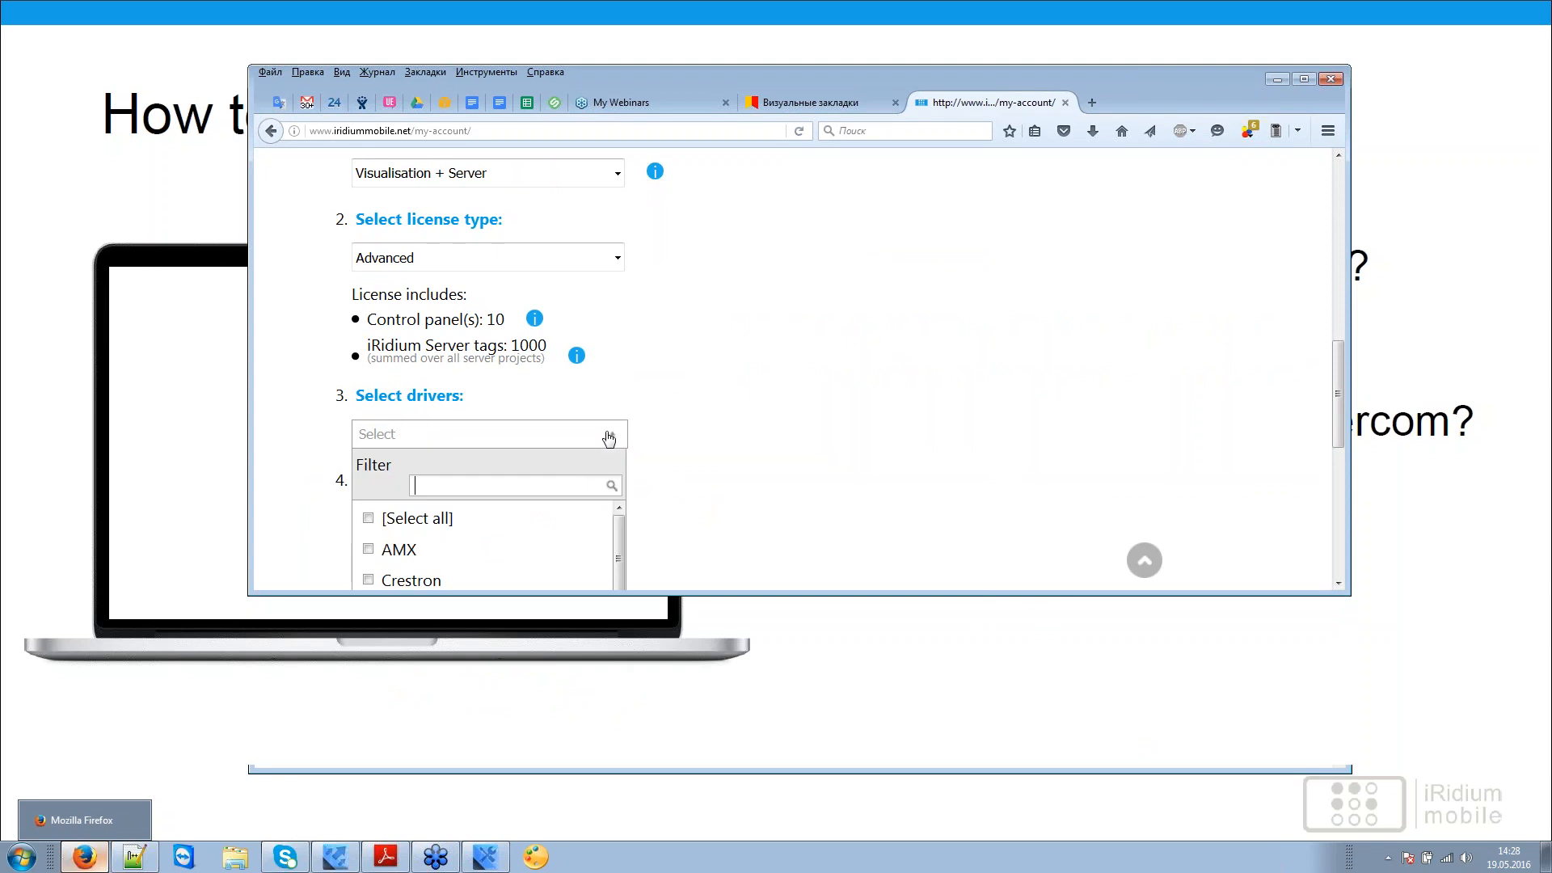
scroll(710, 364, down, 1)
scroll(709, 381, down, 1)
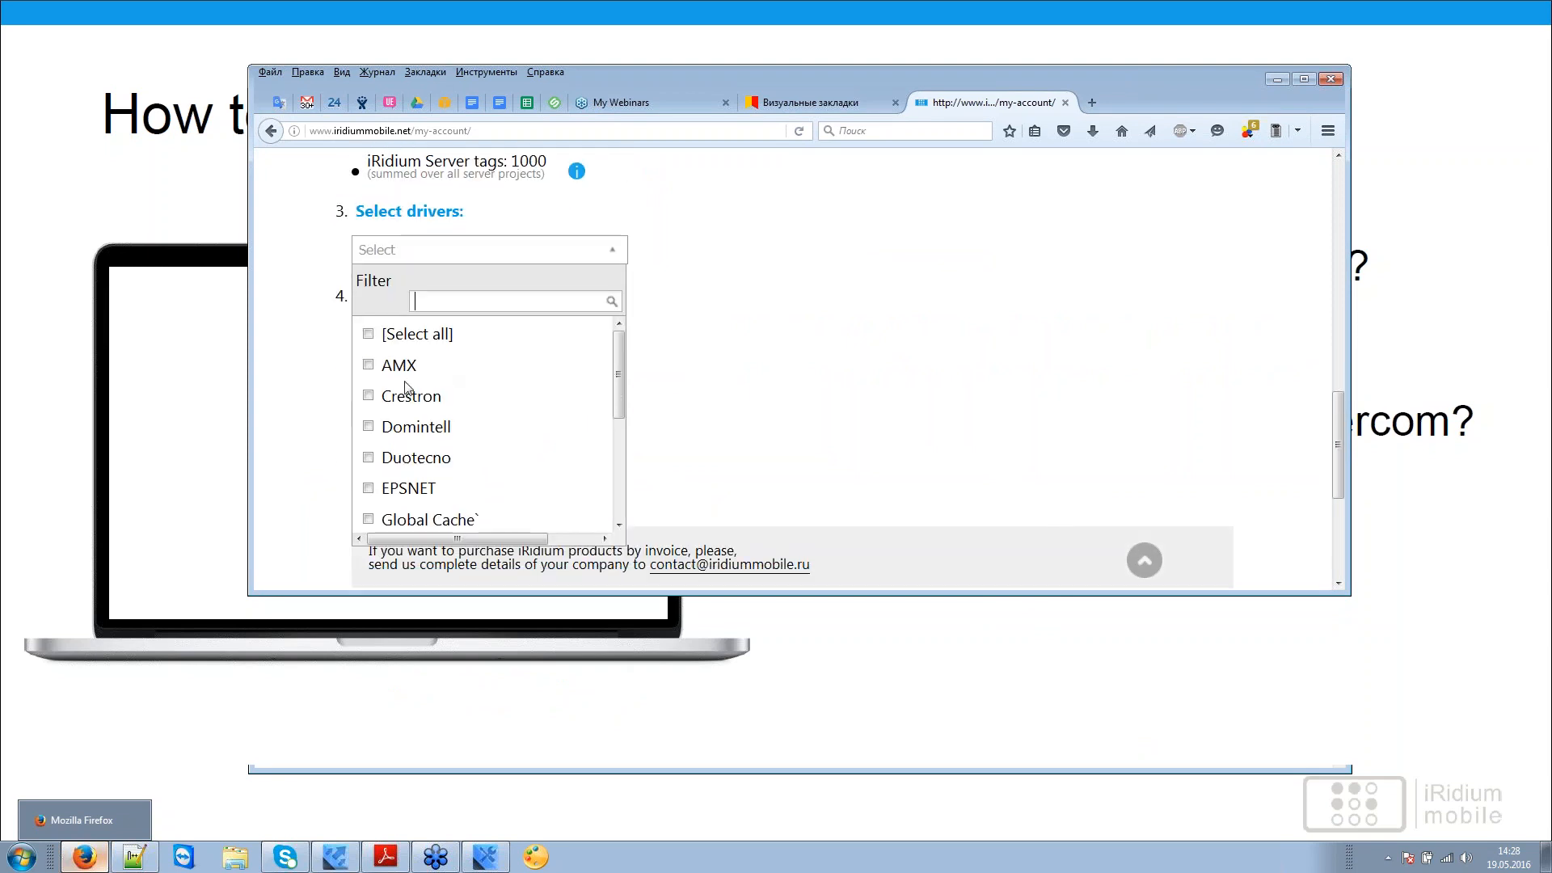
scroll(441, 420, down, 3)
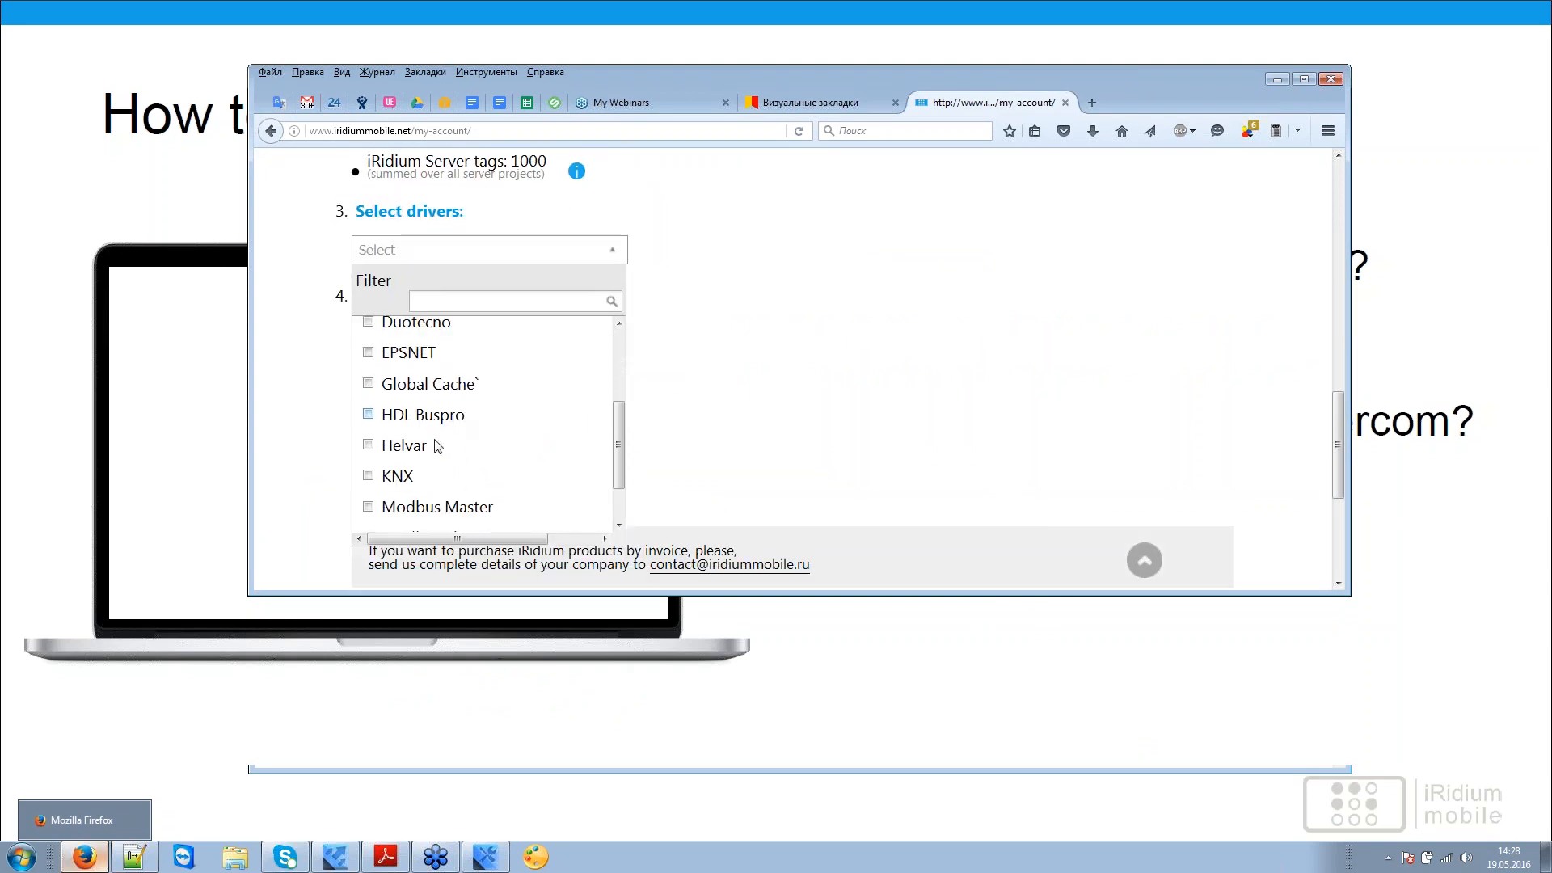
Step: Try selecting the KNX and AV & Custom systems drivers, clear both selections and close the driver list
click(404, 477)
scroll(525, 453, down, 2)
click(464, 514)
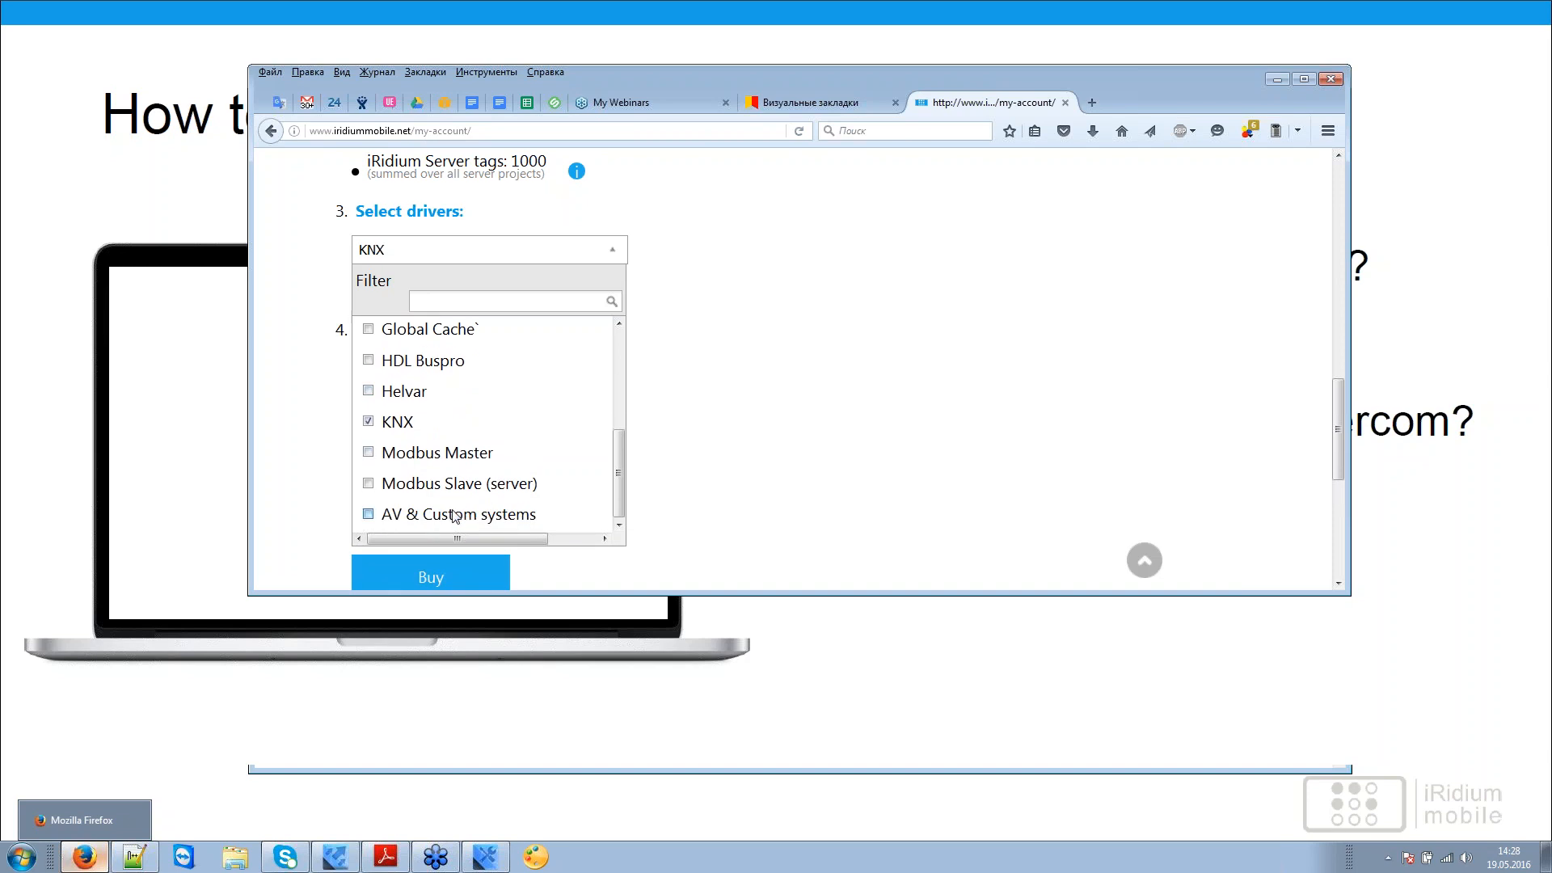
click(488, 518)
click(405, 428)
click(617, 251)
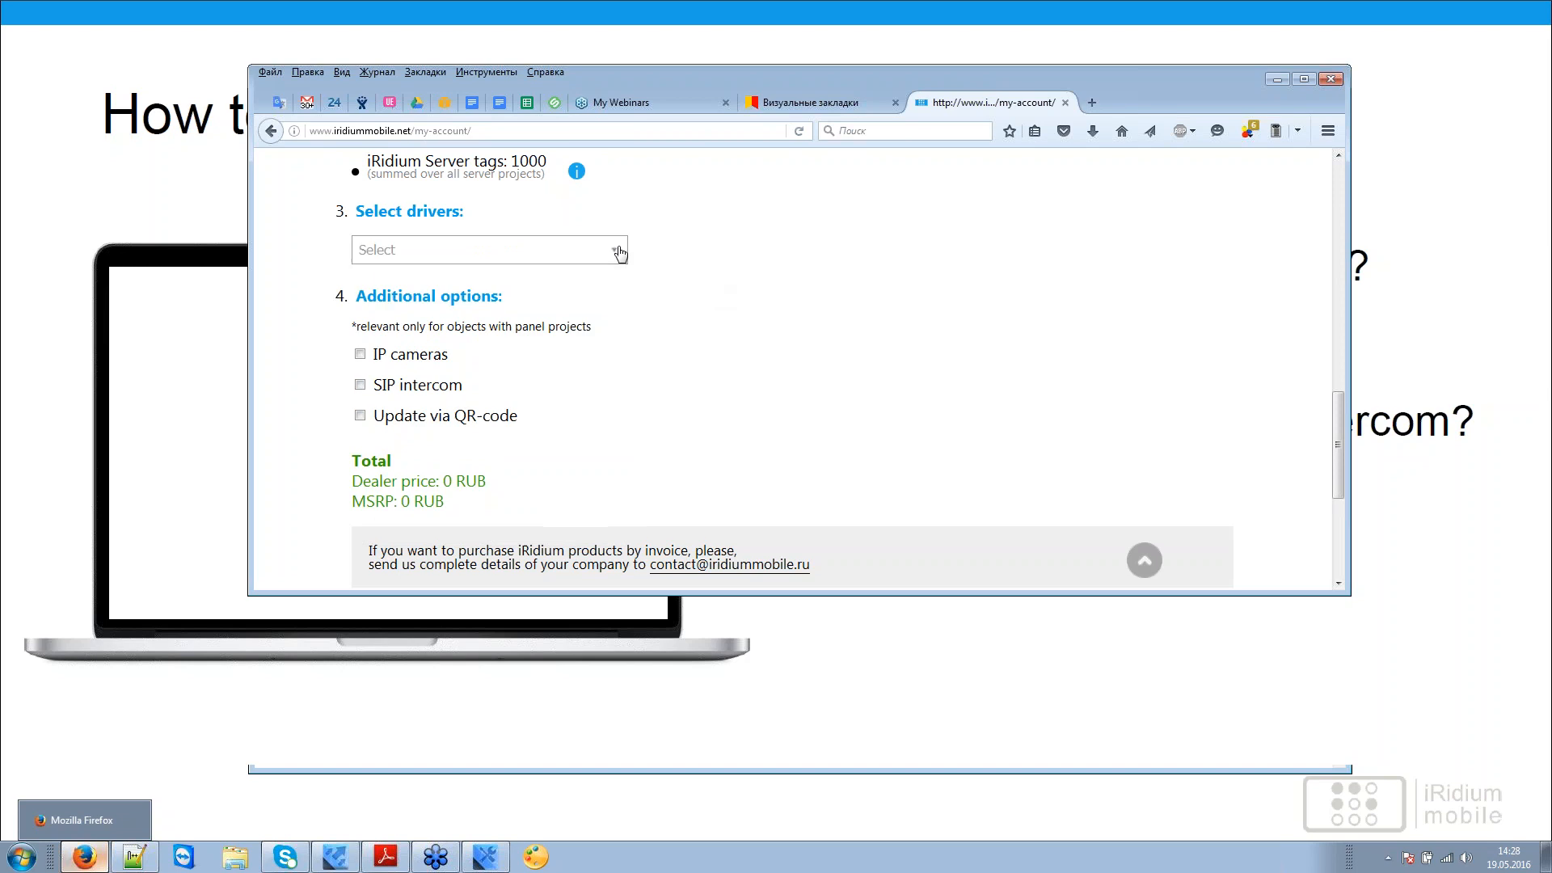
Step: Examine the IP cameras and SIP intercom entries among the additional options, and return to the calculator's configuration section
scroll(646, 352, up, 2)
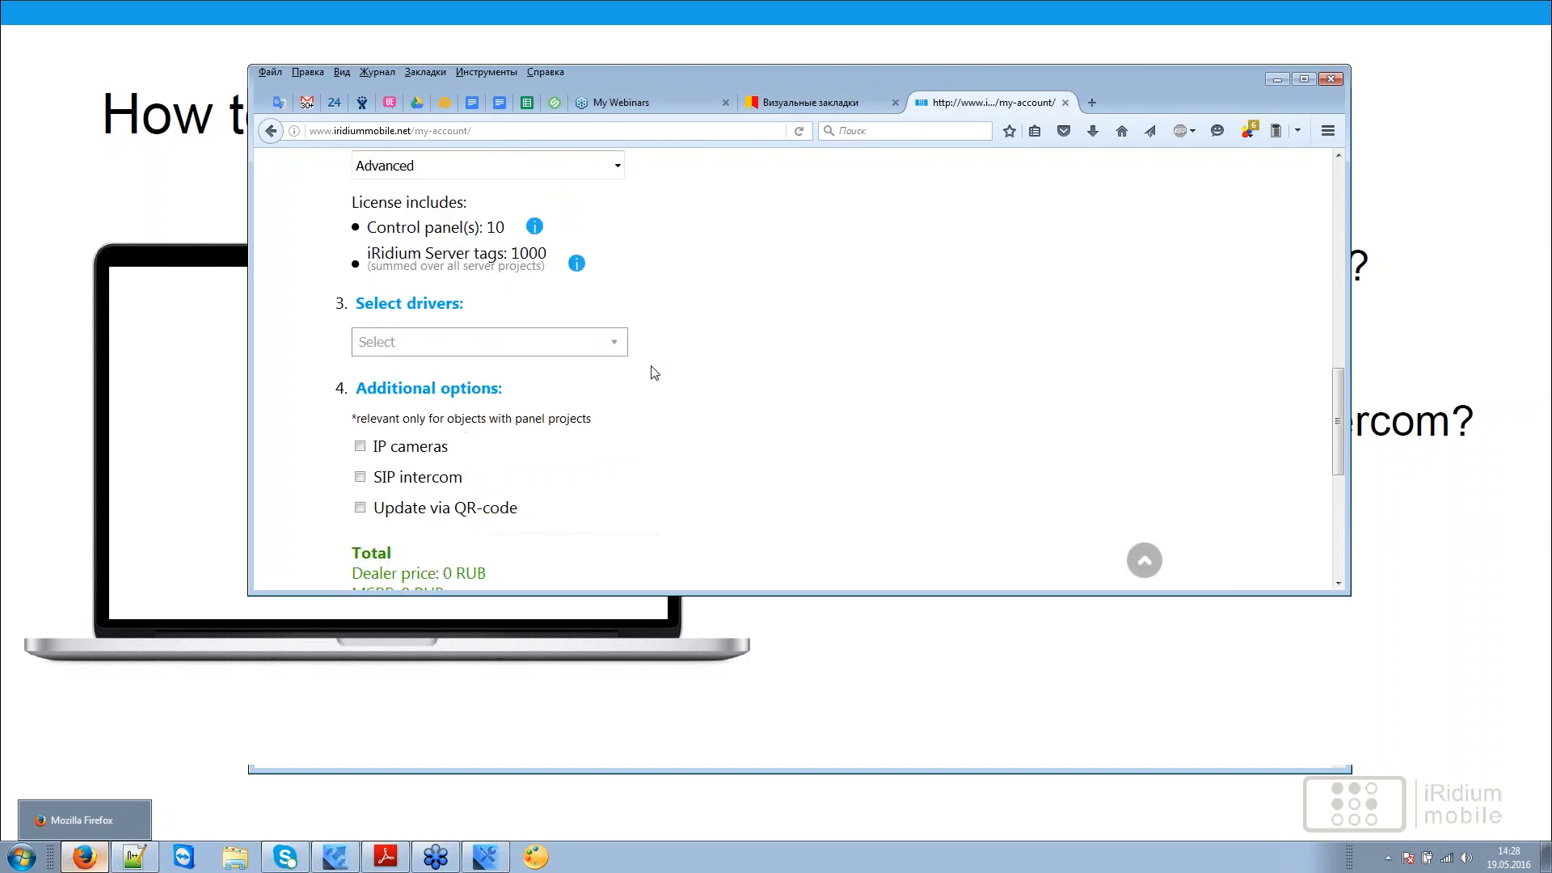
scroll(655, 376, up, 1)
scroll(657, 382, down, 1)
triple_click(390, 445)
click(442, 467)
triple_click(477, 486)
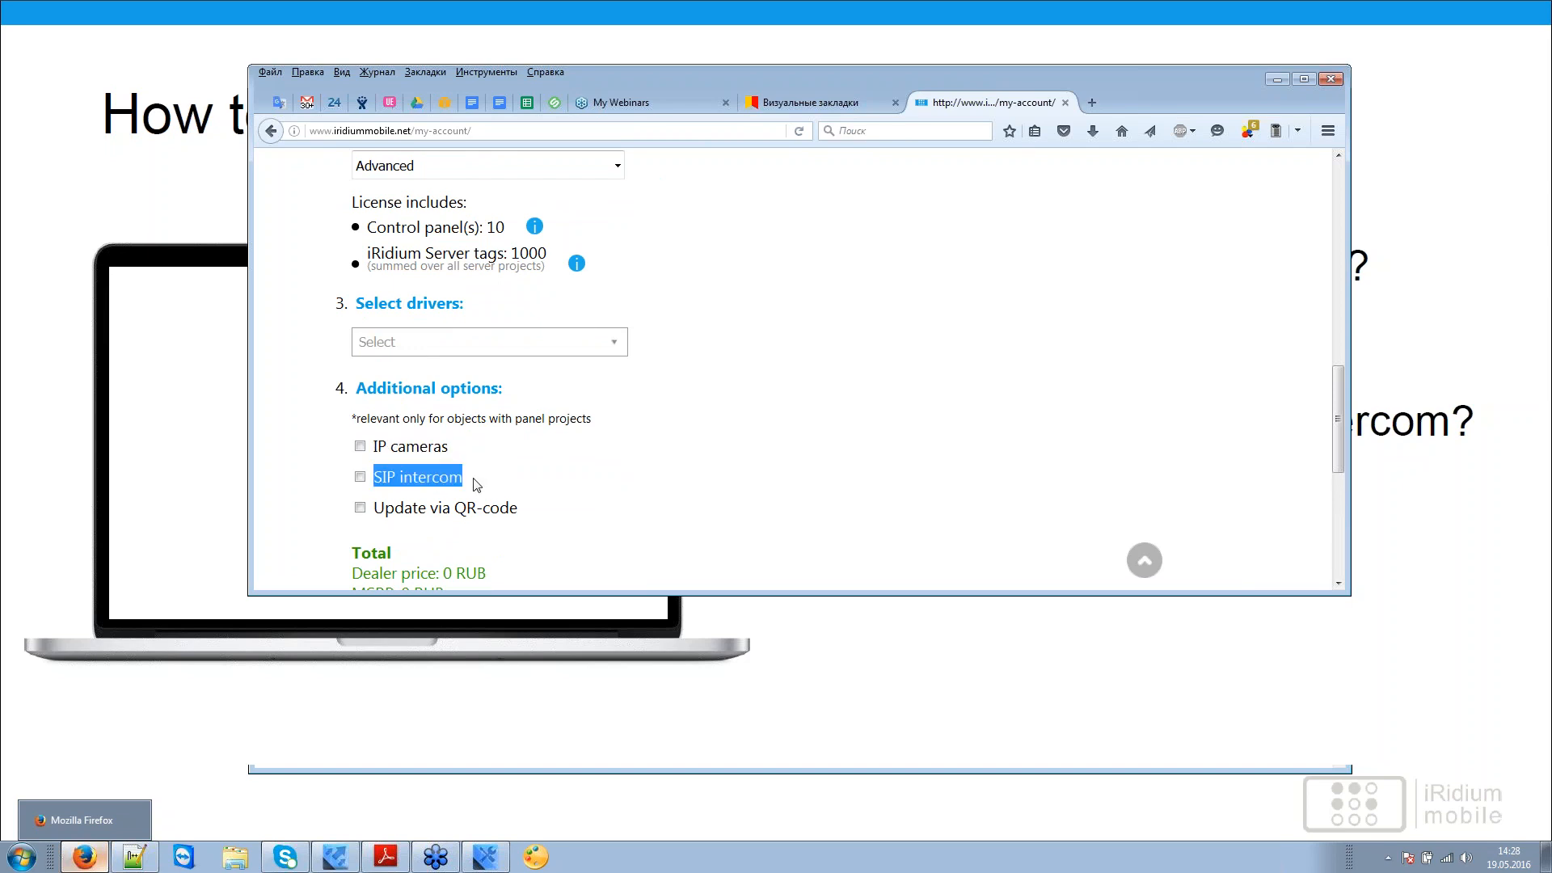
click(566, 483)
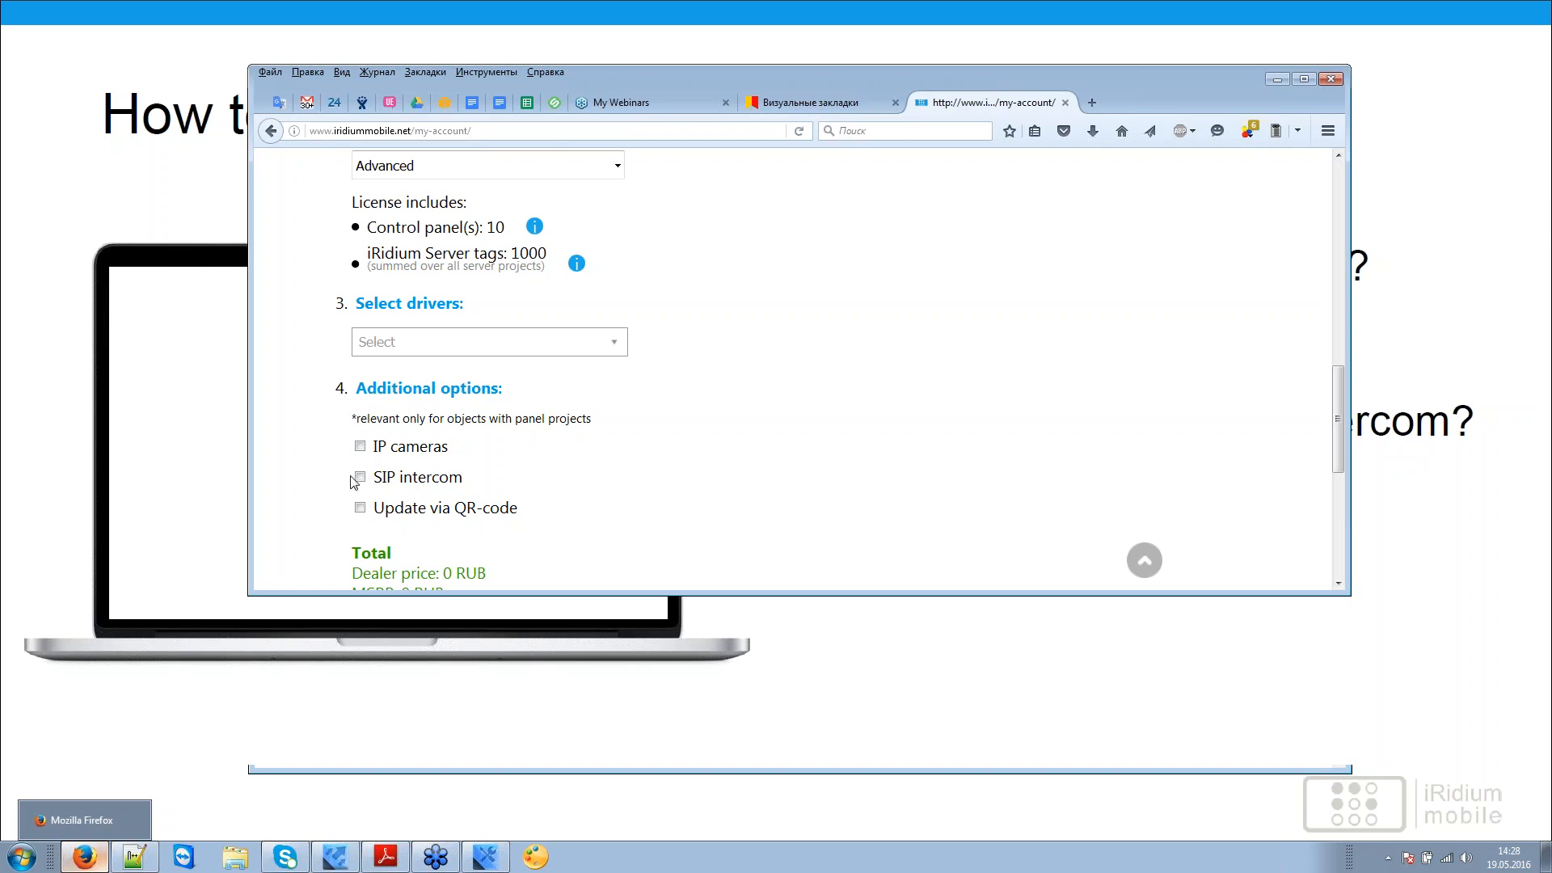
scroll(592, 498, up, 5)
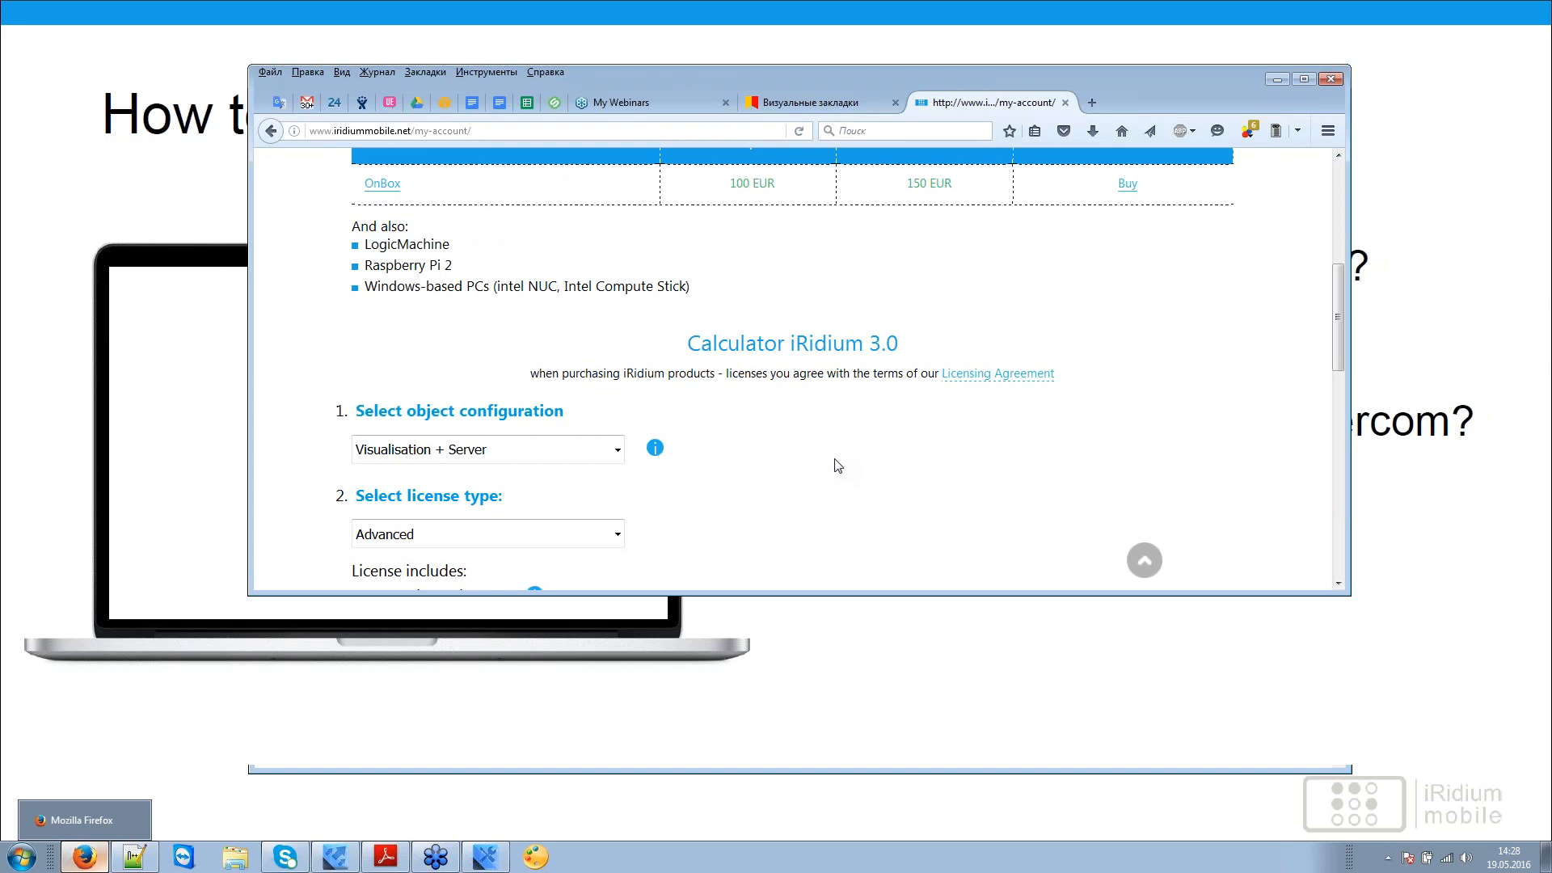
Step: Open the My Licenses section and expand the General folder to review its licenses, keys and linked projects
scroll(838, 466, up, 4)
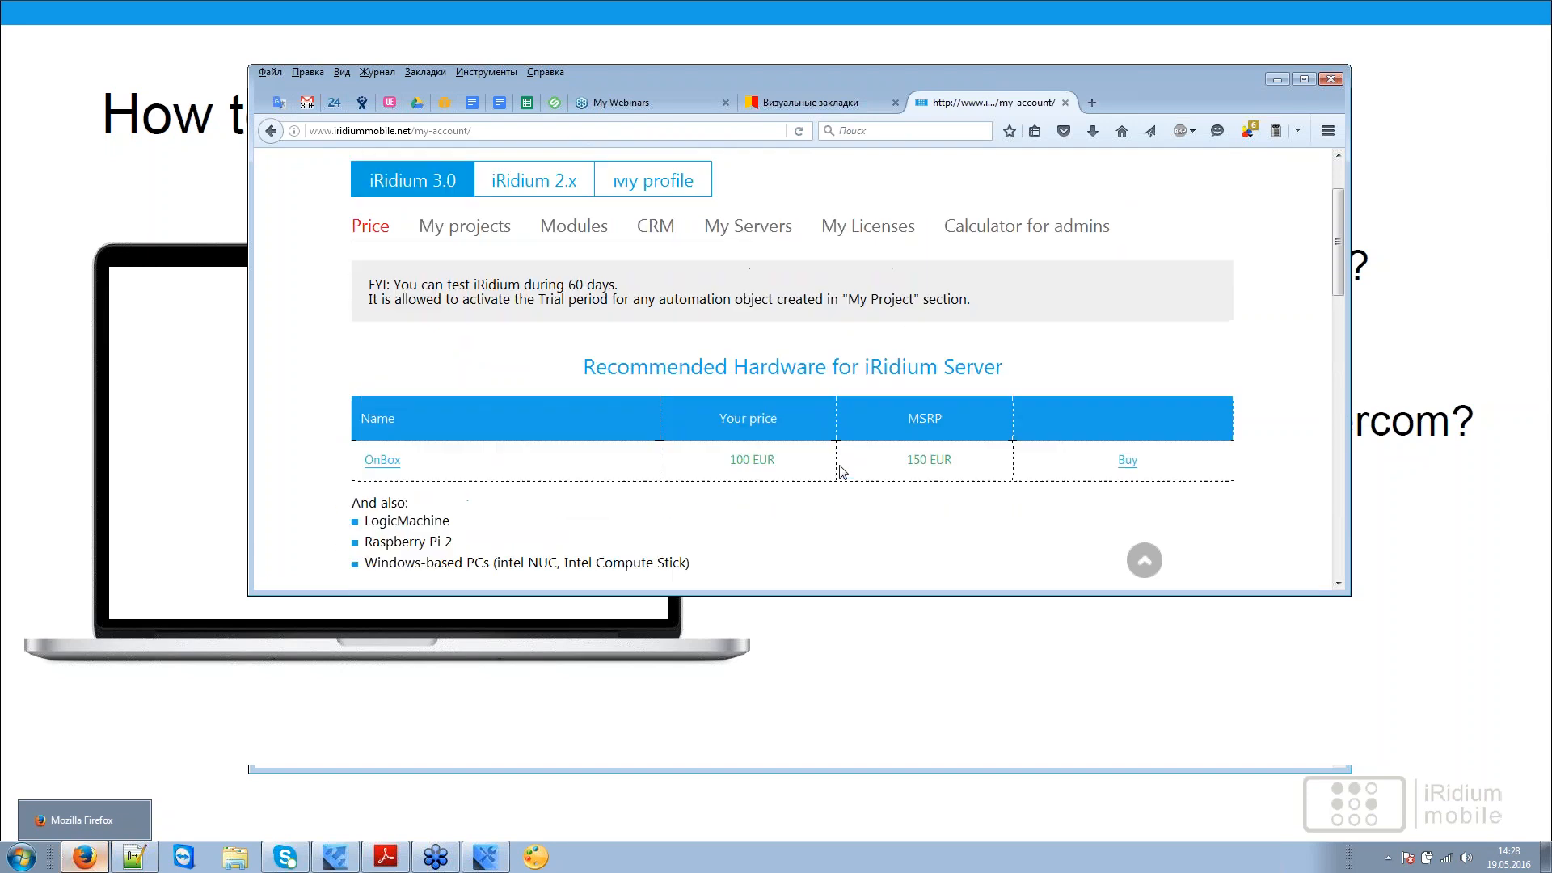
scroll(495, 368, up, 2)
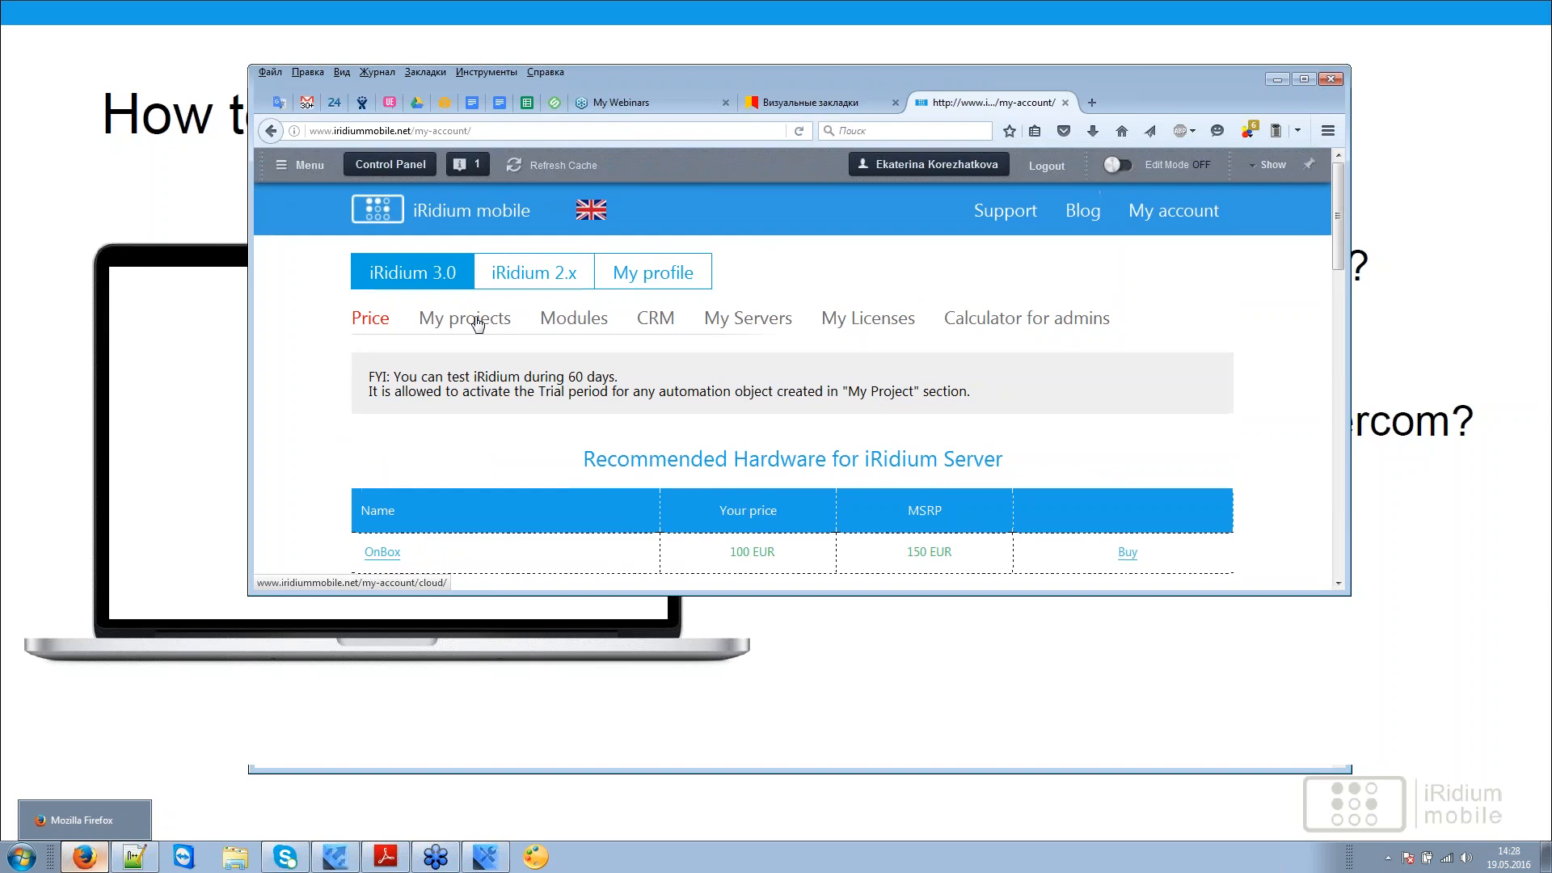
click(872, 322)
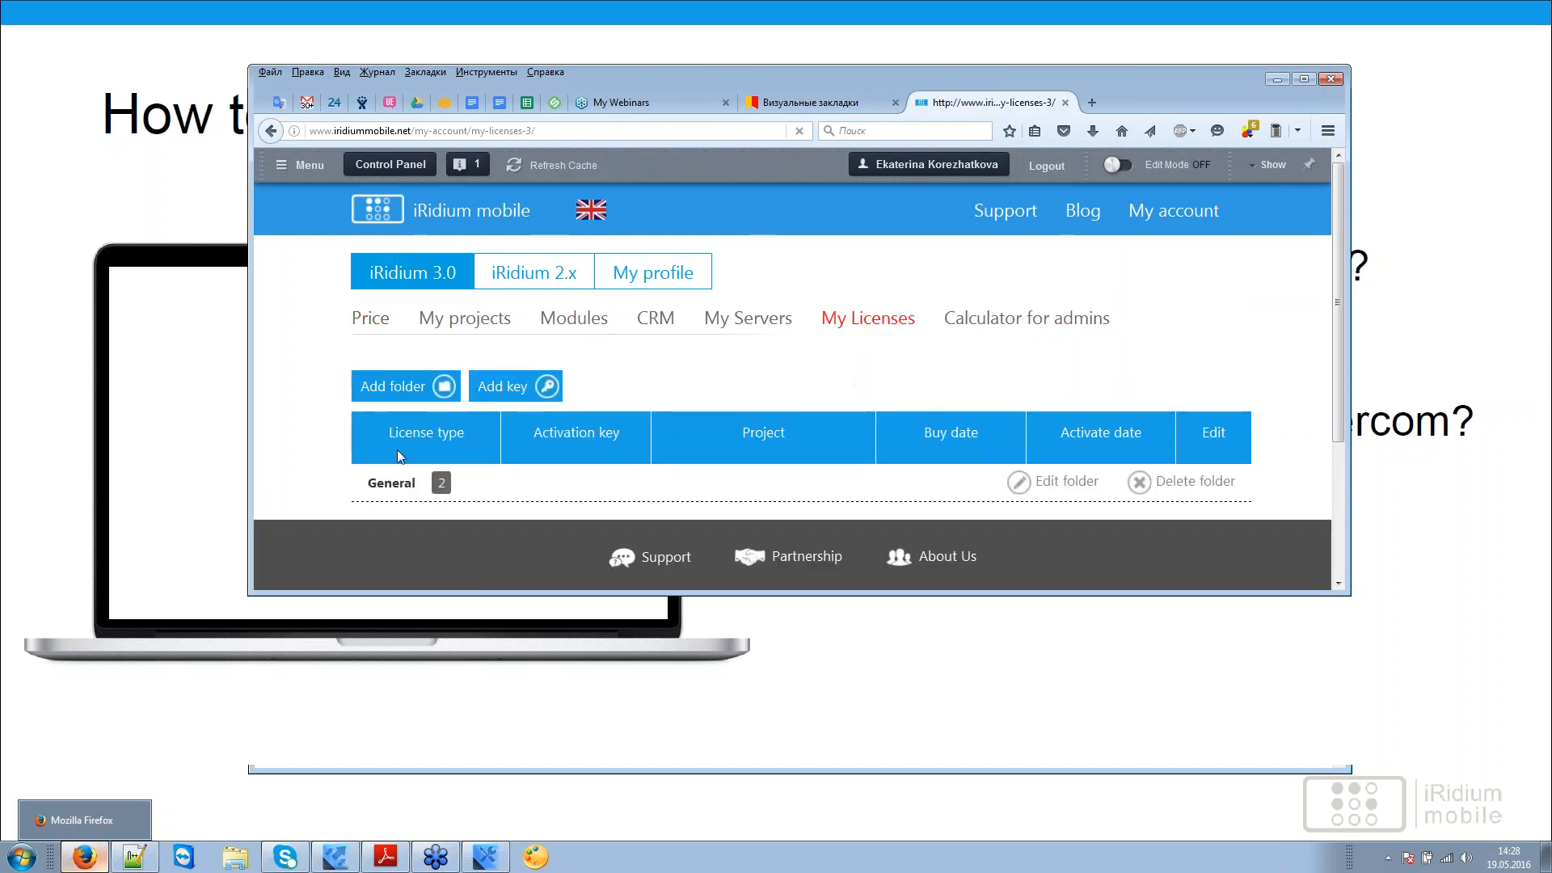
click(394, 488)
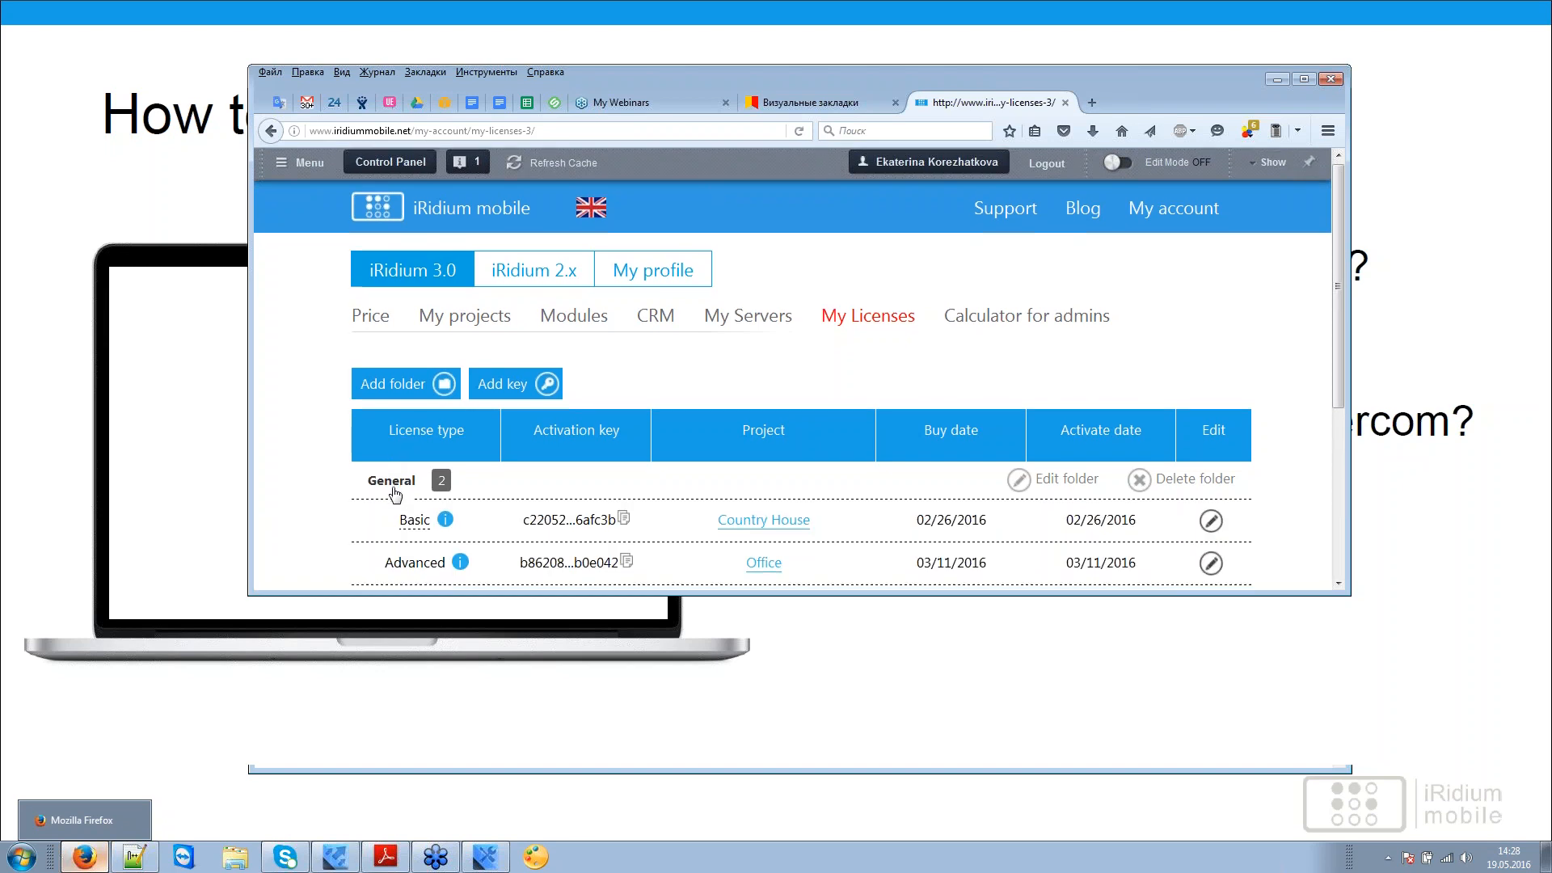
scroll(395, 494, down, 2)
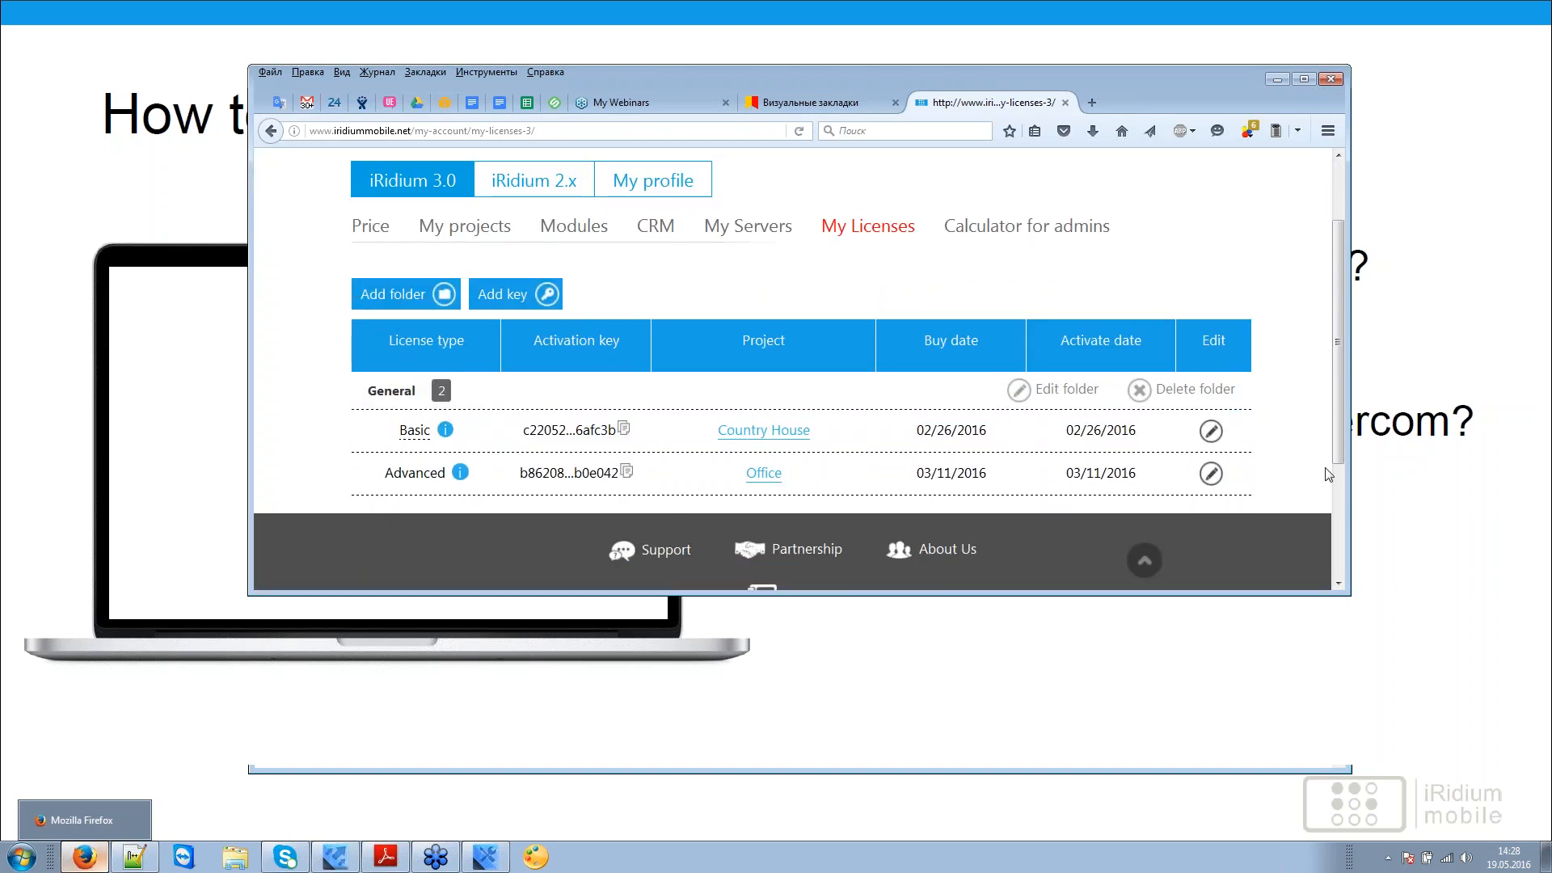
scroll(1138, 453, up, 2)
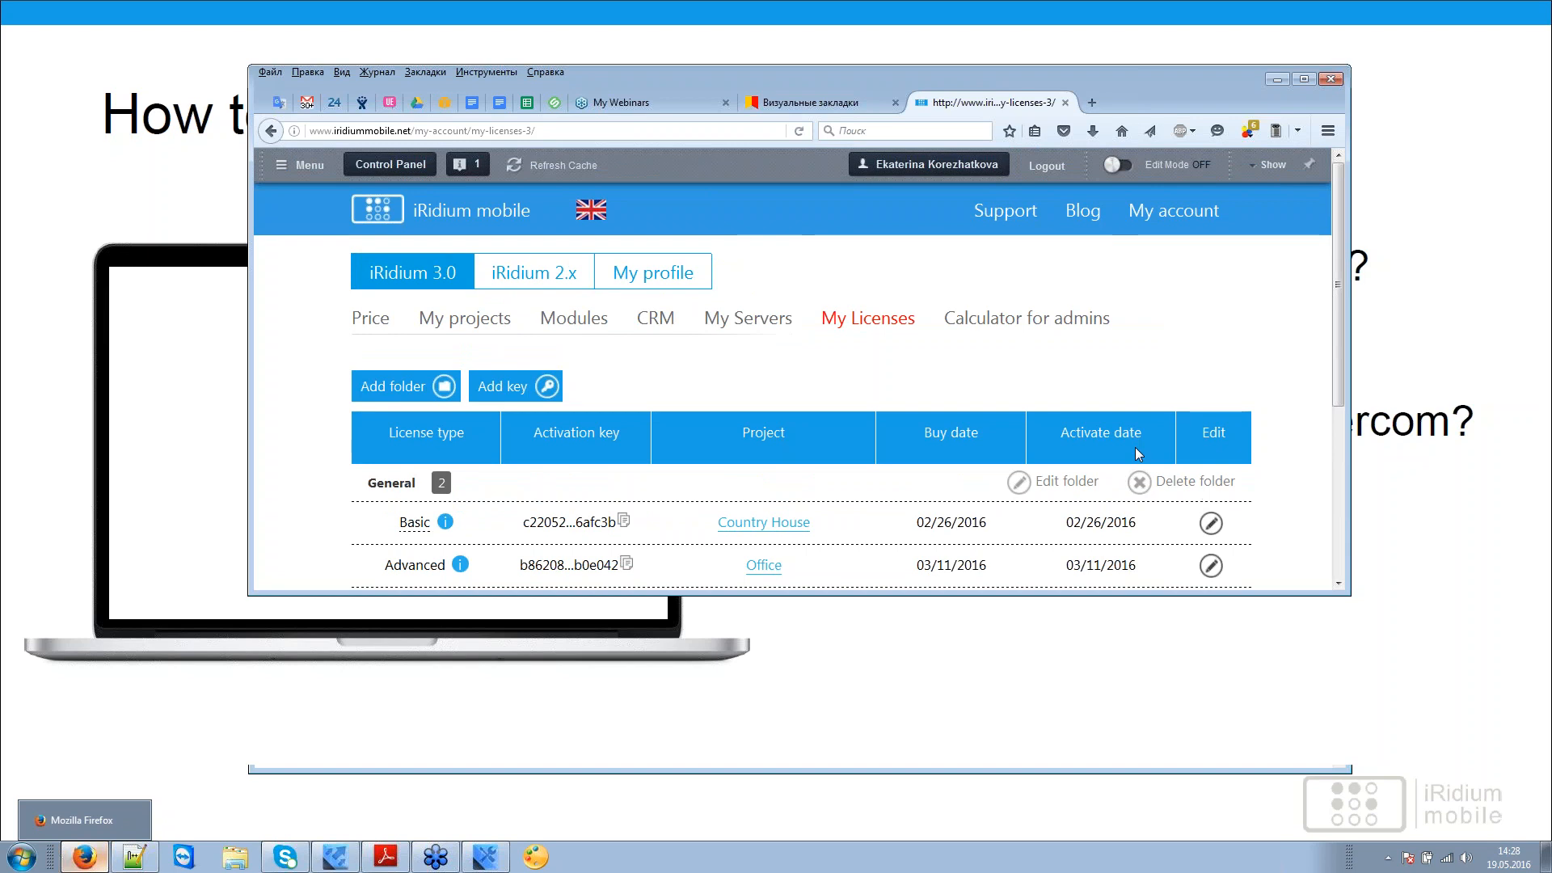
Step: Go to My projects and look through the Office, Country House and Flat objects in the customer's folder
click(444, 327)
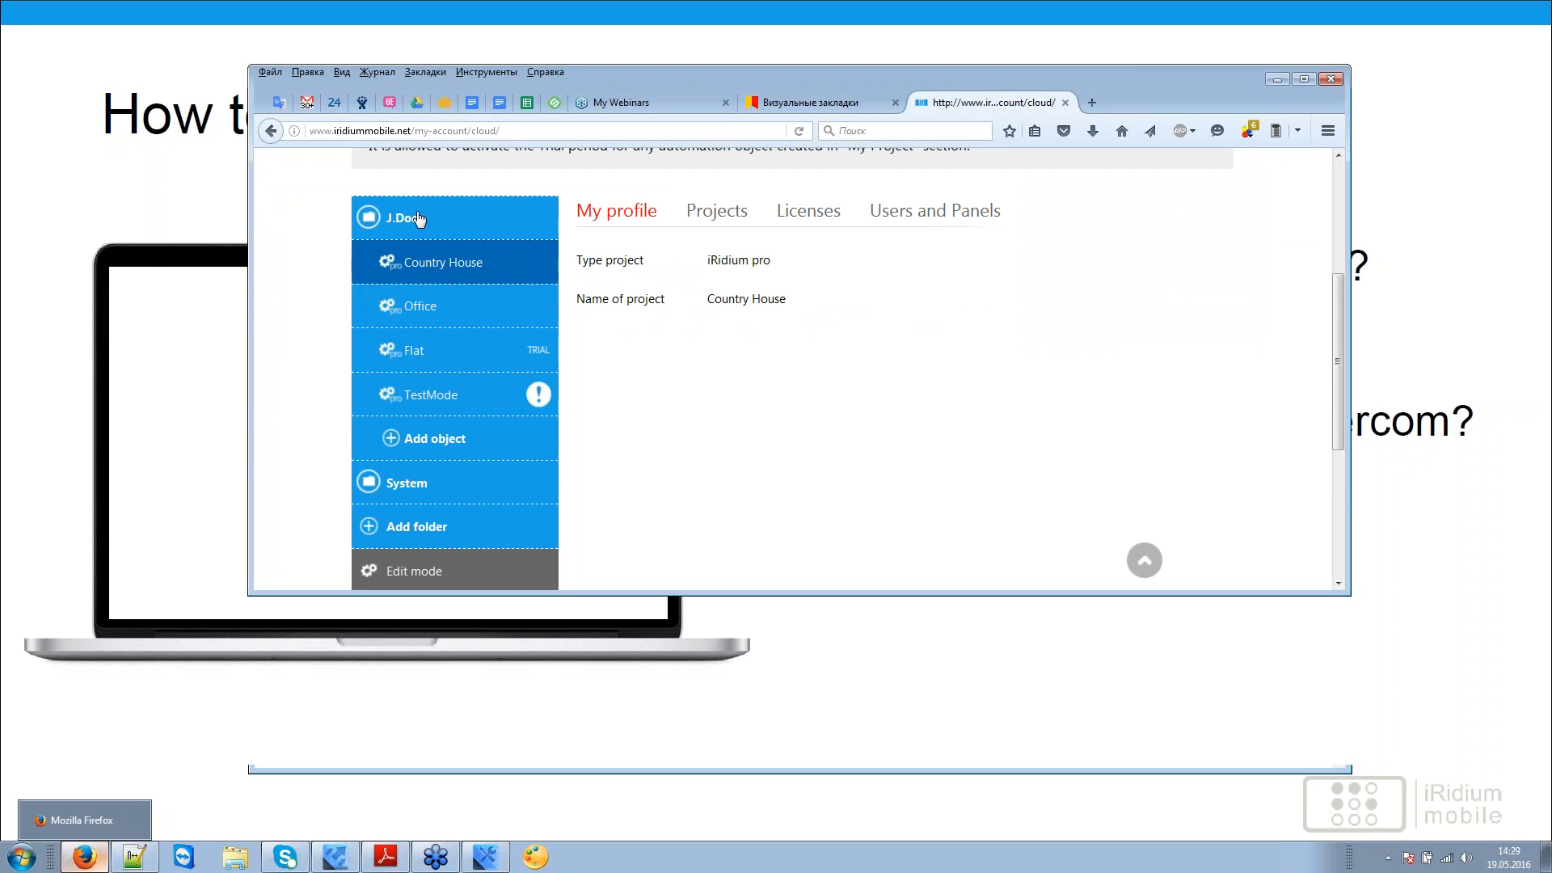
click(464, 308)
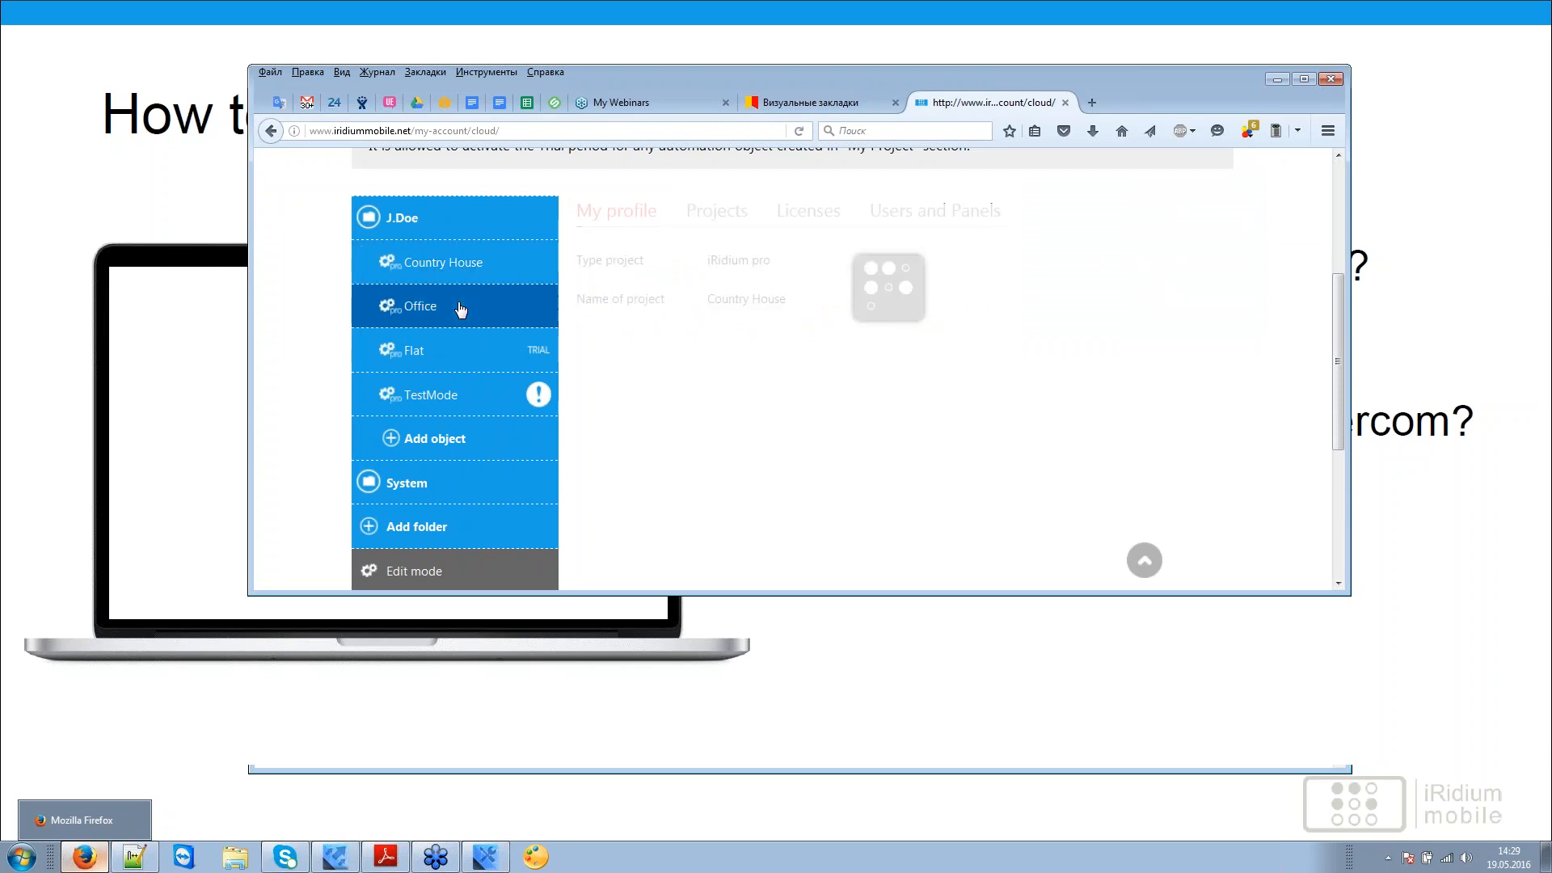
click(467, 269)
click(467, 358)
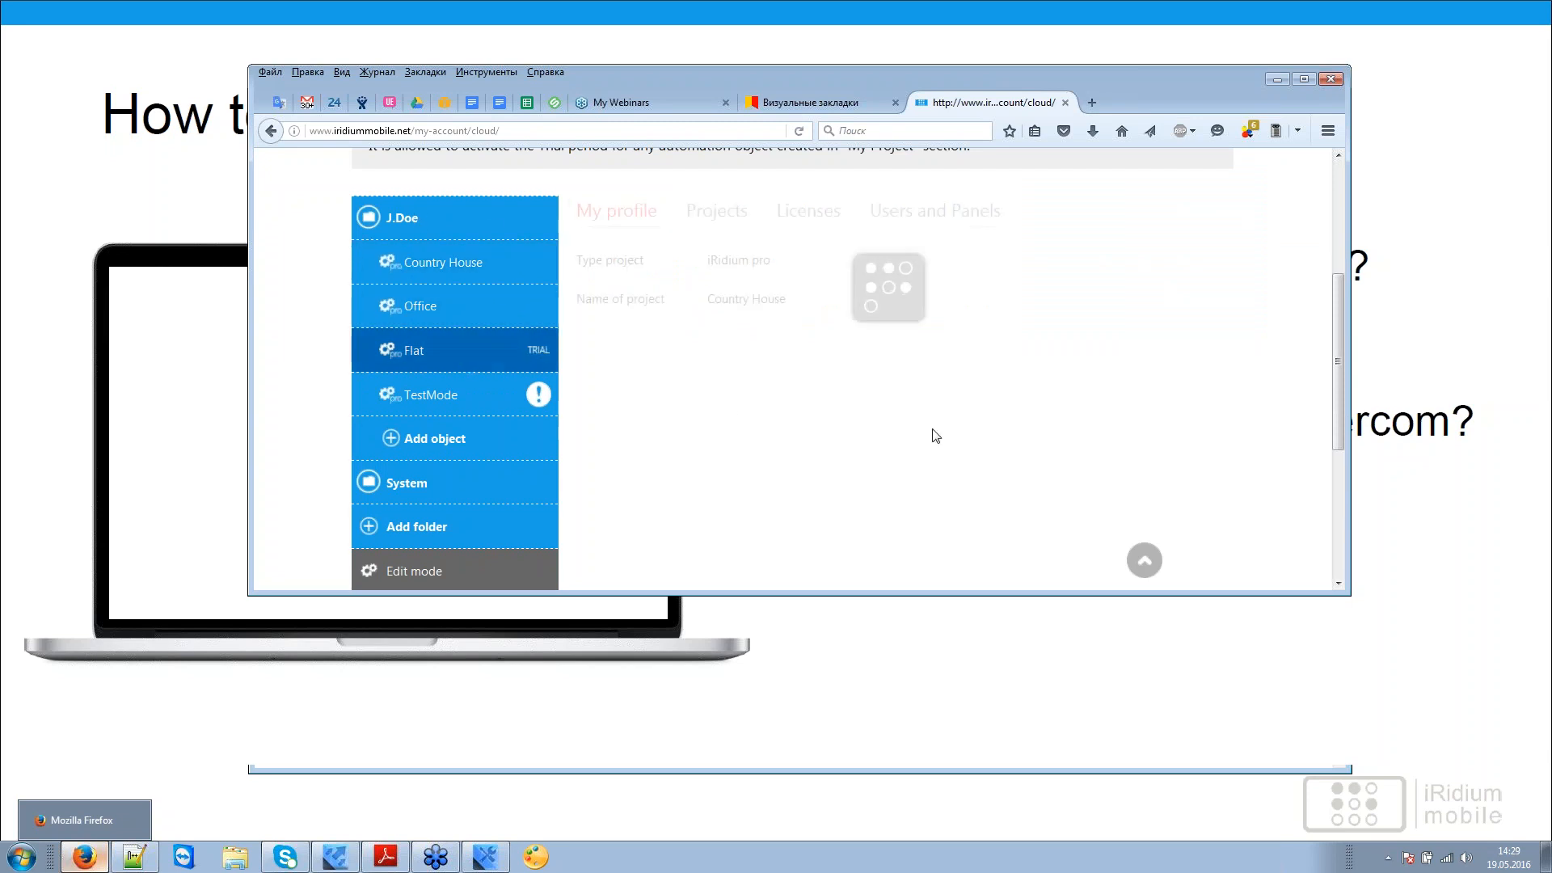
scroll(931, 443, up, 5)
scroll(808, 485, down, 2)
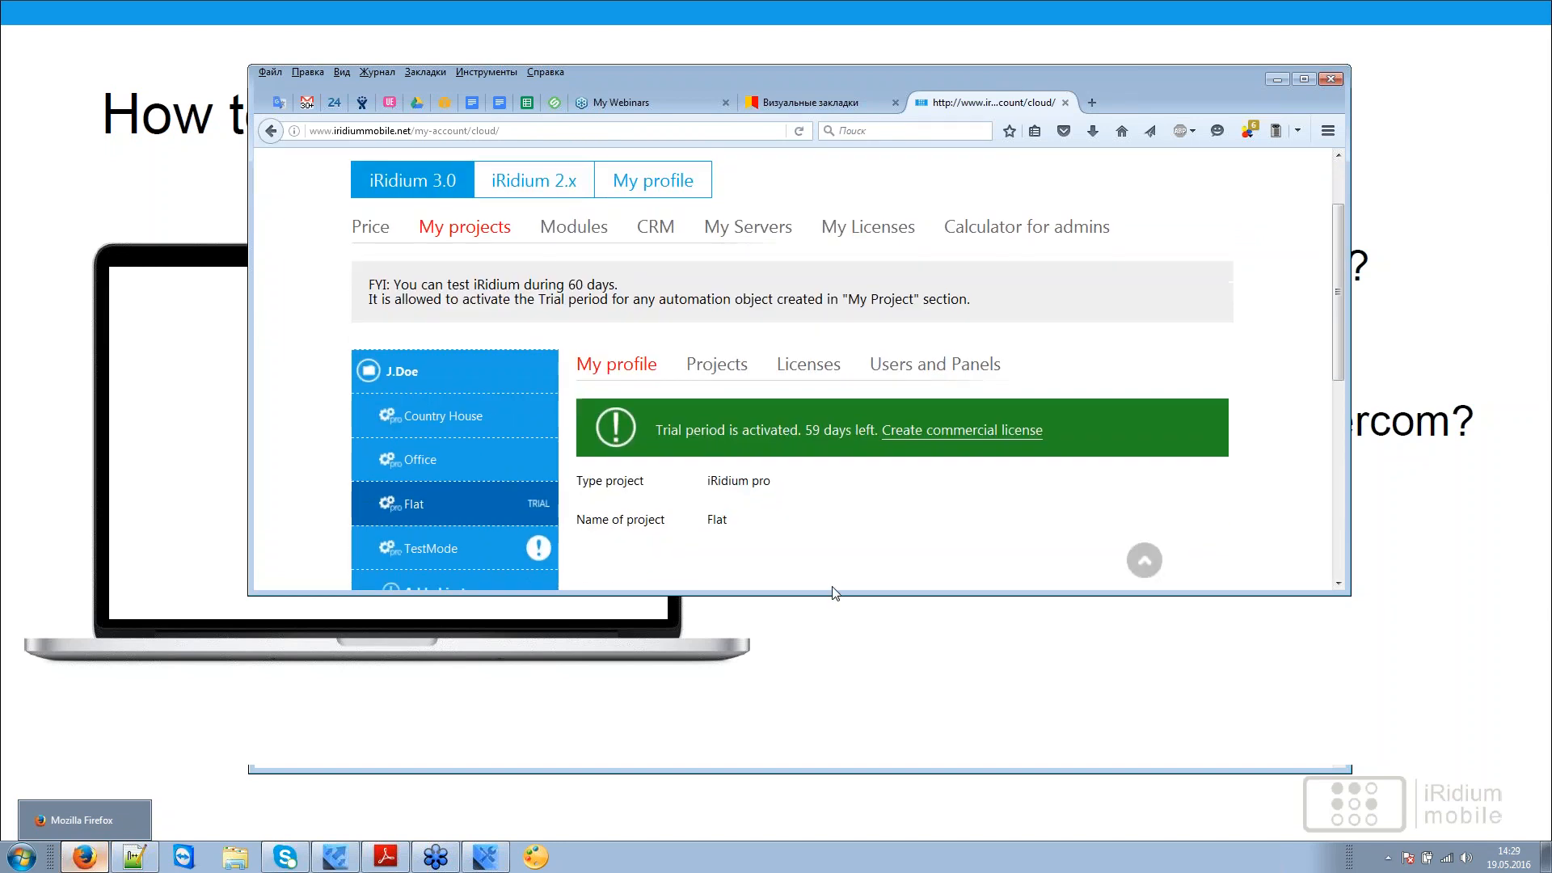
Step: Enlarge the browser window and move it up to show the whole projects page, and collapse and expand the customer's folder
drag(833, 594, 813, 803)
drag(890, 66, 887, 20)
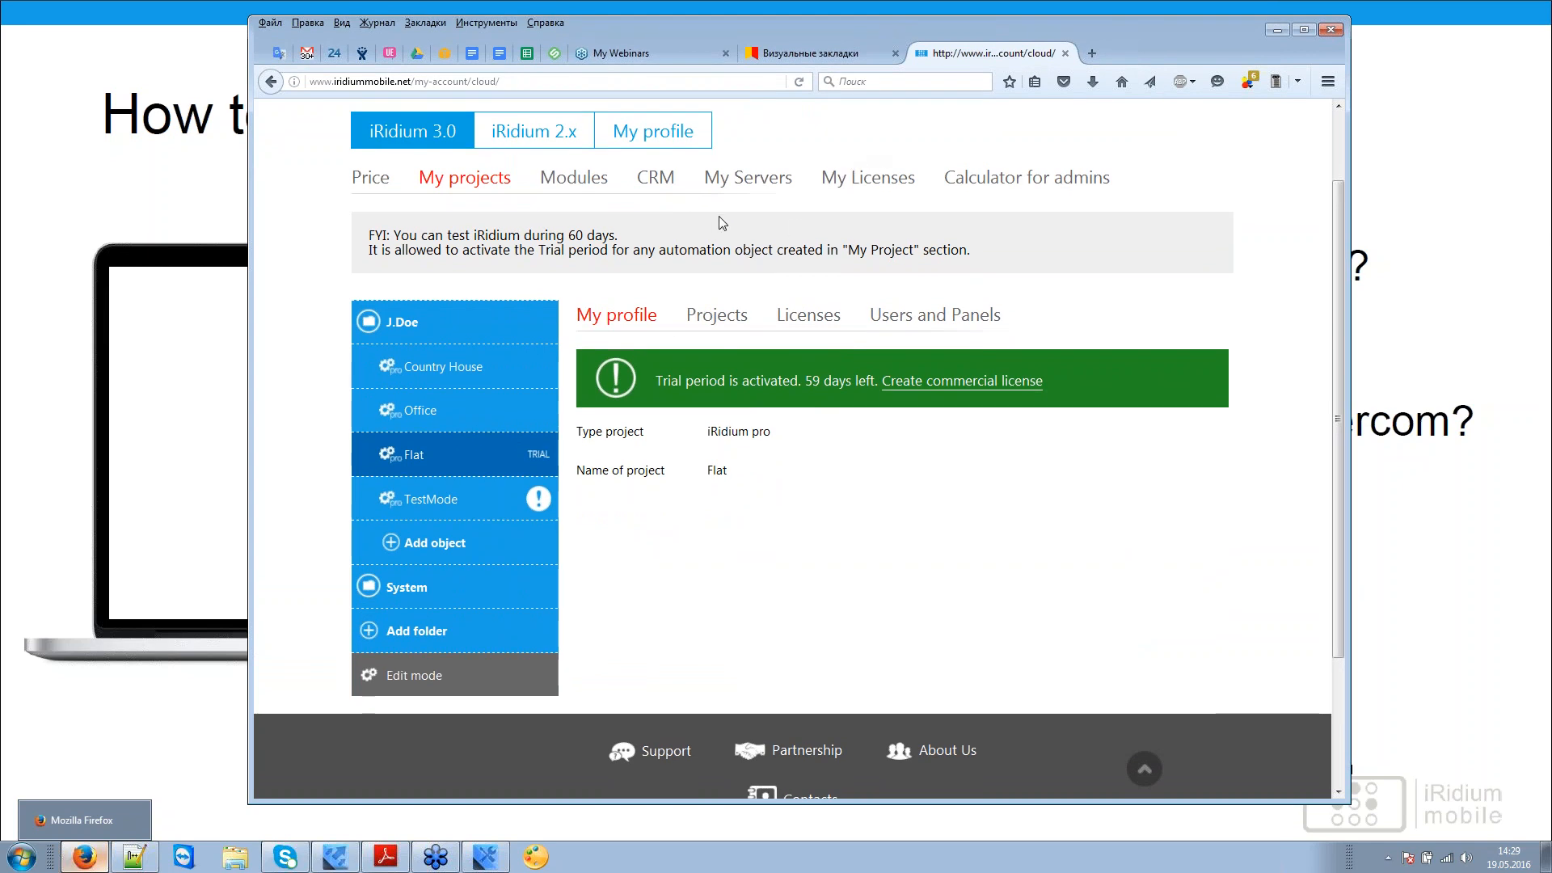
click(417, 327)
click(464, 324)
click(466, 324)
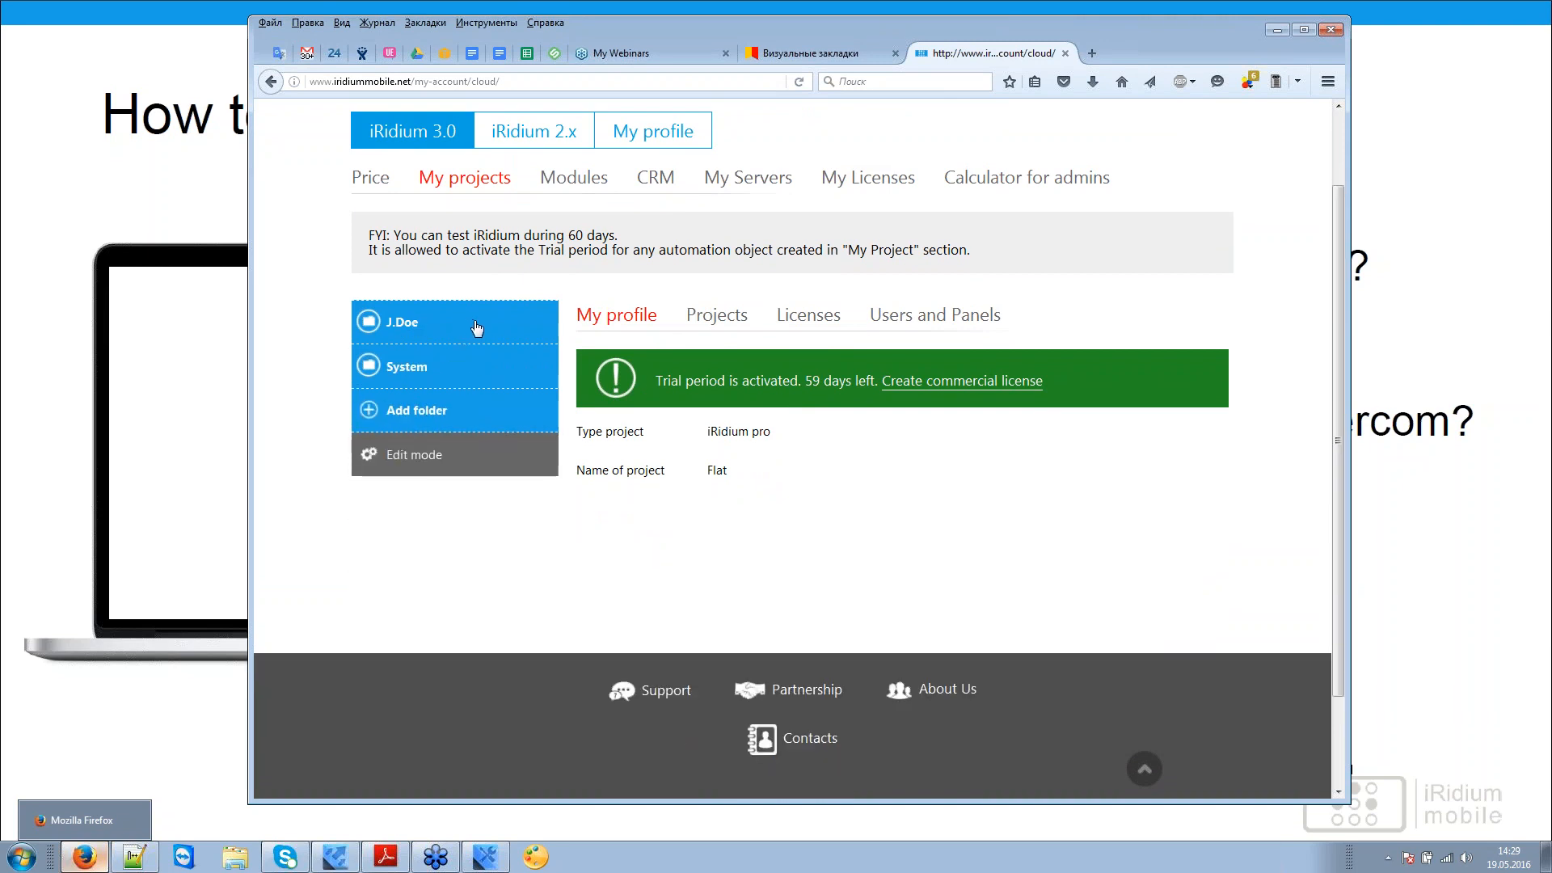
click(476, 325)
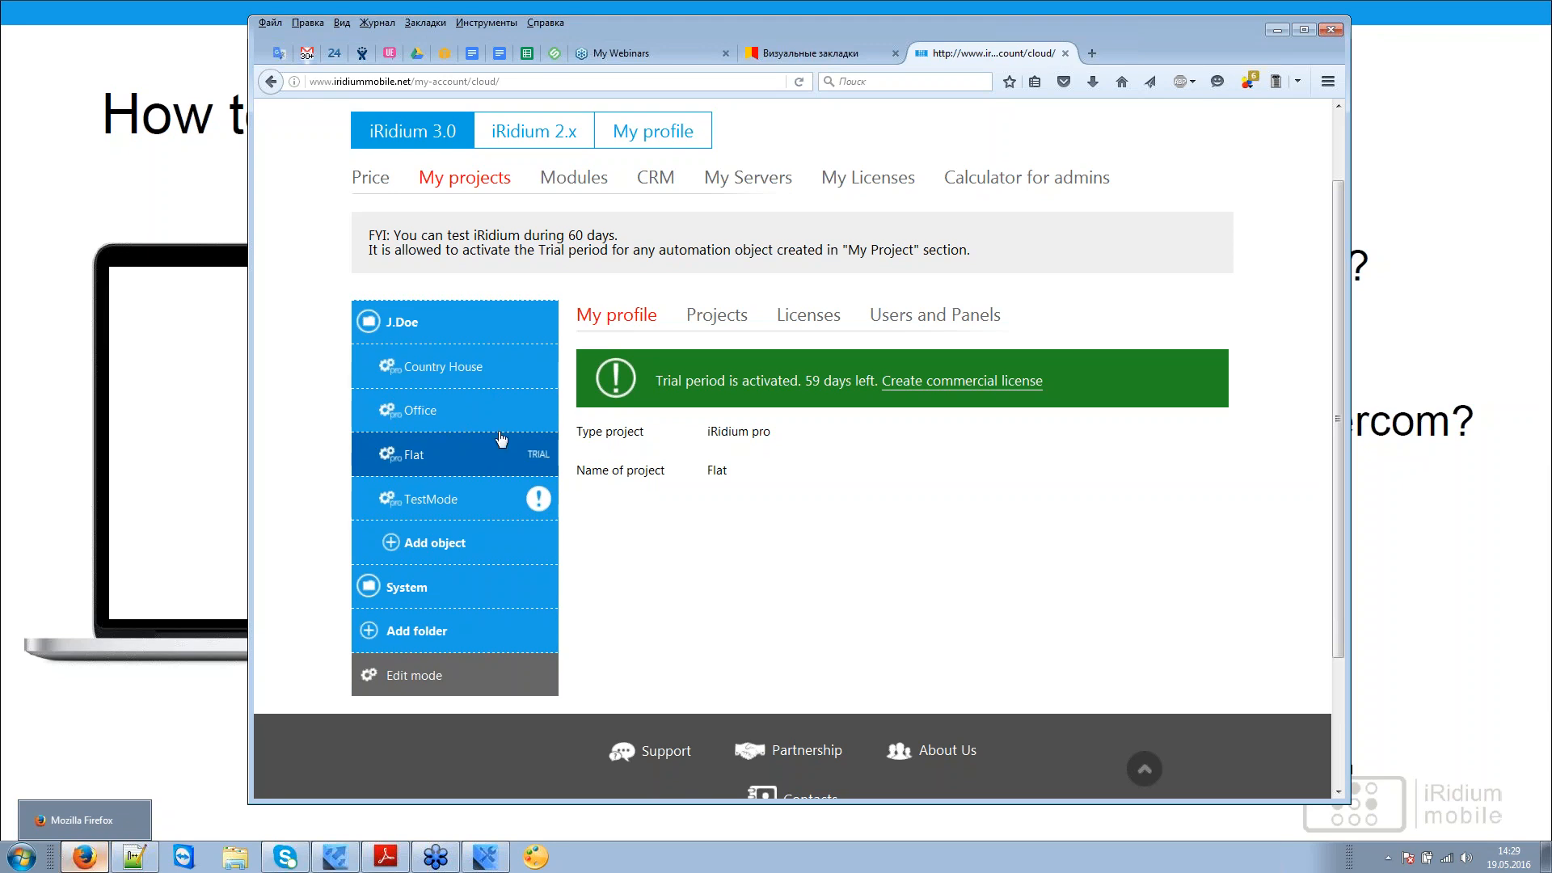
Step: Switch between the Office, Country House and Flat objects, and select Country House
click(489, 408)
click(508, 365)
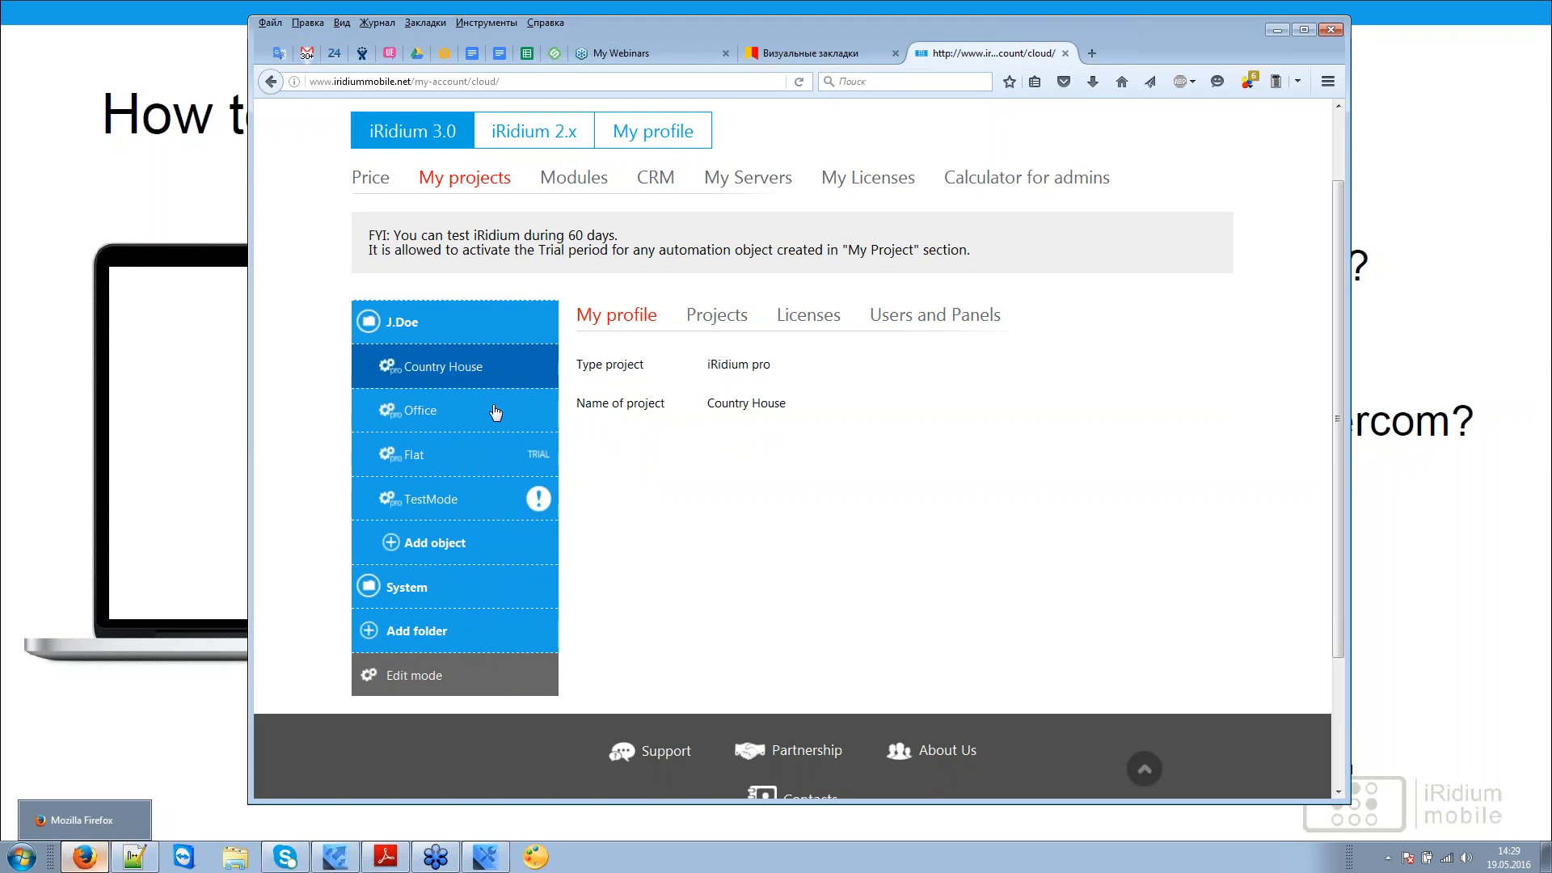
click(493, 409)
click(477, 456)
click(494, 361)
Step: Look through Country House's projects, license details, and users and panels
click(708, 324)
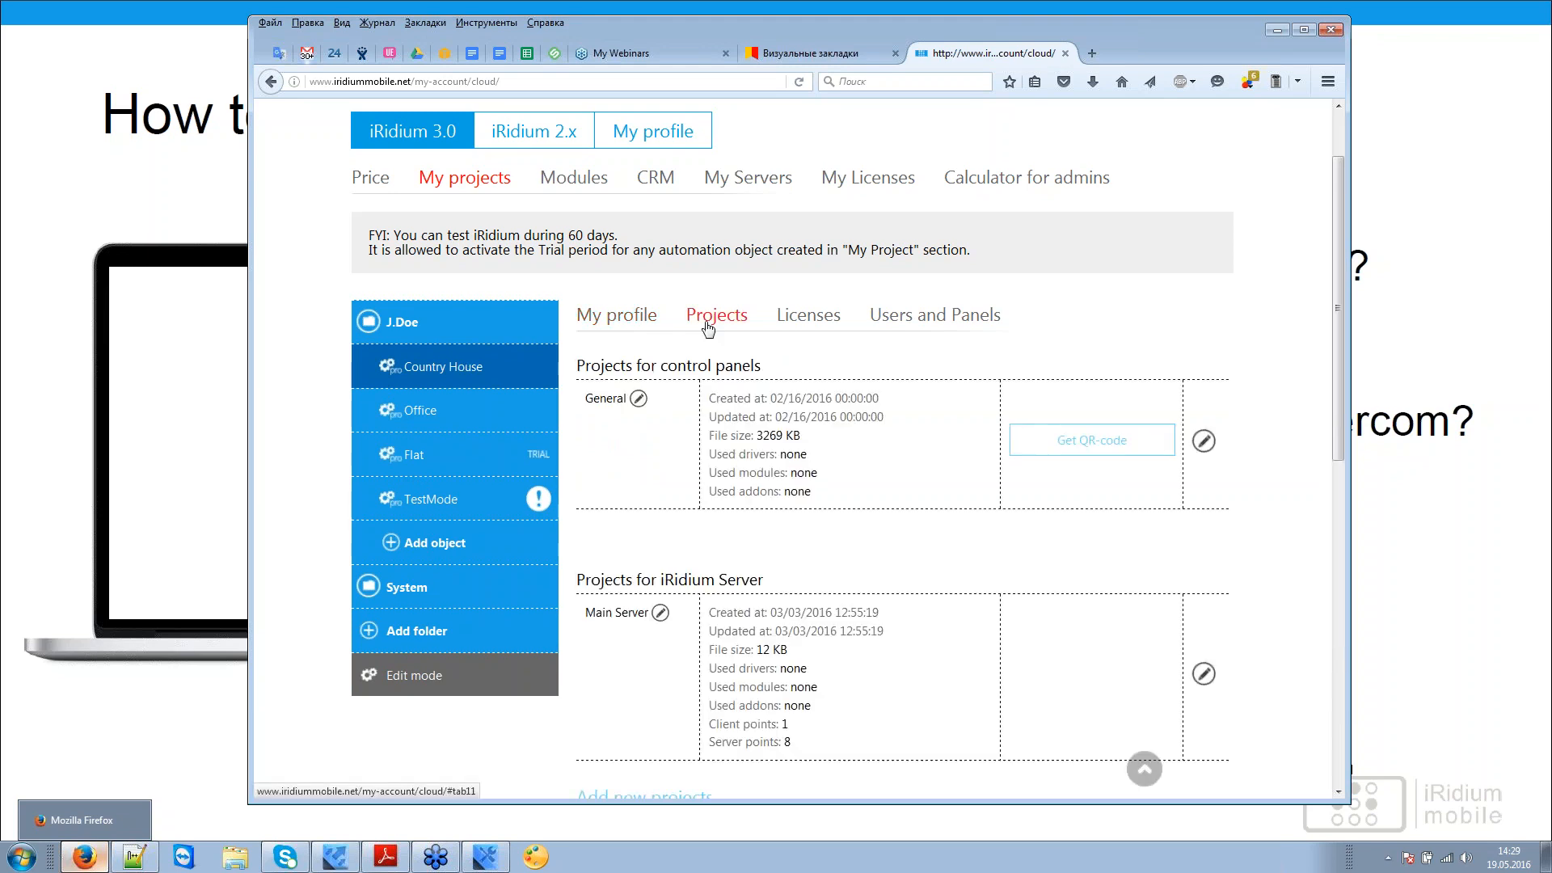
click(825, 322)
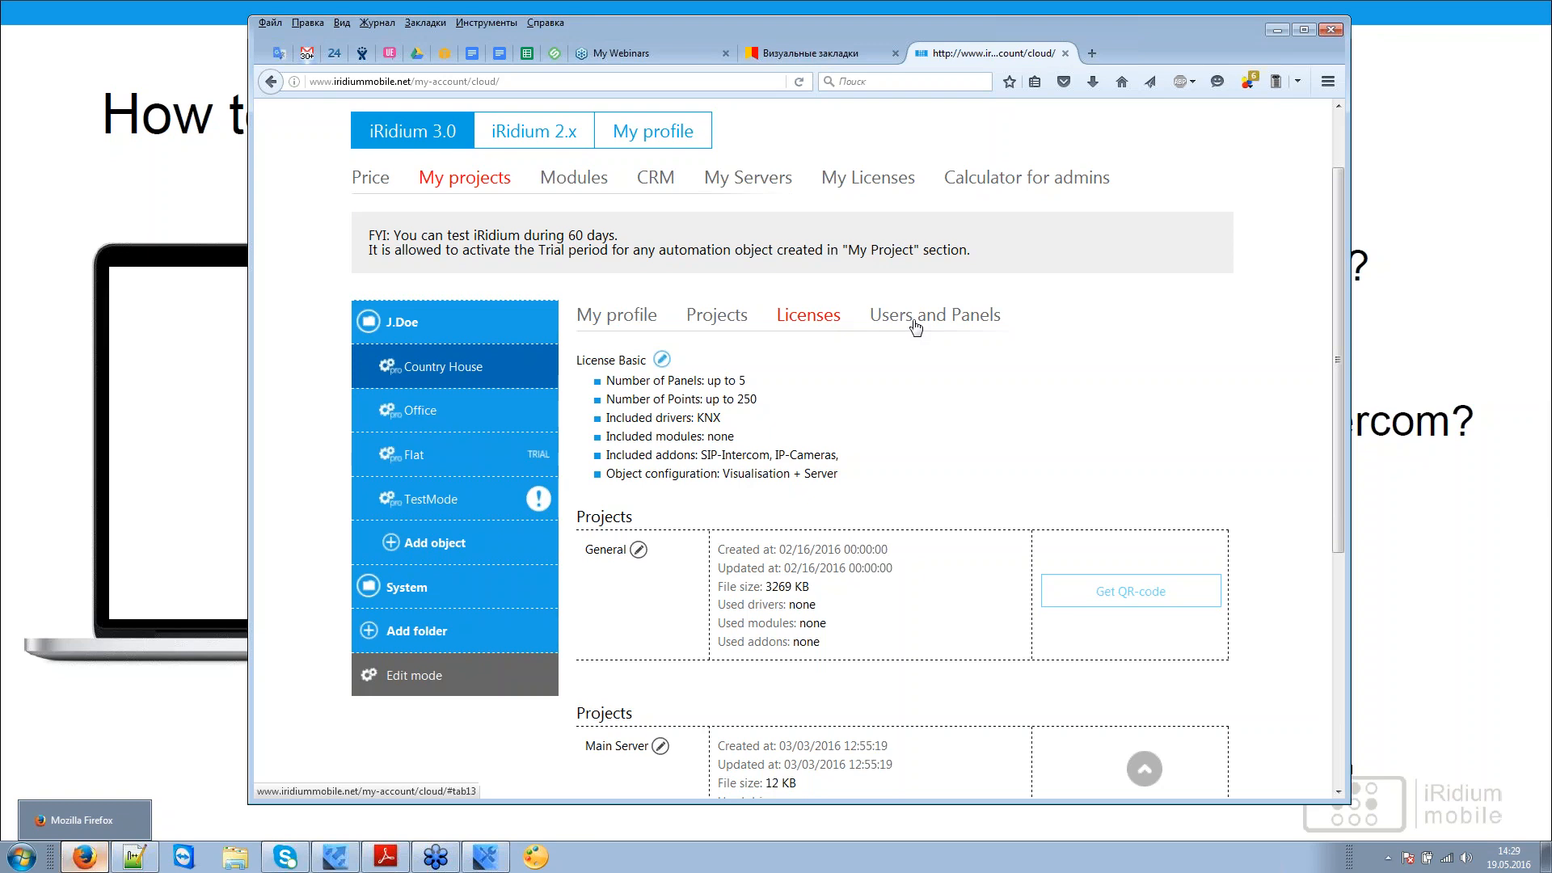
click(915, 328)
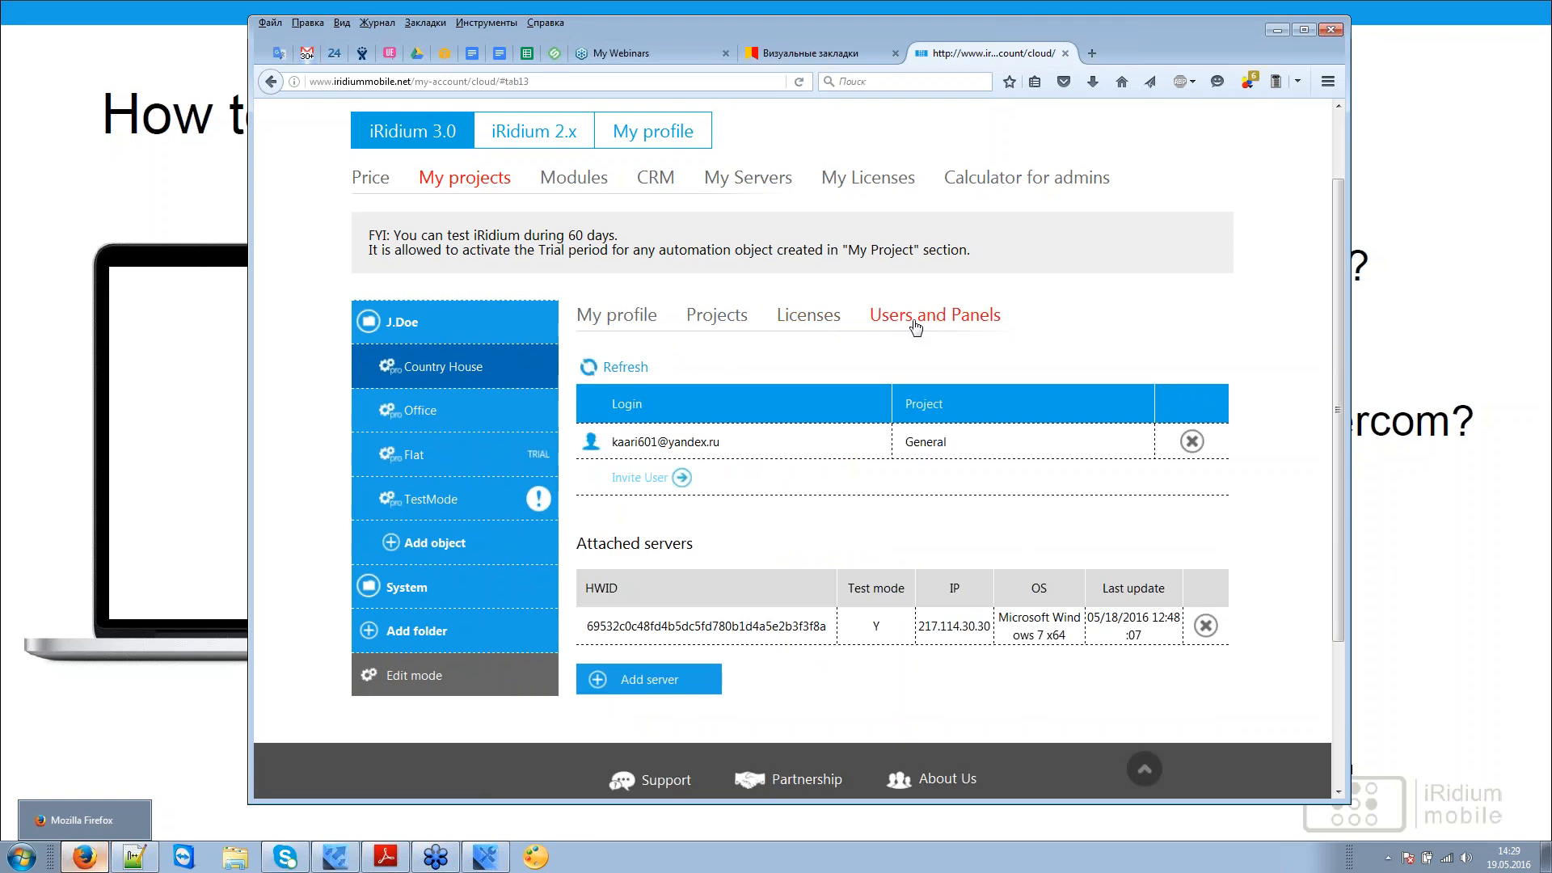
Step: Revisit Country House's projects, examine the panel limit of its Basic license, and highlight the login of its attached user
click(722, 321)
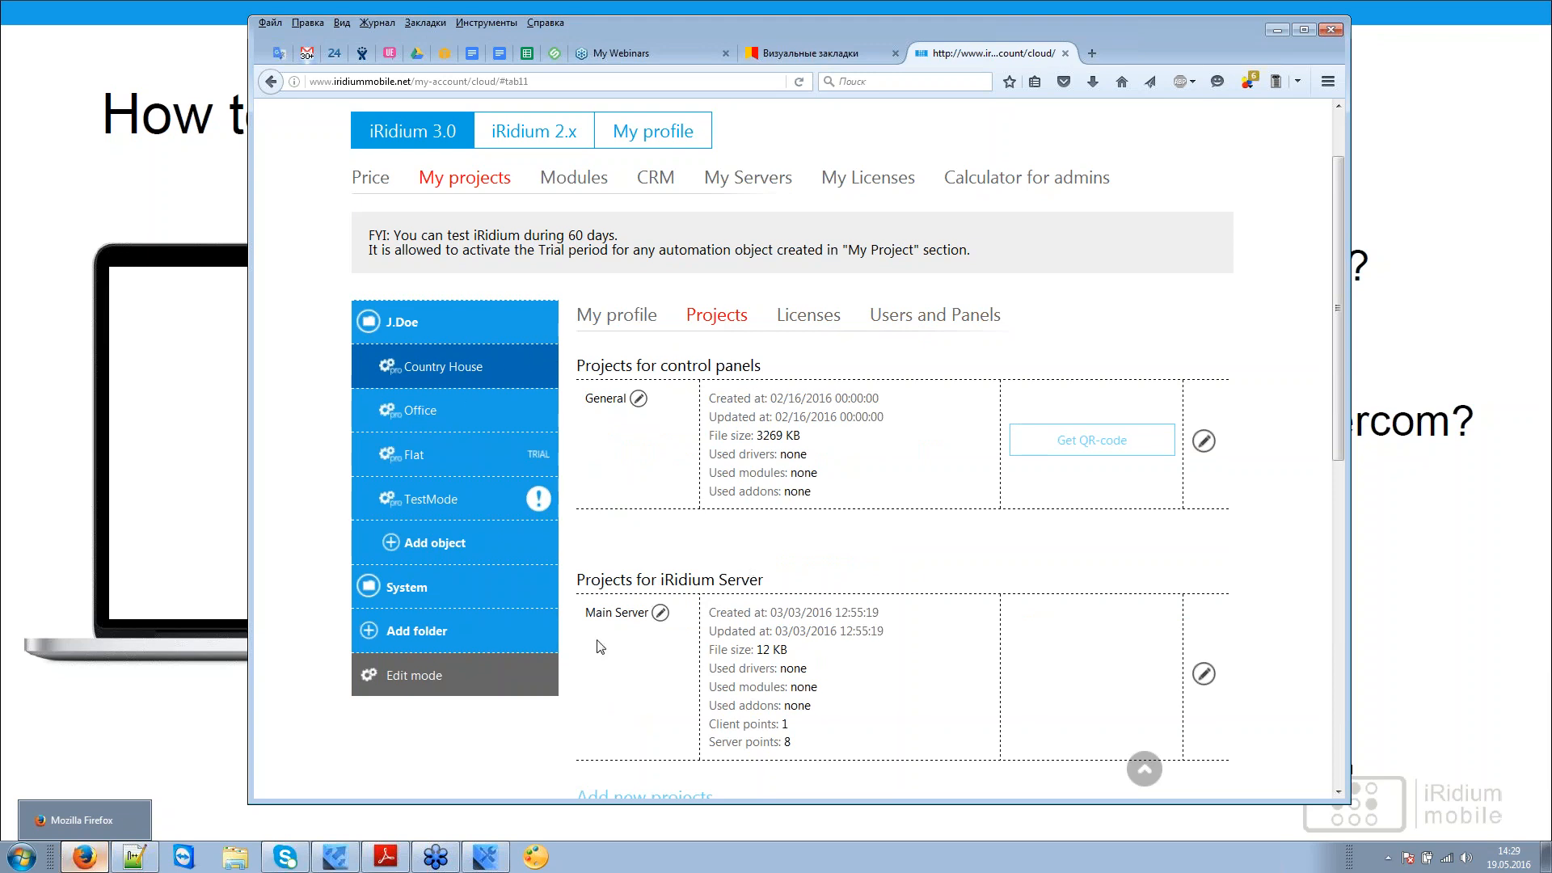
click(808, 316)
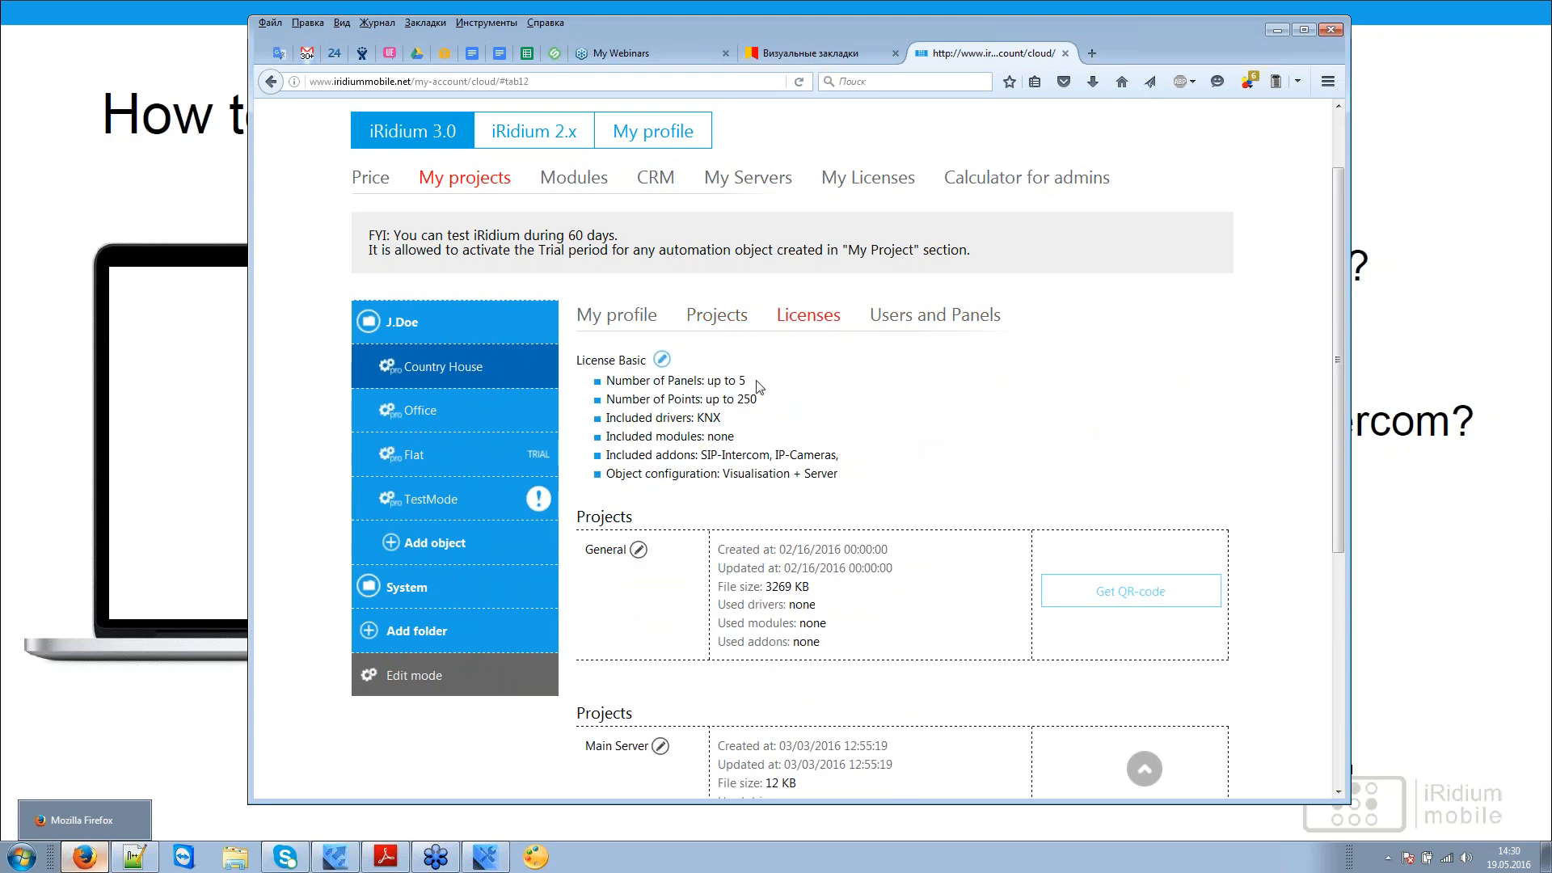
drag(706, 380, 747, 381)
click(894, 422)
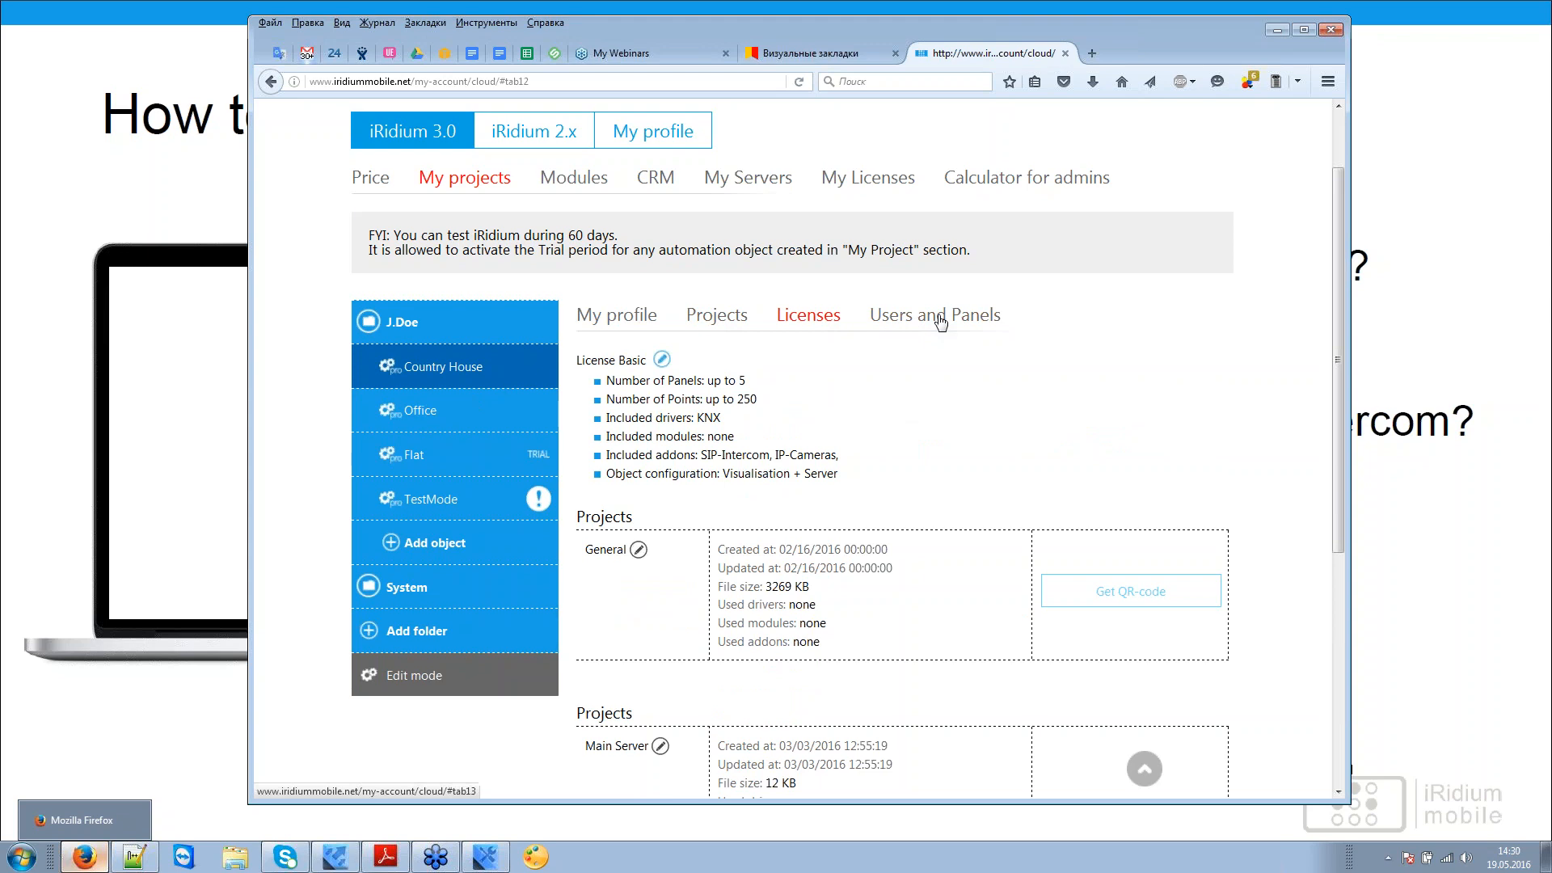
click(935, 315)
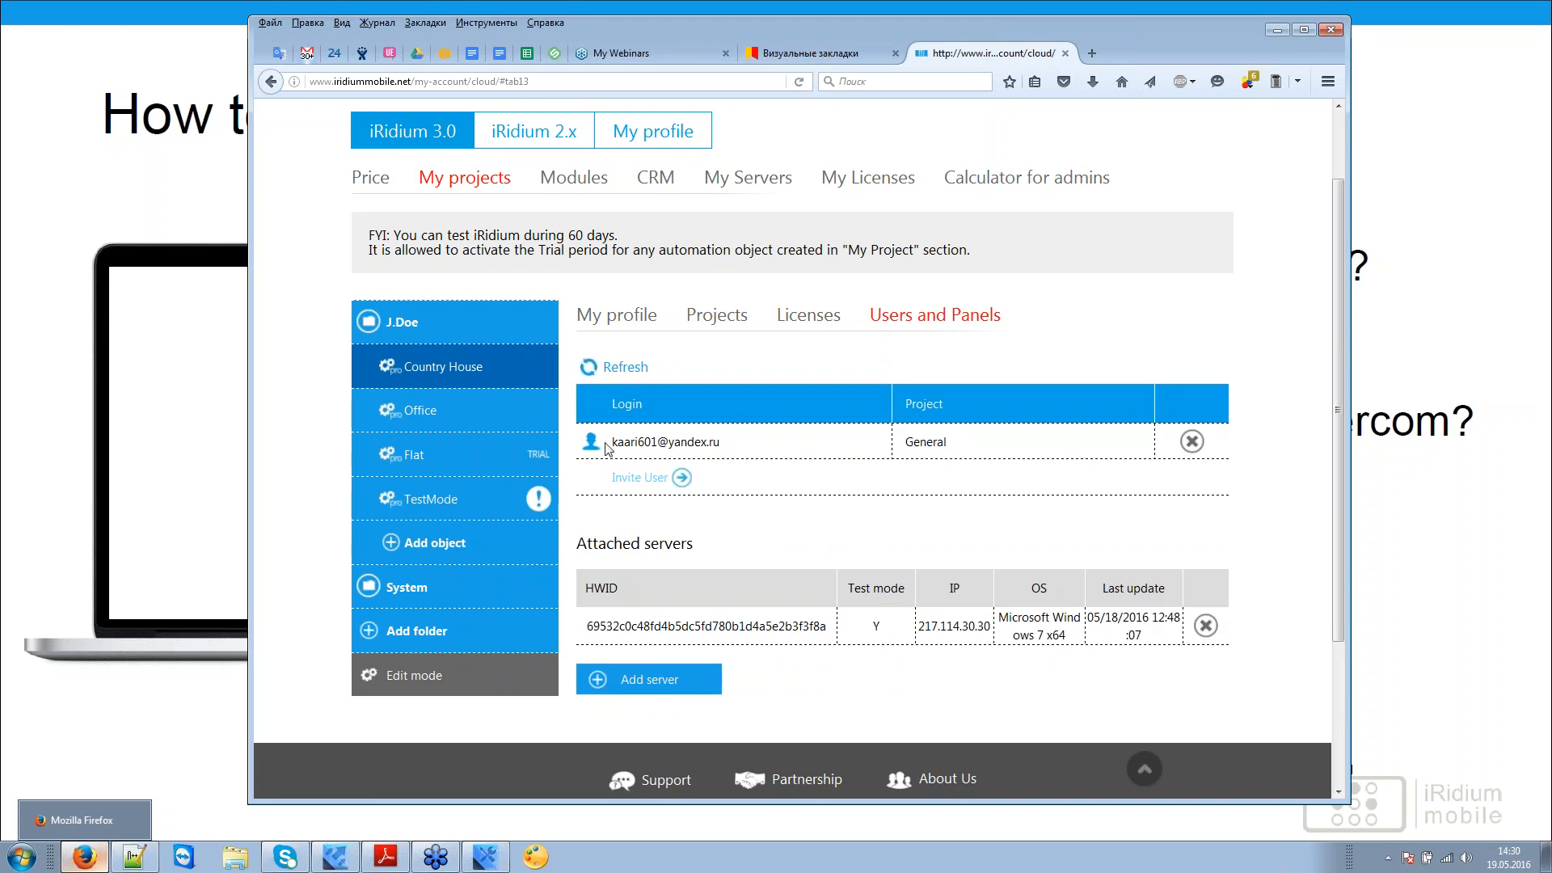
drag(609, 443, 732, 449)
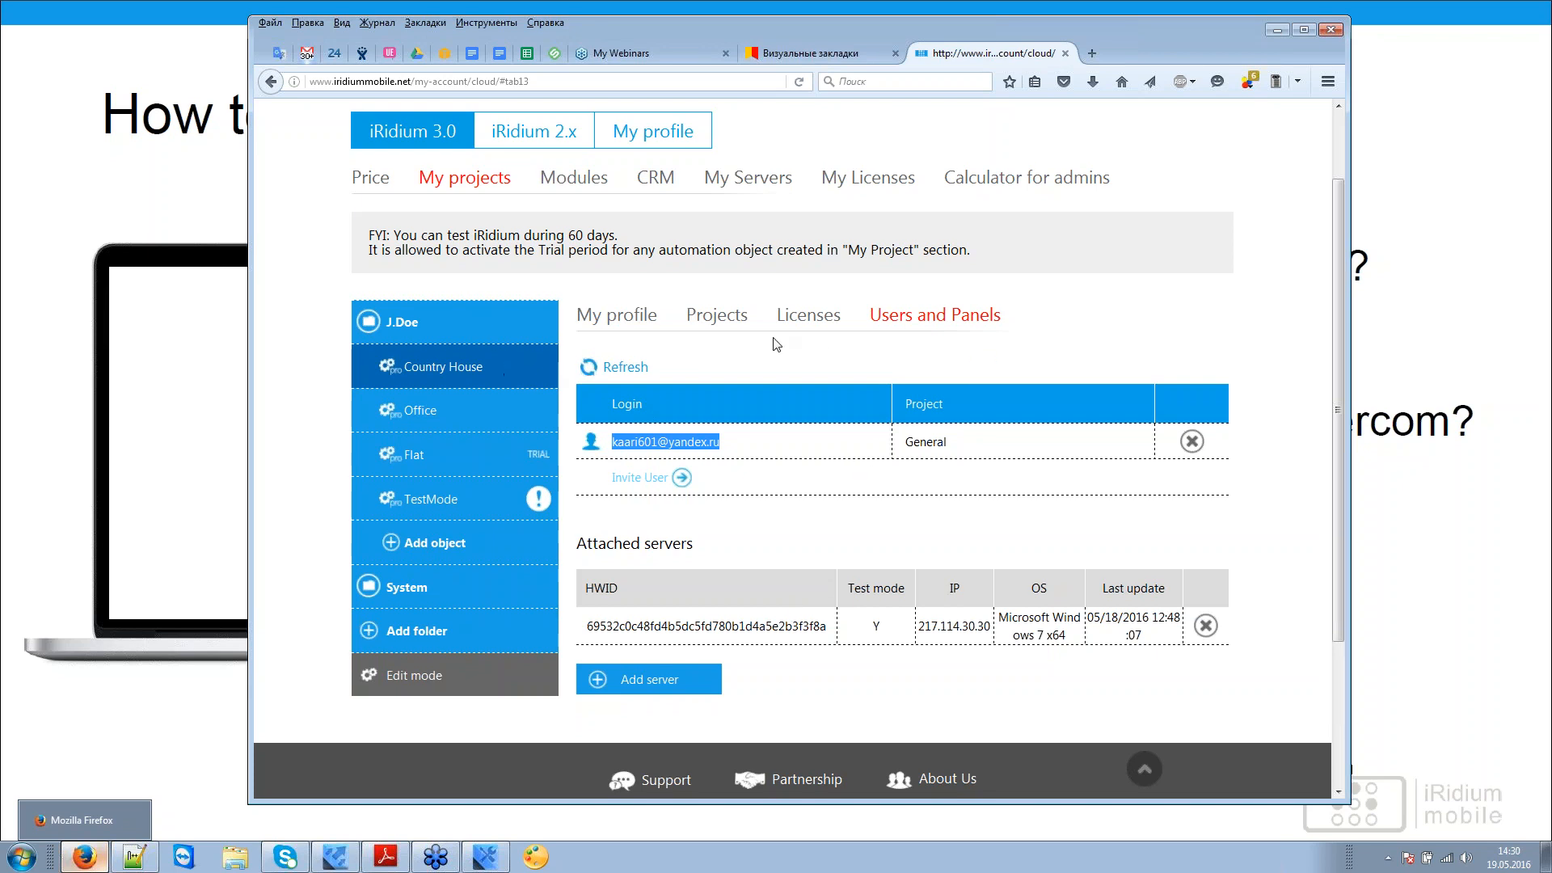
Step: Check the users and panels of the TestMode and Flat objects
click(449, 377)
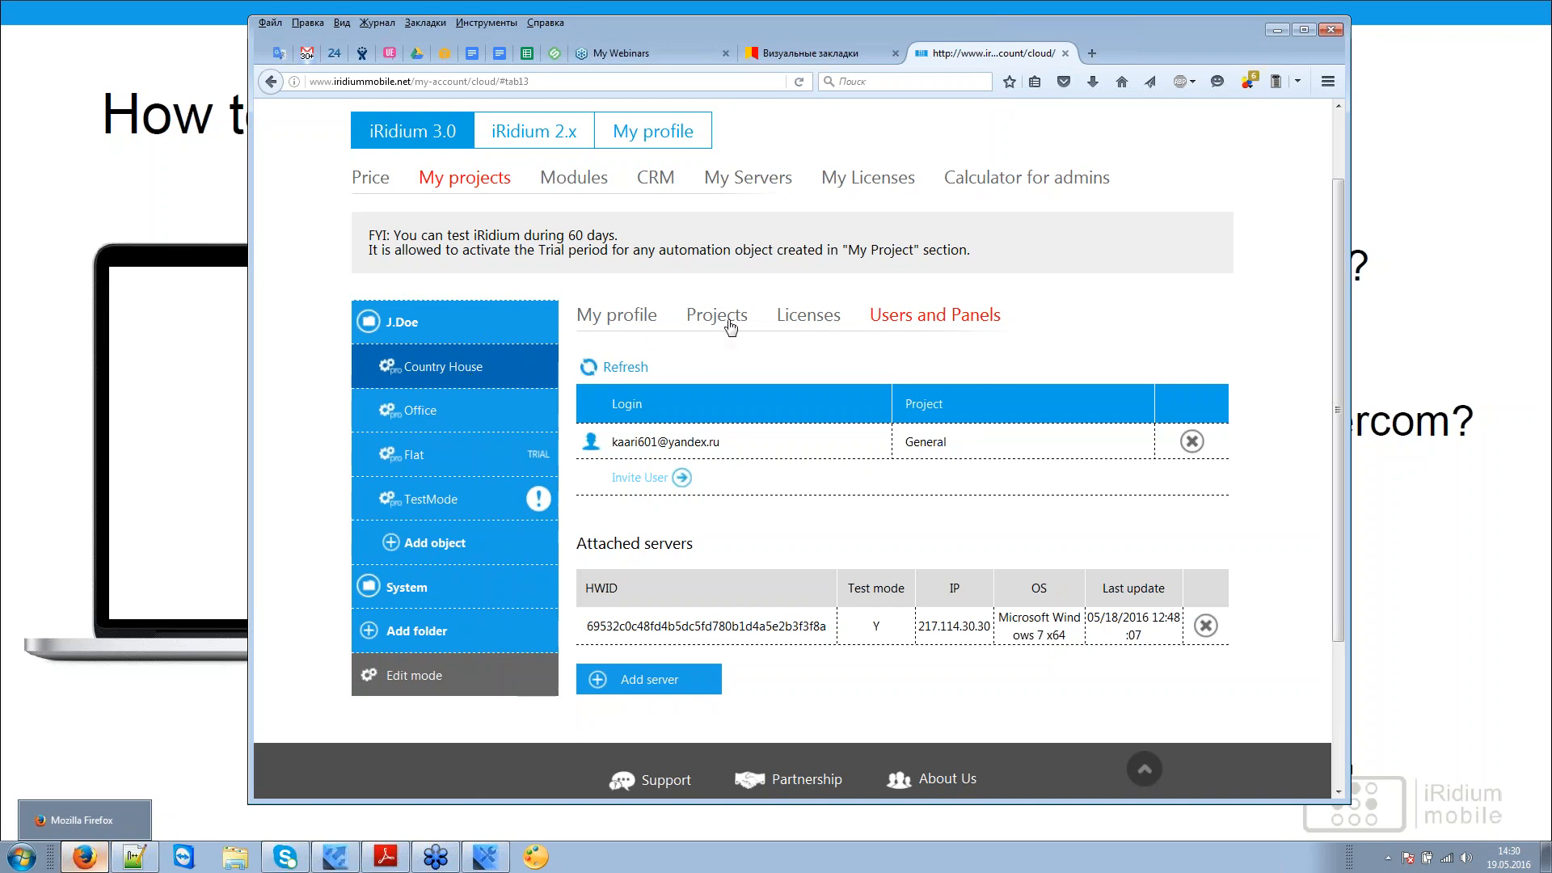
click(461, 509)
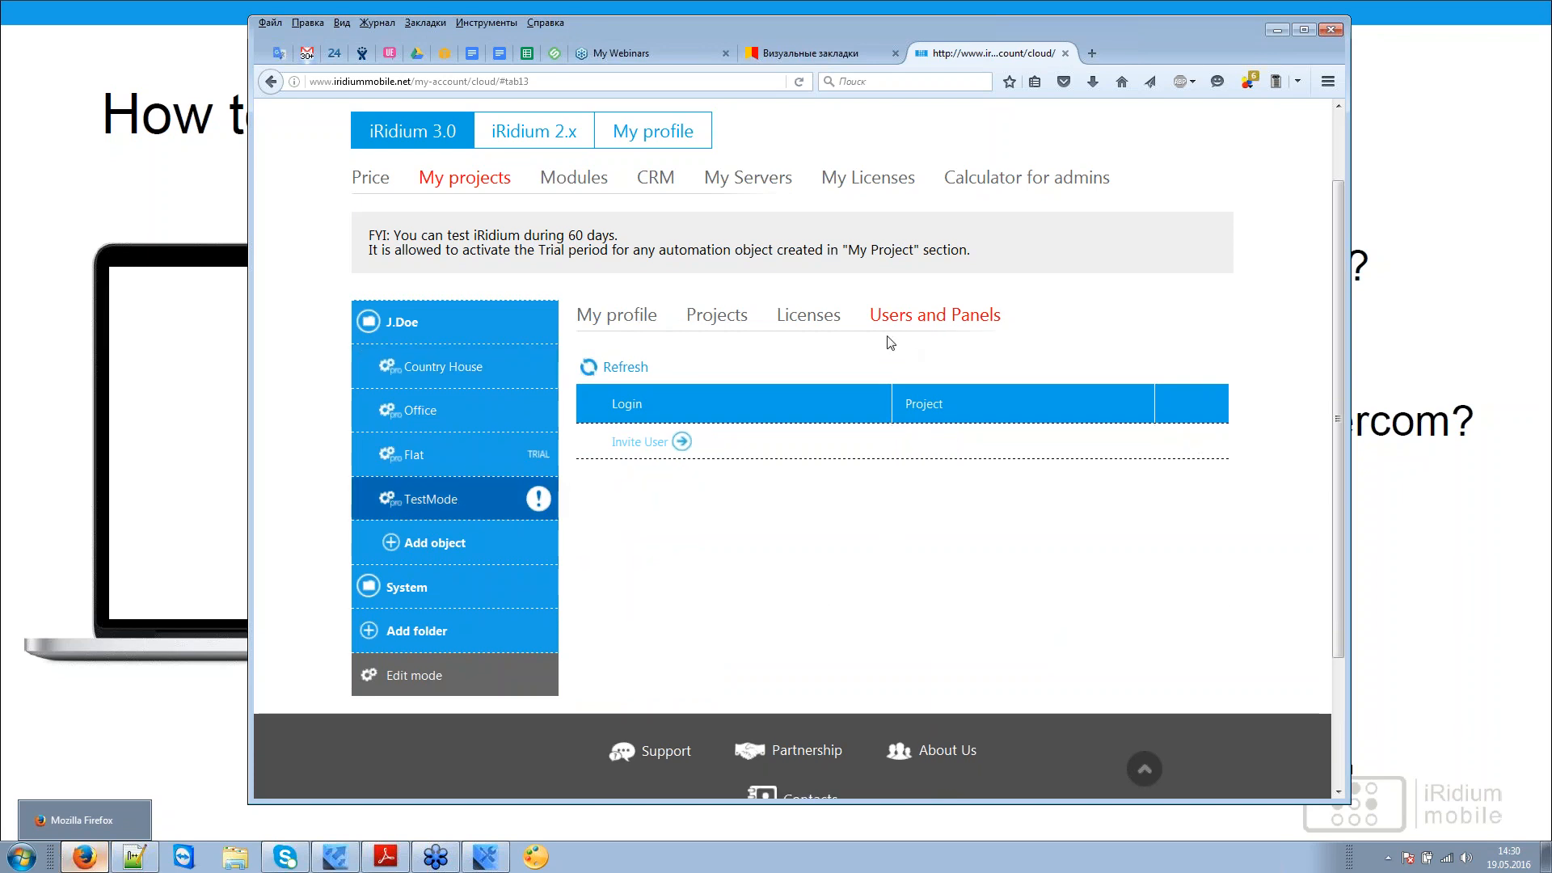
click(499, 459)
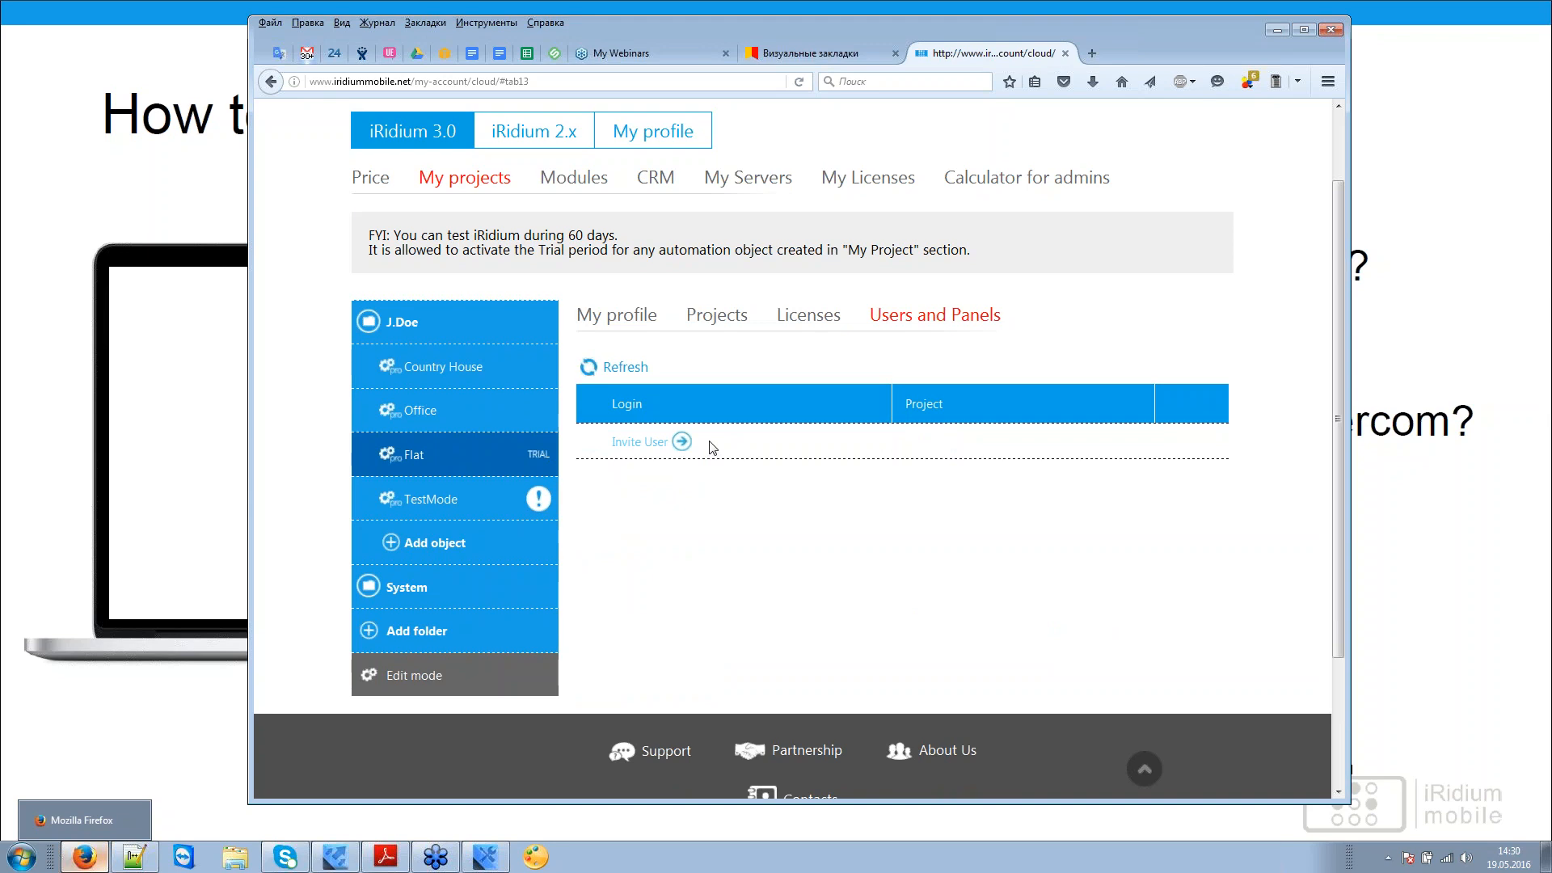
Step: Compare the license options of the Flat and TestMode objects, pointing out the two-month trial period offered for TestMode
click(795, 317)
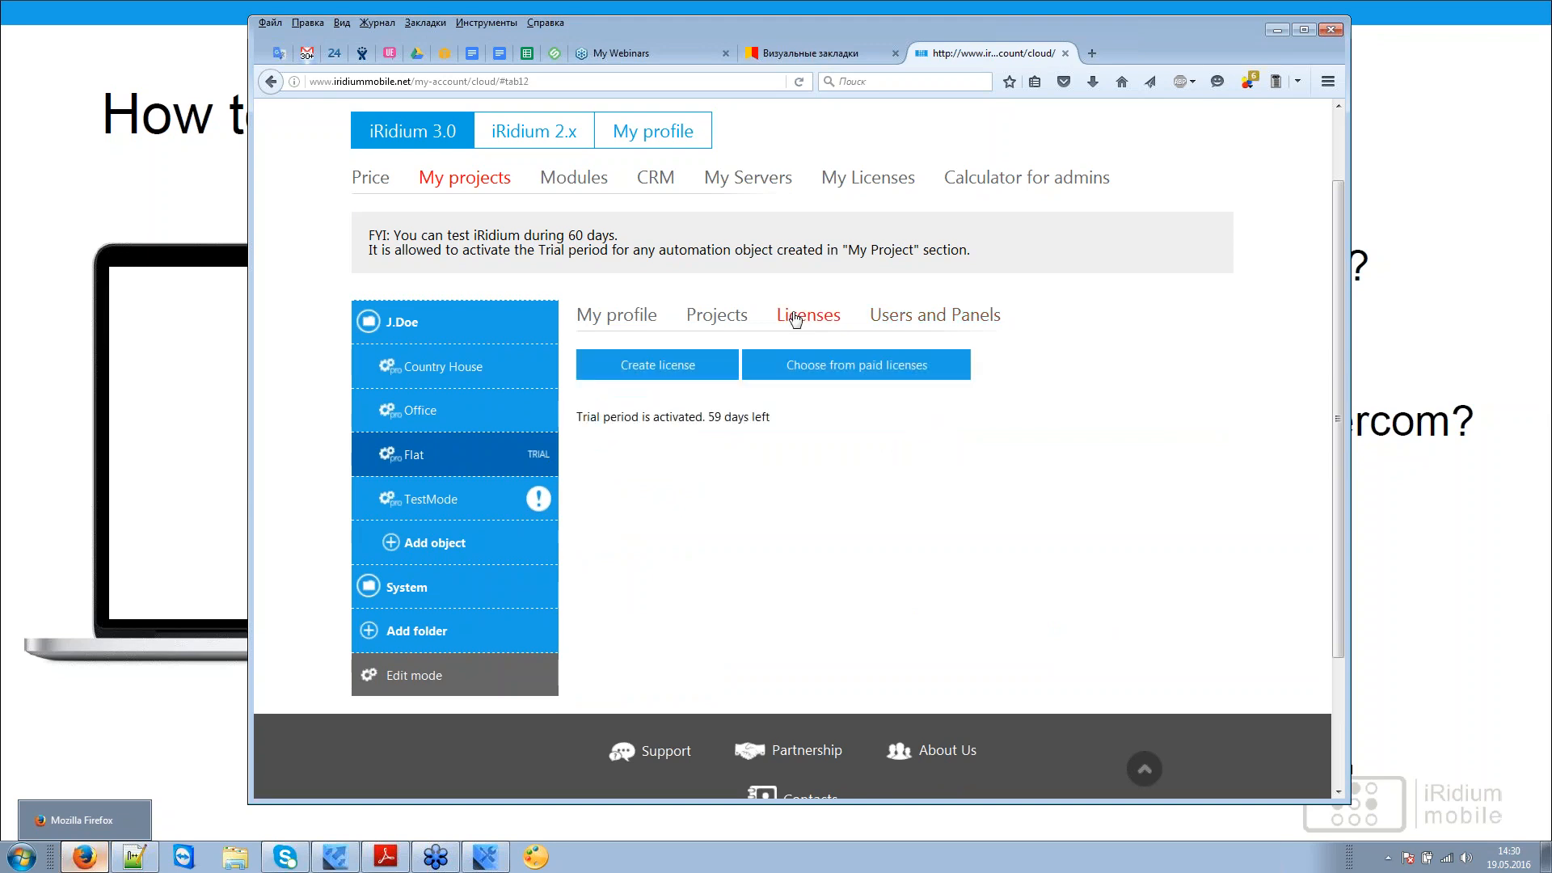
click(427, 506)
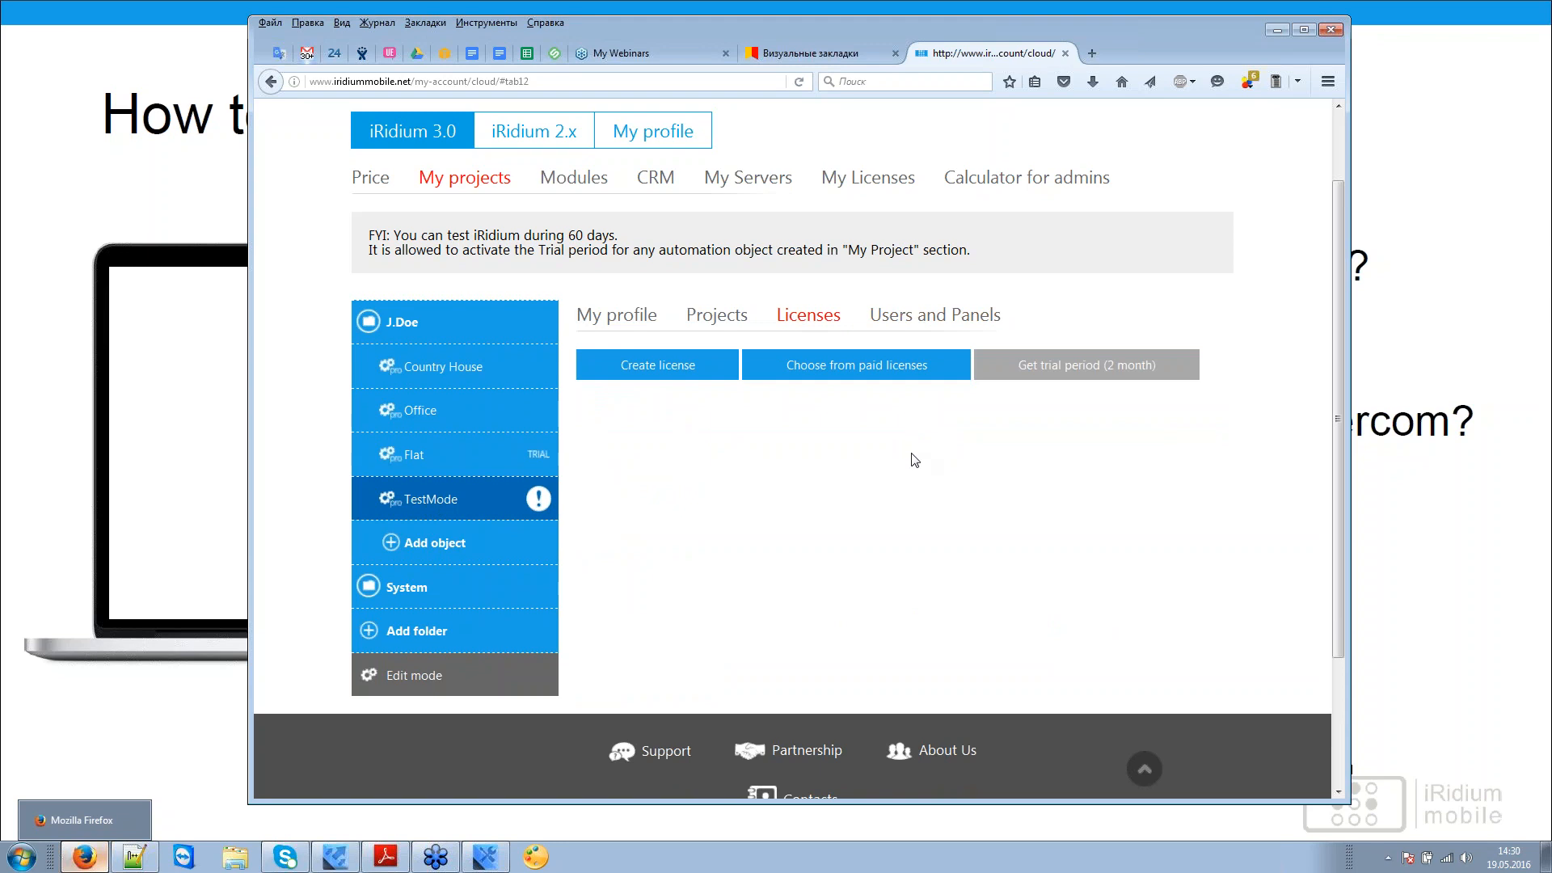
drag(1228, 370, 1022, 375)
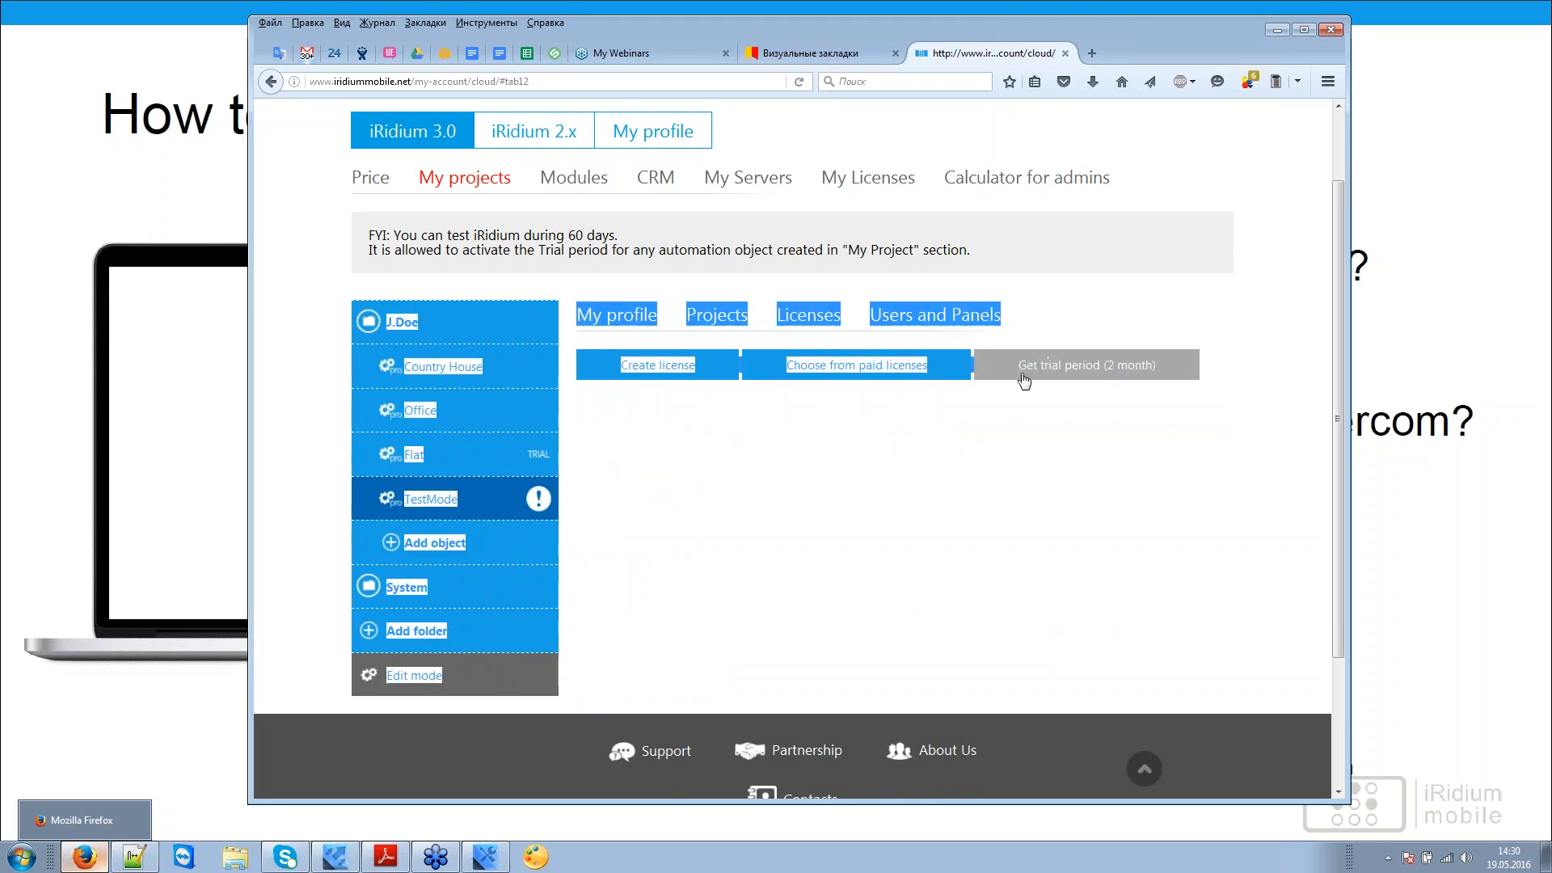
click(1127, 445)
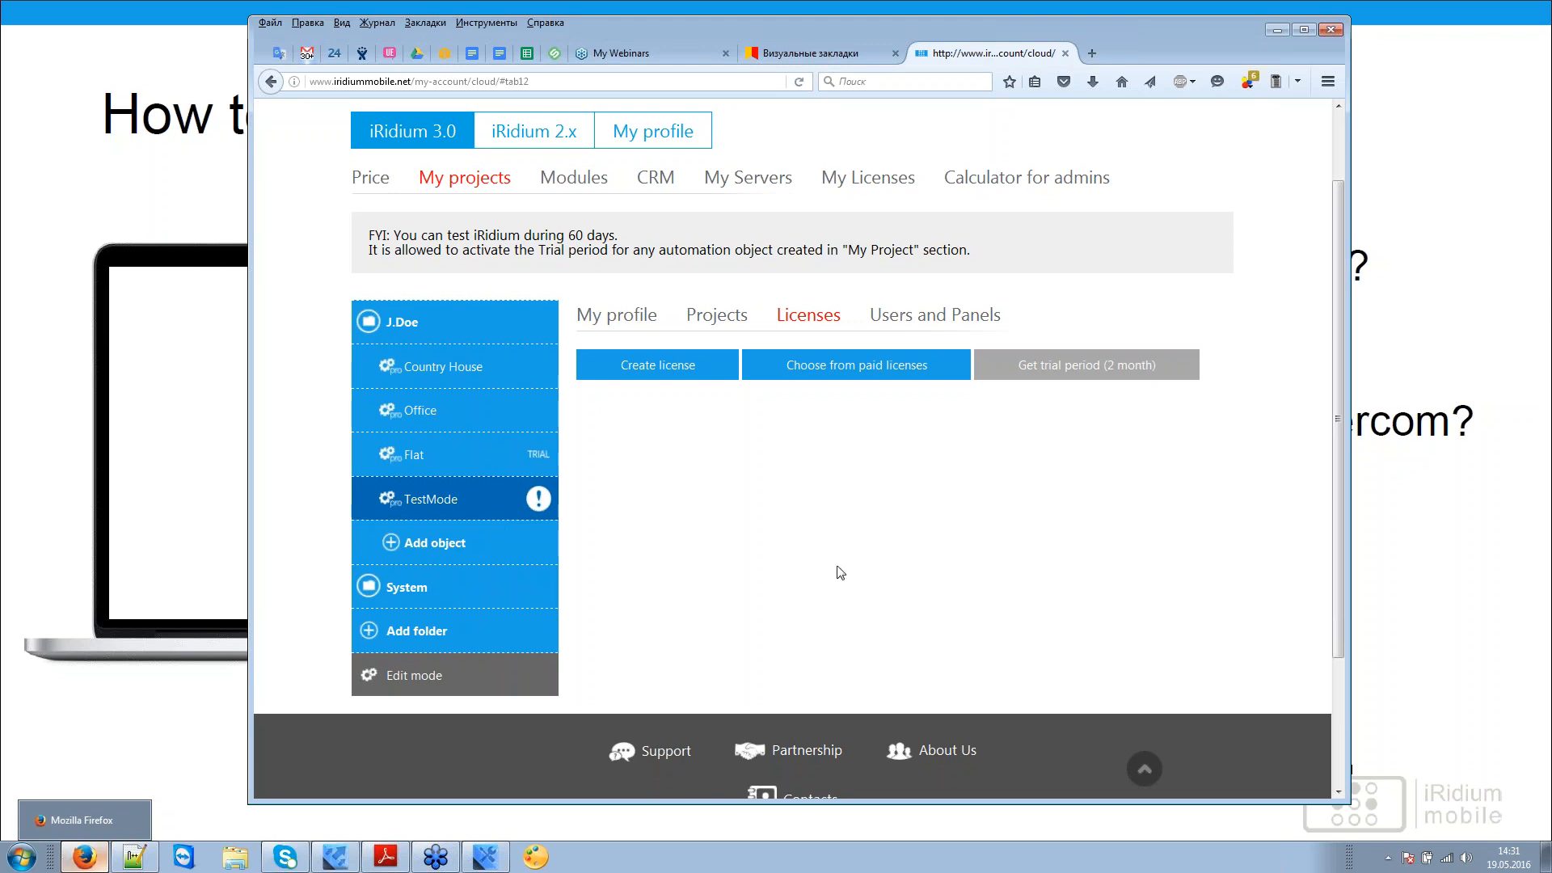
Step: Check TestMode's users and panels and its projects, and return to its license options
click(936, 317)
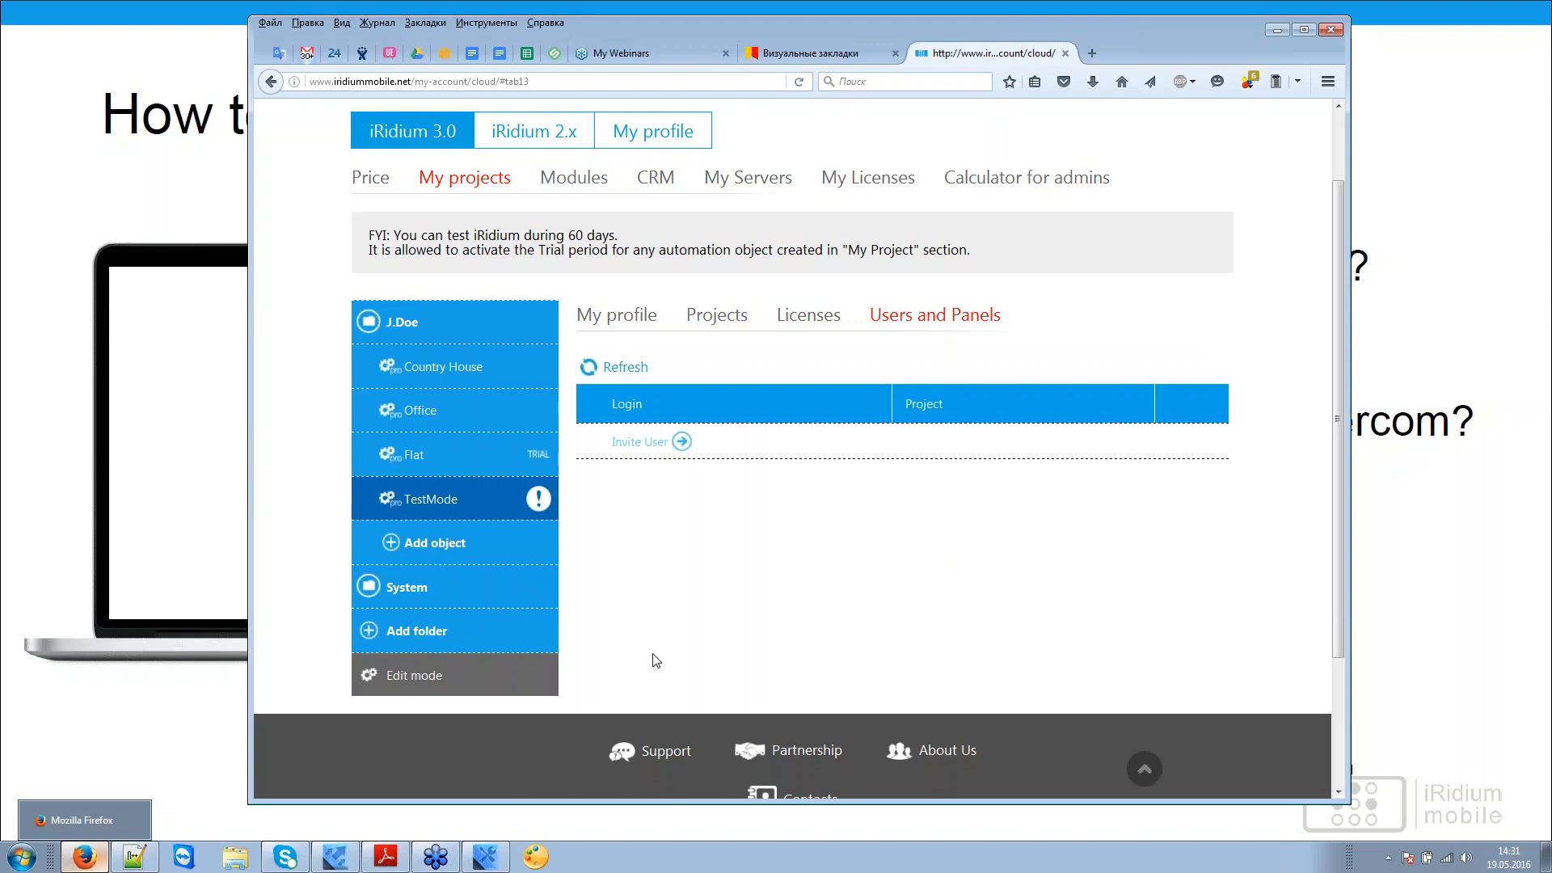
click(712, 316)
click(818, 317)
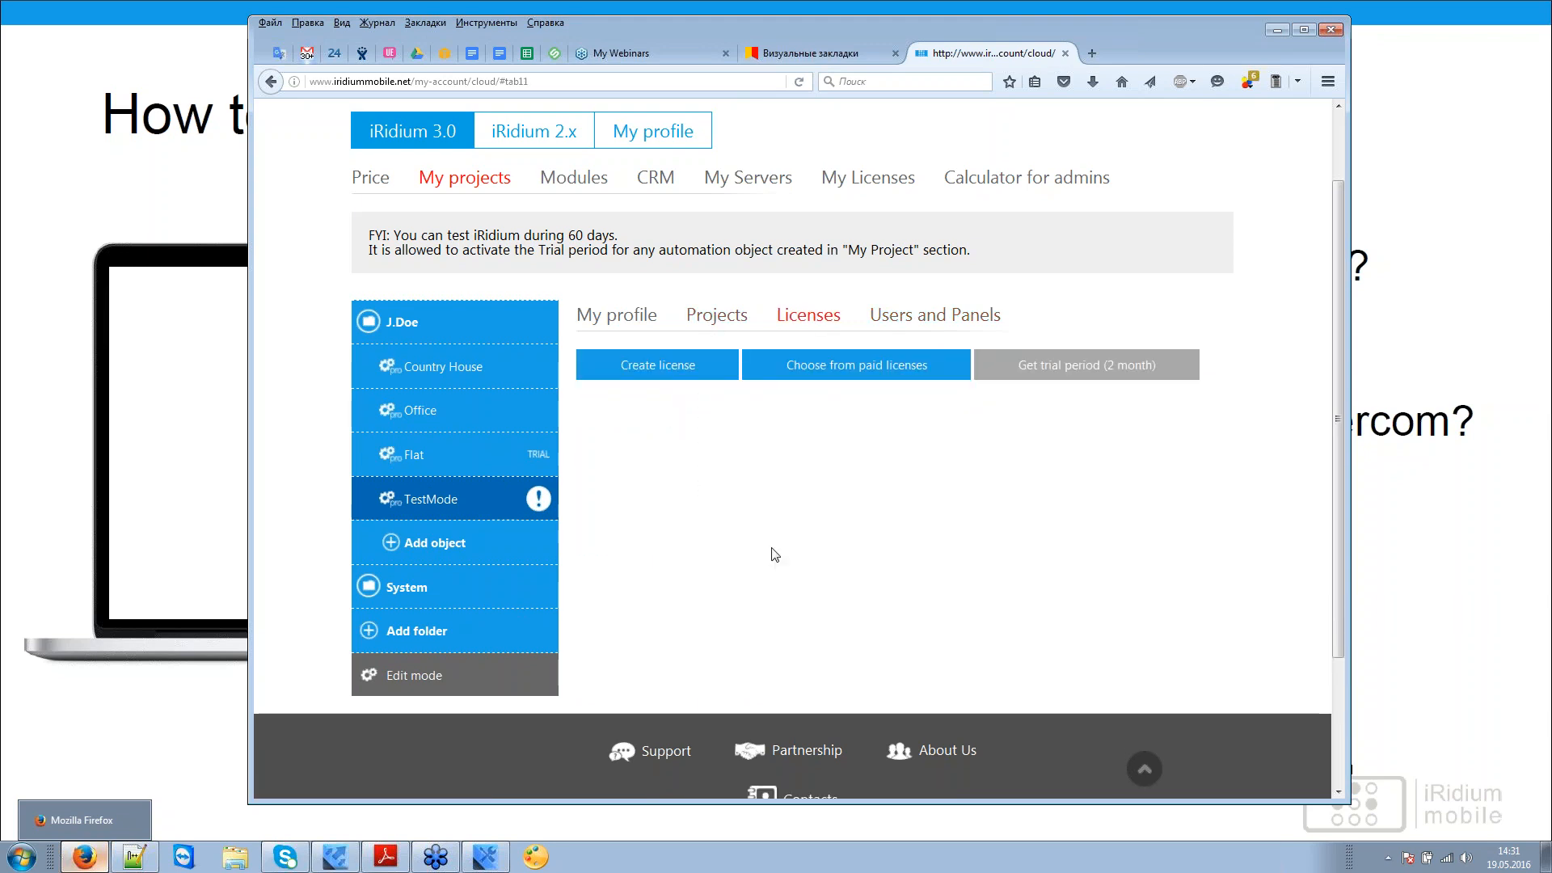
Step: View the list of previously purchased licenses for TestMode and the first step of creating a license, cancelling both
click(863, 373)
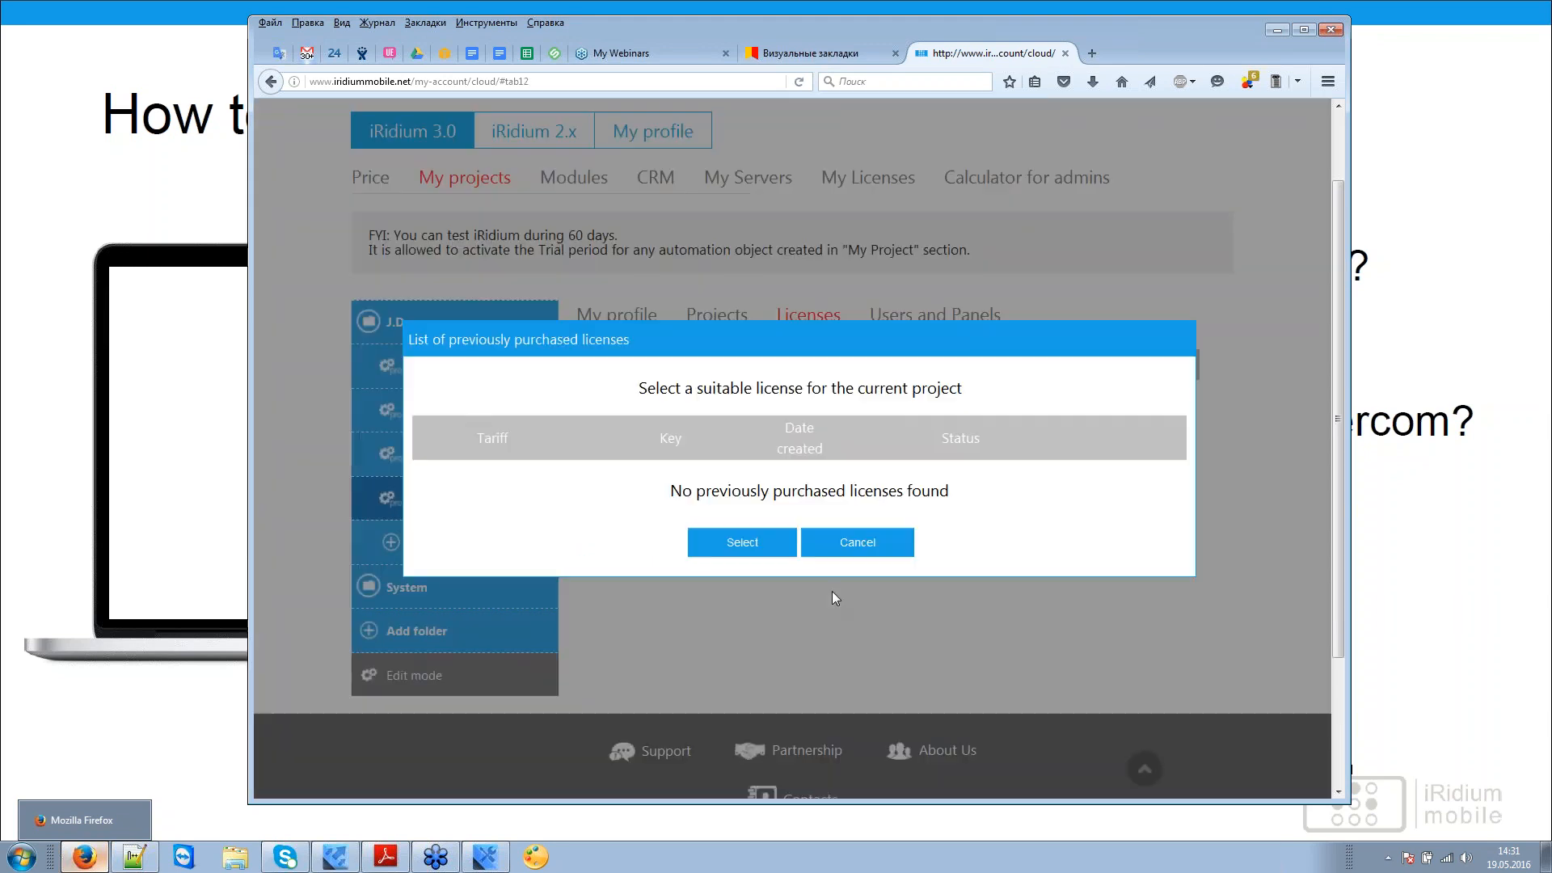
click(864, 548)
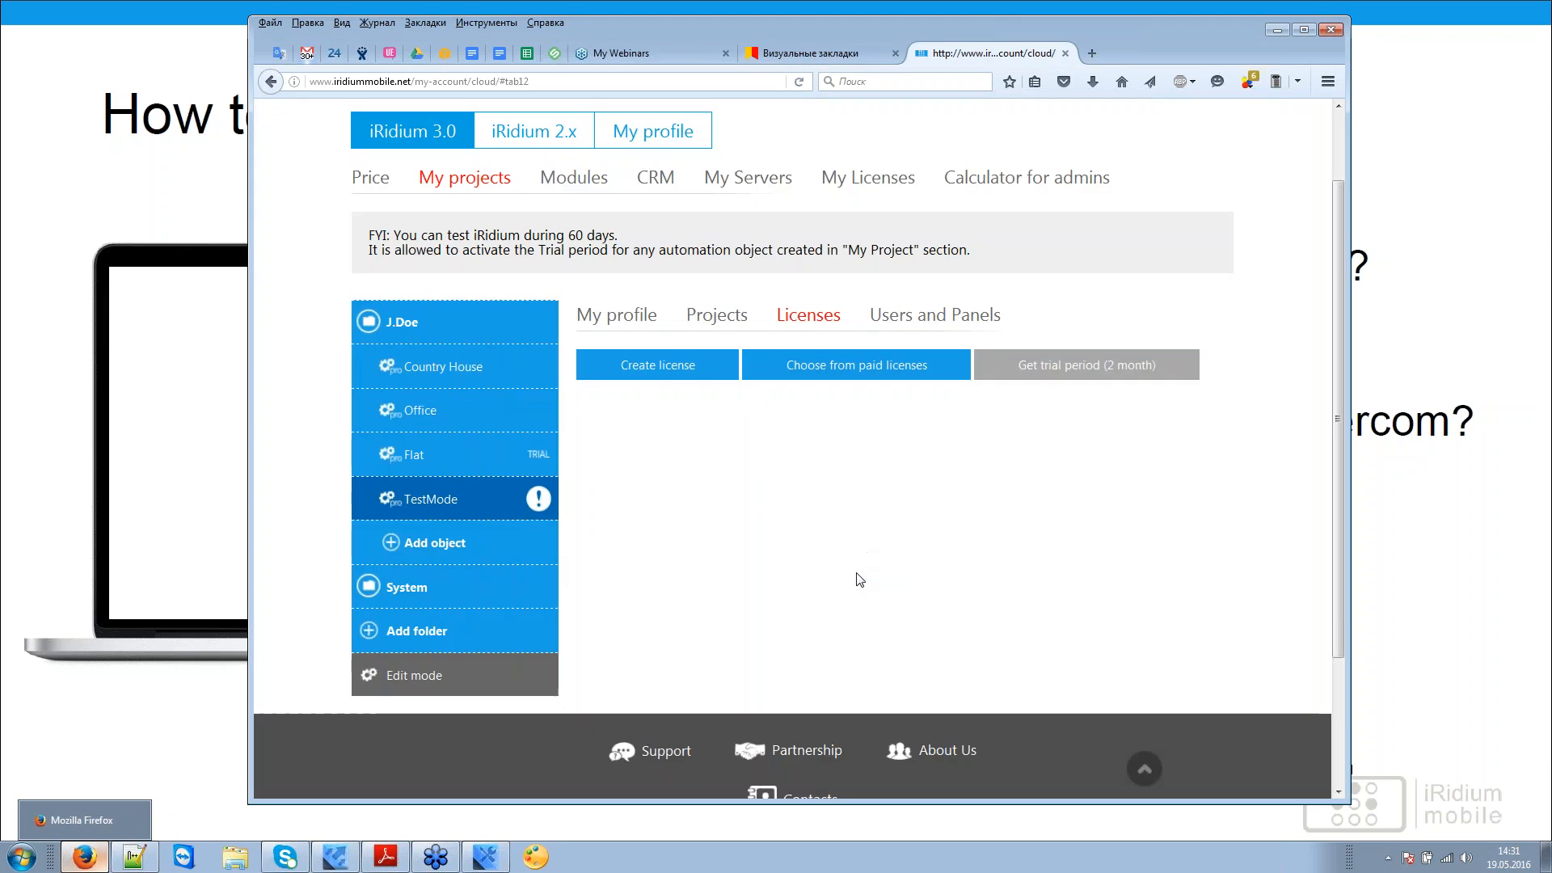
click(683, 370)
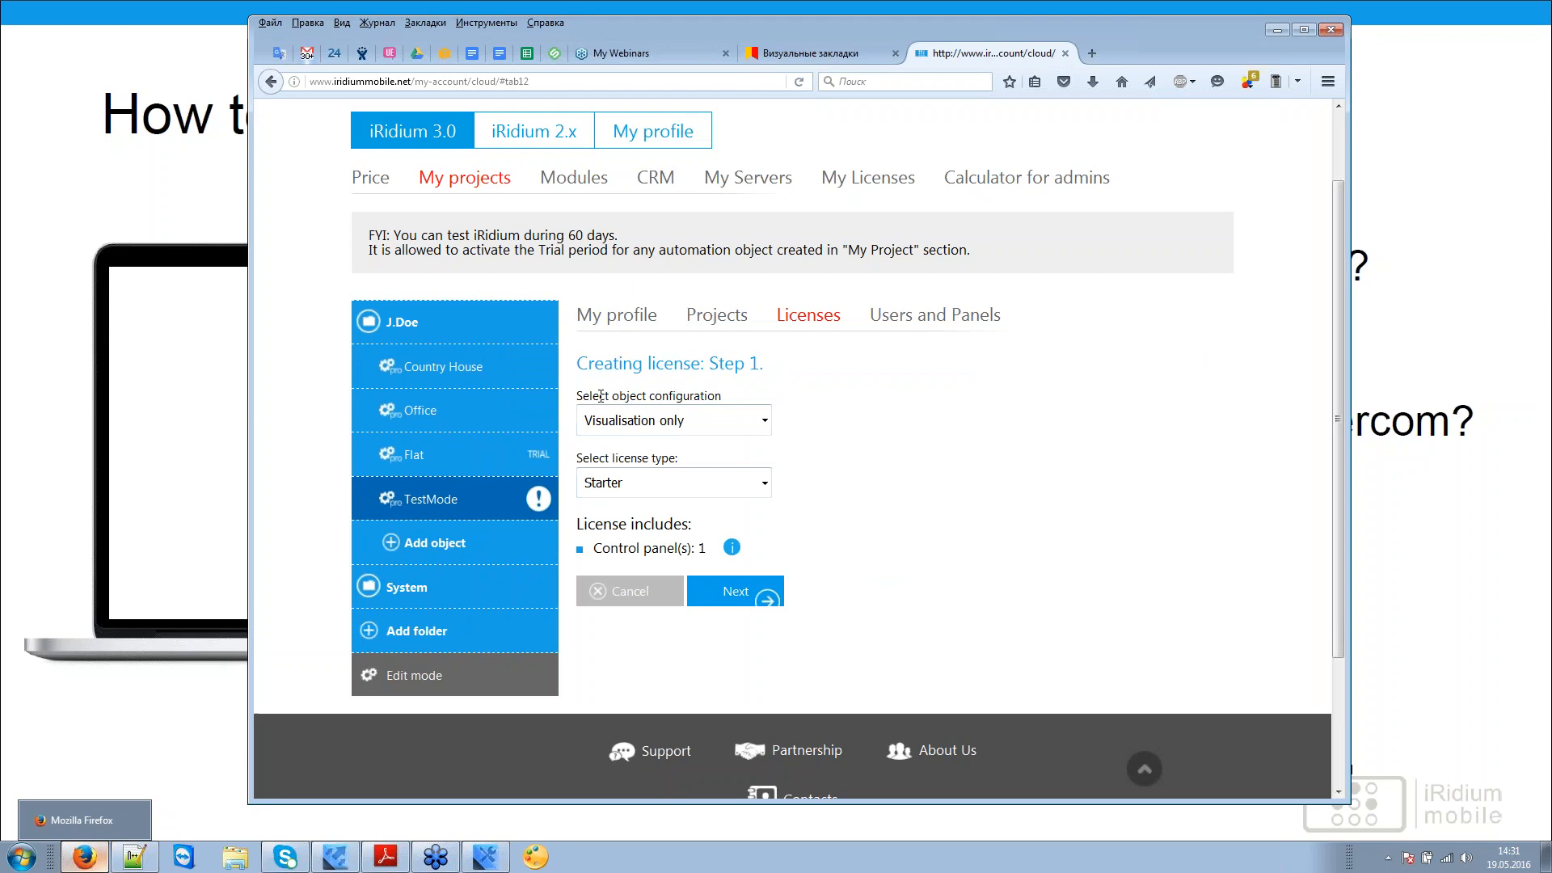
click(634, 598)
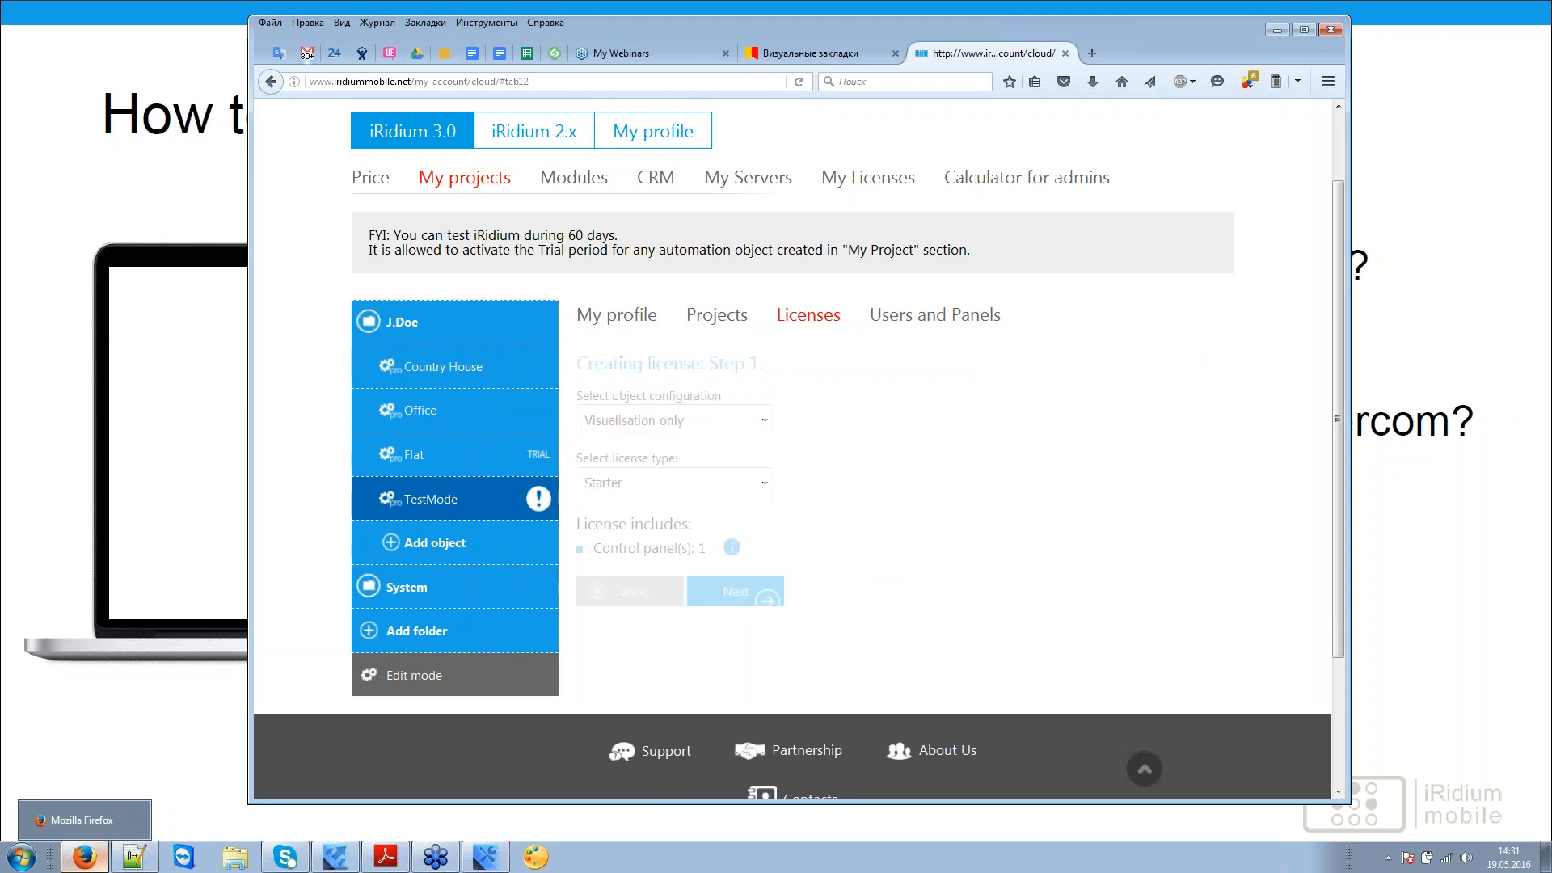
Step: Review the uploaded projects of the TestMode, Office, Country House and Flat objects
click(709, 319)
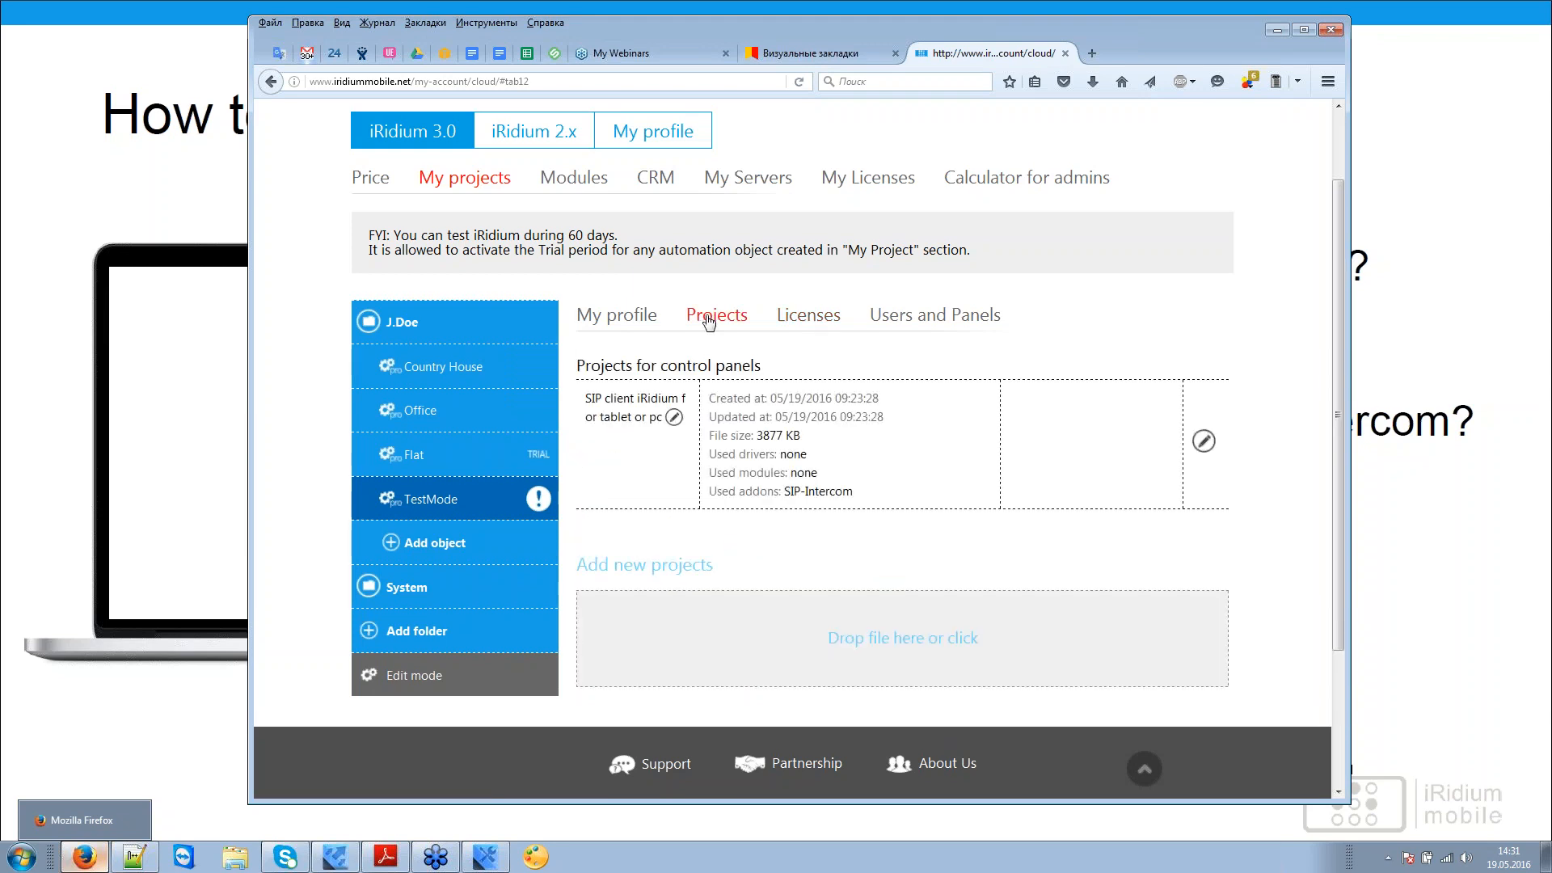
click(444, 473)
click(476, 417)
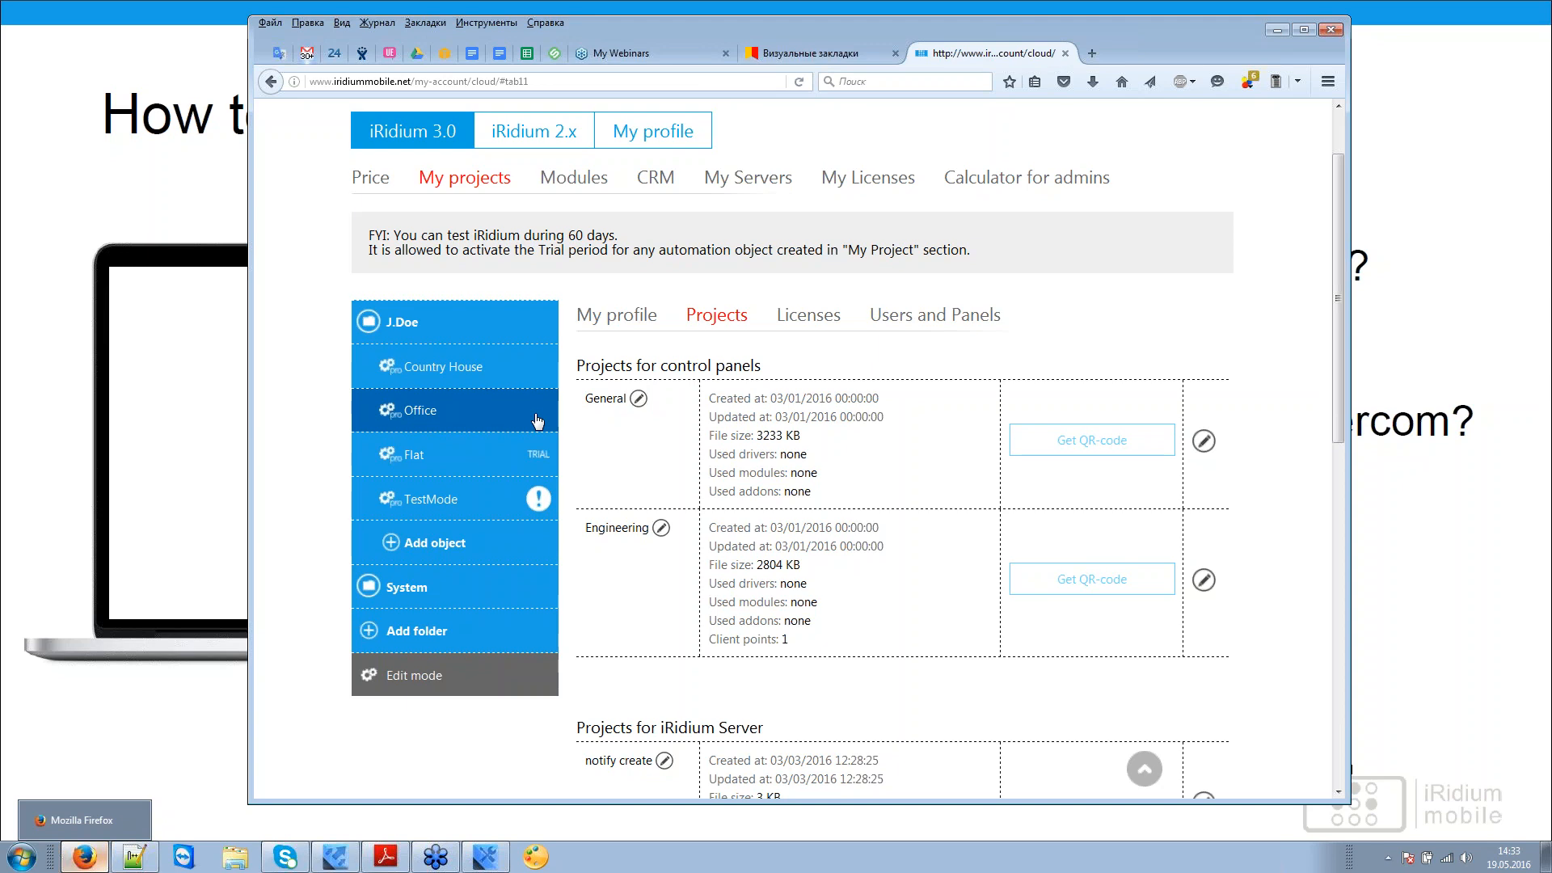
click(436, 364)
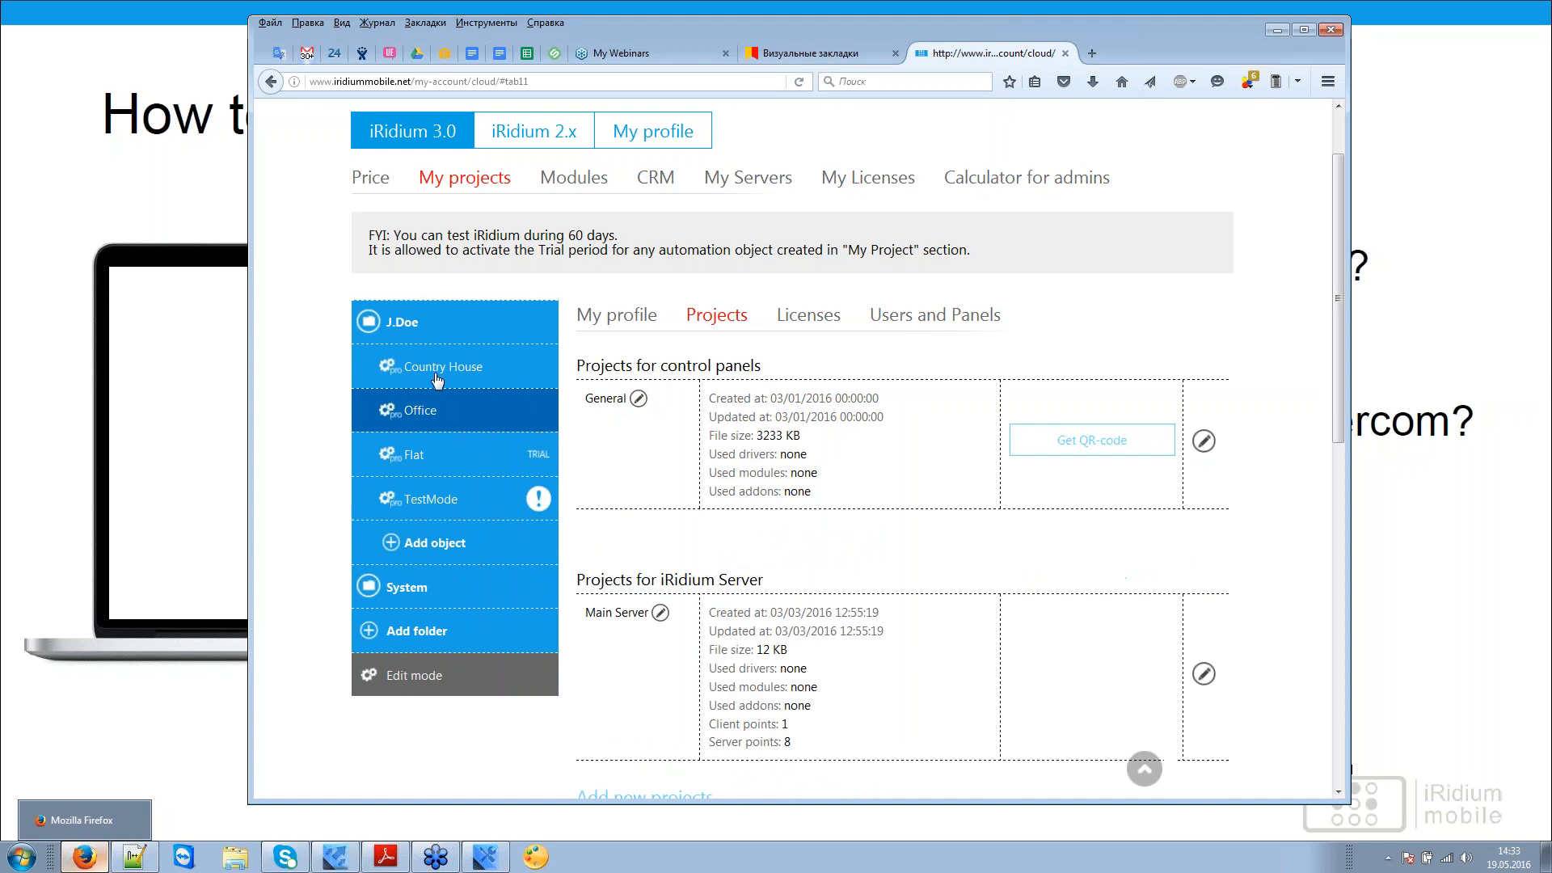
click(466, 460)
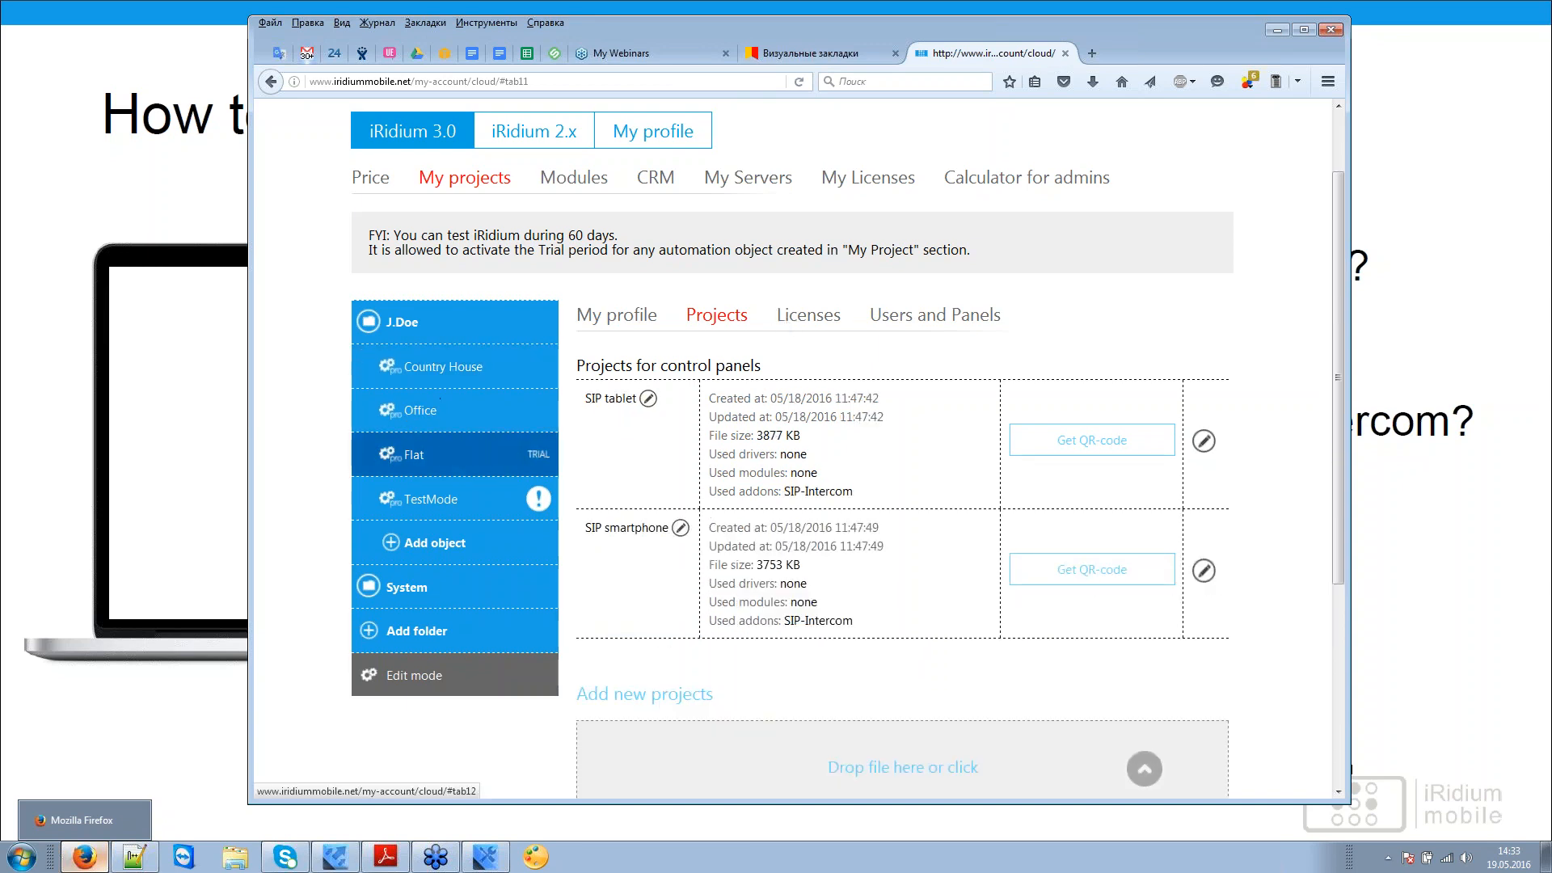
click(601, 321)
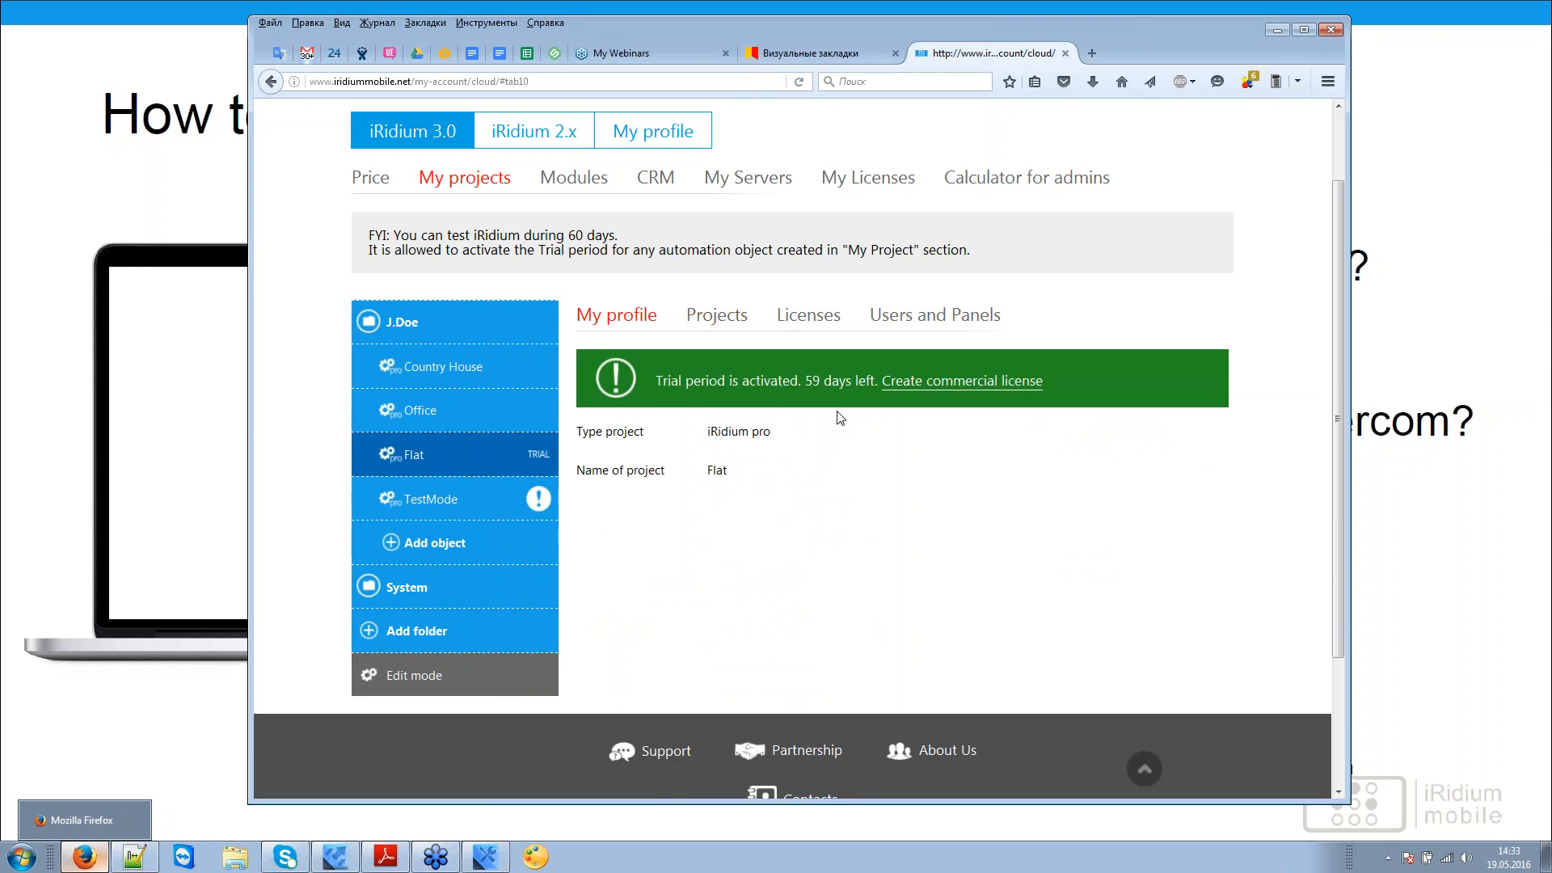
drag(1087, 385, 661, 399)
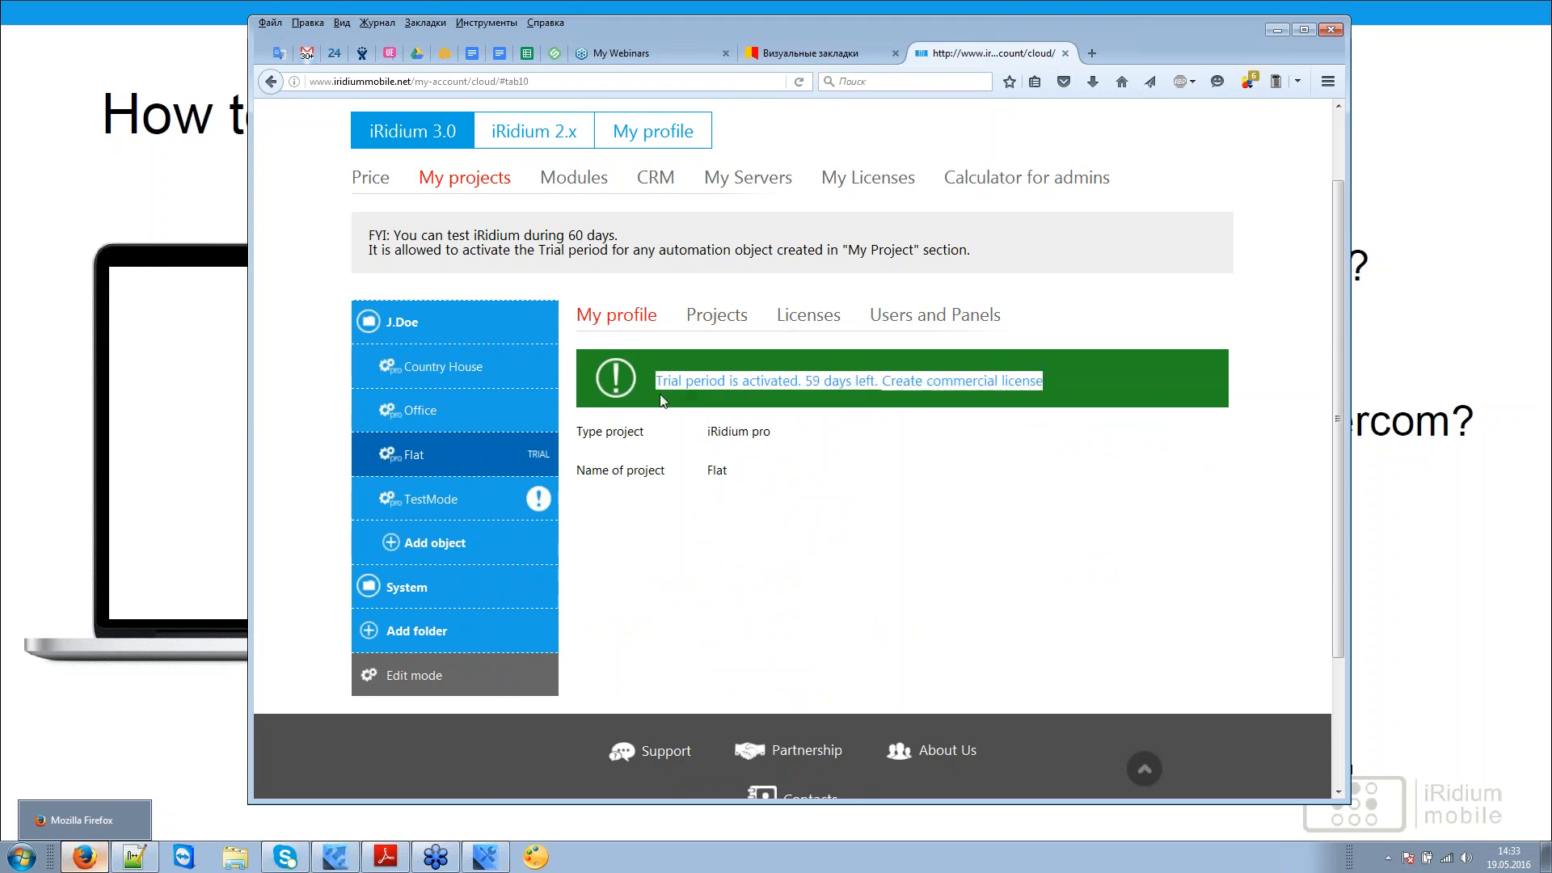
click(910, 500)
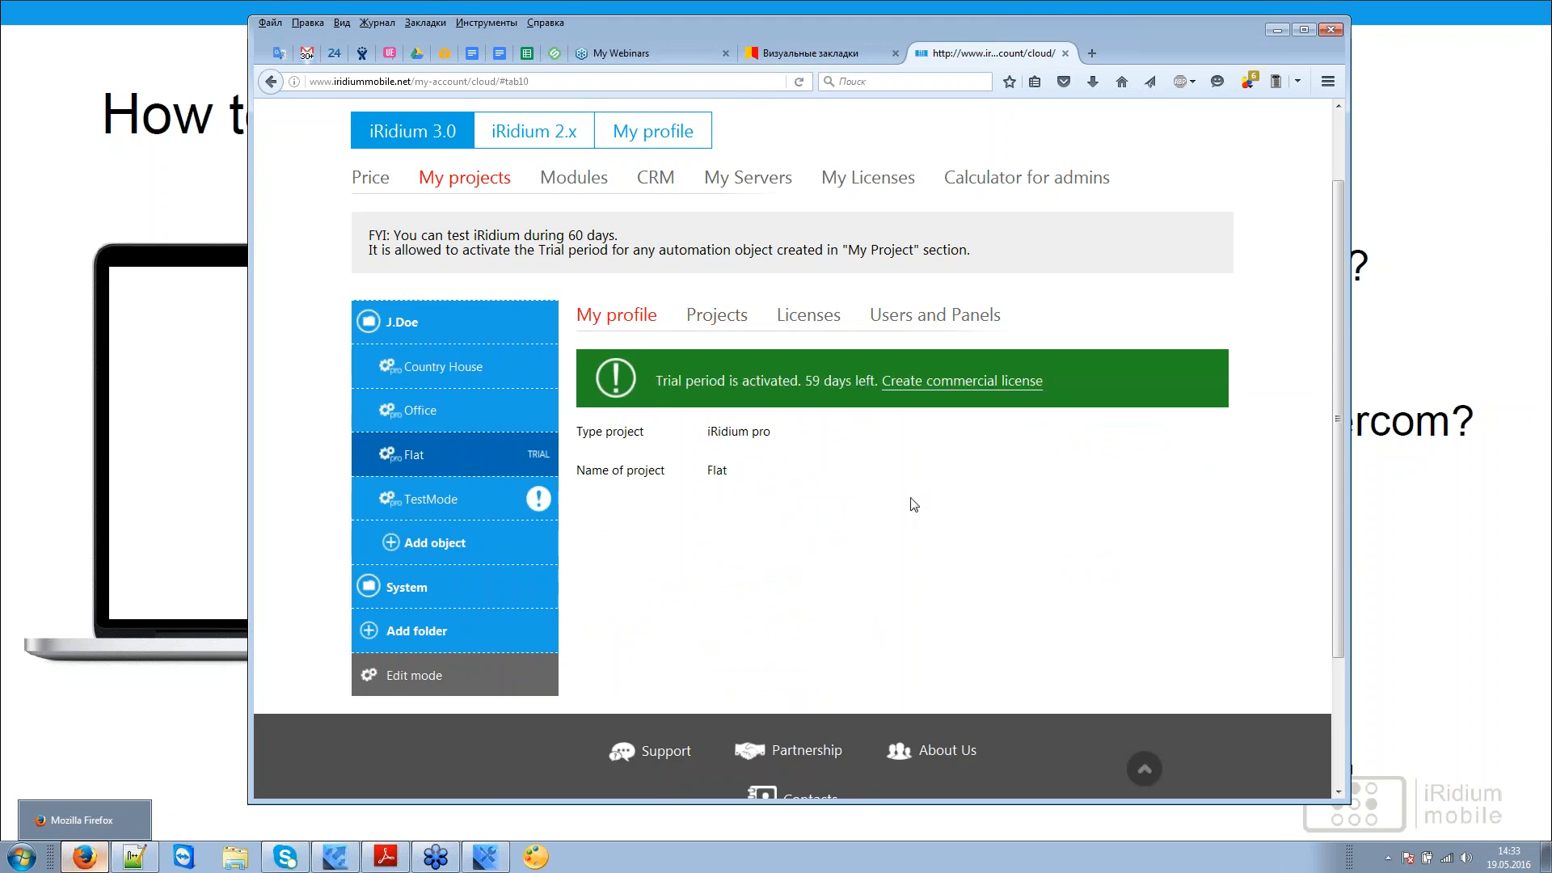
click(469, 504)
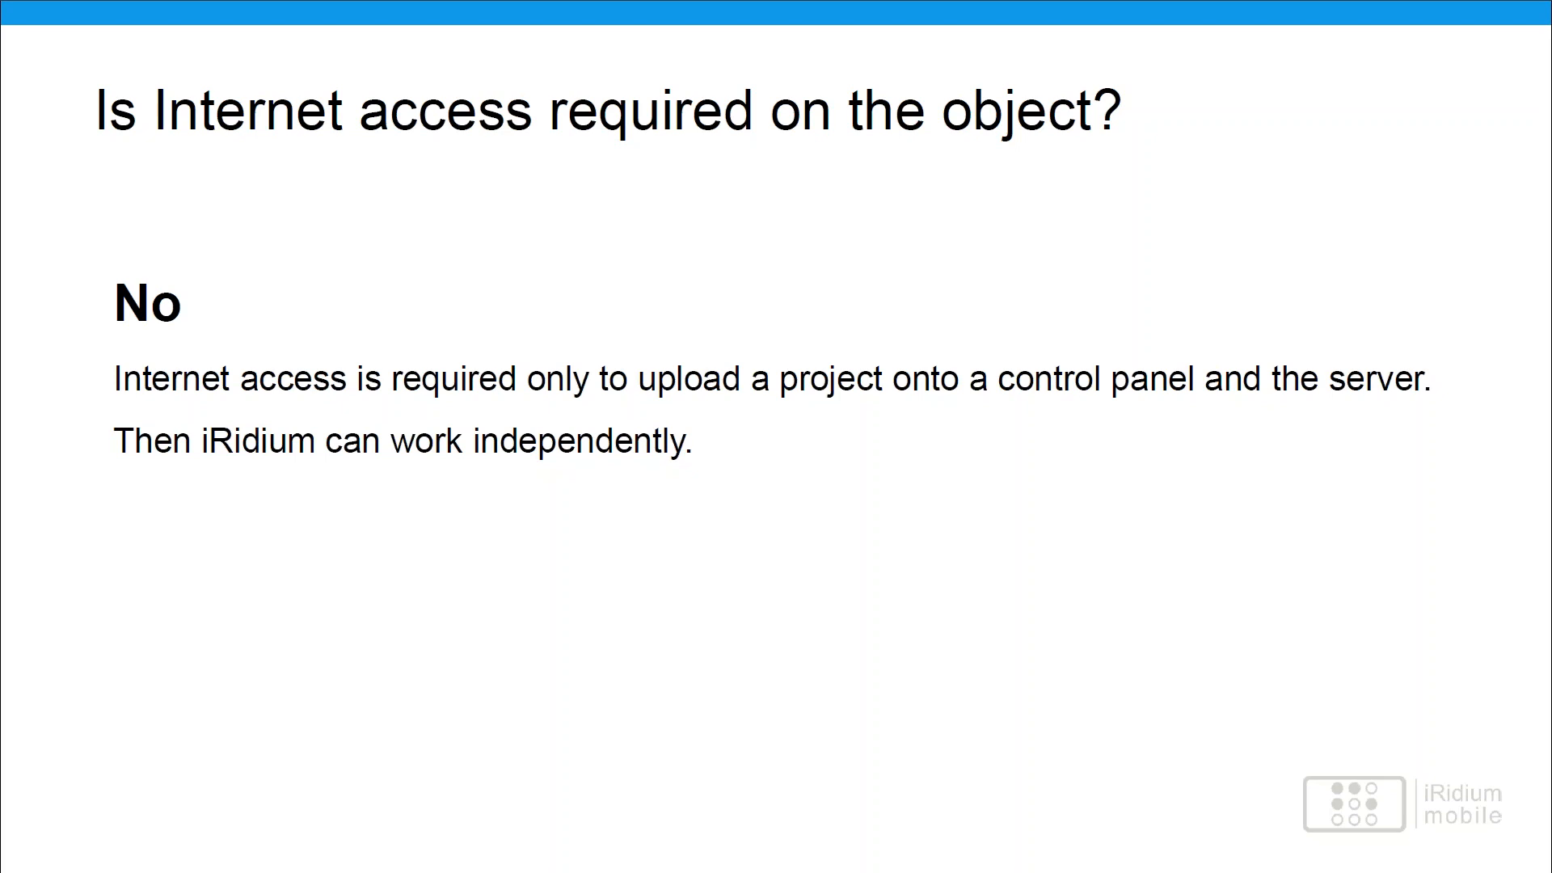
key(Right)
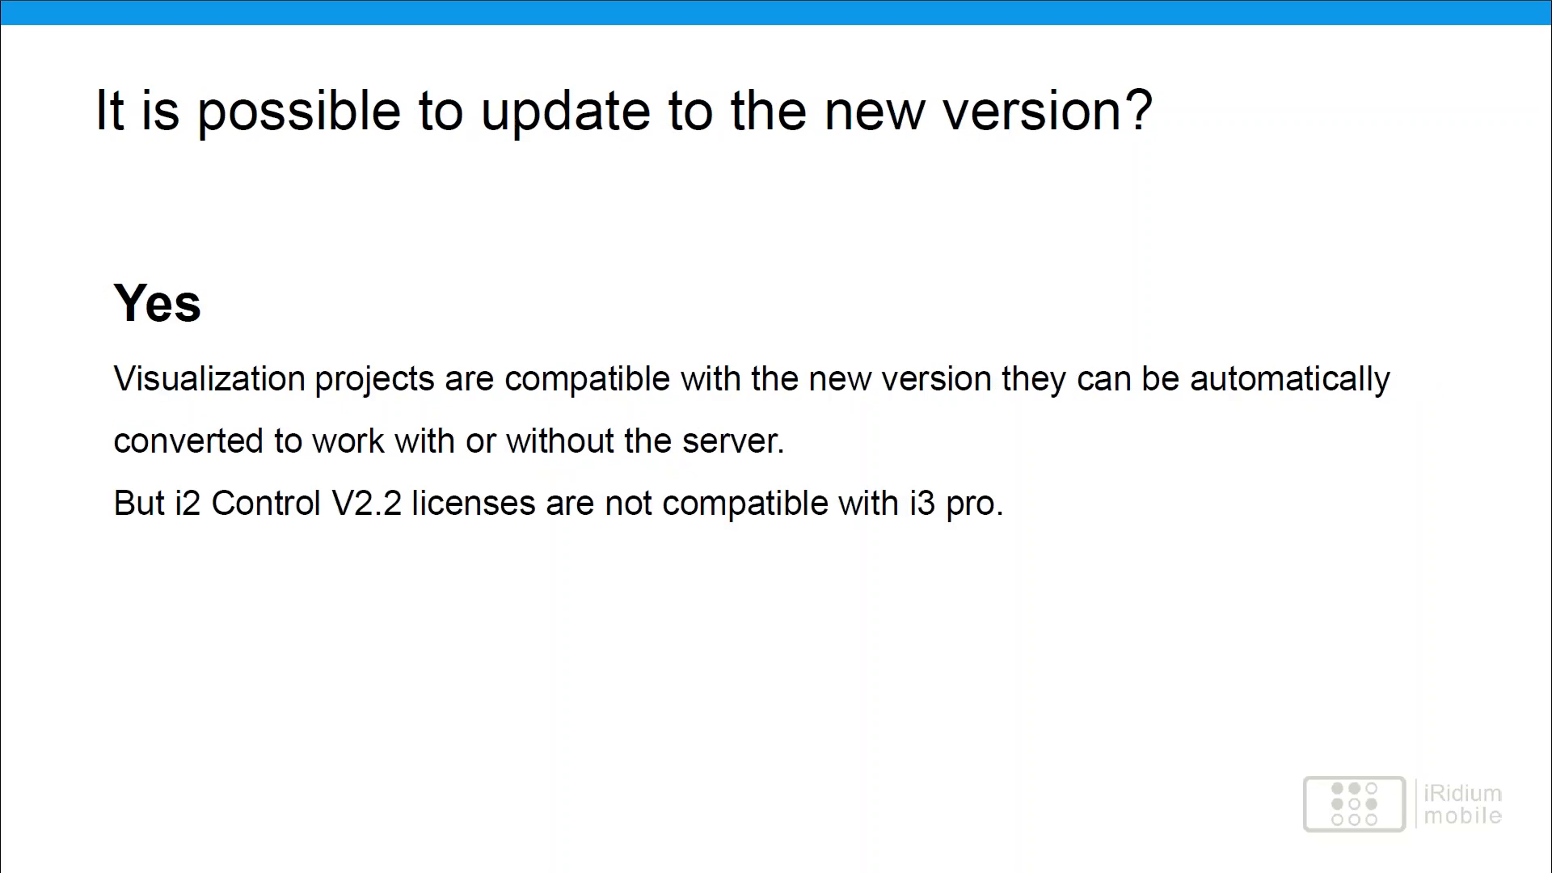
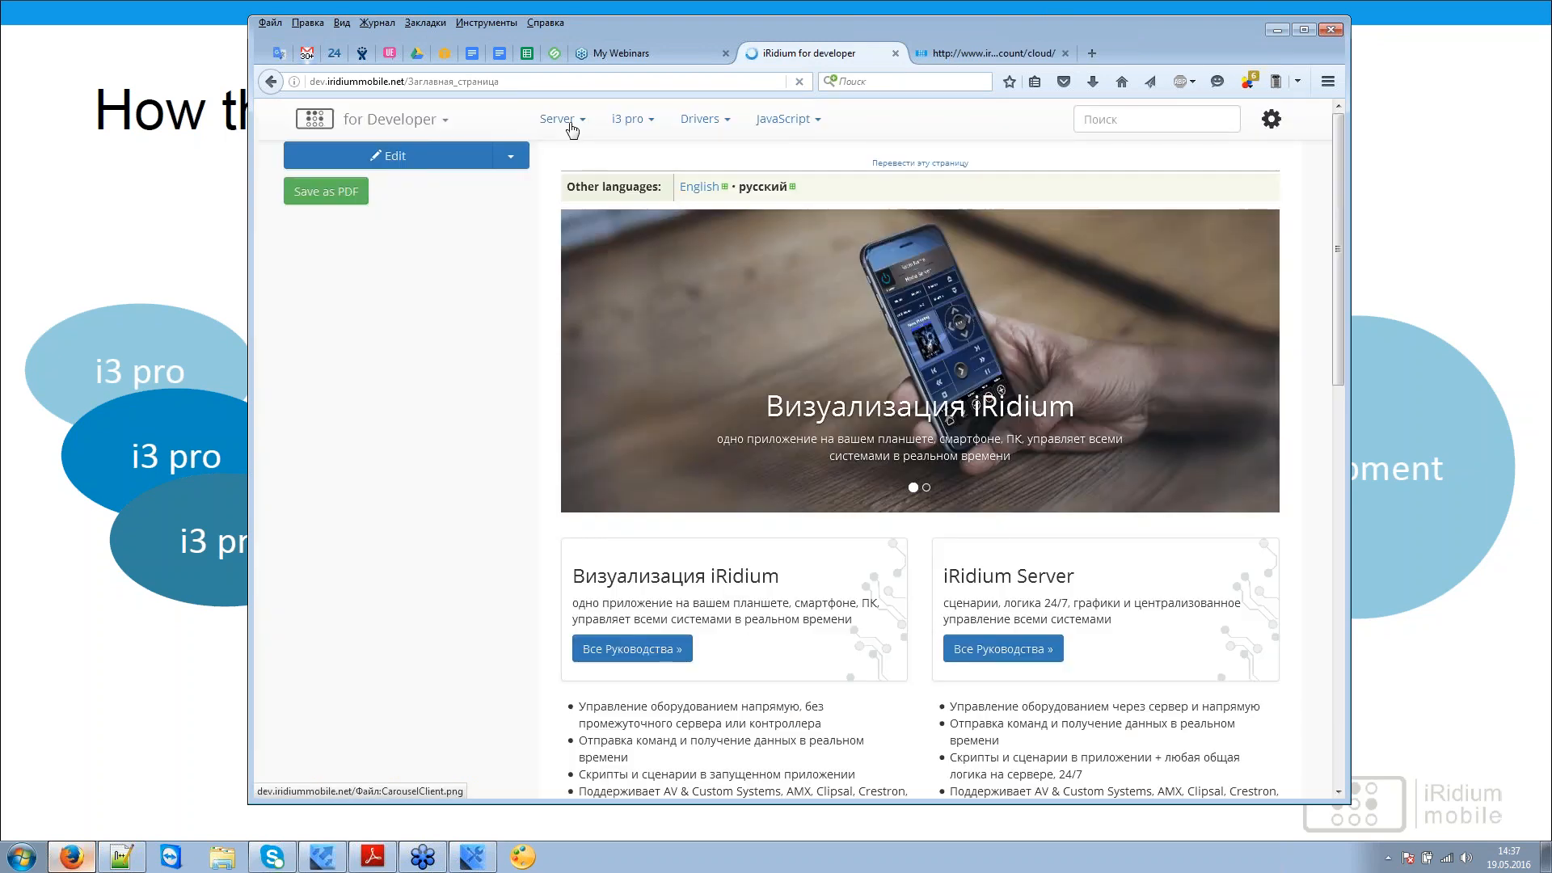
Step: Switch the developer documentation to English and open its iRidium Licensing Policy page
click(699, 191)
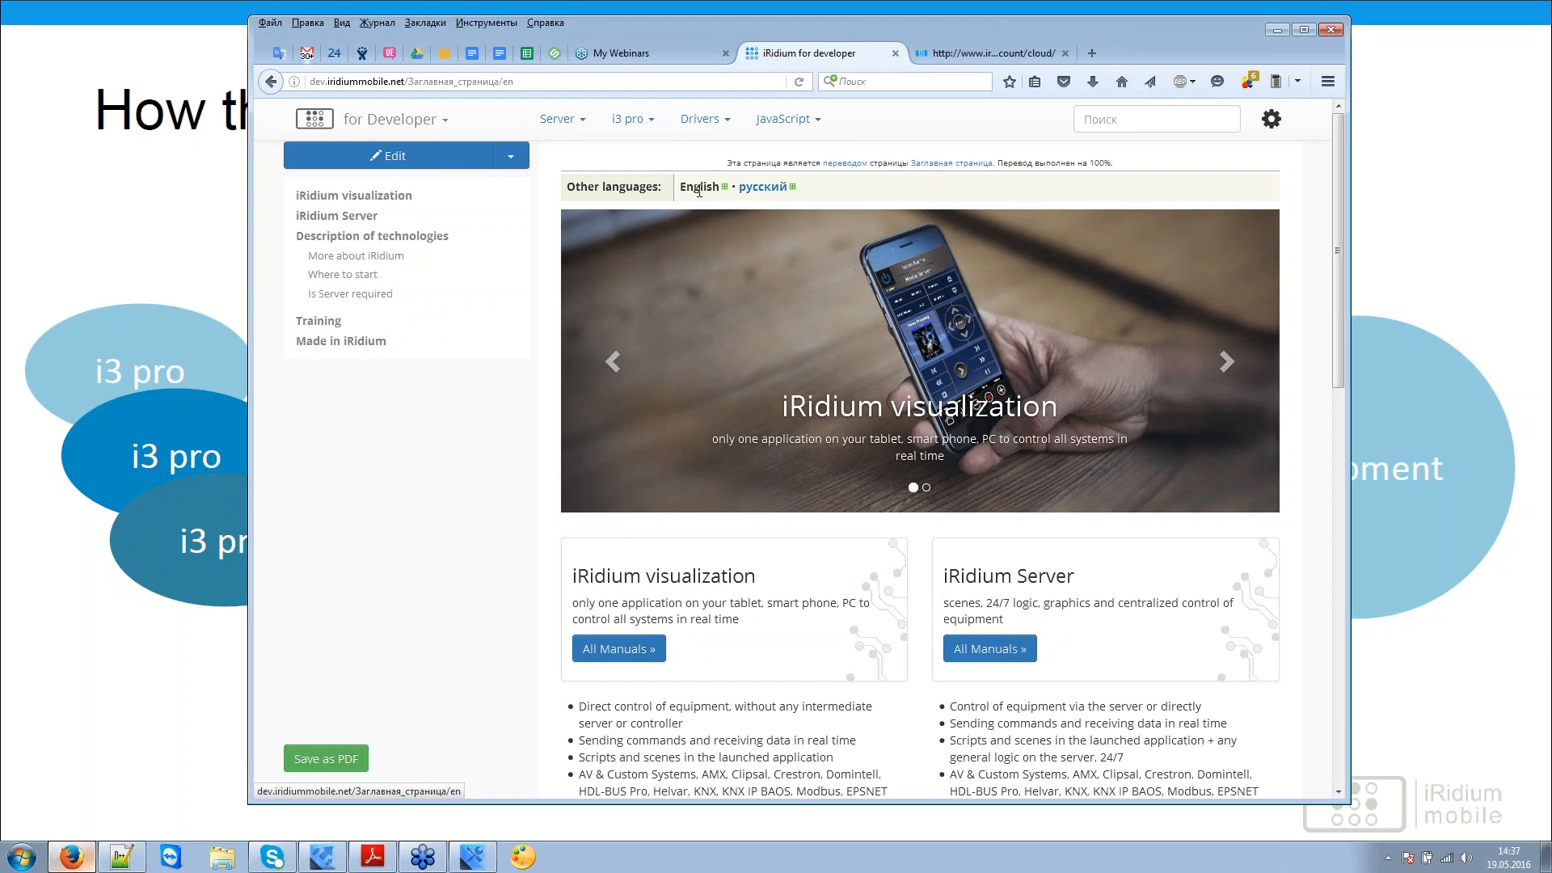
click(638, 121)
click(535, 460)
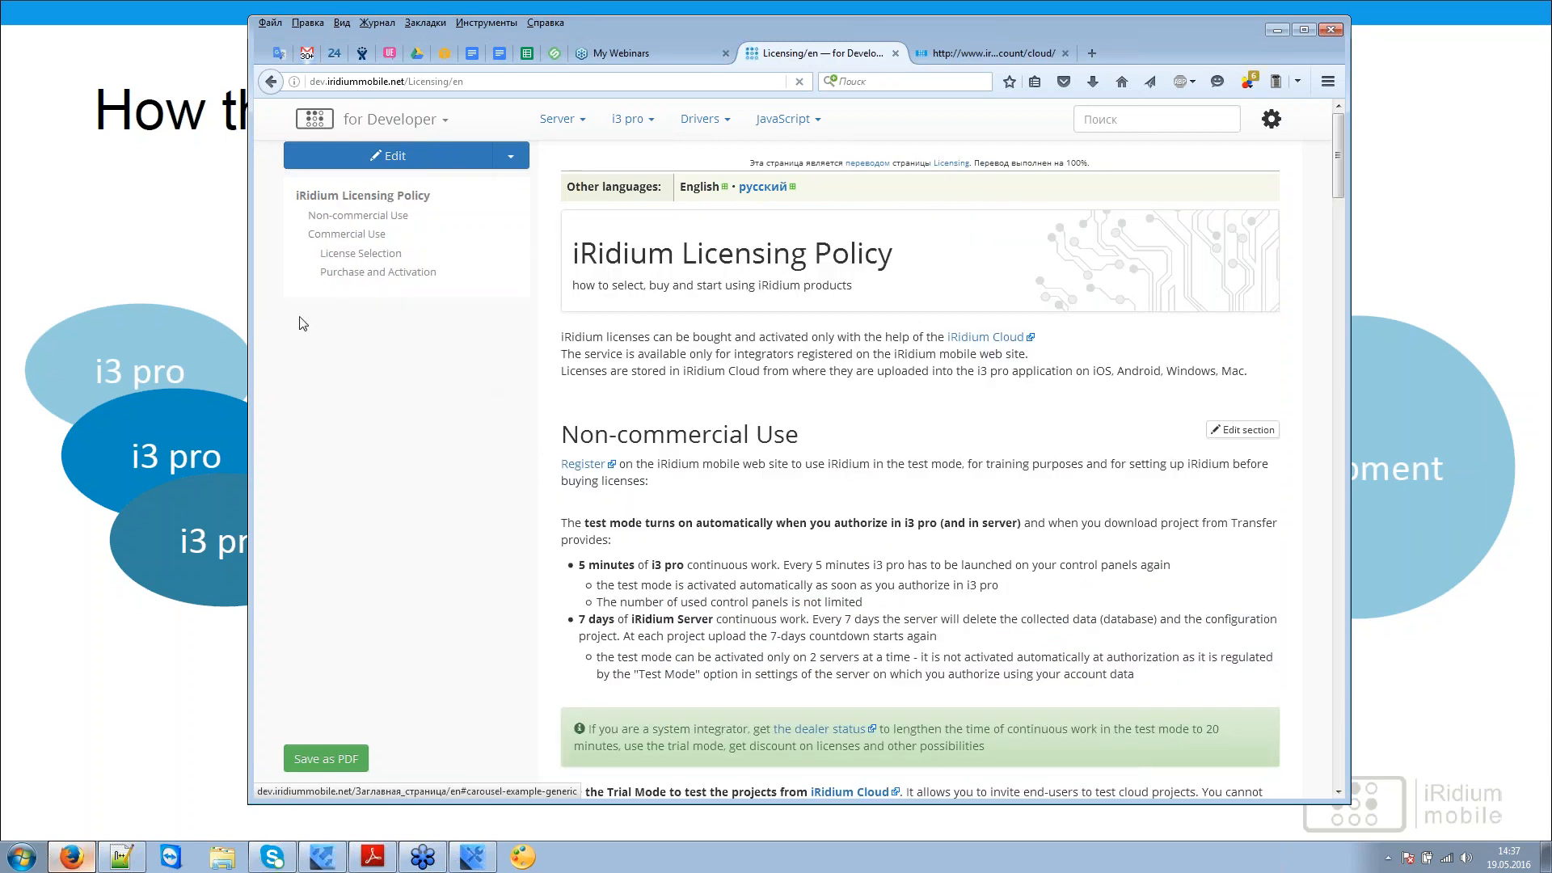
Step: Read the Purchase and Activation section down to the instructions for uploading projects on control panels and the server
drag(307, 277, 418, 278)
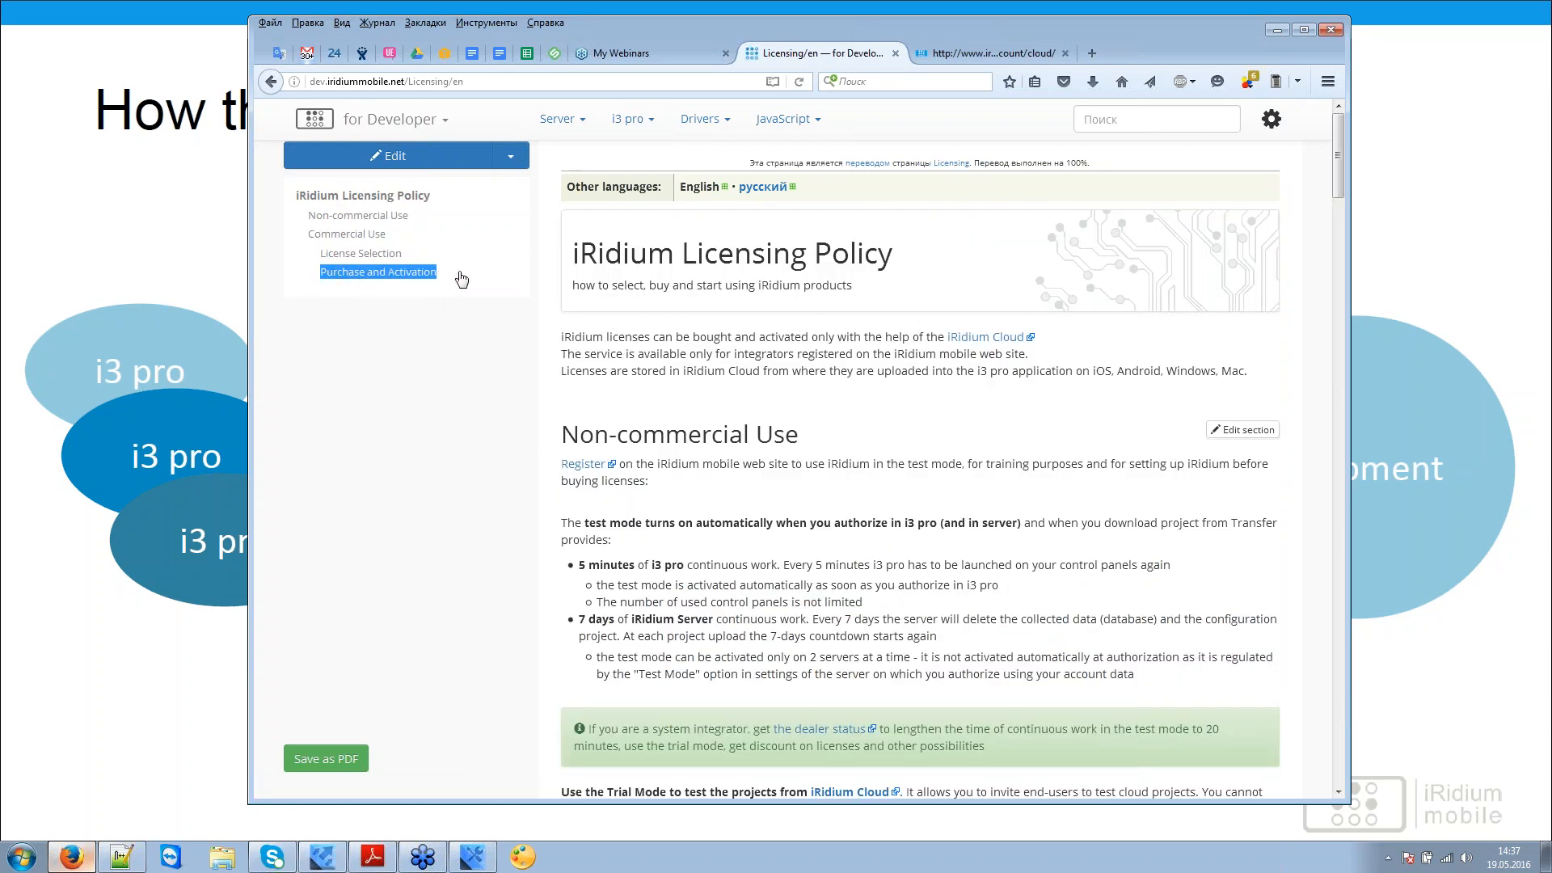
click(414, 277)
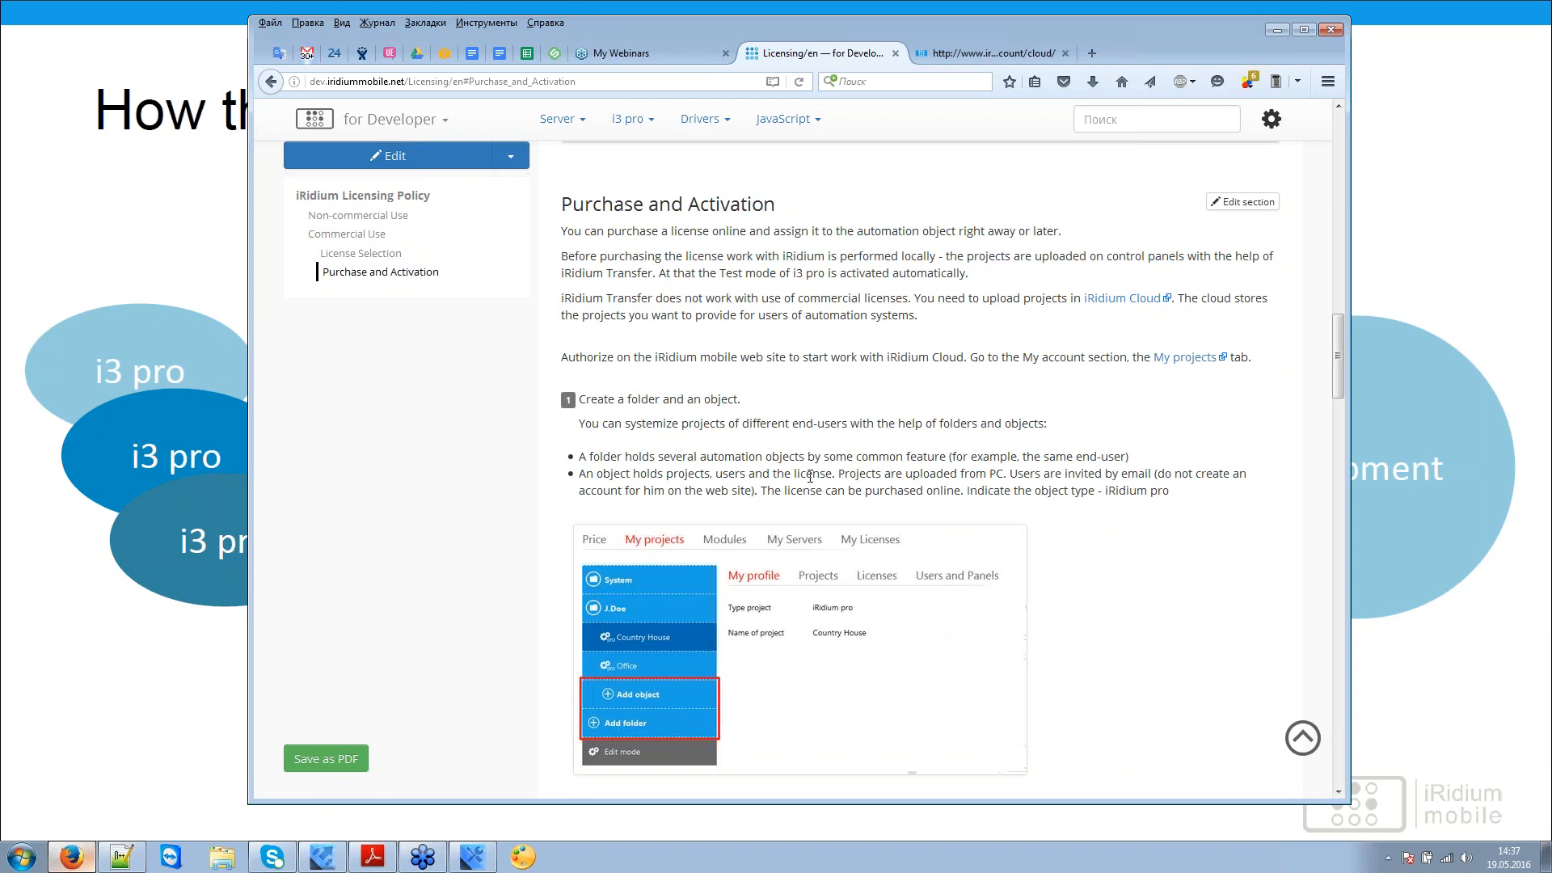
scroll(810, 476, down, 10)
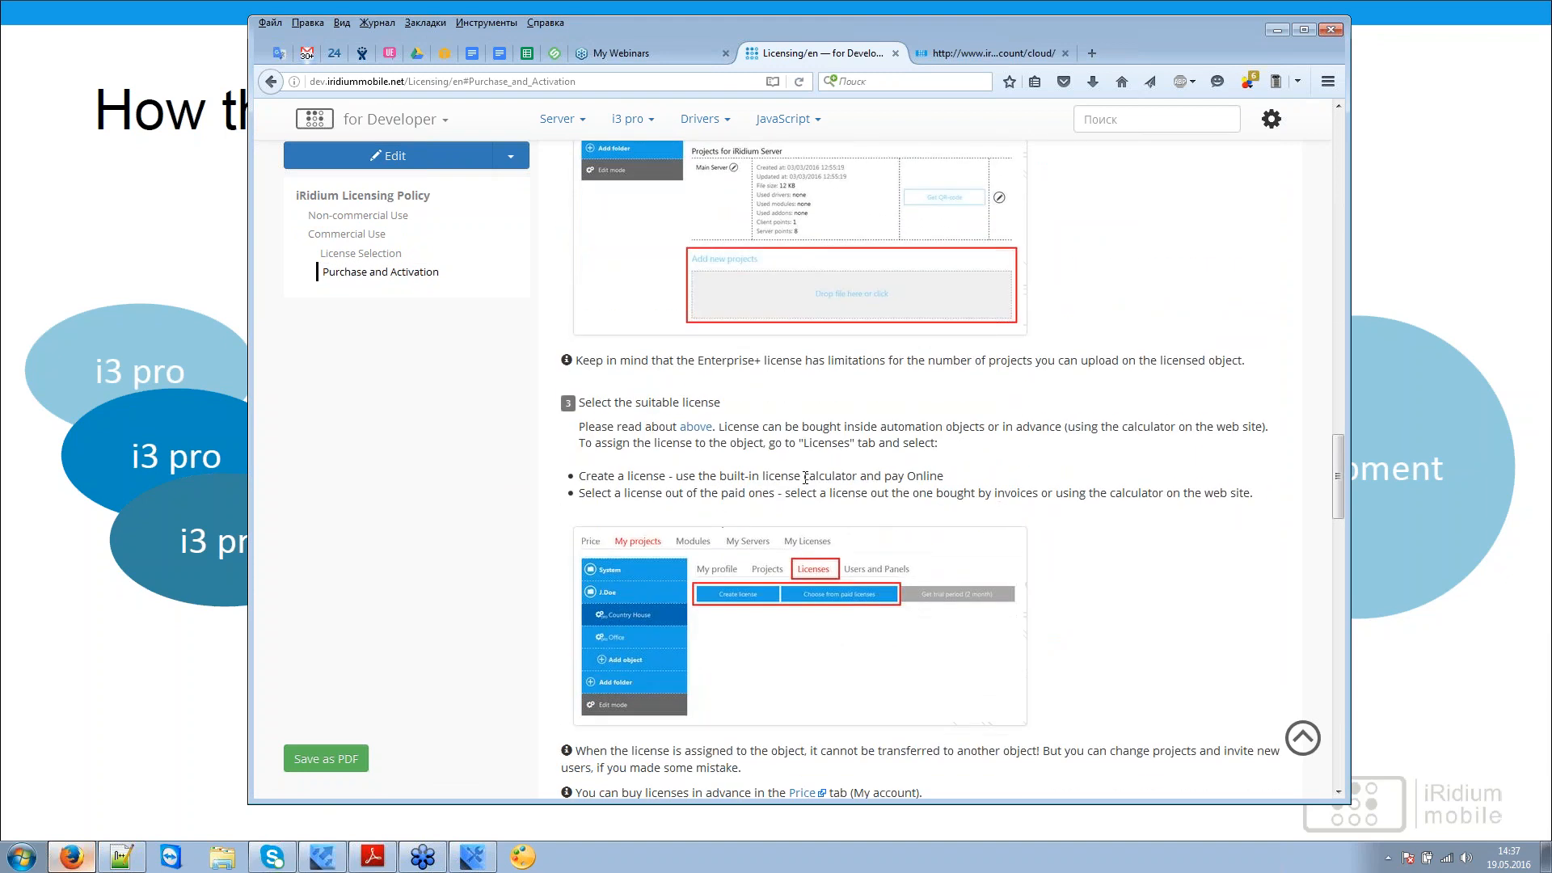
scroll(804, 525, down, 15)
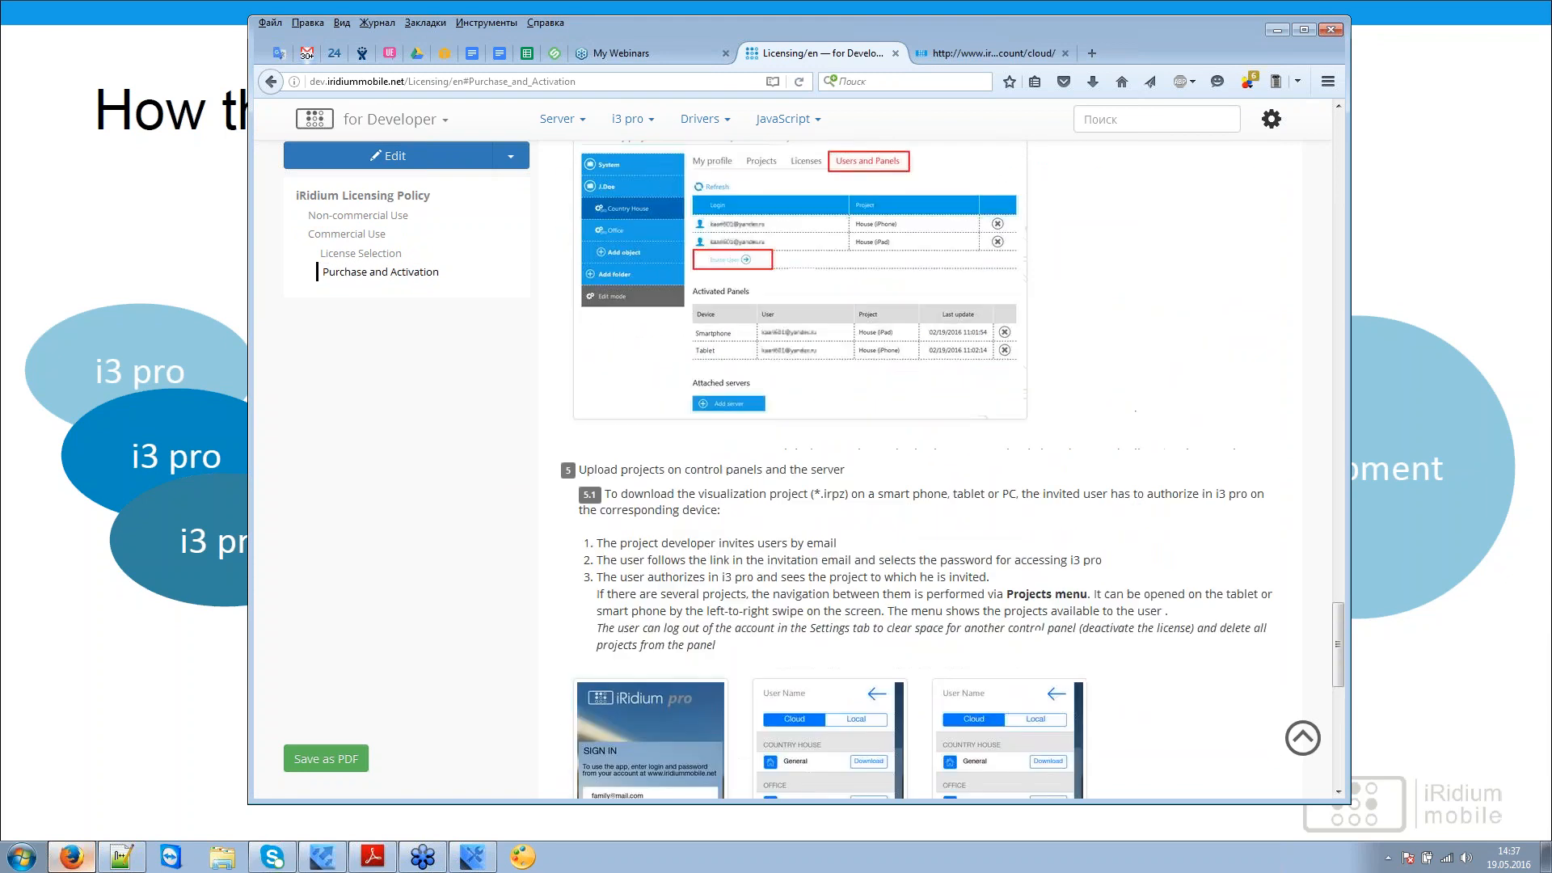
scroll(786, 502, down, 3)
scroll(786, 502, up, 3)
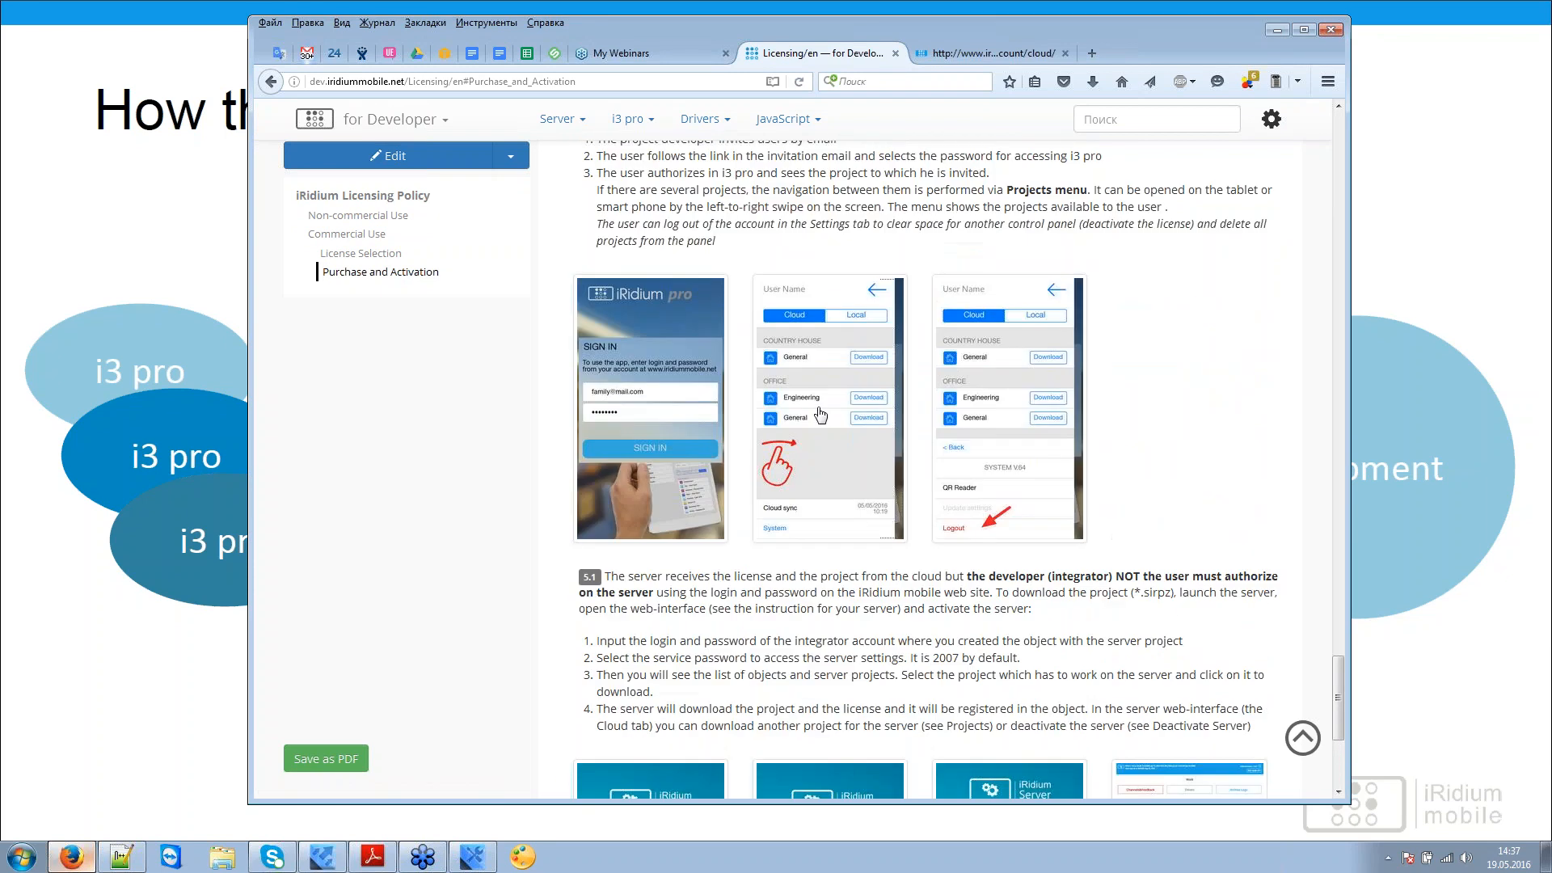
Step: Enlarge the illustrations of the projects menu and its Logout option, closing each after viewing
click(821, 413)
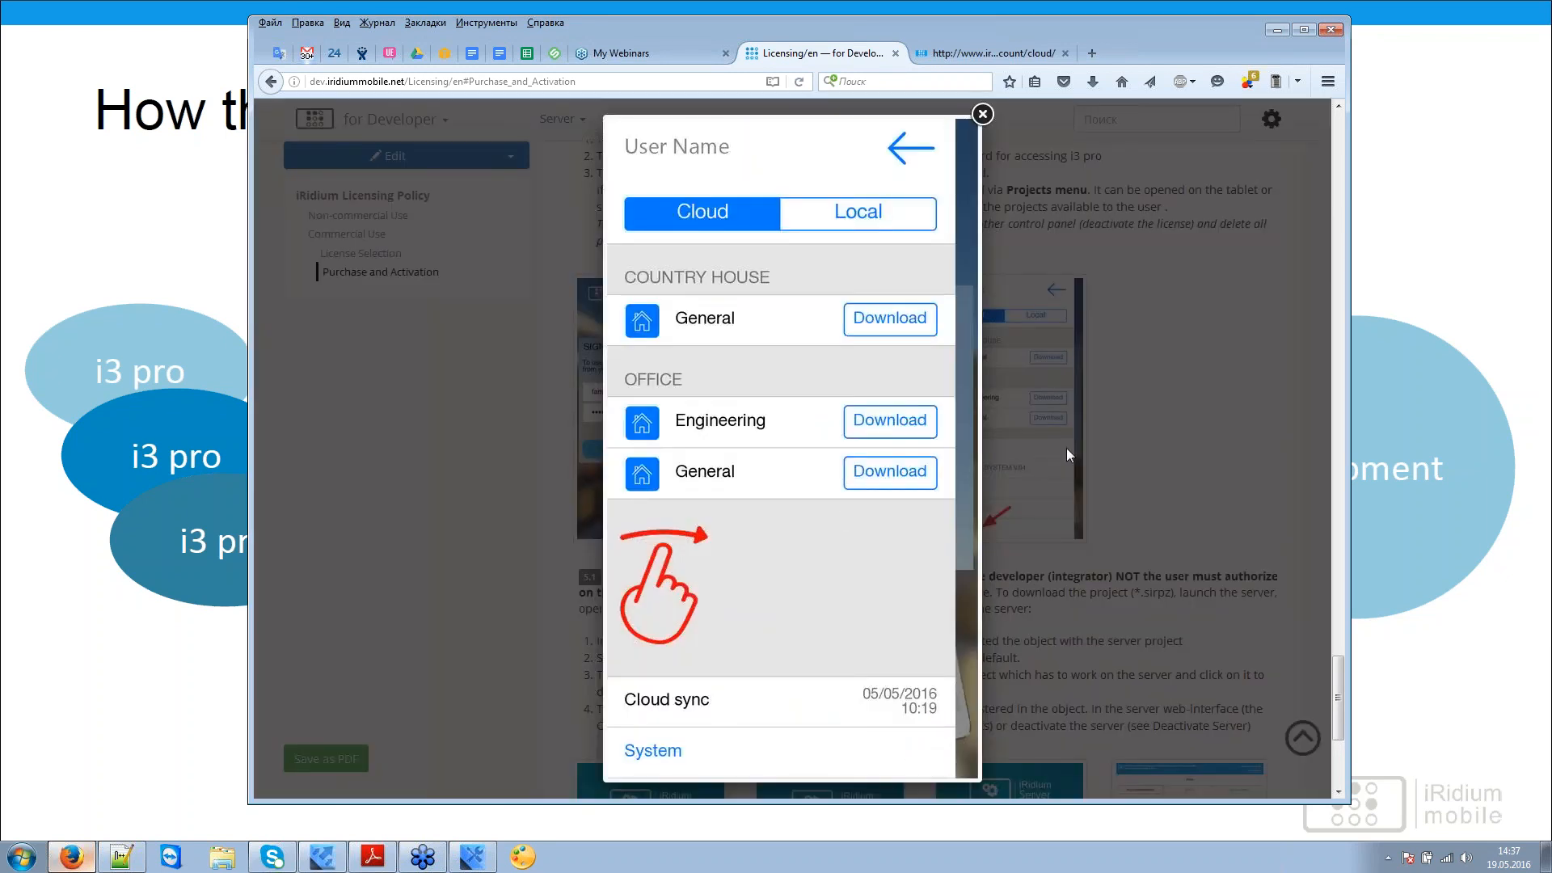
click(1066, 451)
click(1017, 485)
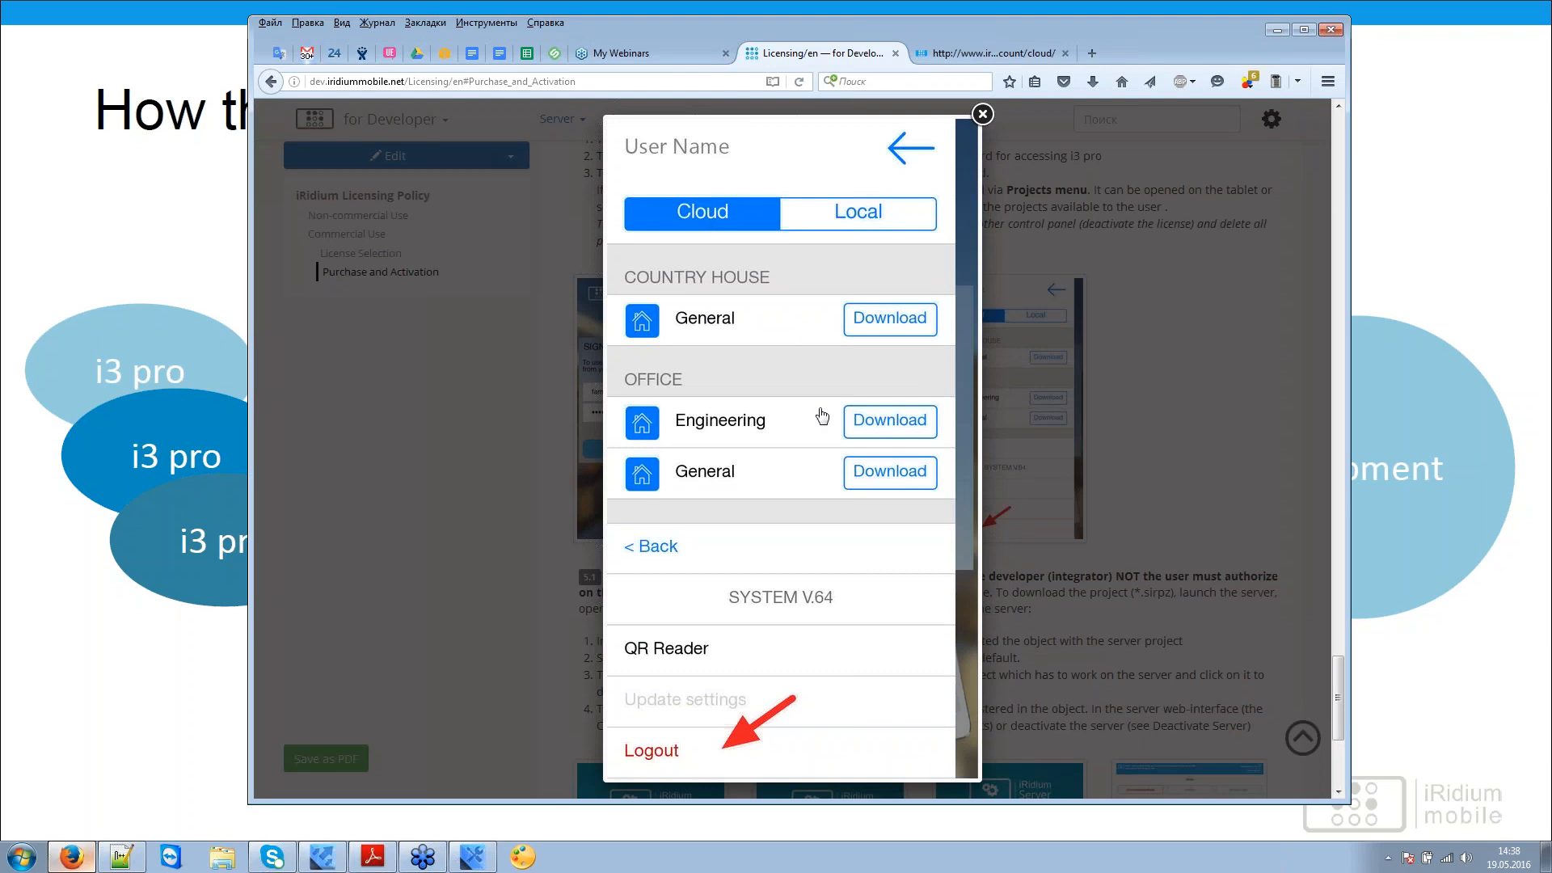
click(874, 606)
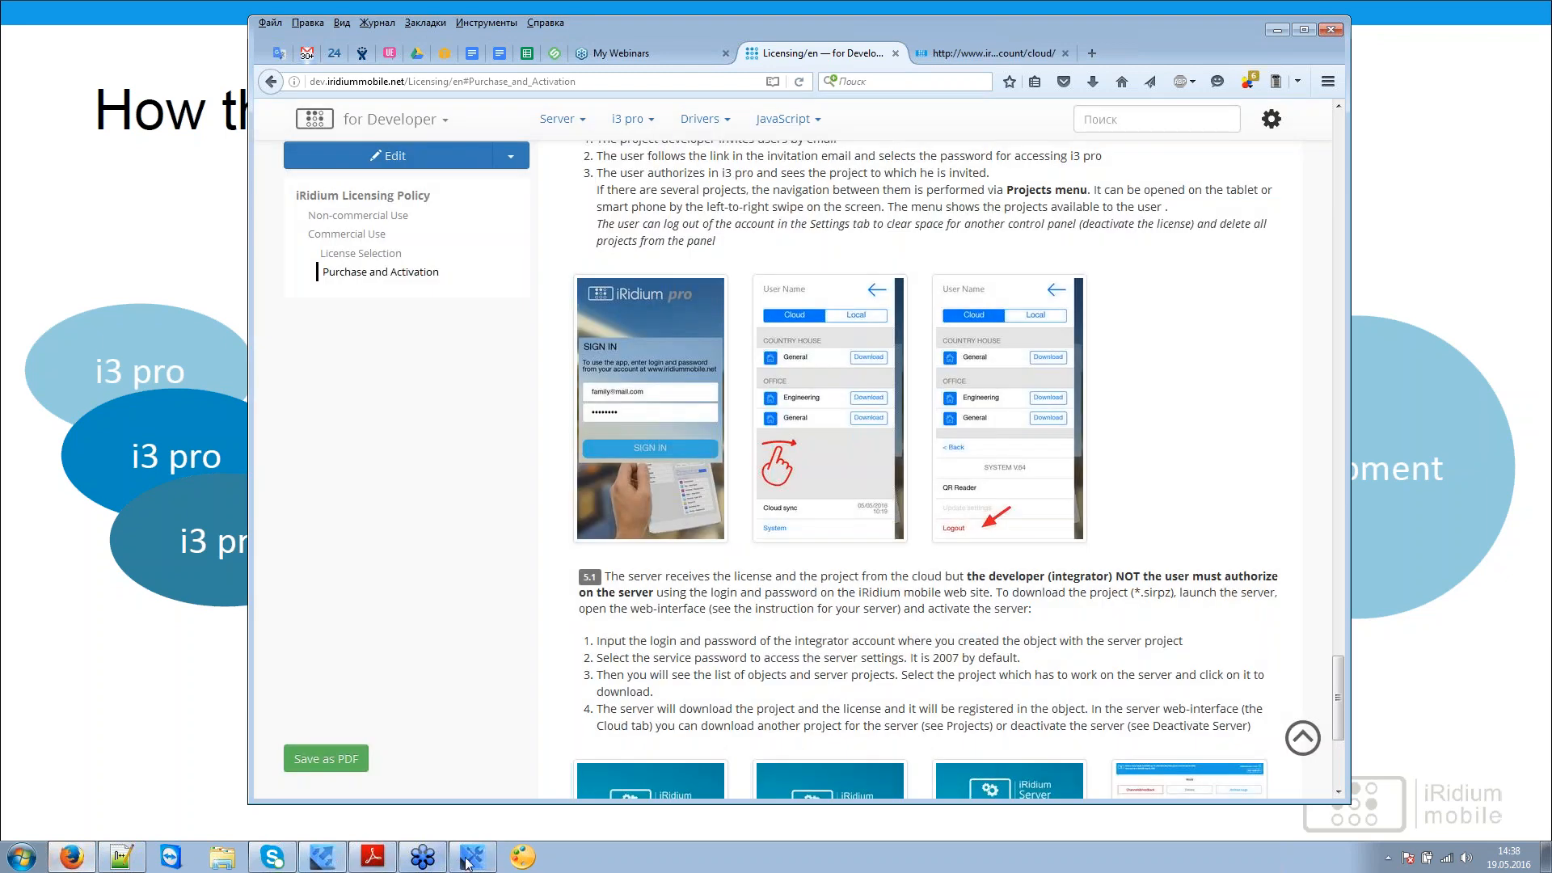
Step: Switch to iRidium GUI Editor, launch the Charts project in the emulator and move the emulator window clear of the log
click(474, 857)
click(346, 32)
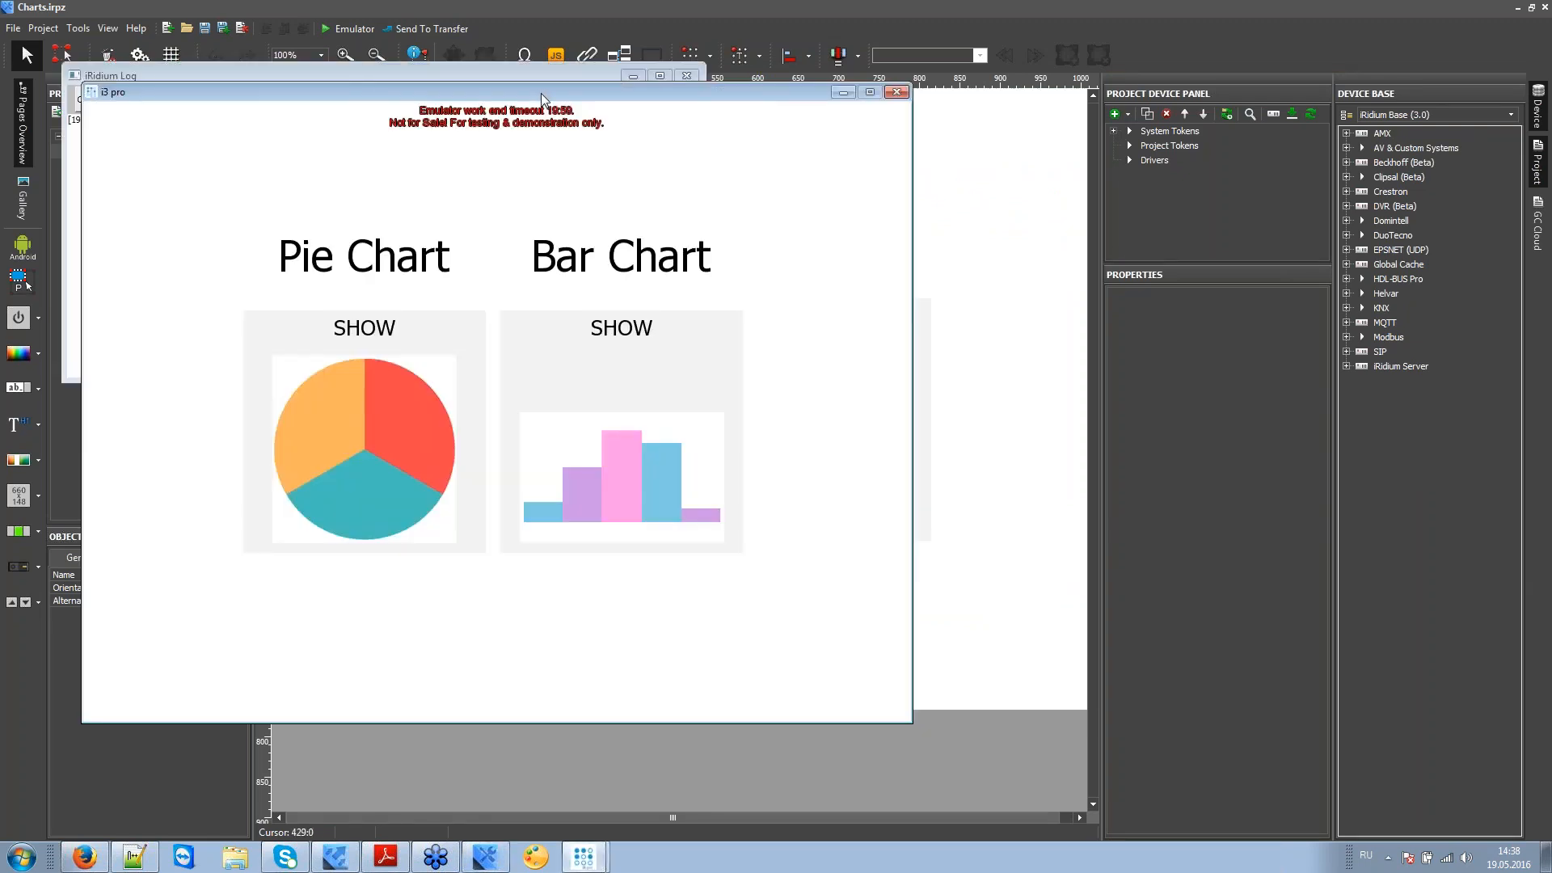
drag(542, 93, 916, 142)
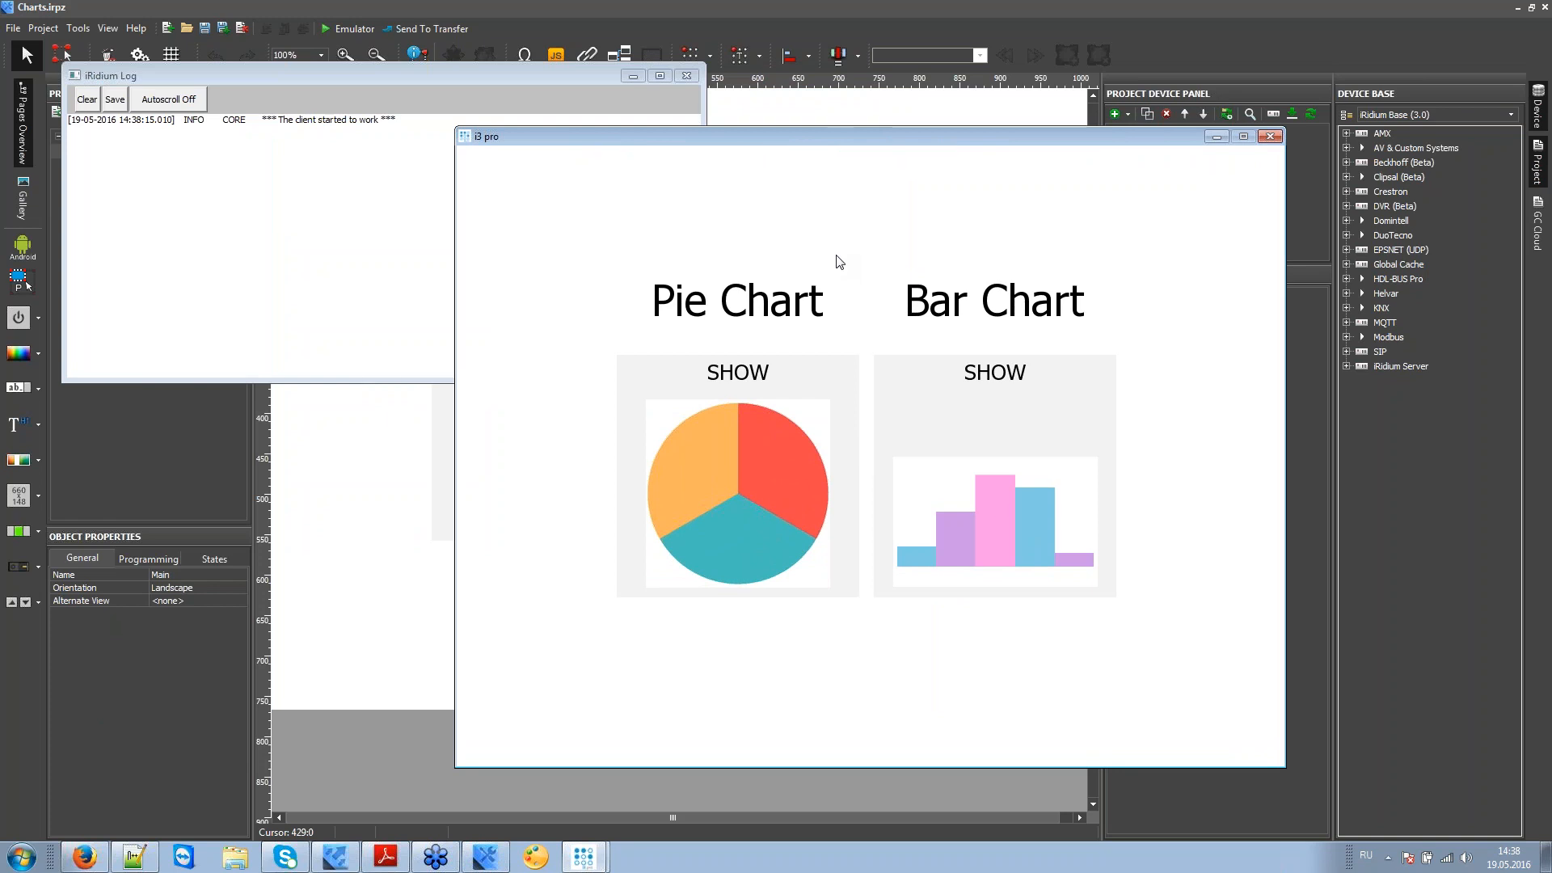
Step: Open the projects menu in the emulator and compare its local and cloud project lists
right_click(837, 256)
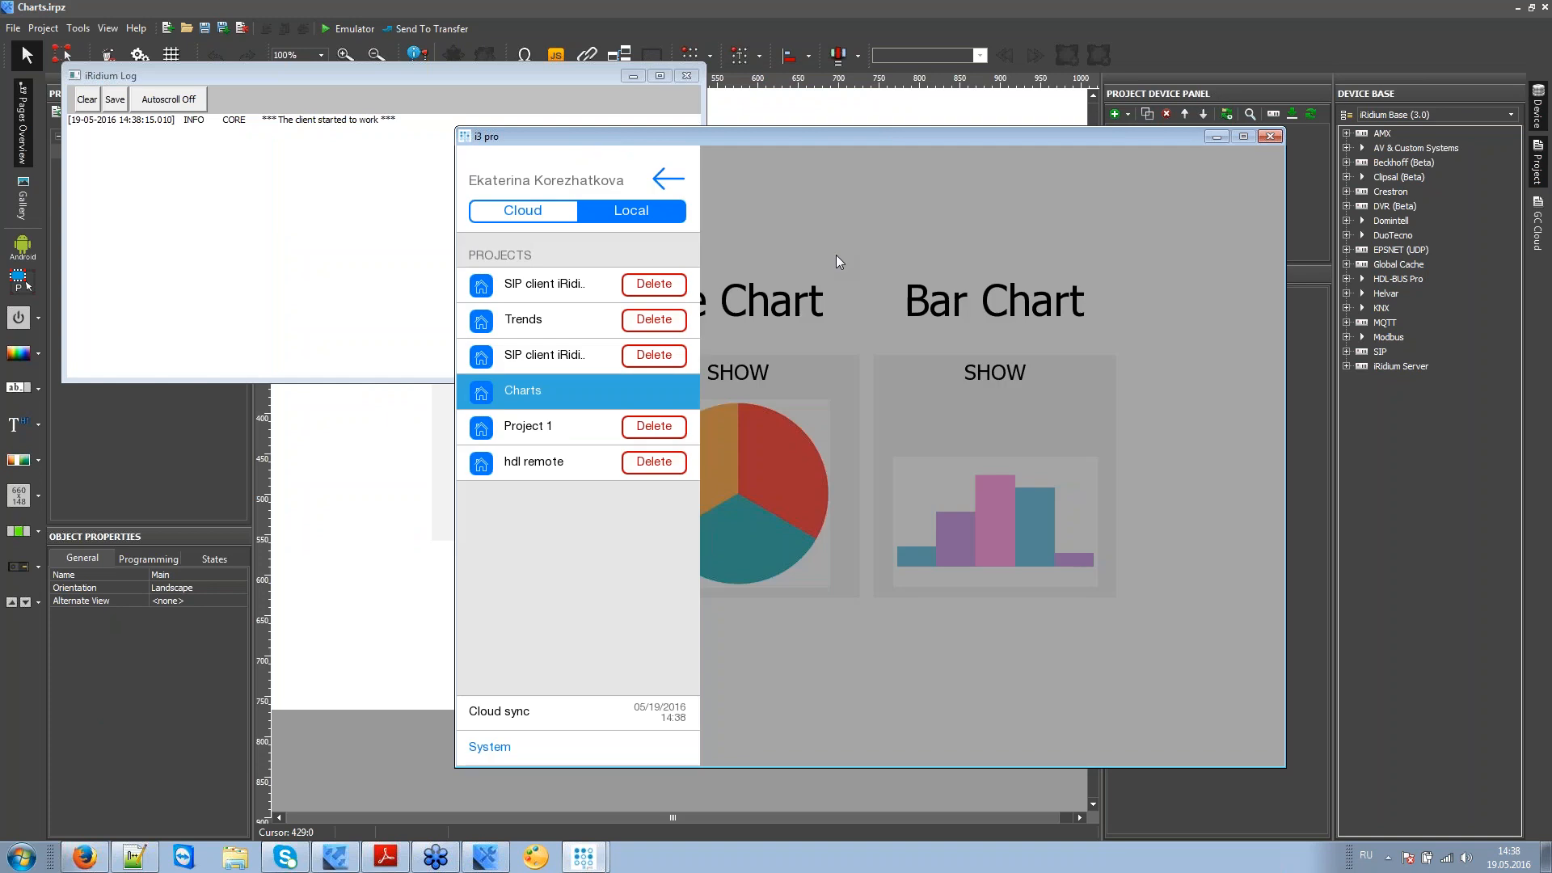
click(511, 213)
click(677, 211)
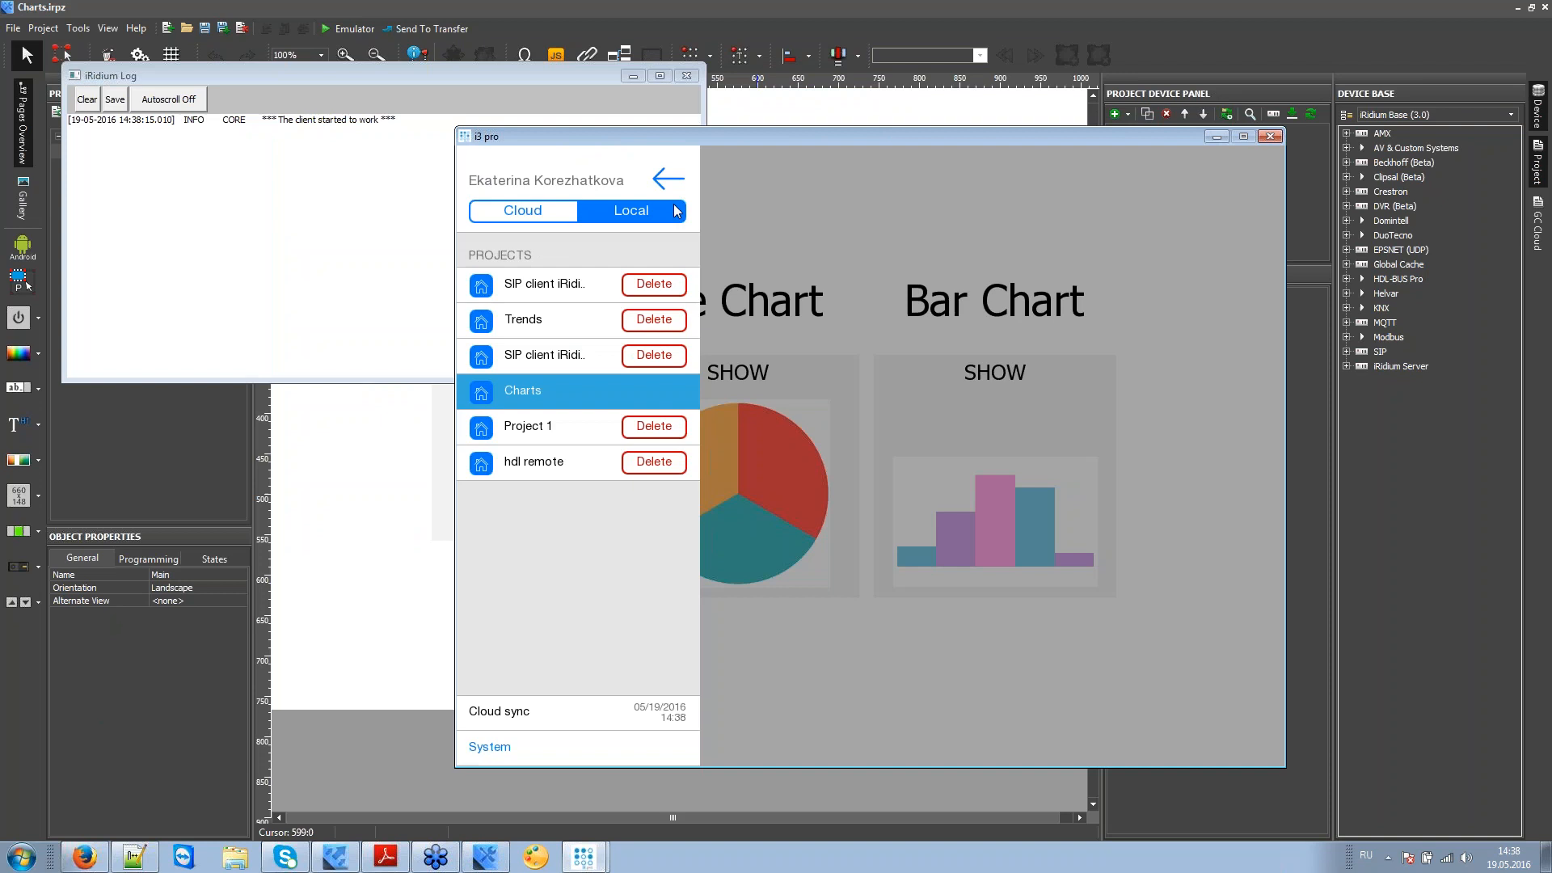
click(520, 215)
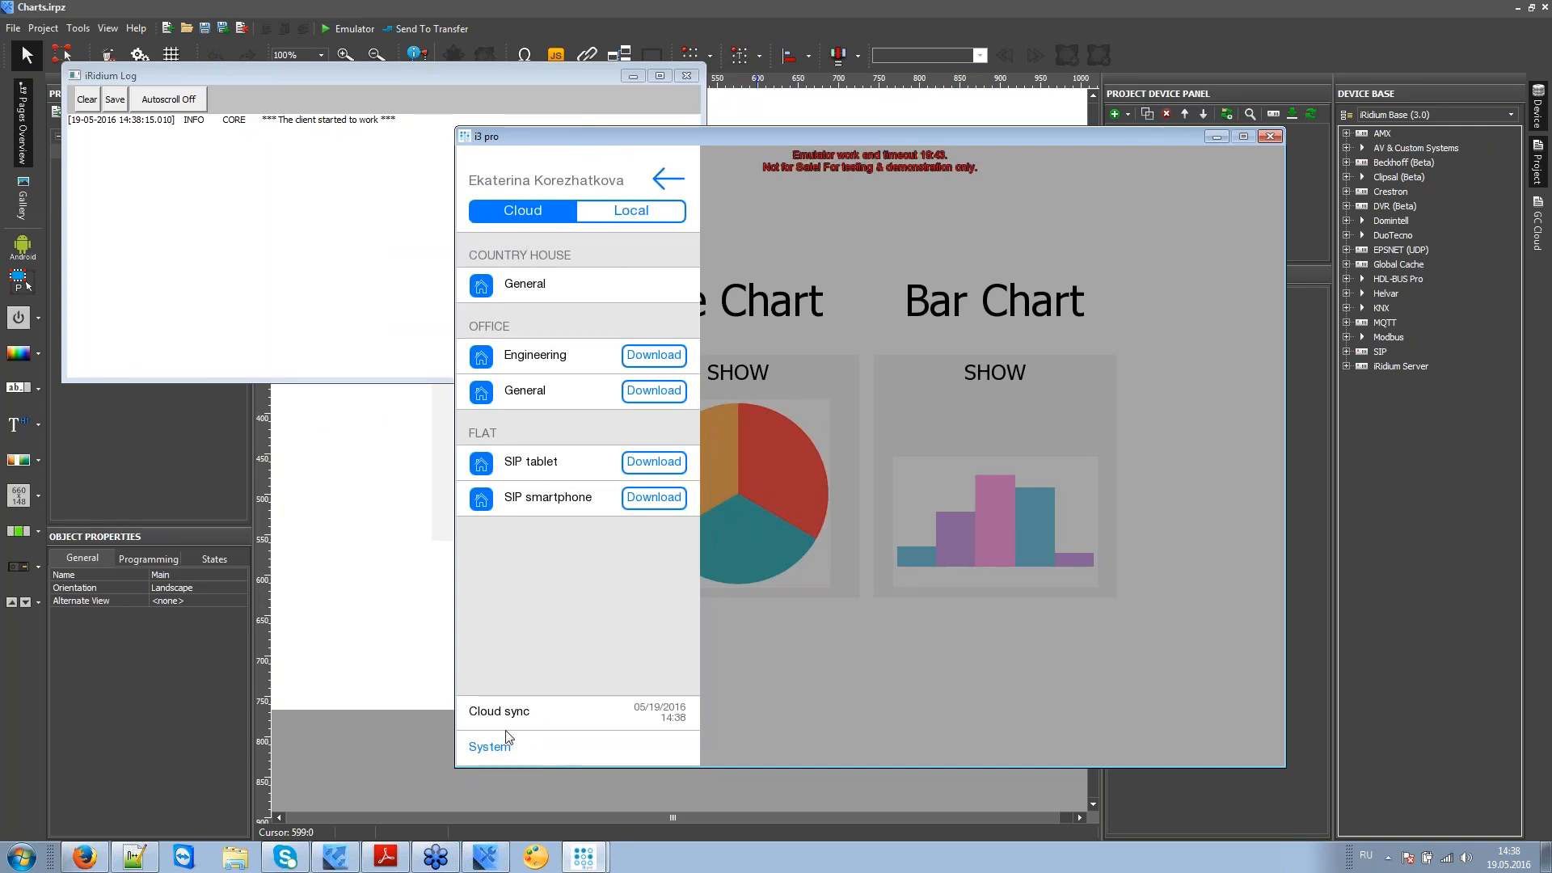
Step: Log out of the i3 pro account from the system settings, accept deleting the uploaded projects, and reposition the sign-in window
click(514, 752)
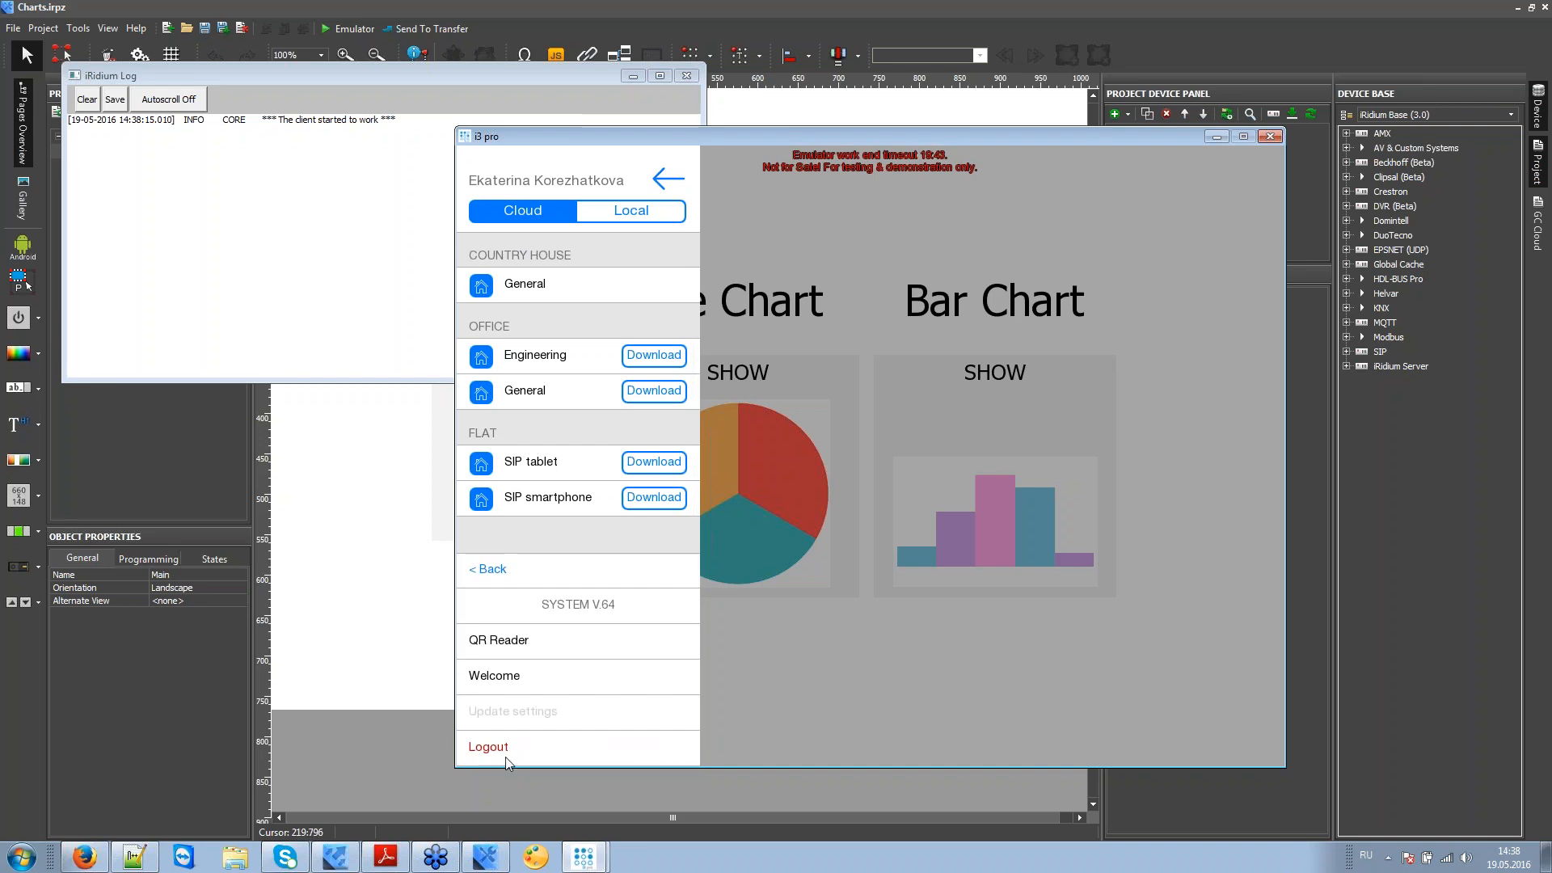
click(518, 753)
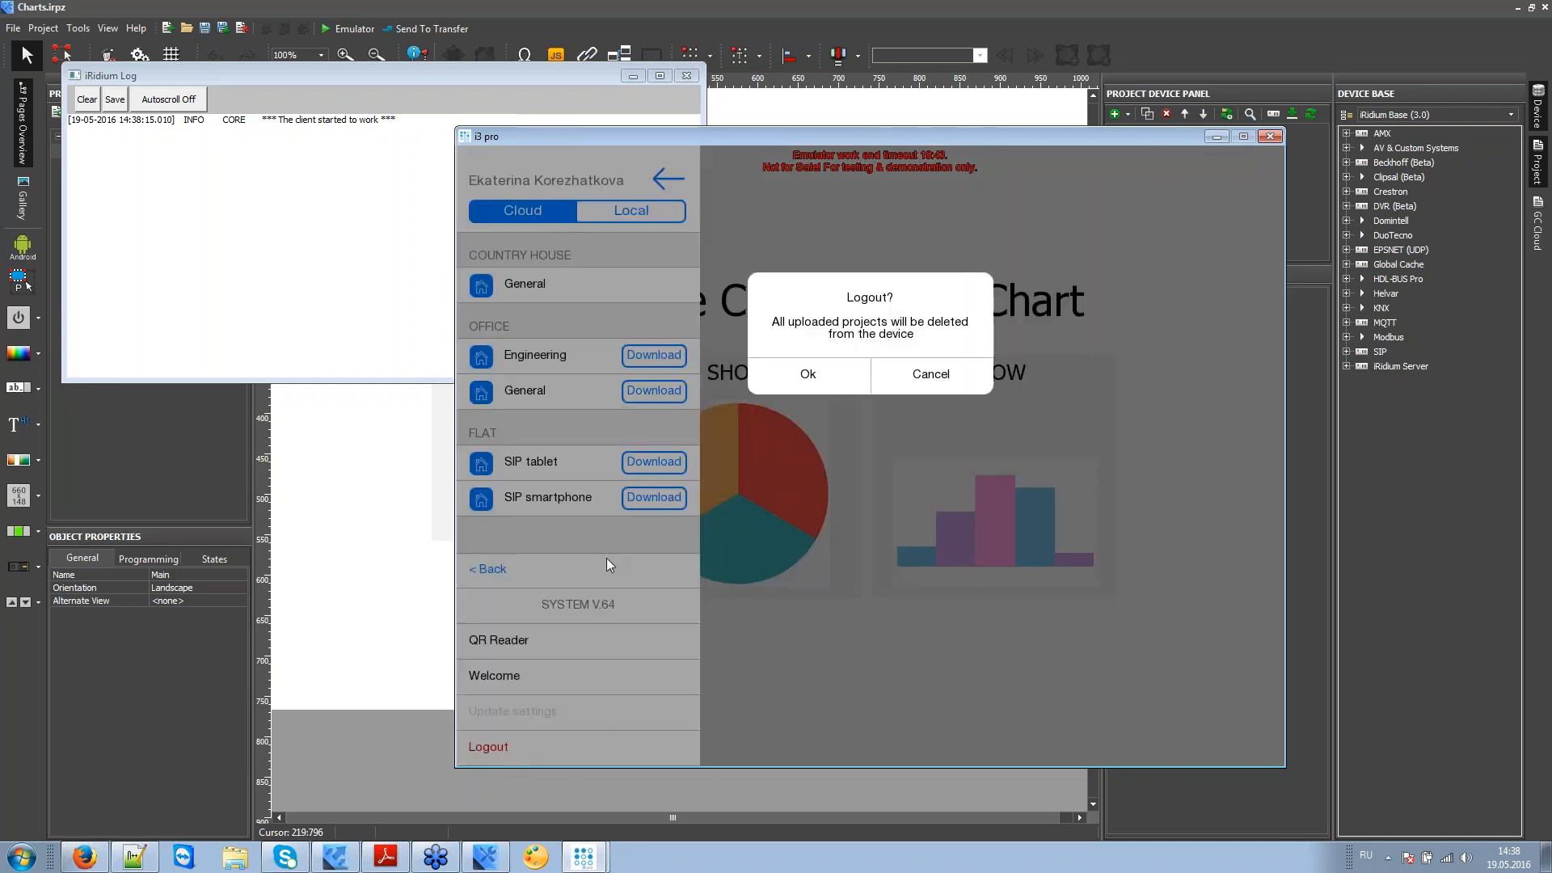
click(811, 375)
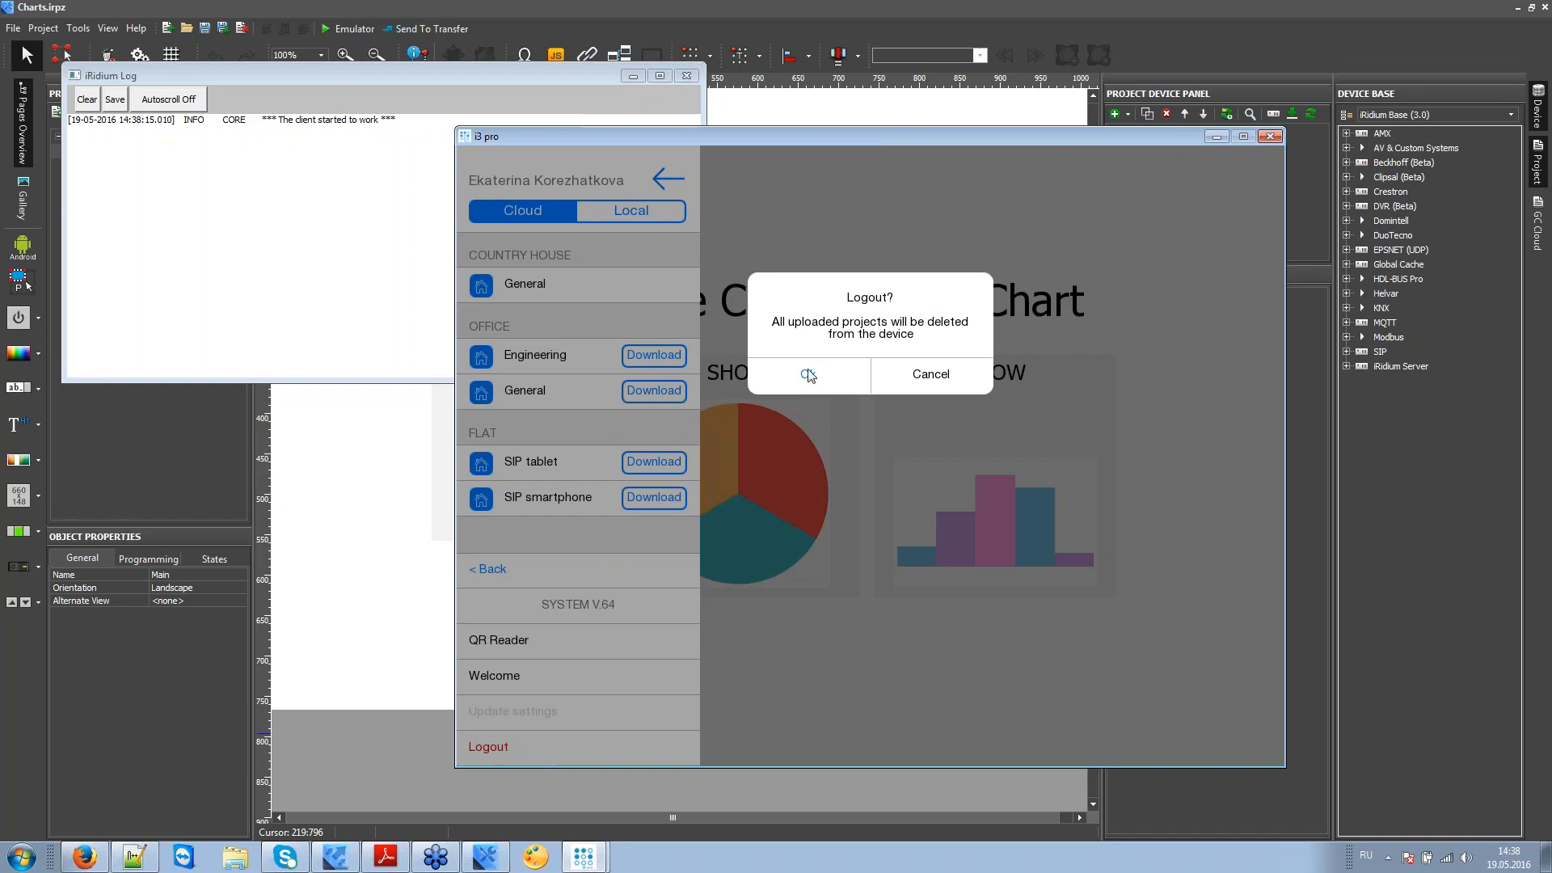
click(809, 375)
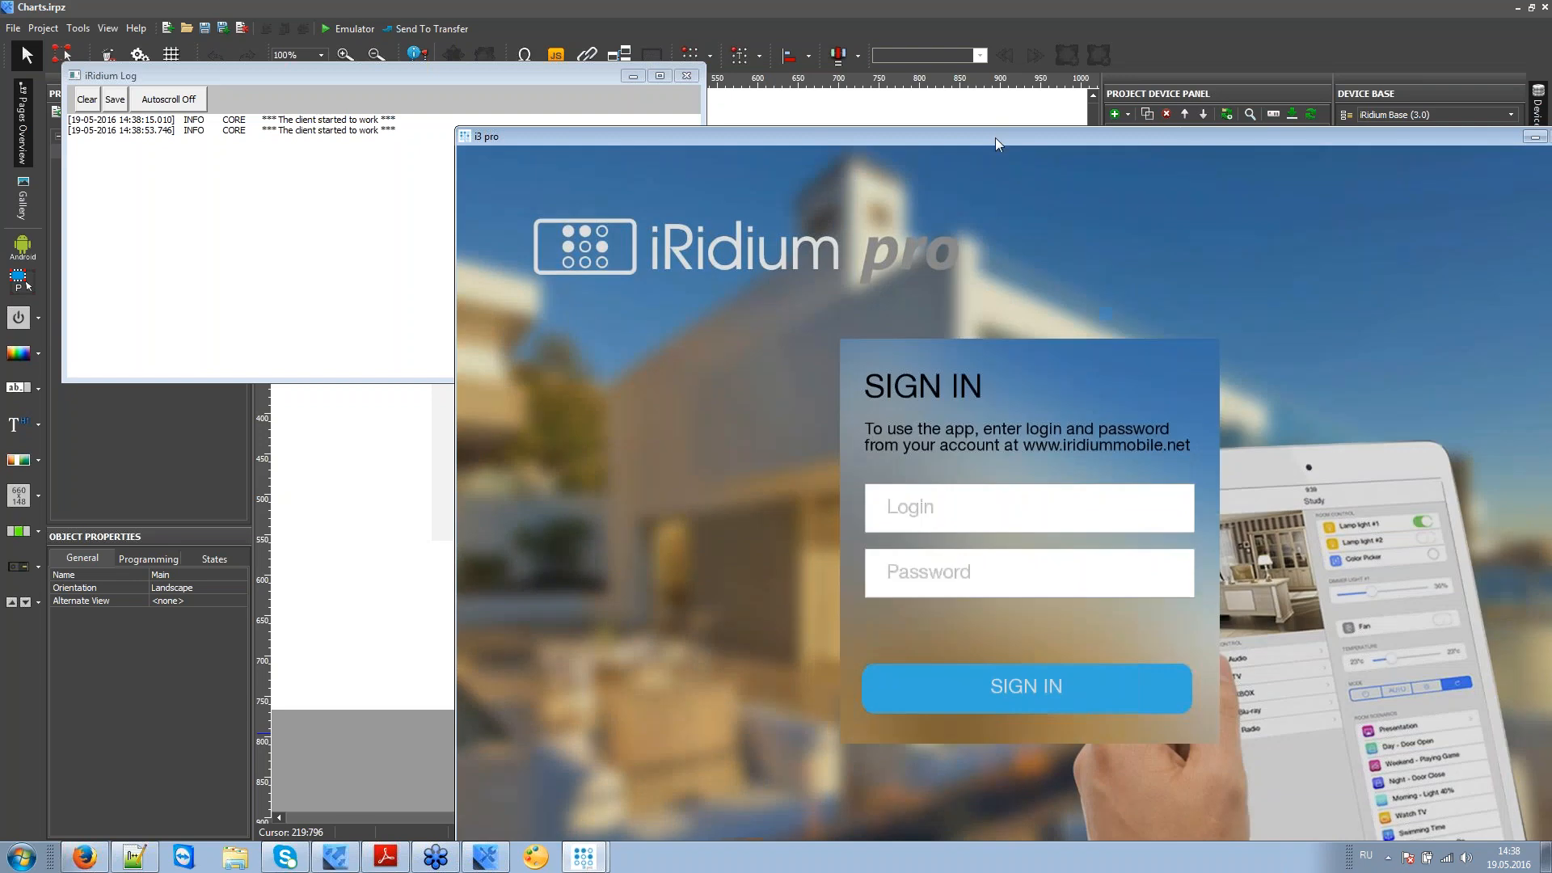
drag(996, 138, 765, 47)
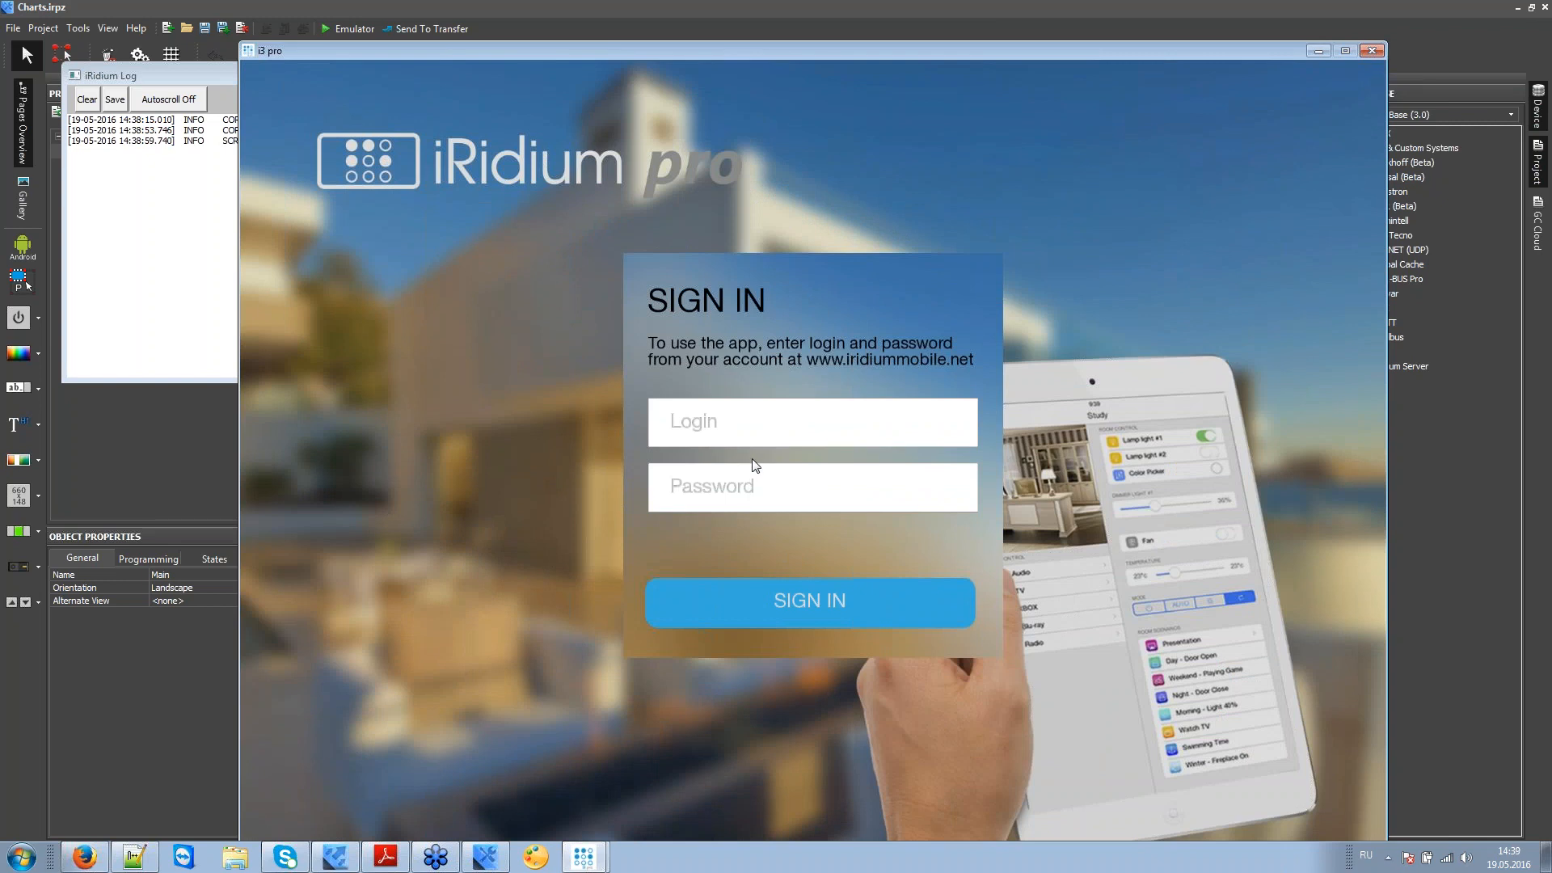
text(еус)
key(BackSpace)
key(BackSpace)
key(BackSpace)
key(alt+shift)
text(tech)
key(BackSpace)
key(BackSpace)
key(BackSpace)
key(BackSpace)
Step: Close the emulator and switch to Firefox to view the Country House object's profile in the iRidium account
click(1372, 50)
click(9, 863)
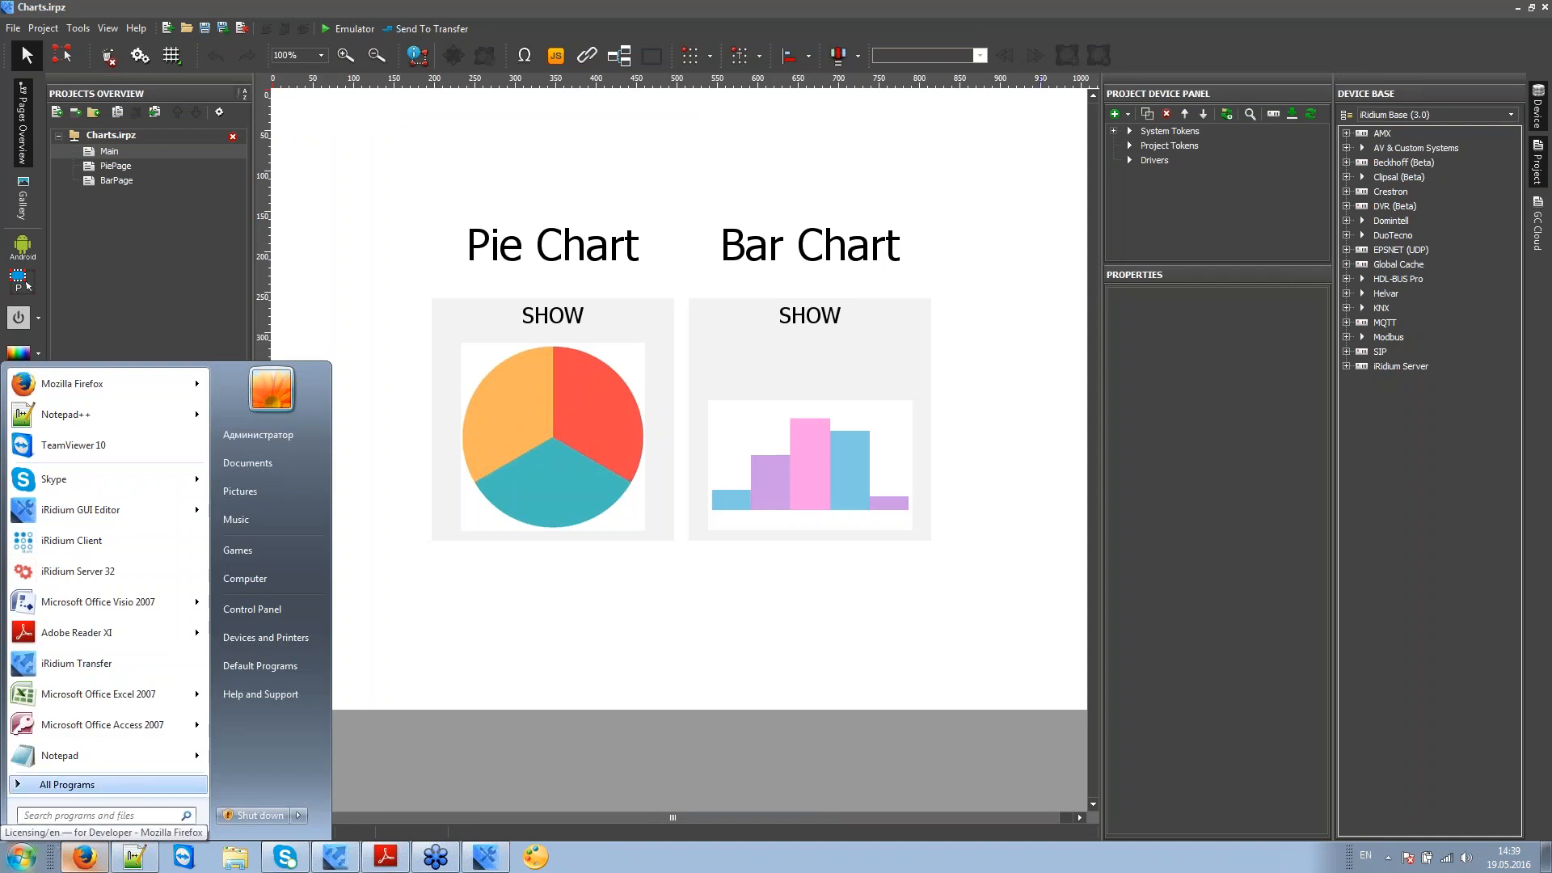
key(Escape)
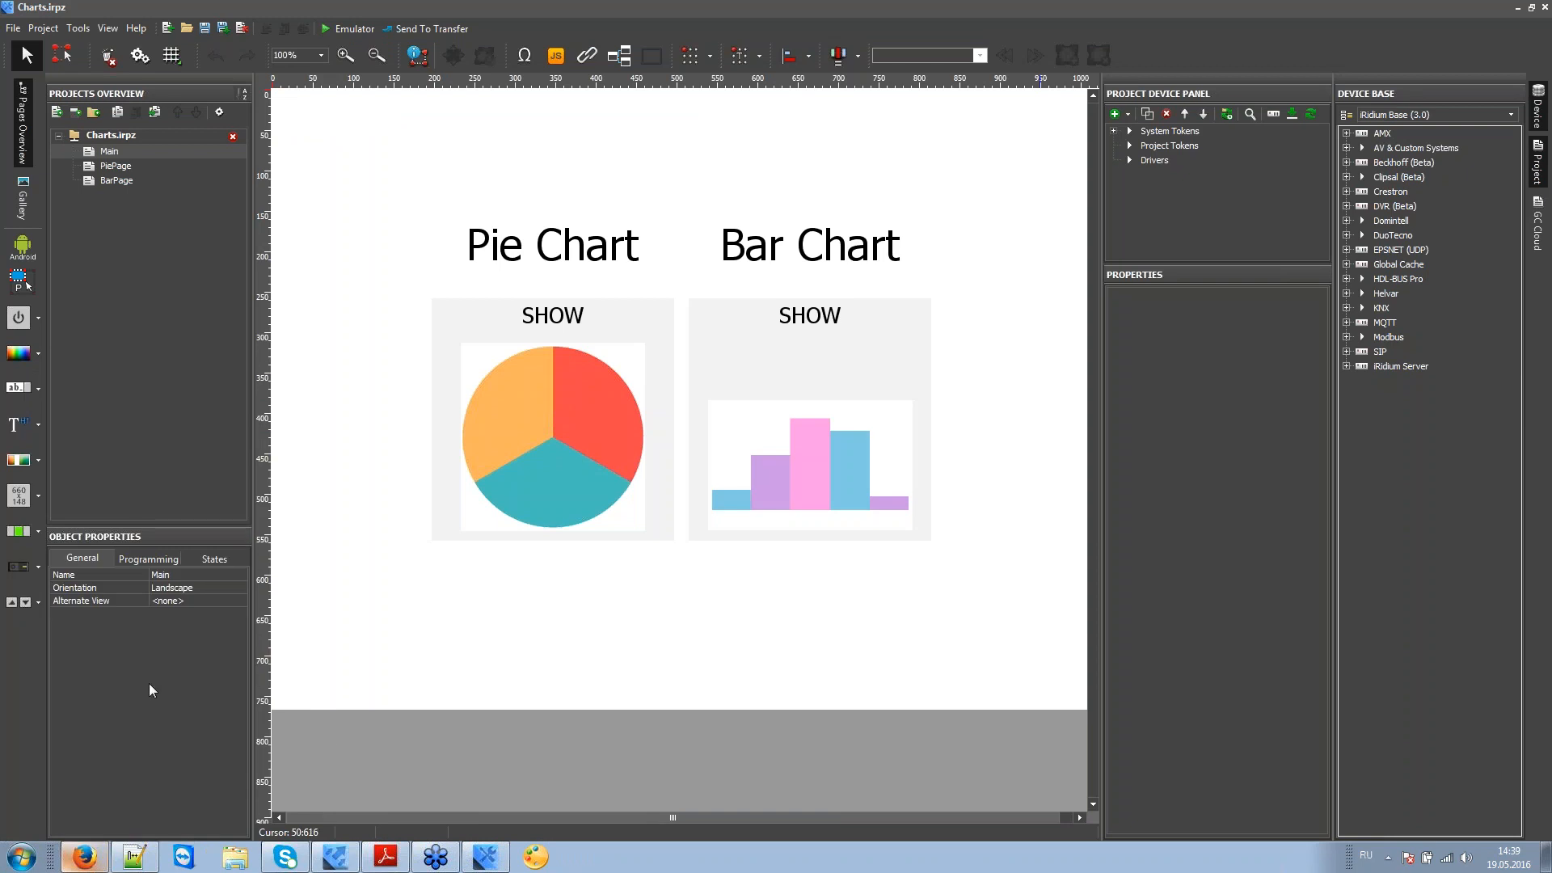
click(85, 858)
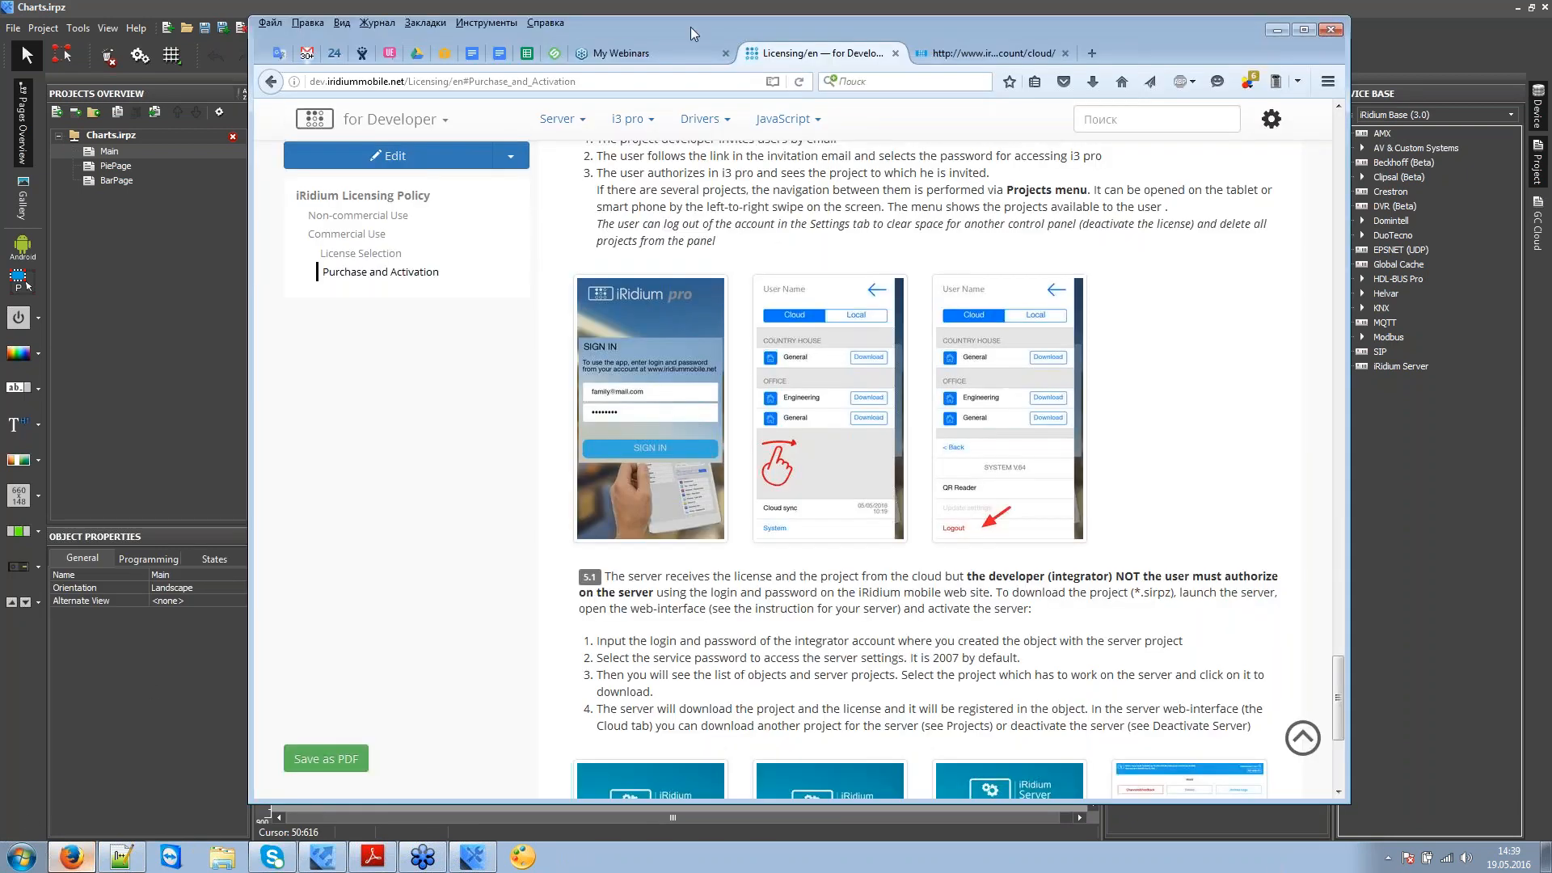
click(954, 48)
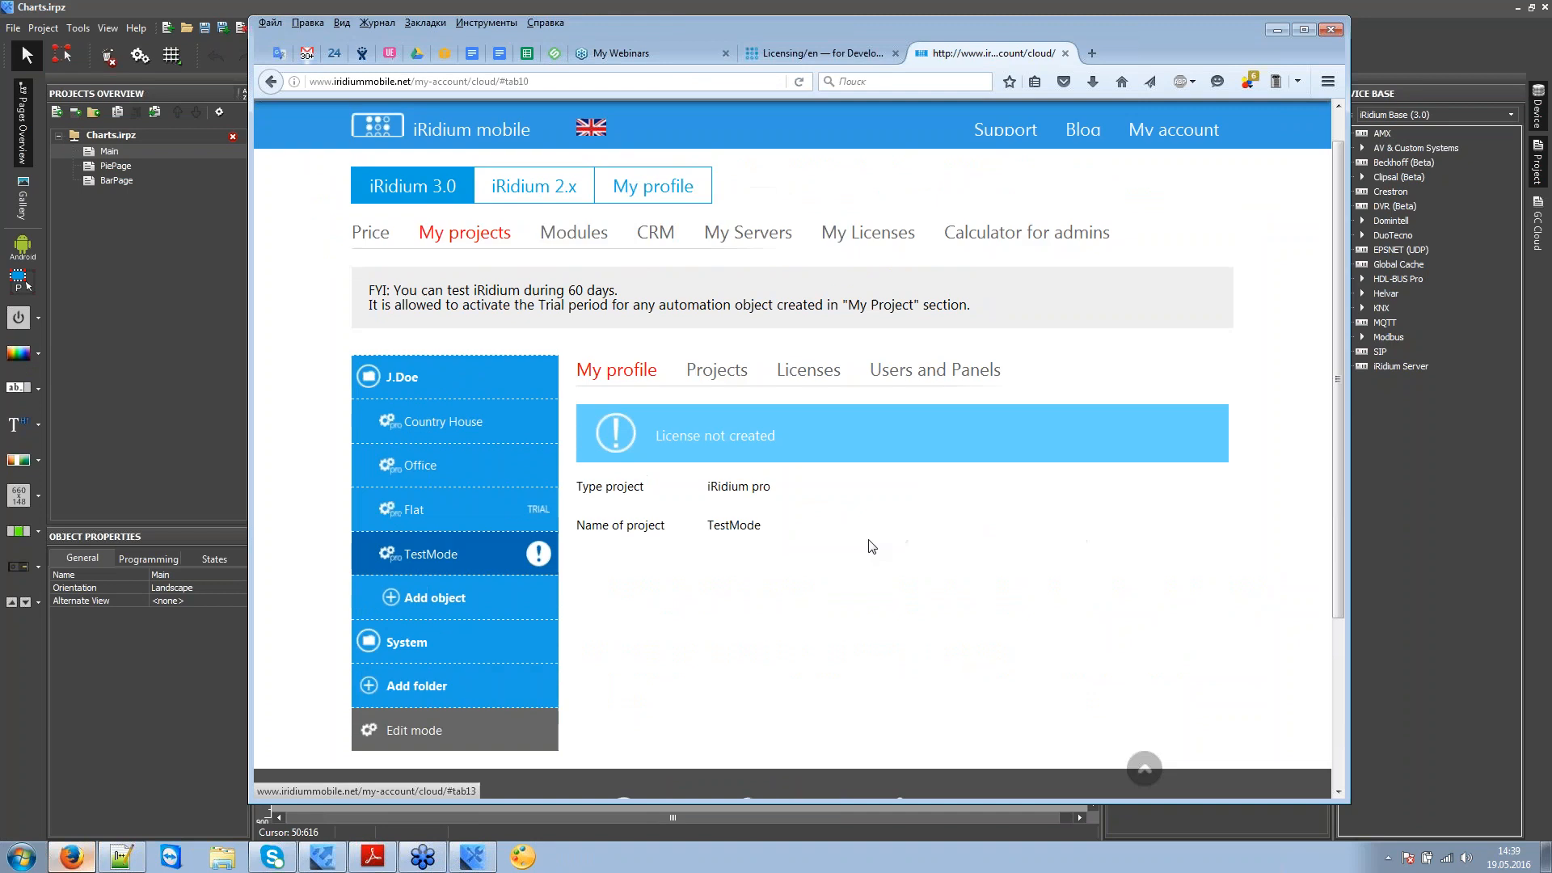
click(482, 472)
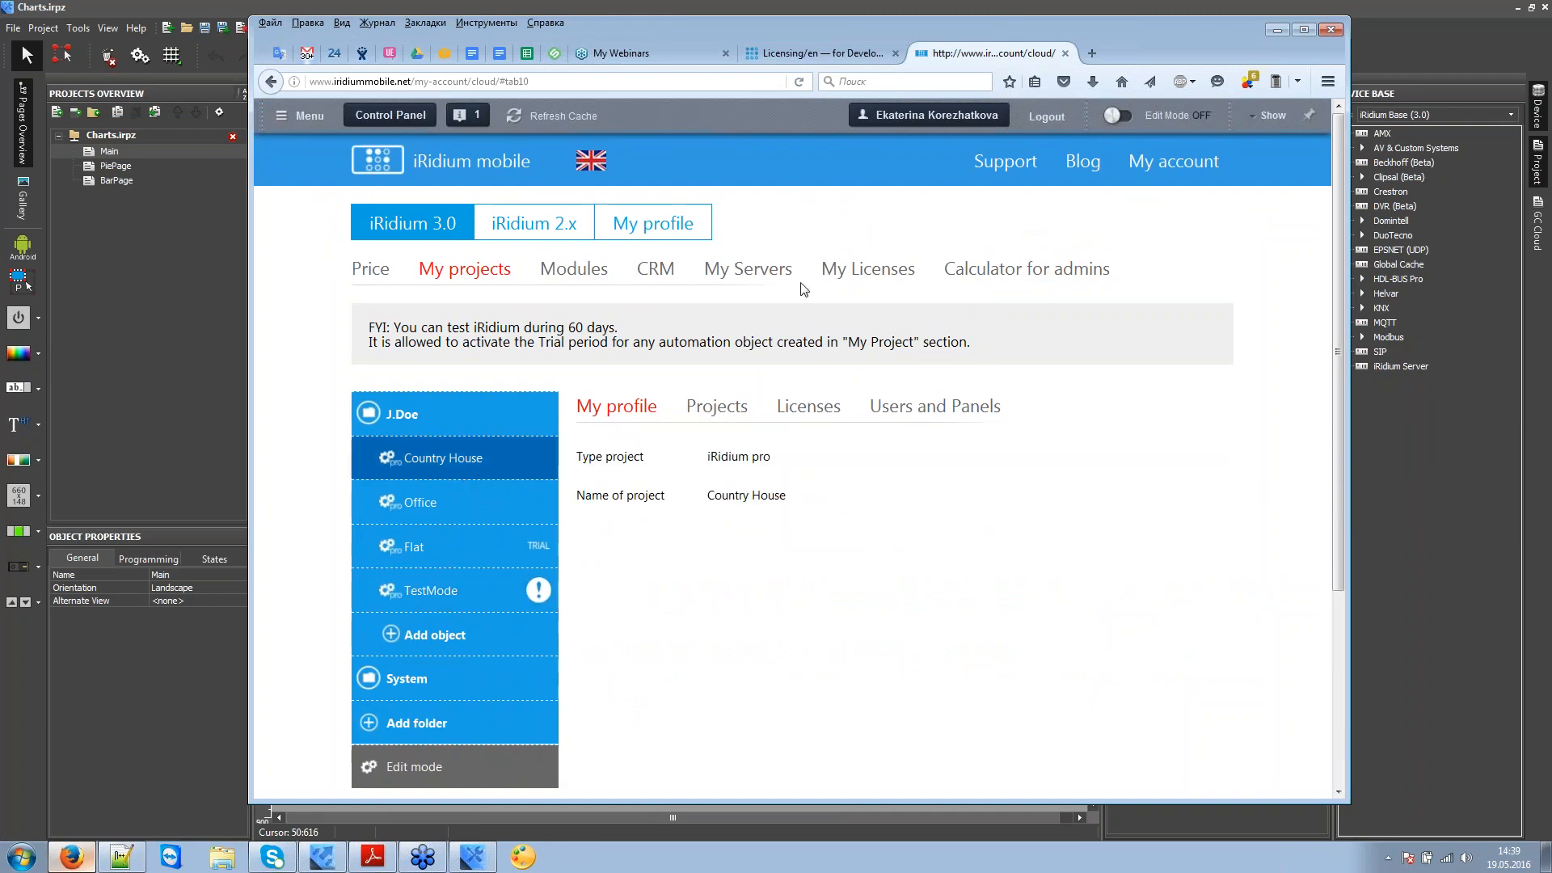
Step: Compare the users and attached servers of the Country House, Office and Flat objects, examining the server attached to Country House
click(921, 406)
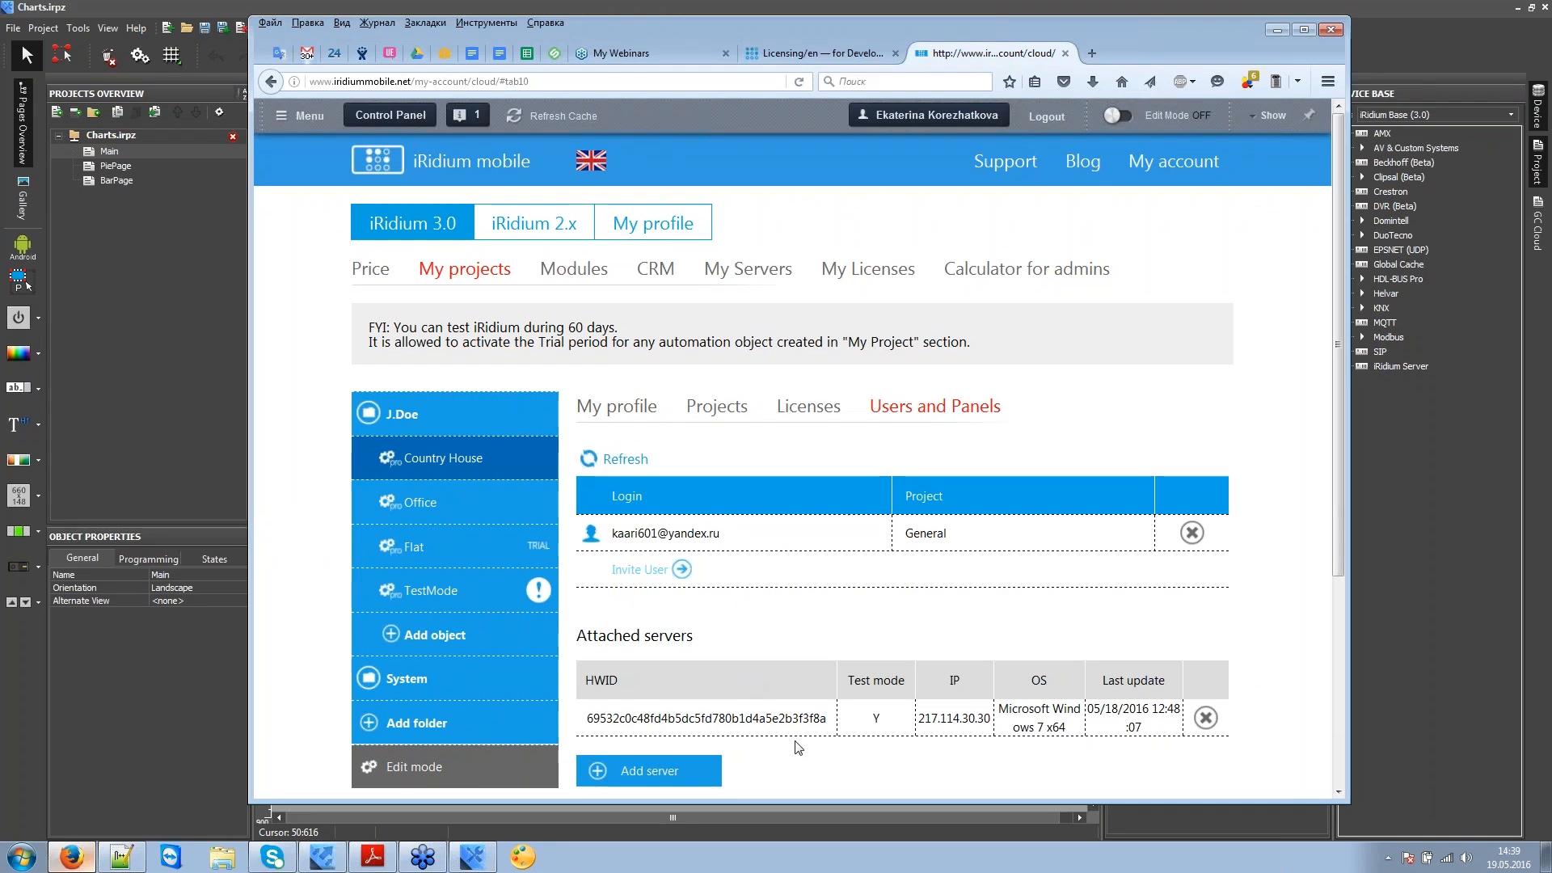
scroll(915, 672, down, 5)
drag(716, 371, 776, 343)
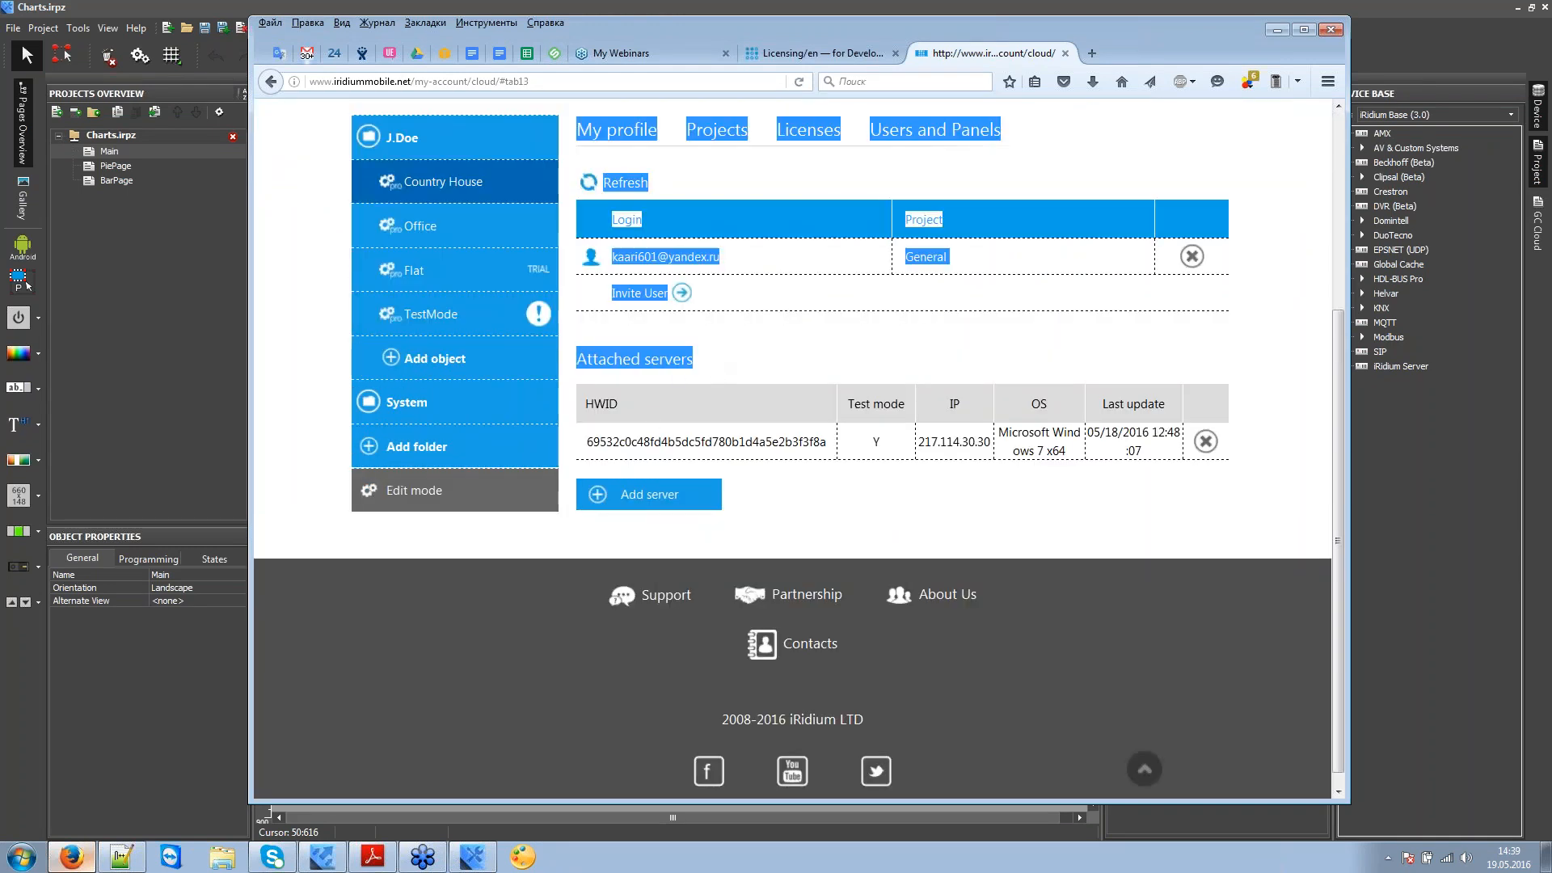
click(877, 409)
scroll(841, 457, up, 2)
click(429, 416)
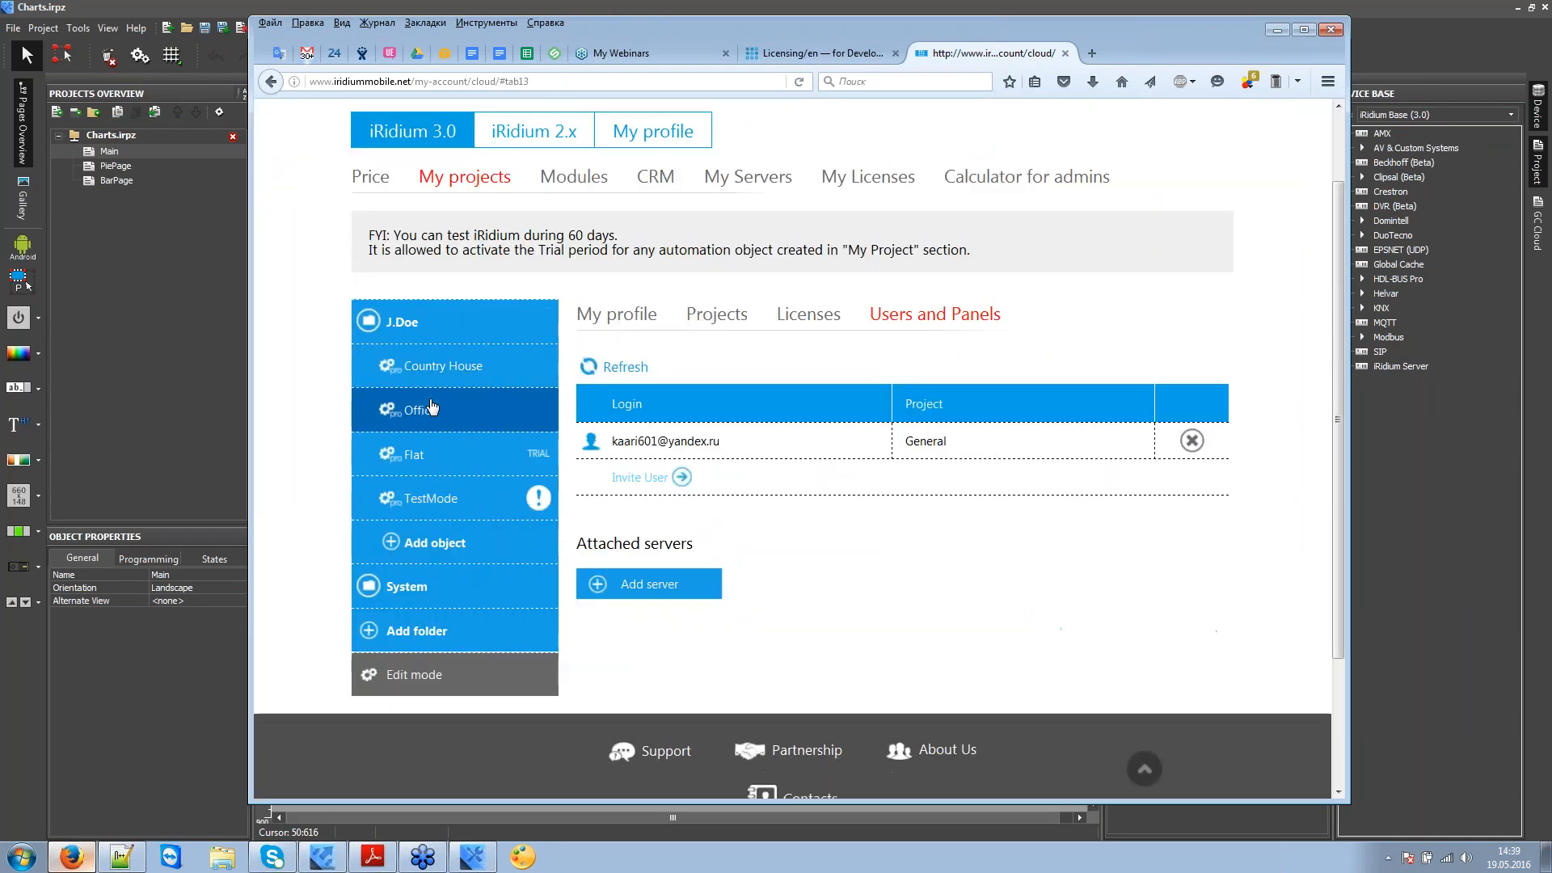
click(459, 461)
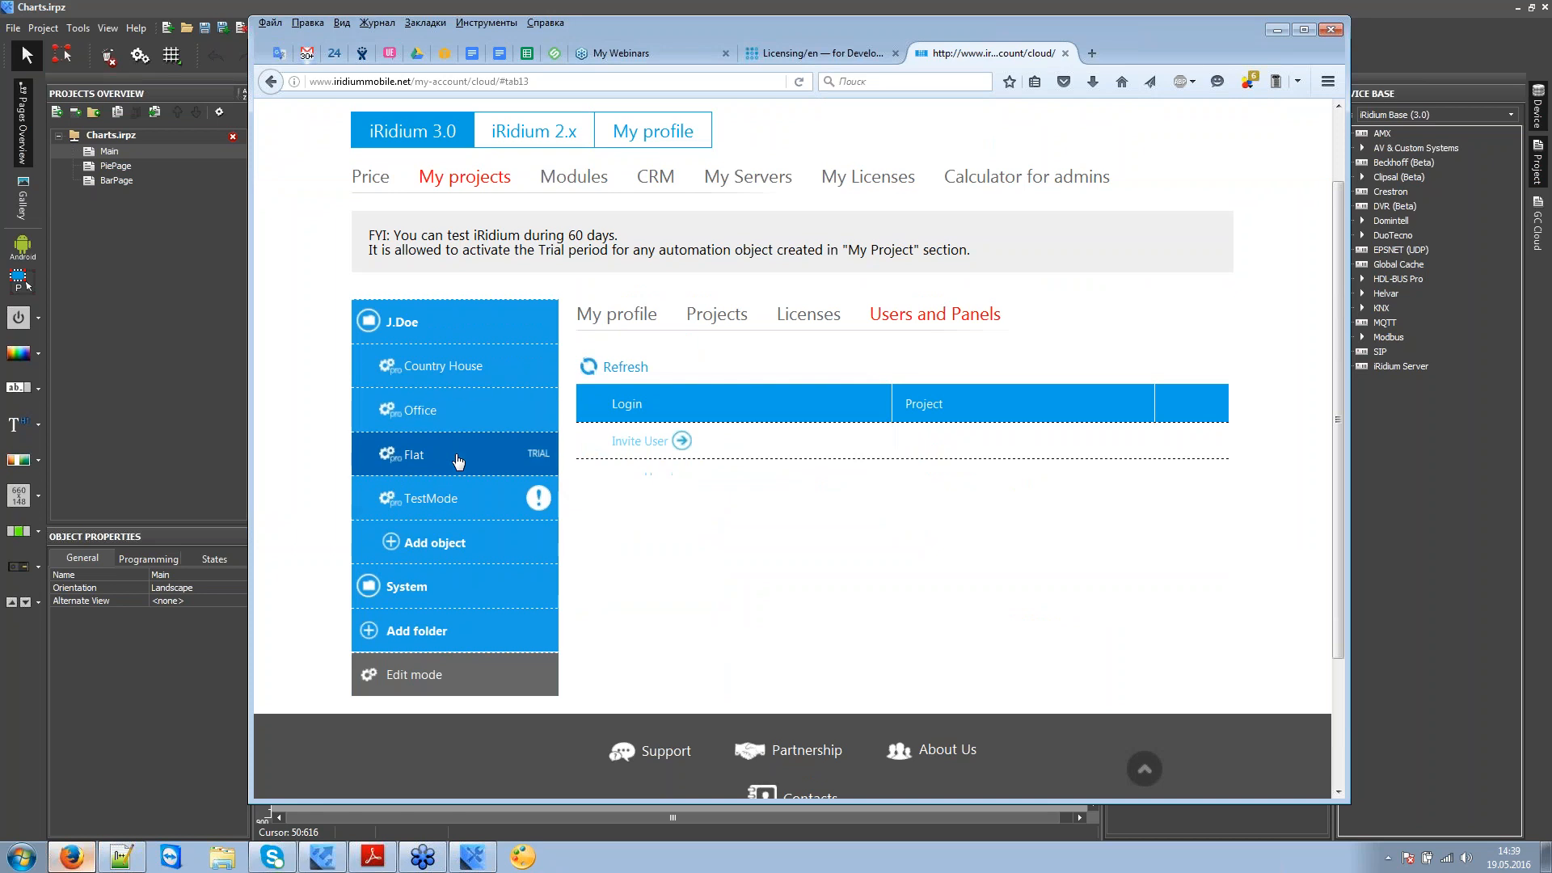
click(456, 387)
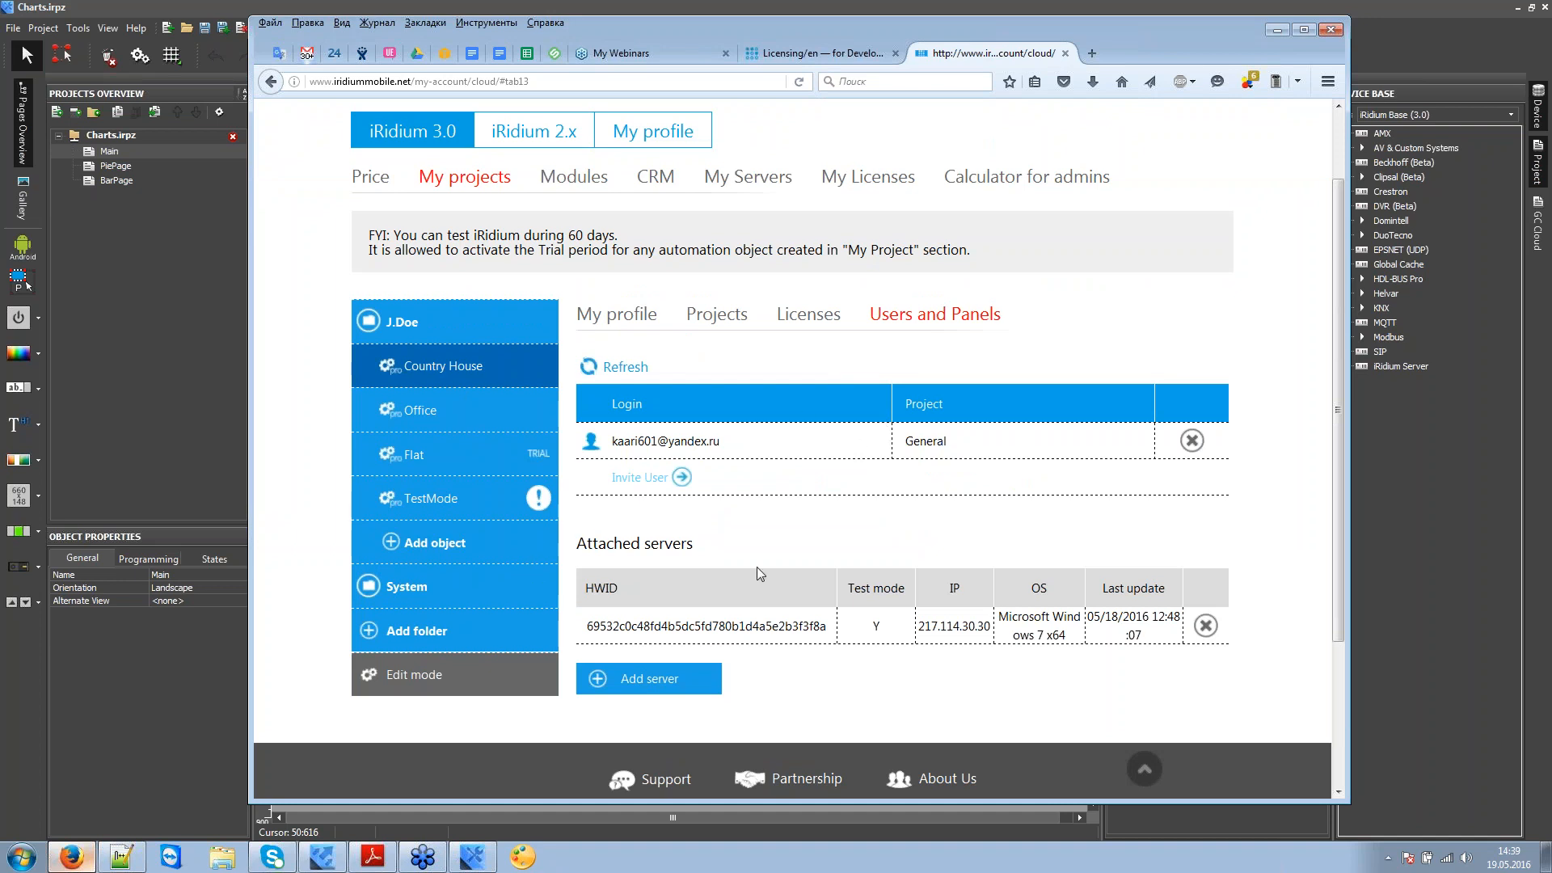
drag(976, 626, 586, 627)
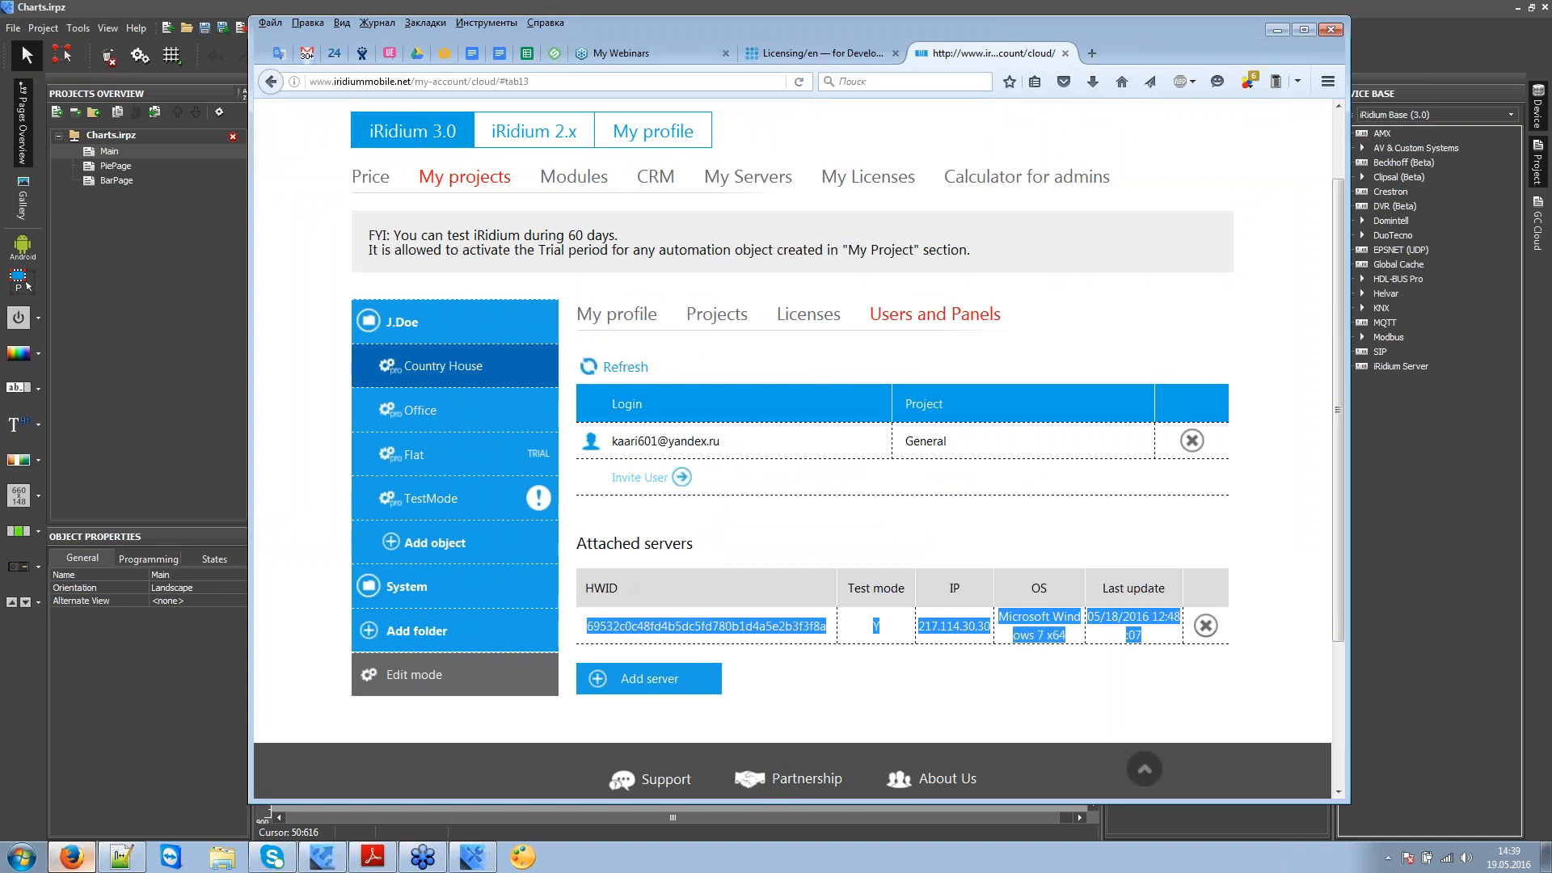
click(1039, 318)
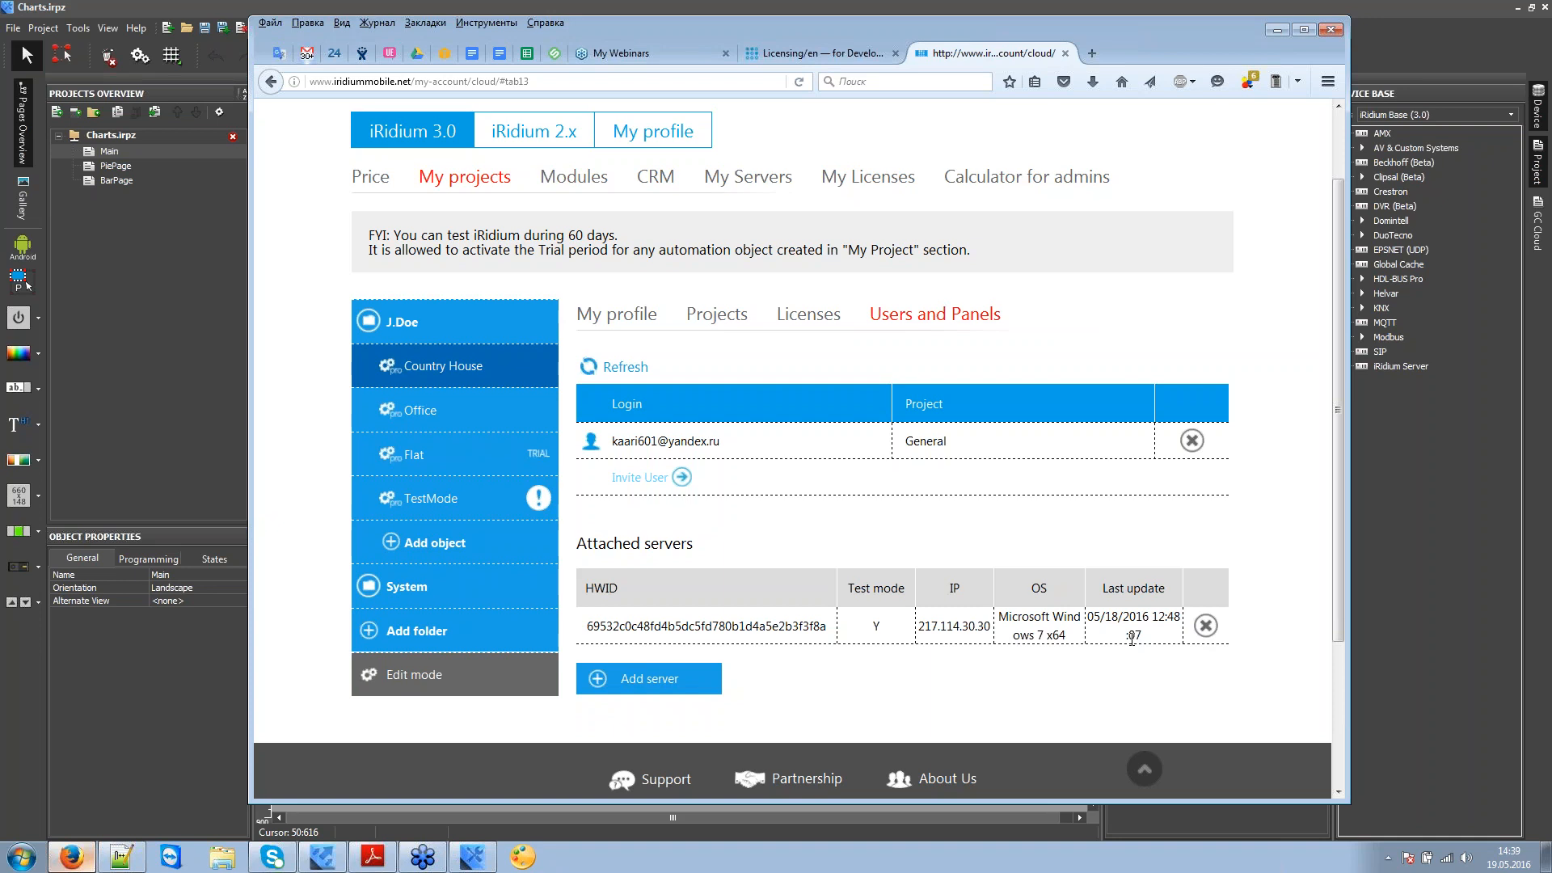
triple_click(1192, 642)
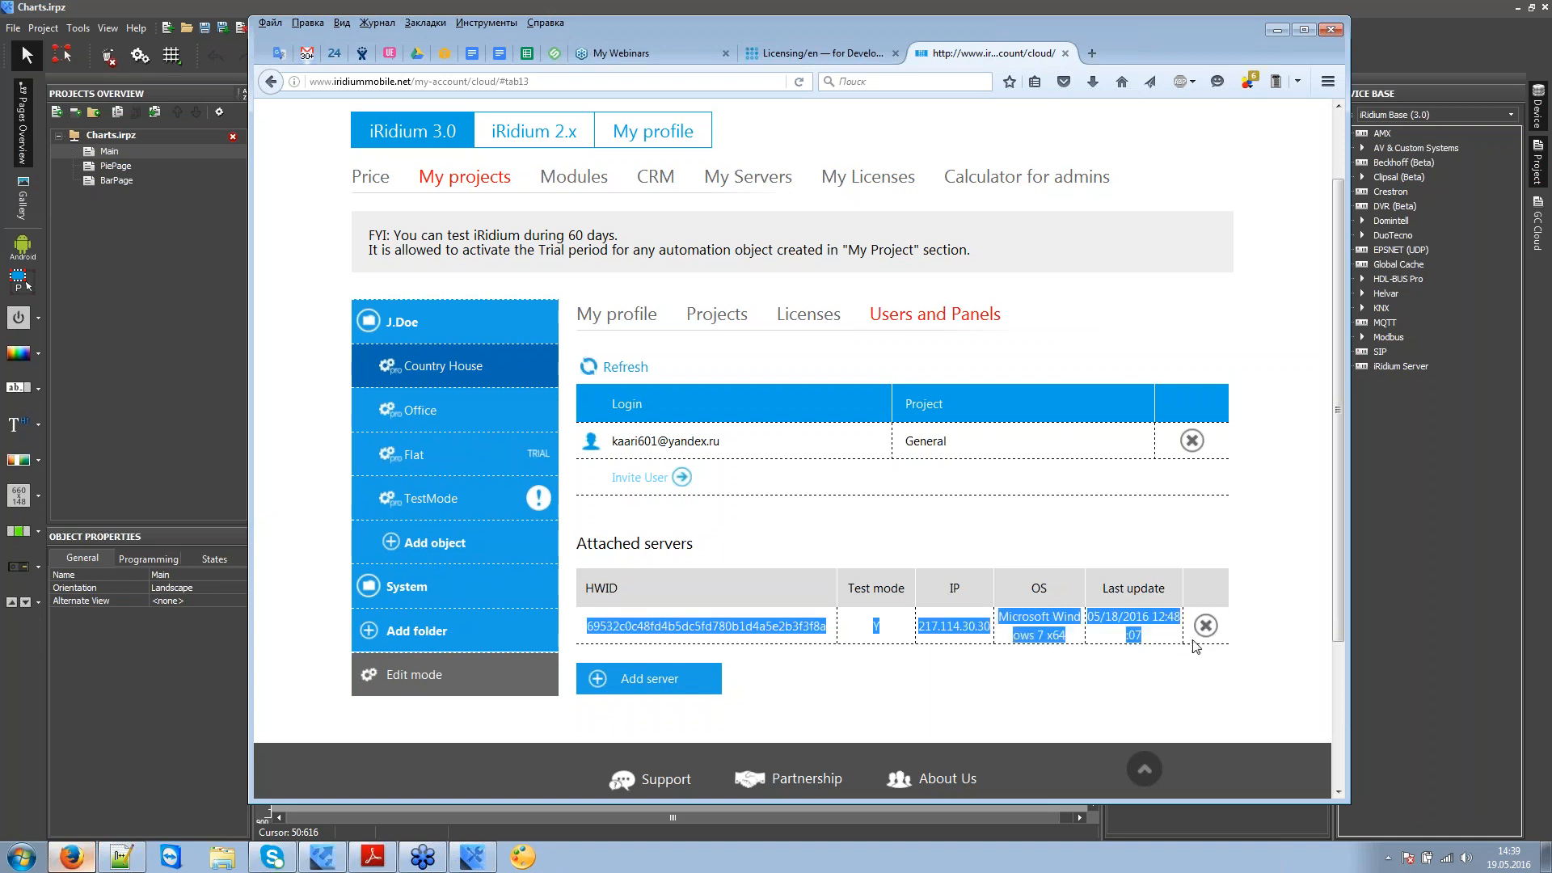
click(1258, 638)
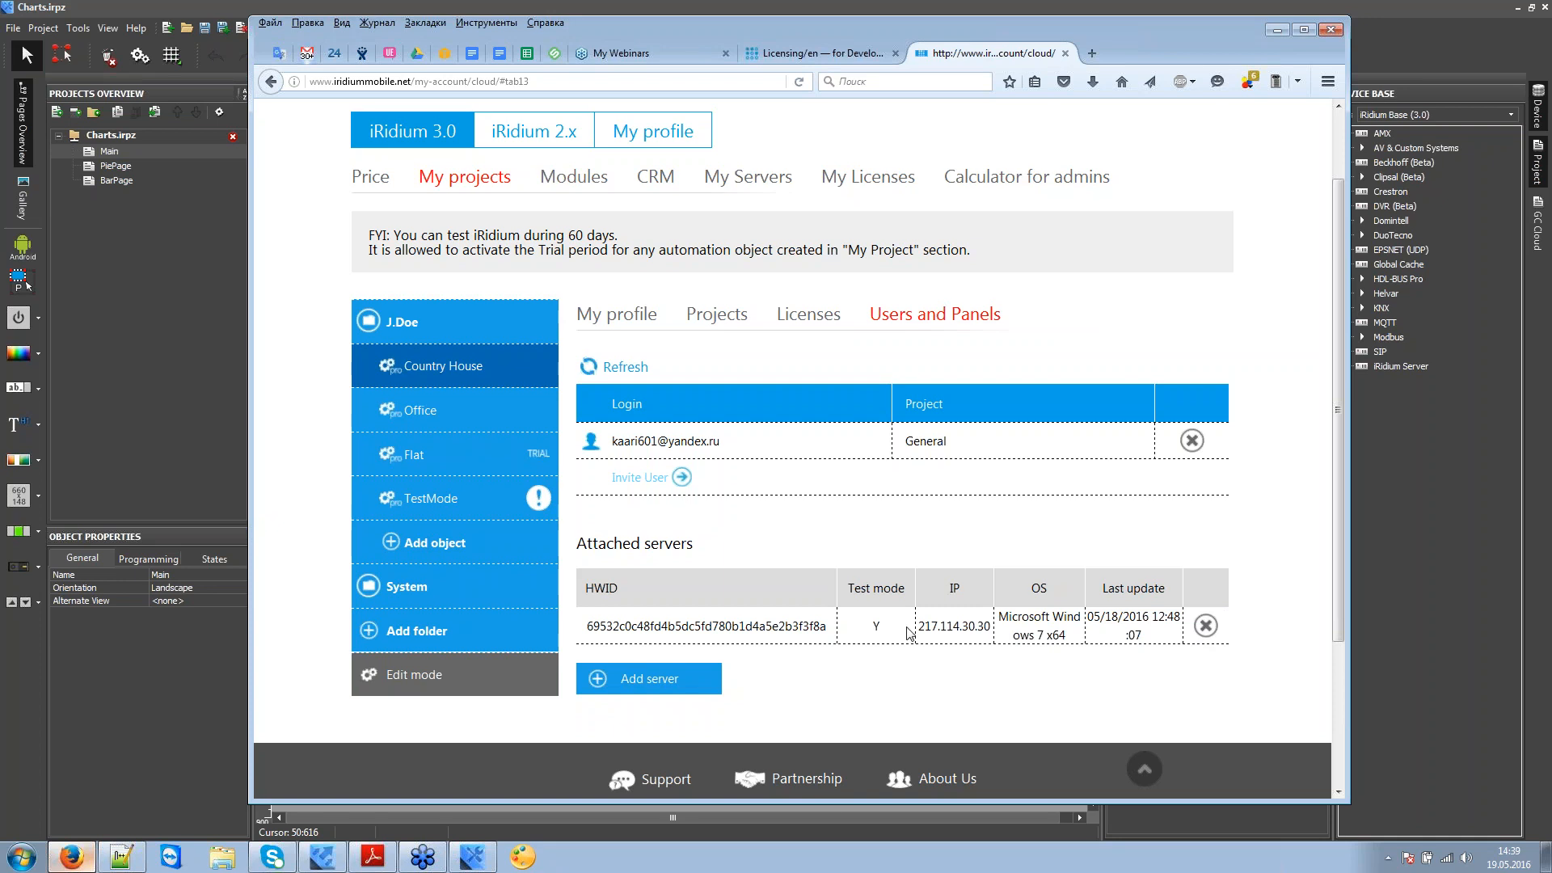
Step: Minimise the browser, launch iRidium Server 32 from the iRidium Pro program group and reposition its console window
click(1278, 30)
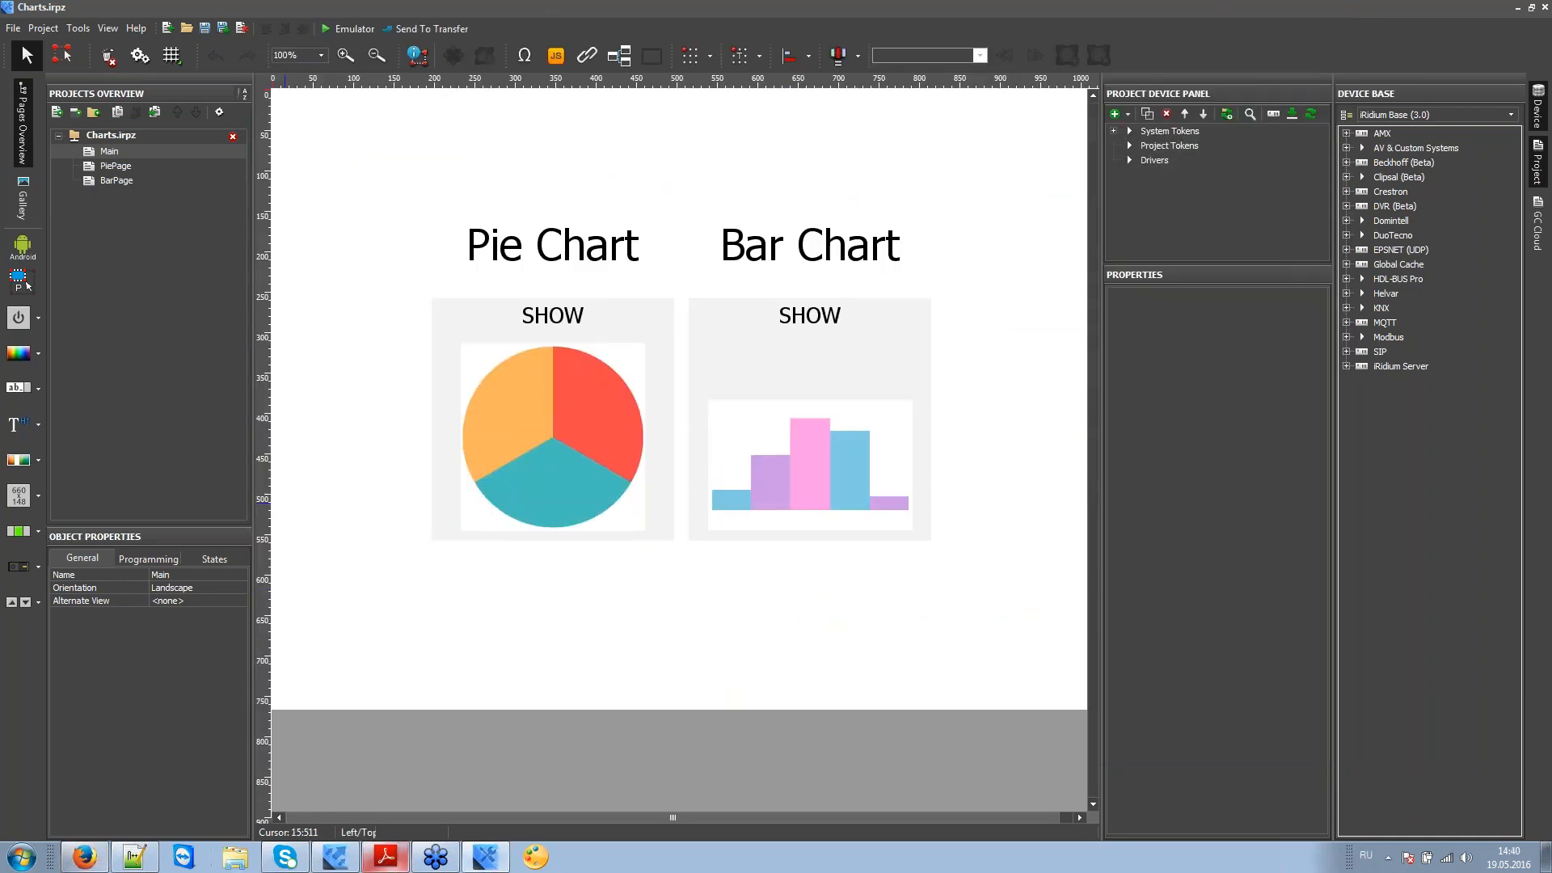
click(8, 862)
click(67, 785)
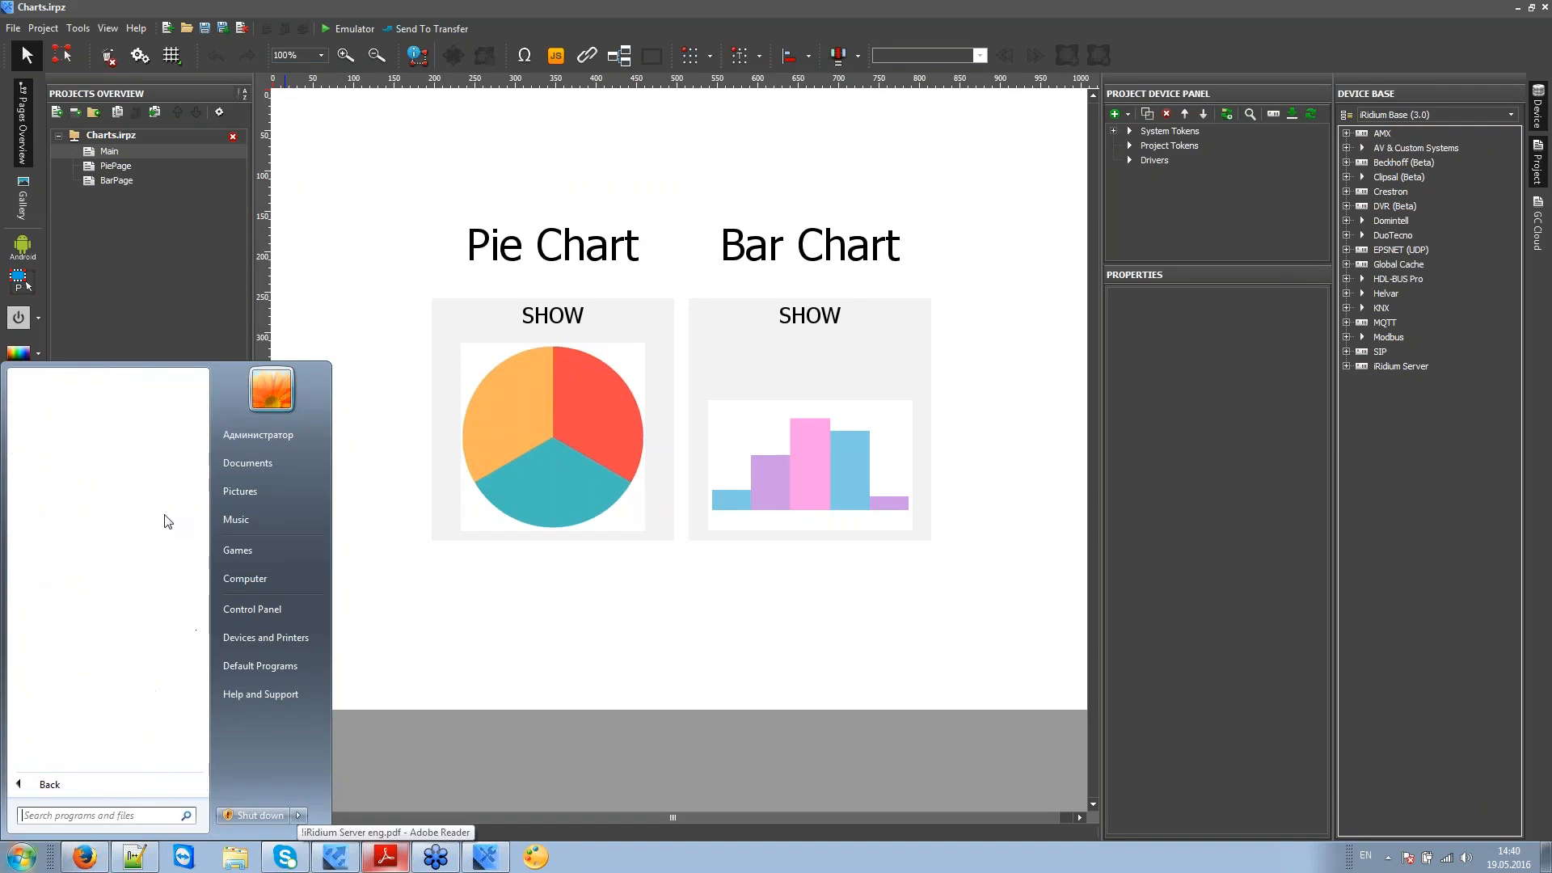
scroll(134, 638, down, 6)
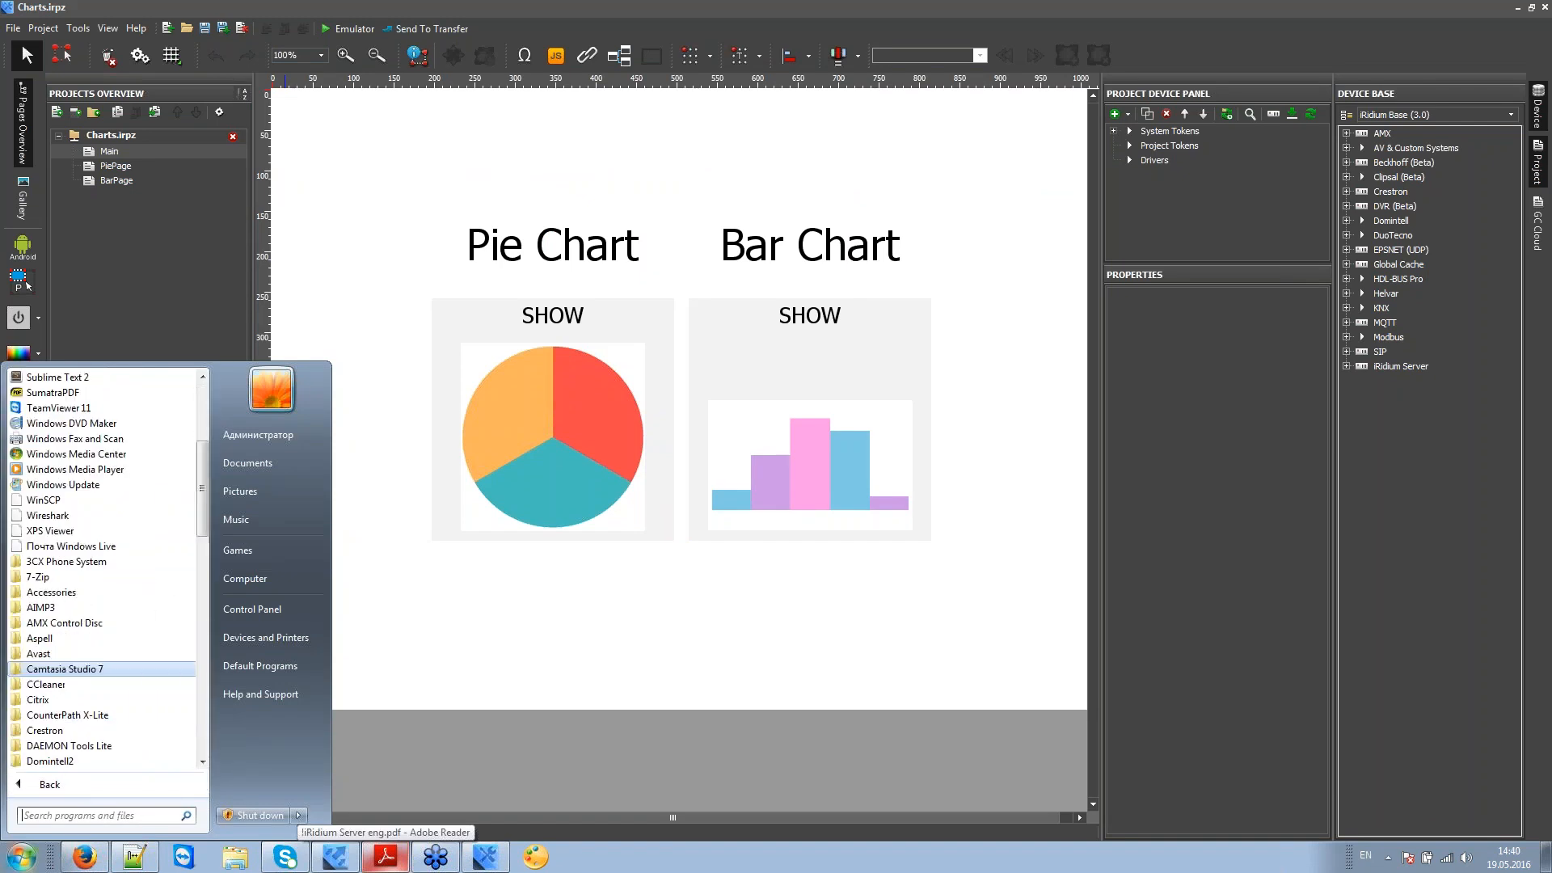
scroll(137, 741, down, 5)
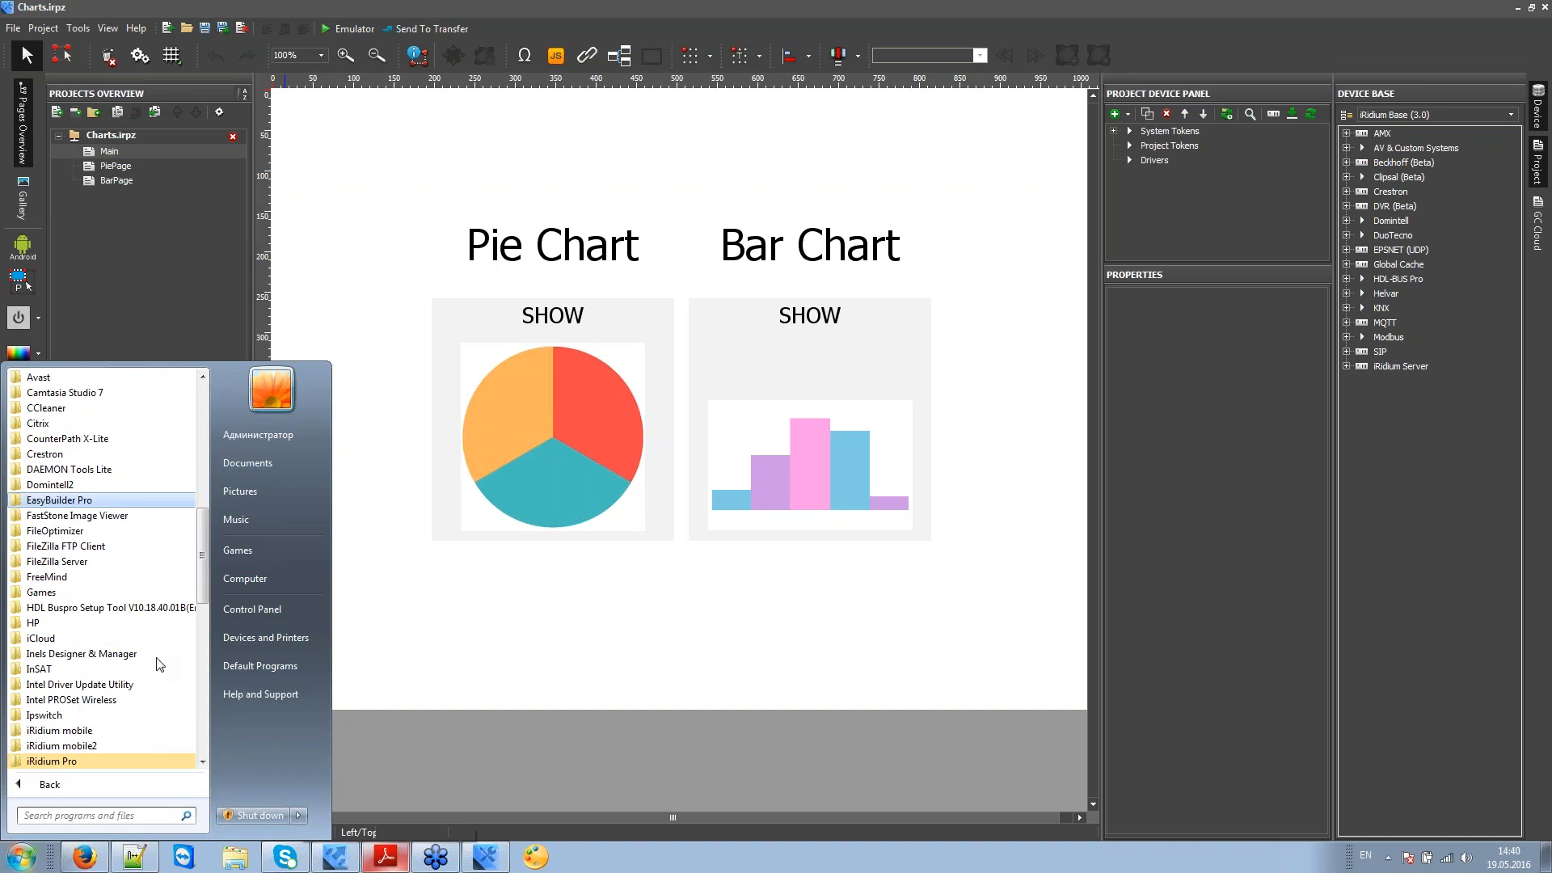
click(129, 761)
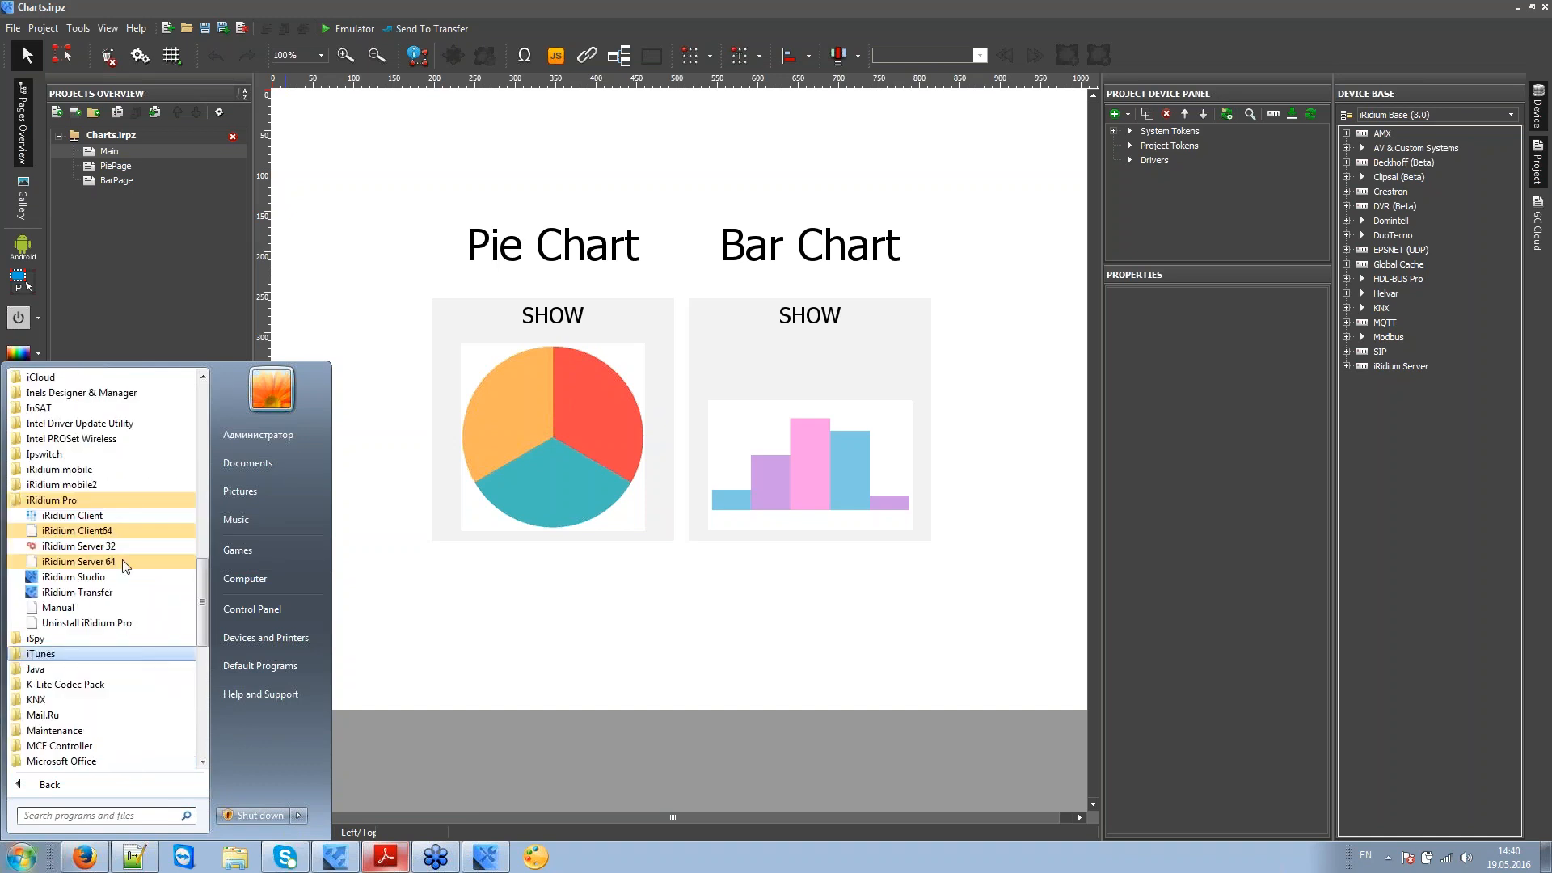
click(78, 547)
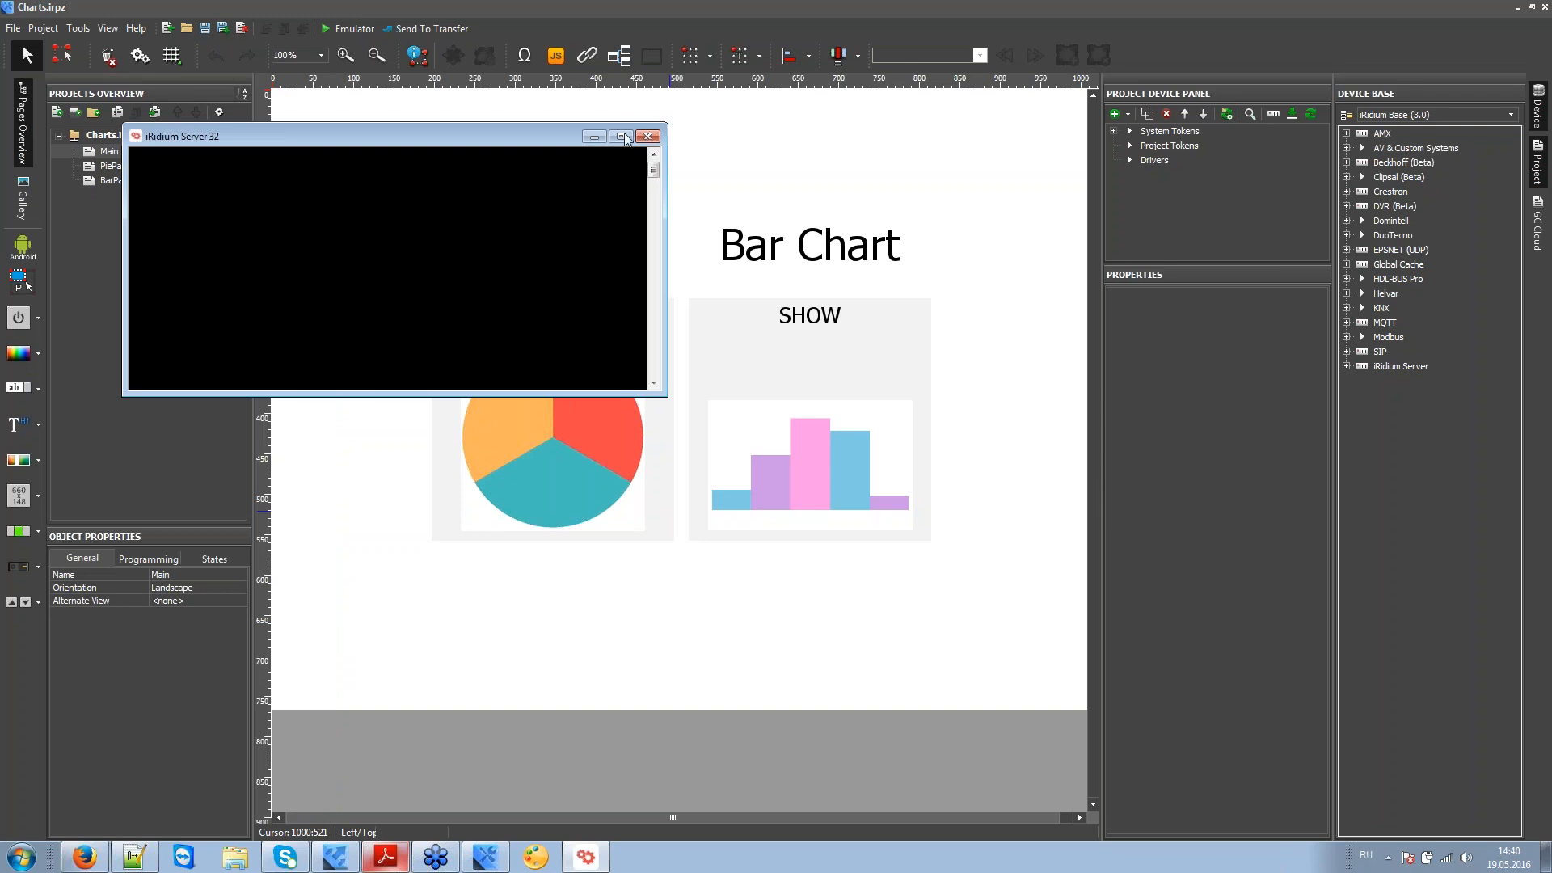
drag(473, 134, 911, 266)
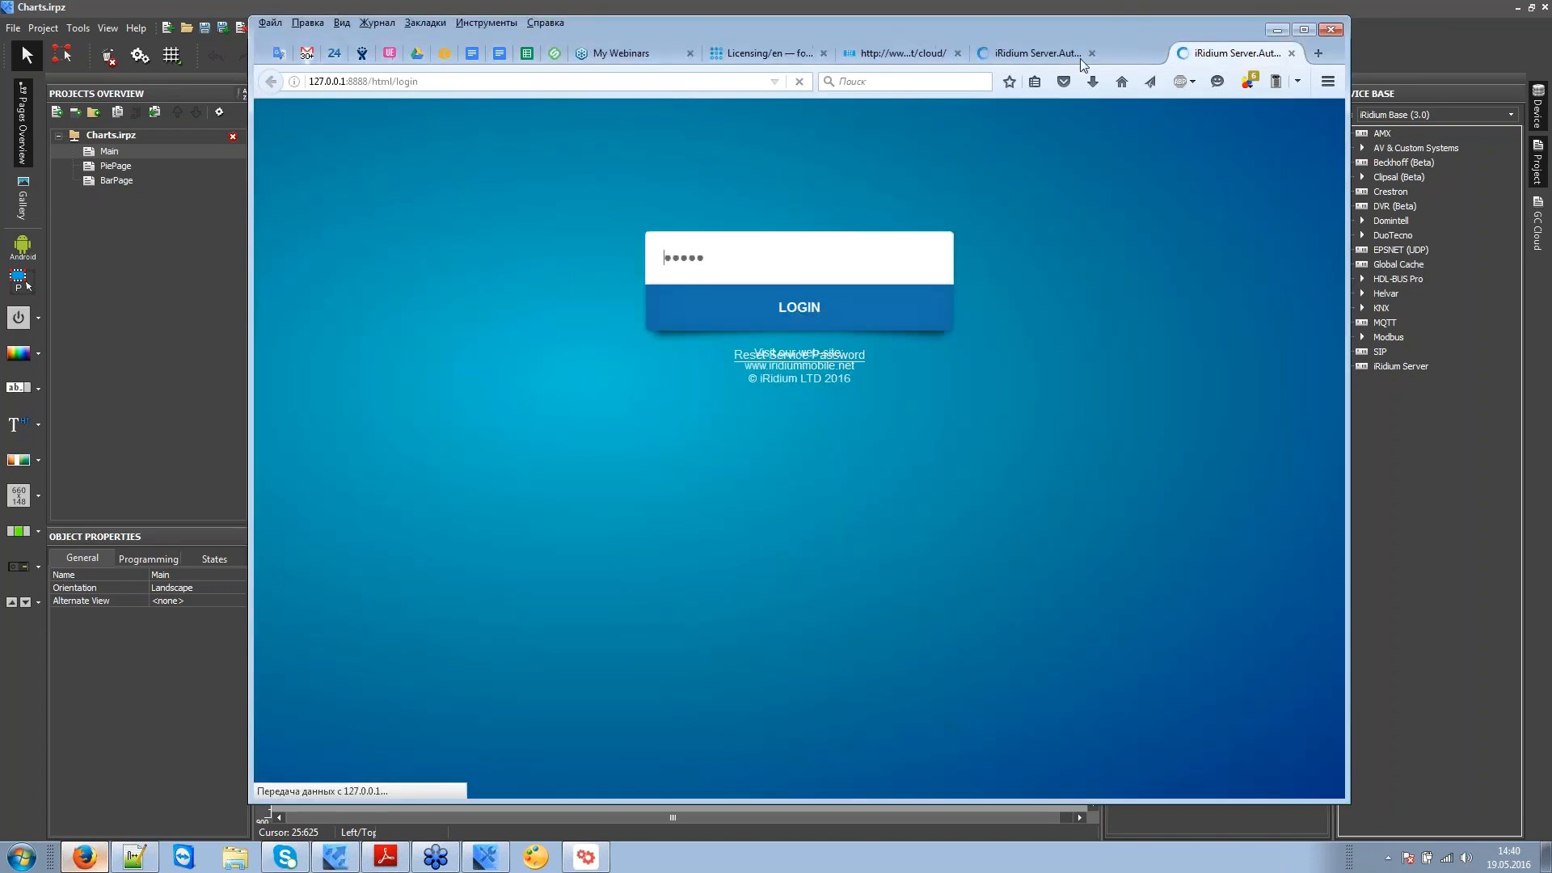
Step: Close the duplicate server page and log in to the iRidium Server web interface with the server password
click(1091, 53)
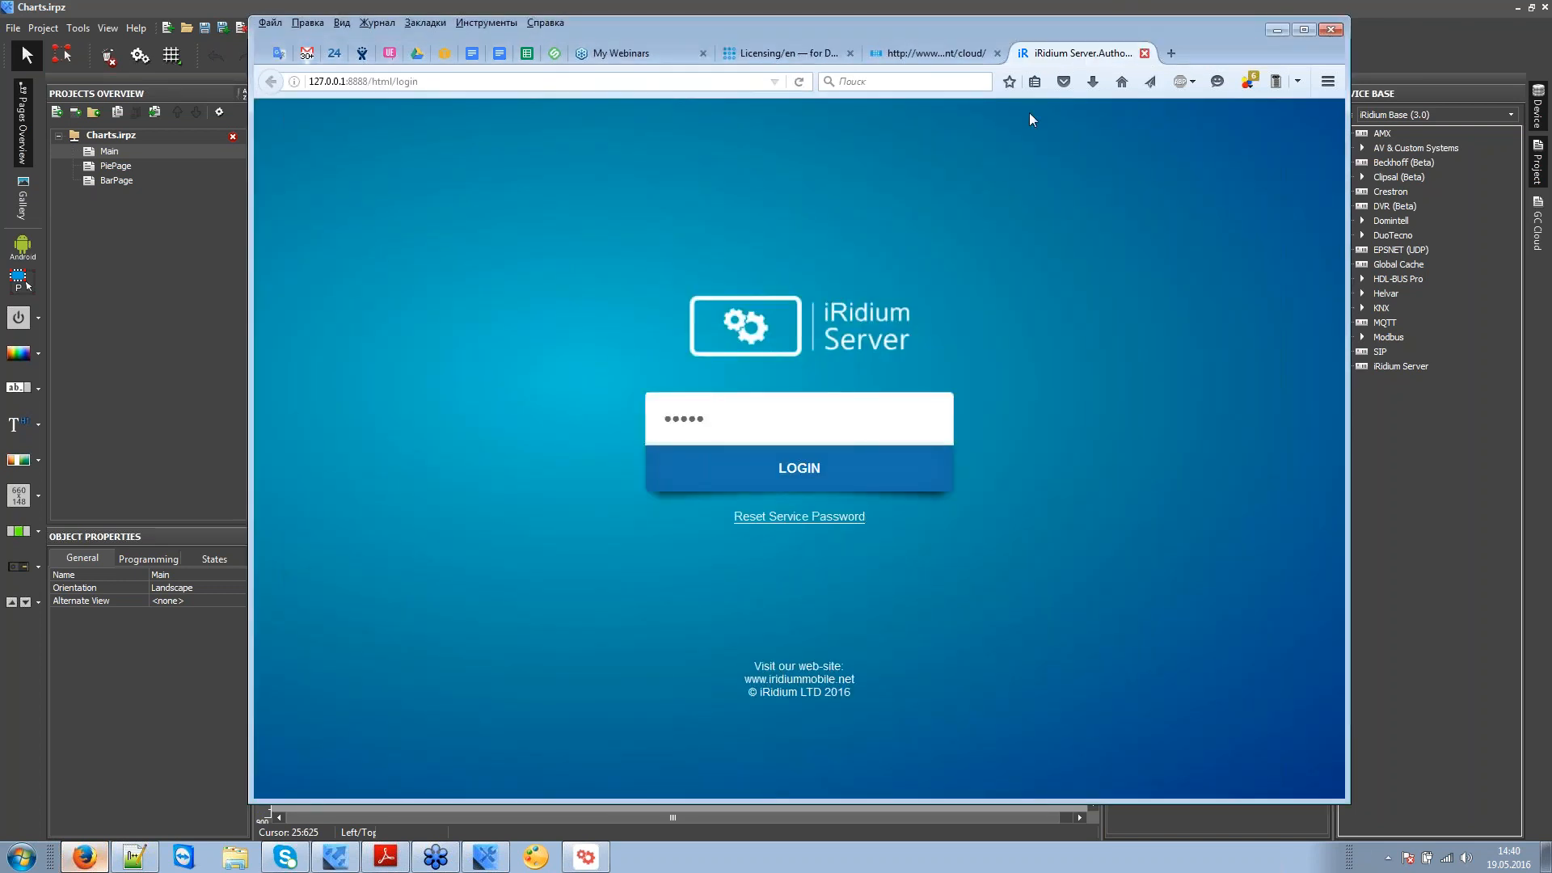
drag(726, 422, 566, 432)
text(••)
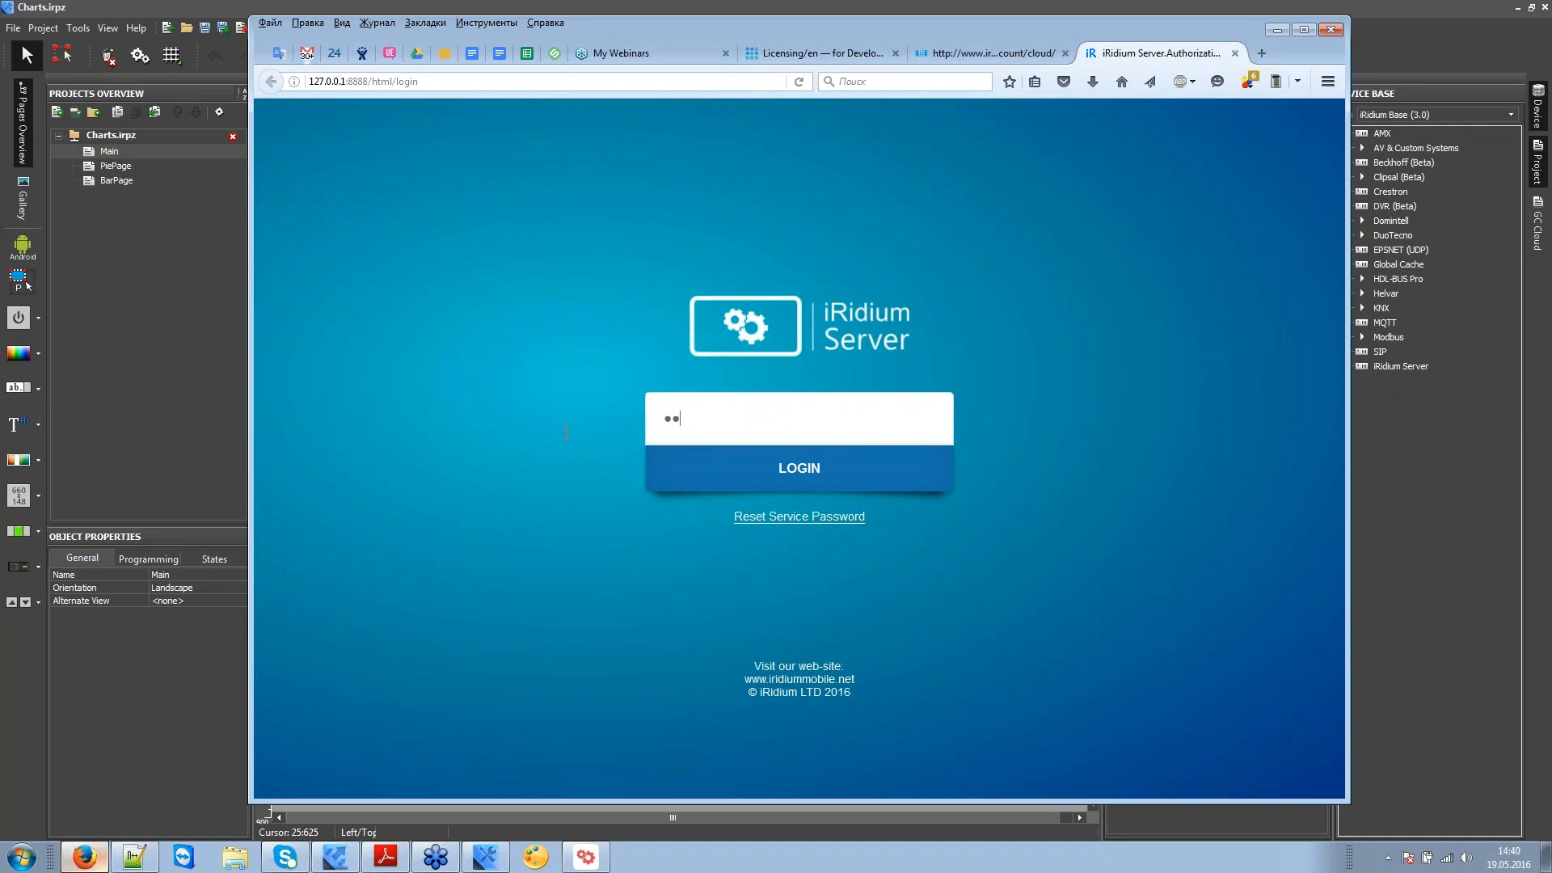
text(••)
key(Return)
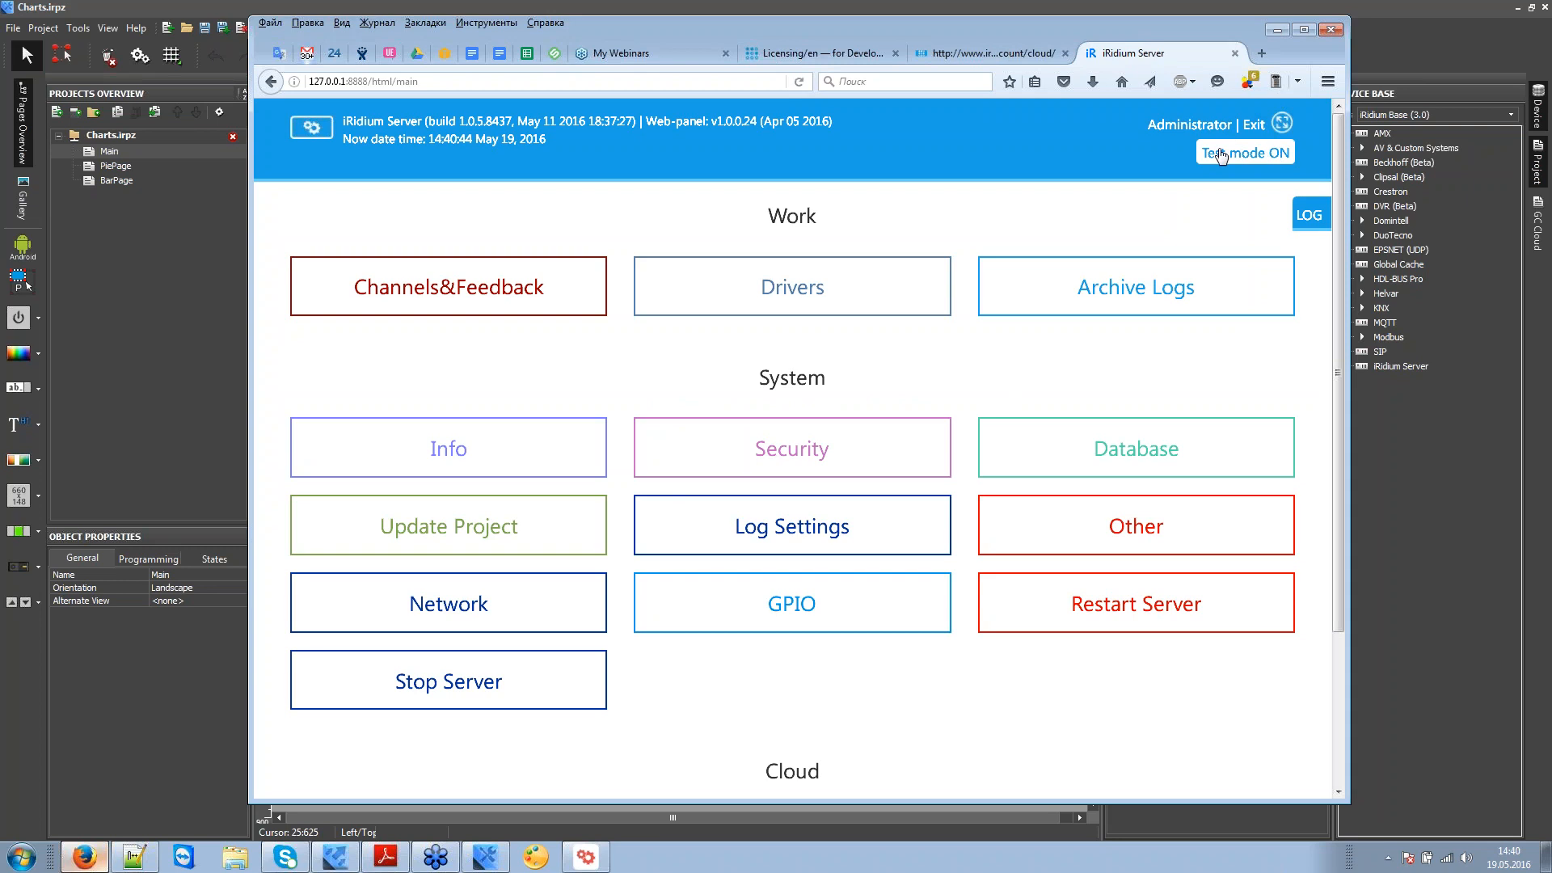
Step: Switch the server's test mode off and back on
click(1265, 154)
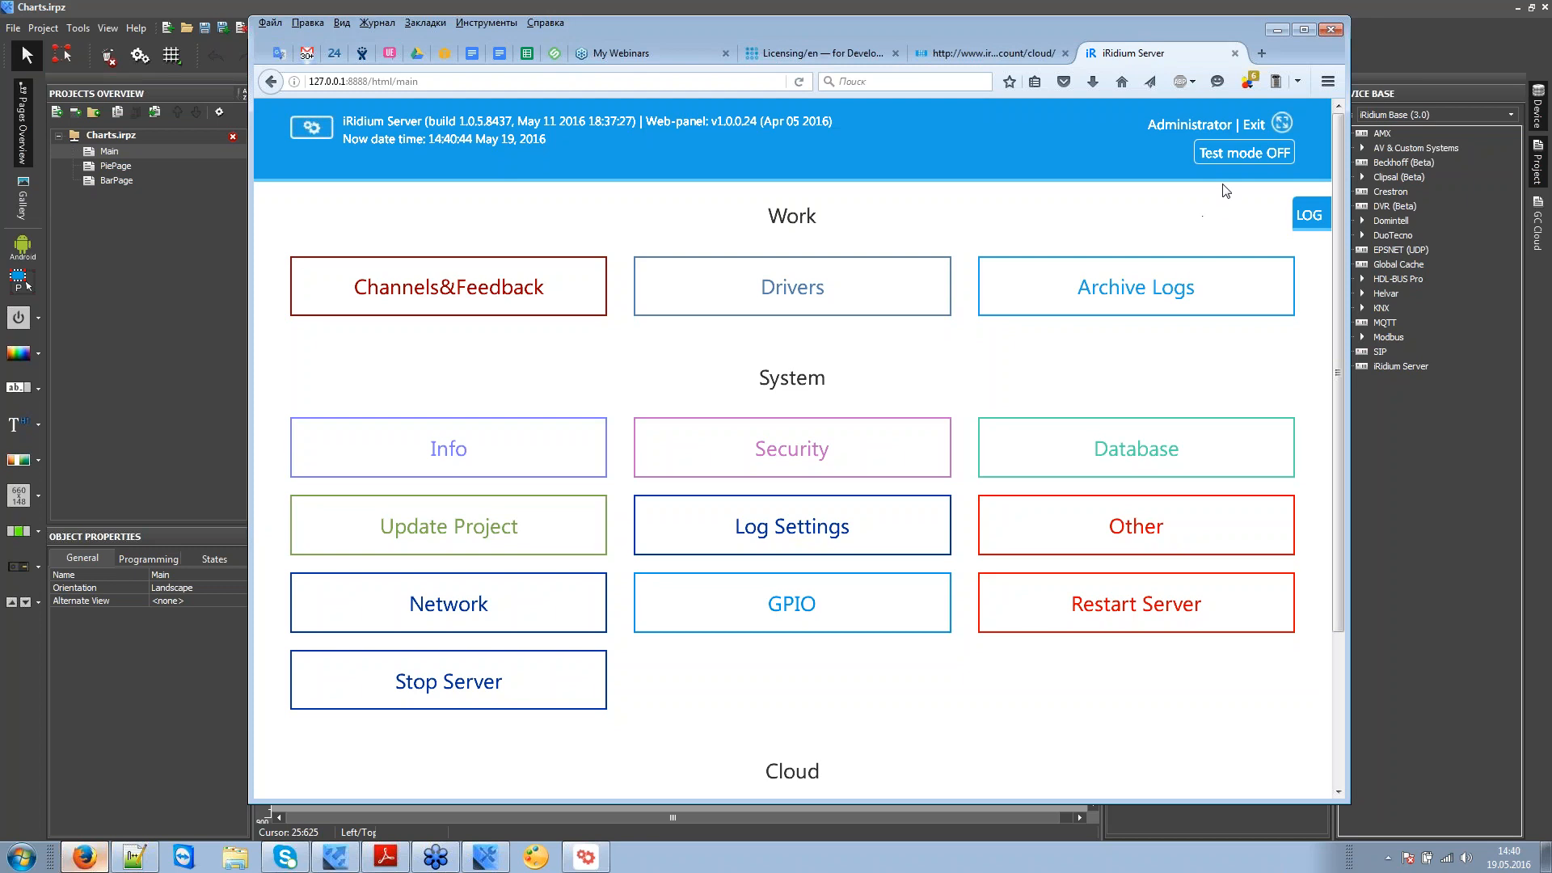
click(1249, 155)
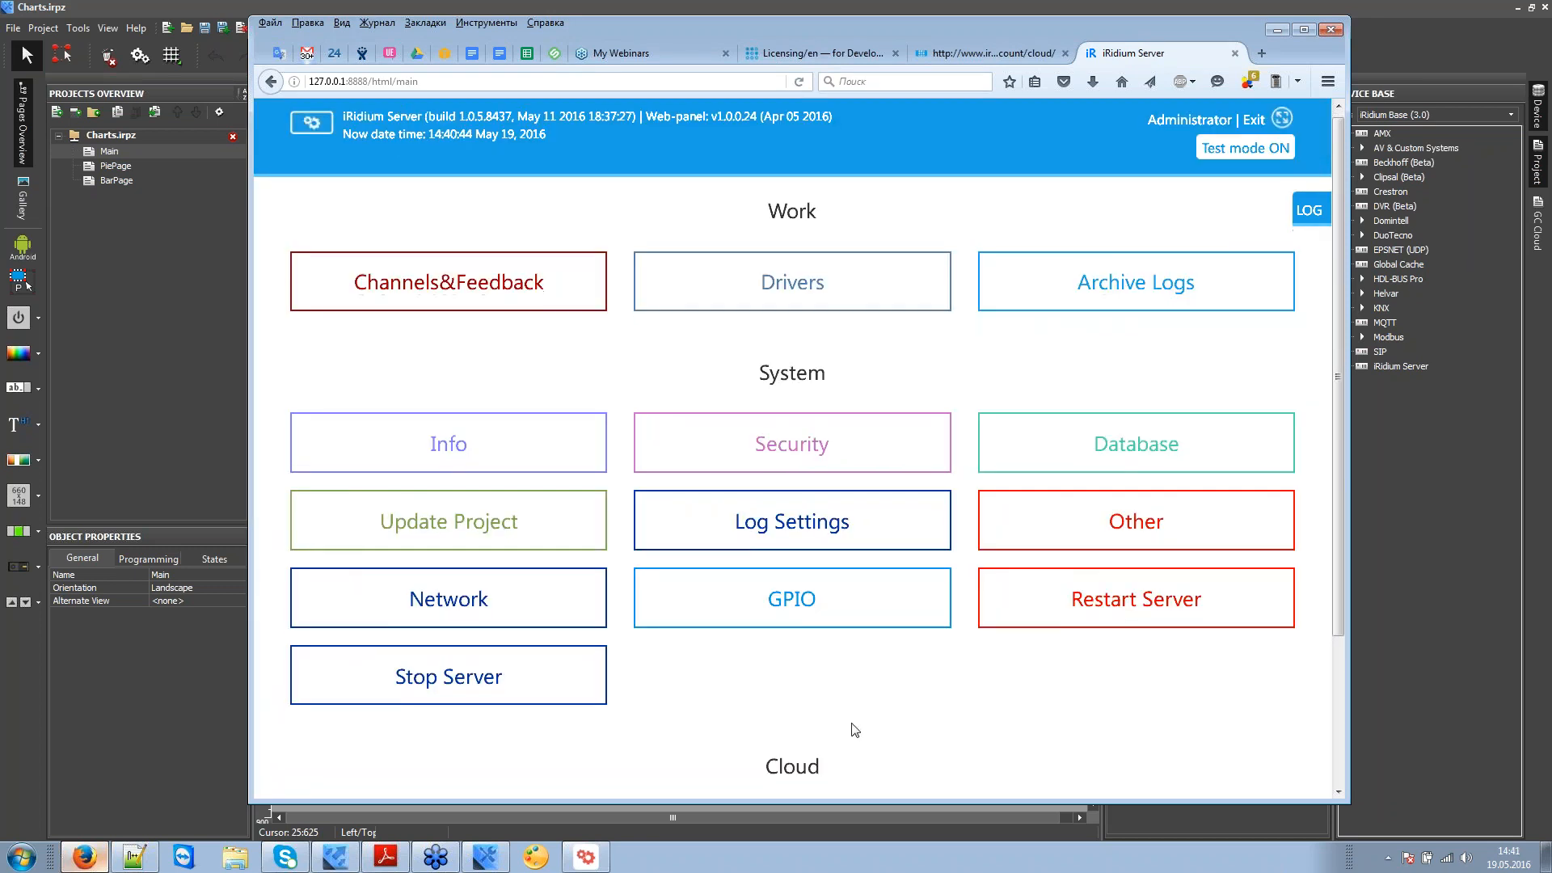
Step: Deactivate the server in its cloud settings, authorising the deactivation with the iRidium account password
scroll(848, 735, down, 5)
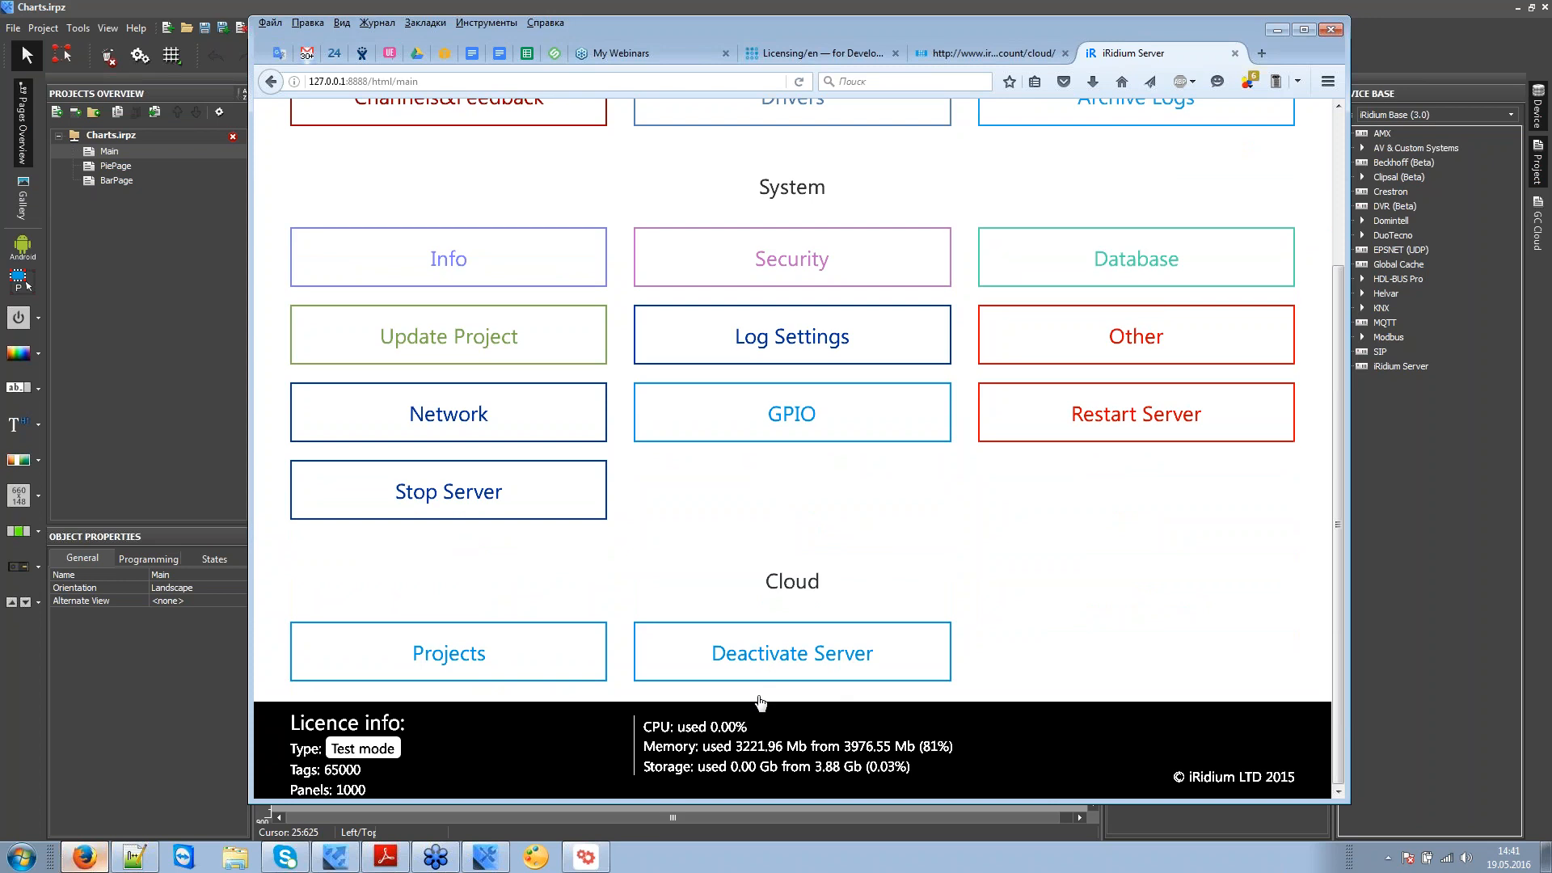
click(697, 635)
click(366, 346)
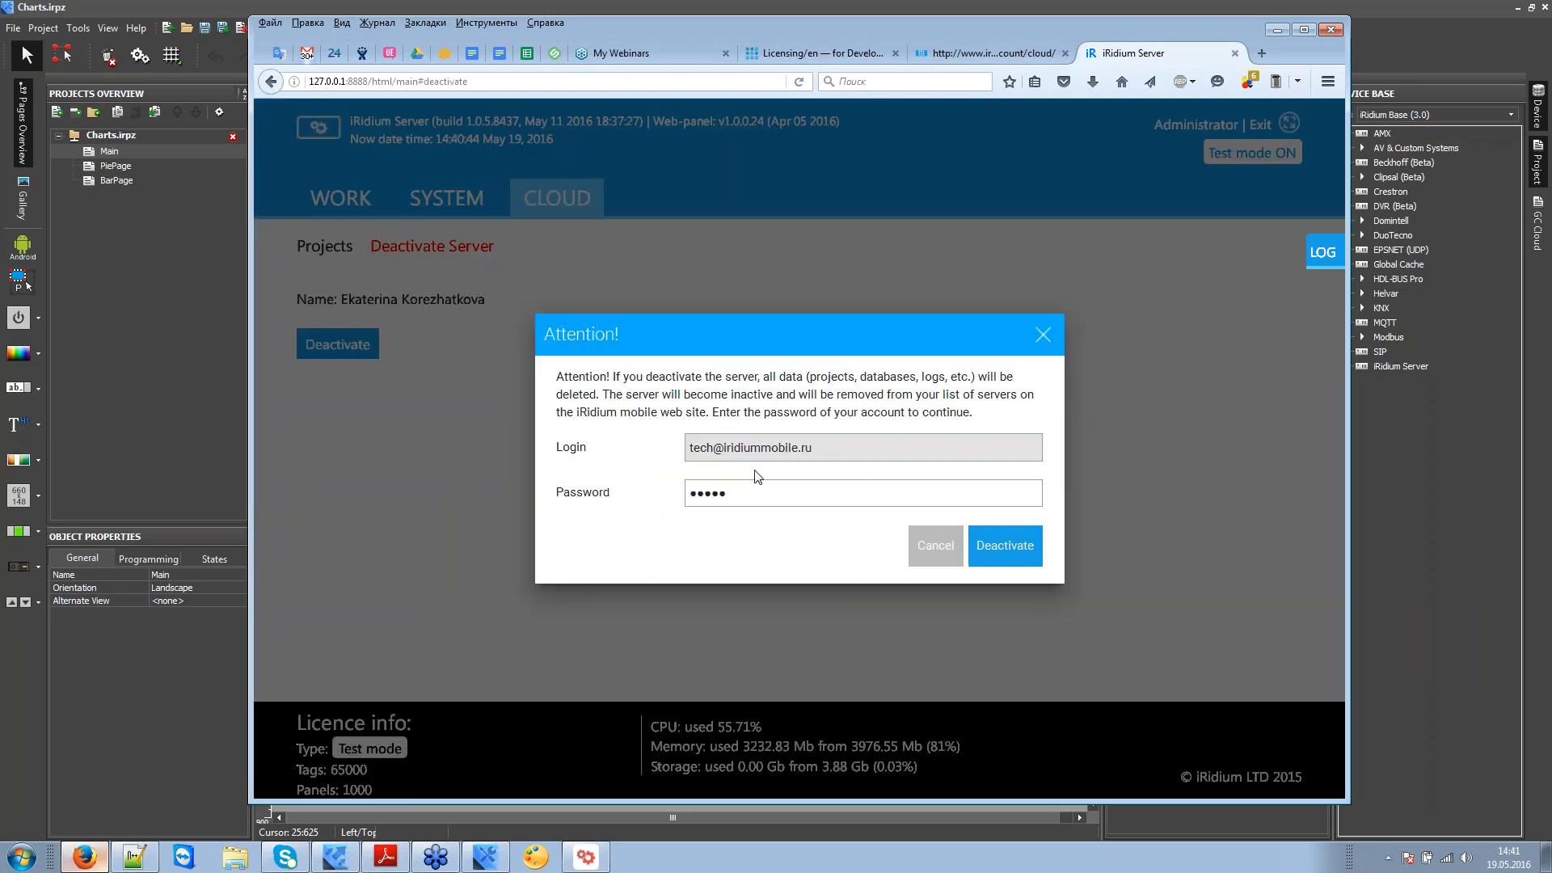
click(592, 487)
text(***)
key(BackSpace)
key(BackSpace)
key(BackSpace)
text(***************)
click(1020, 564)
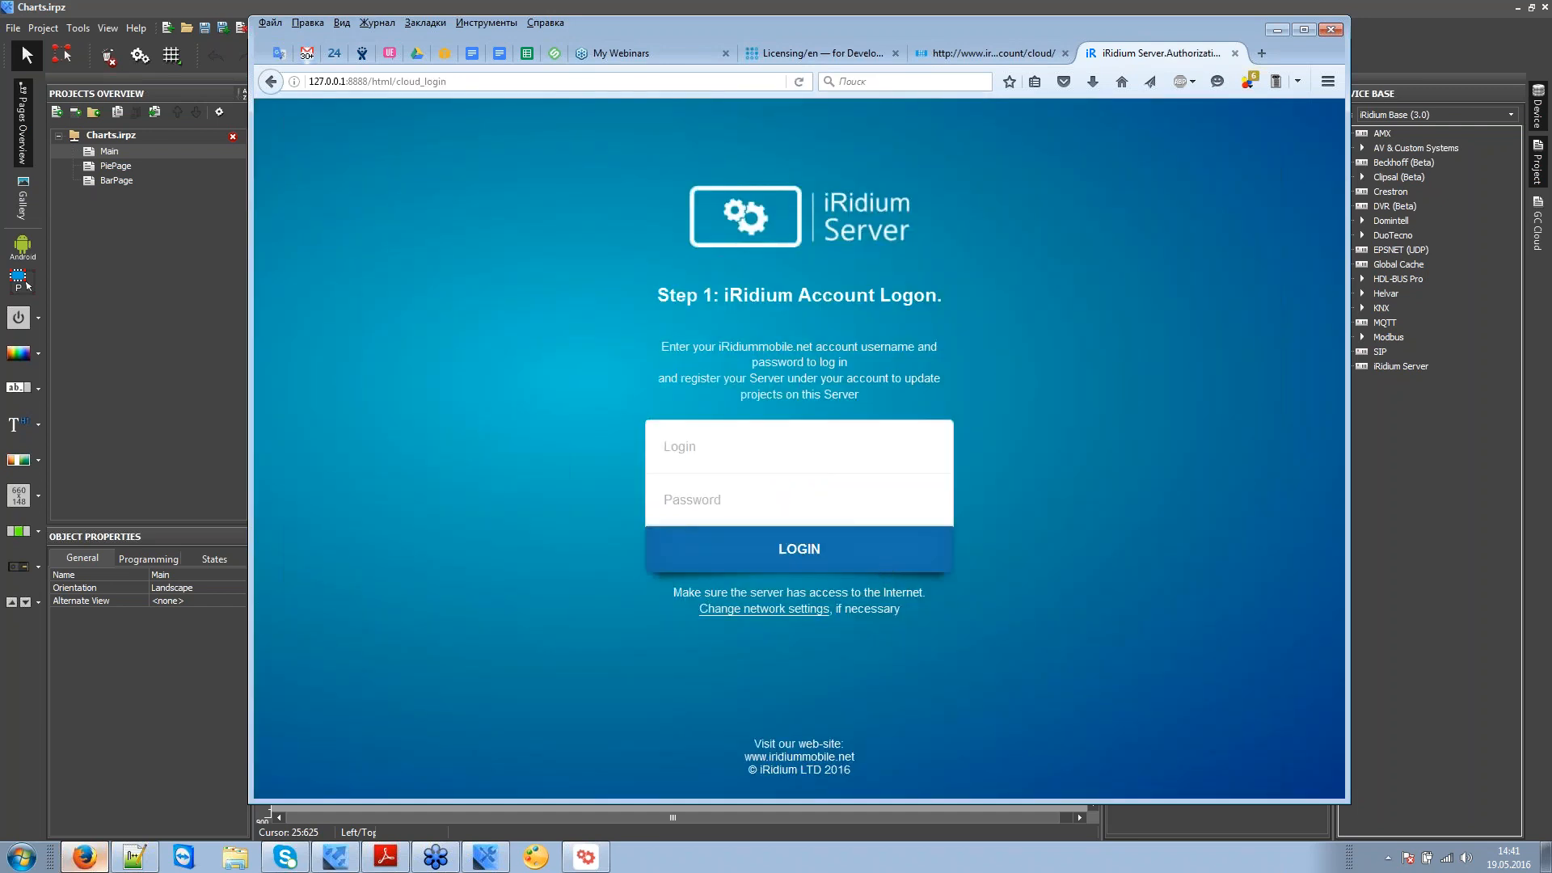
Step: Review the Step 1 logon instructions and sign the server in to the iRidium account with the account login and password
drag(628, 297, 969, 395)
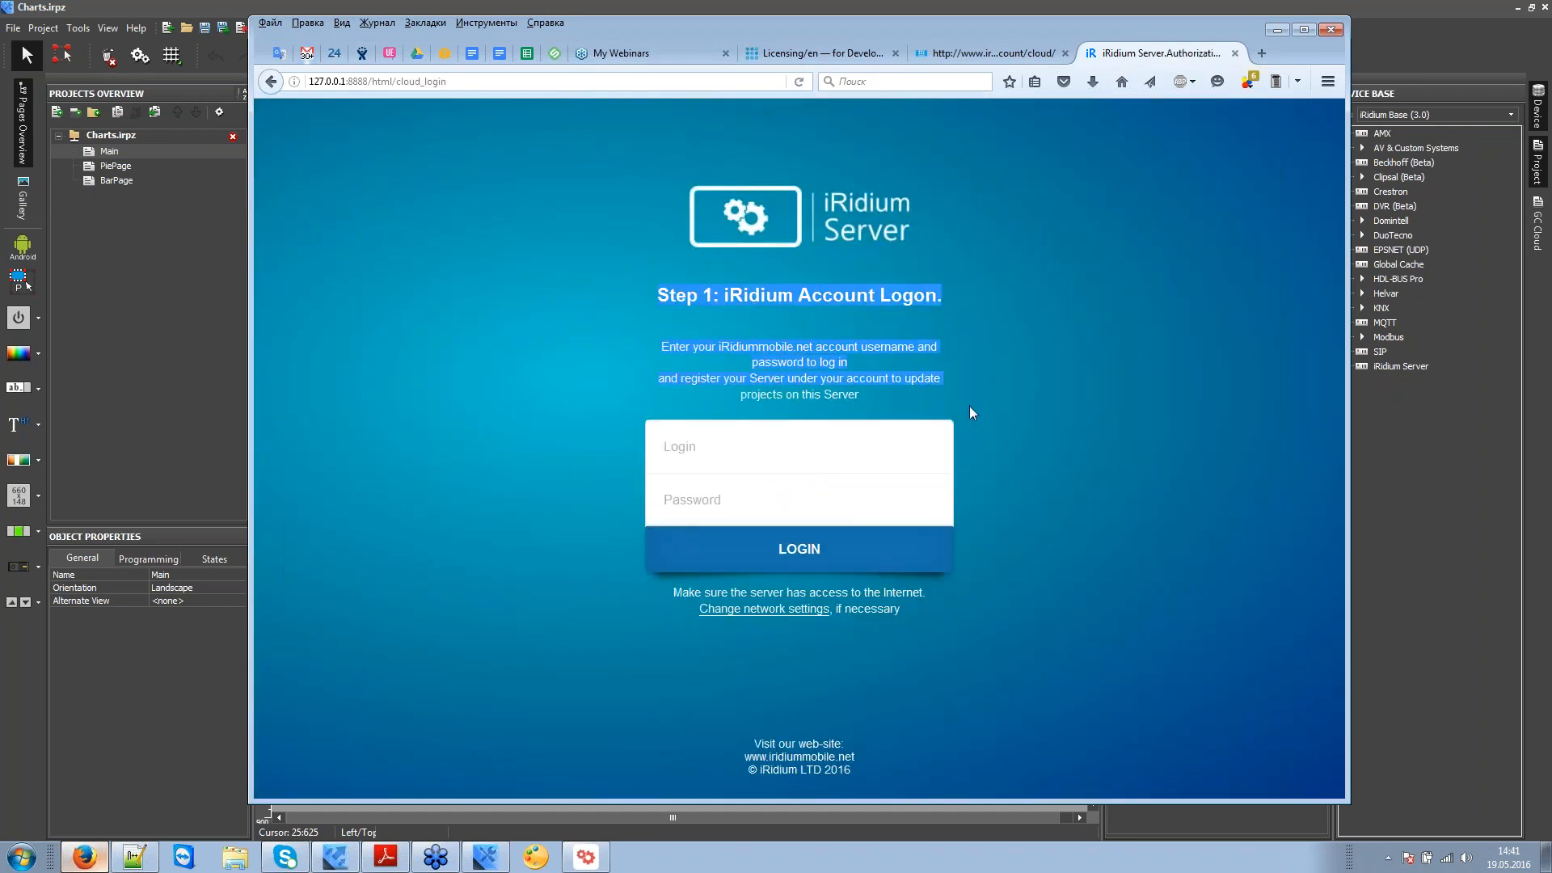
click(969, 406)
drag(644, 297, 969, 294)
click(981, 286)
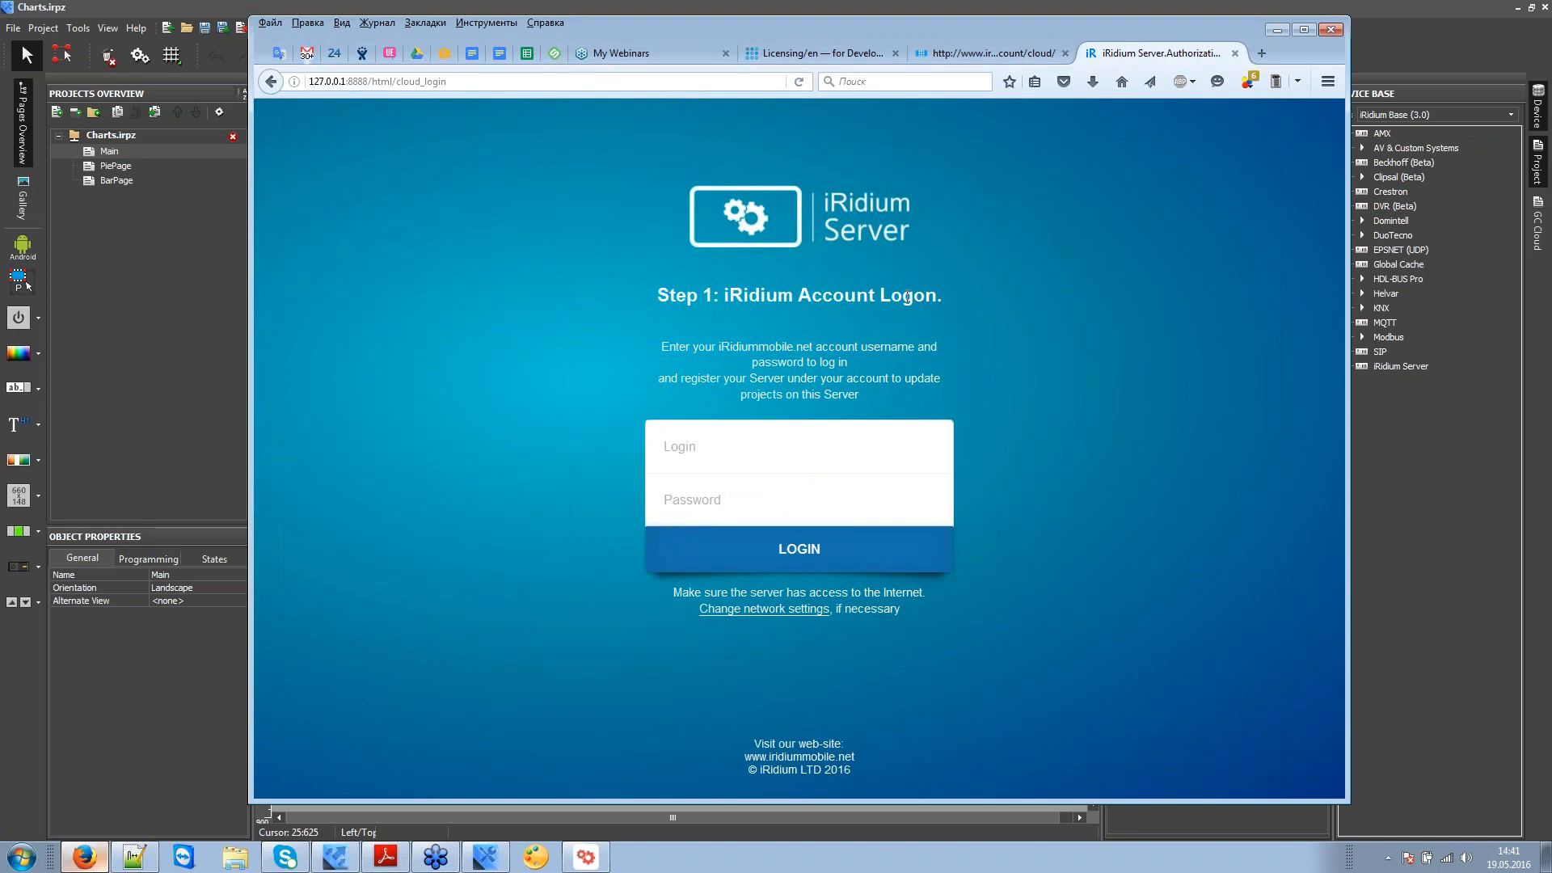
click(697, 449)
text(t)
click(705, 481)
click(835, 510)
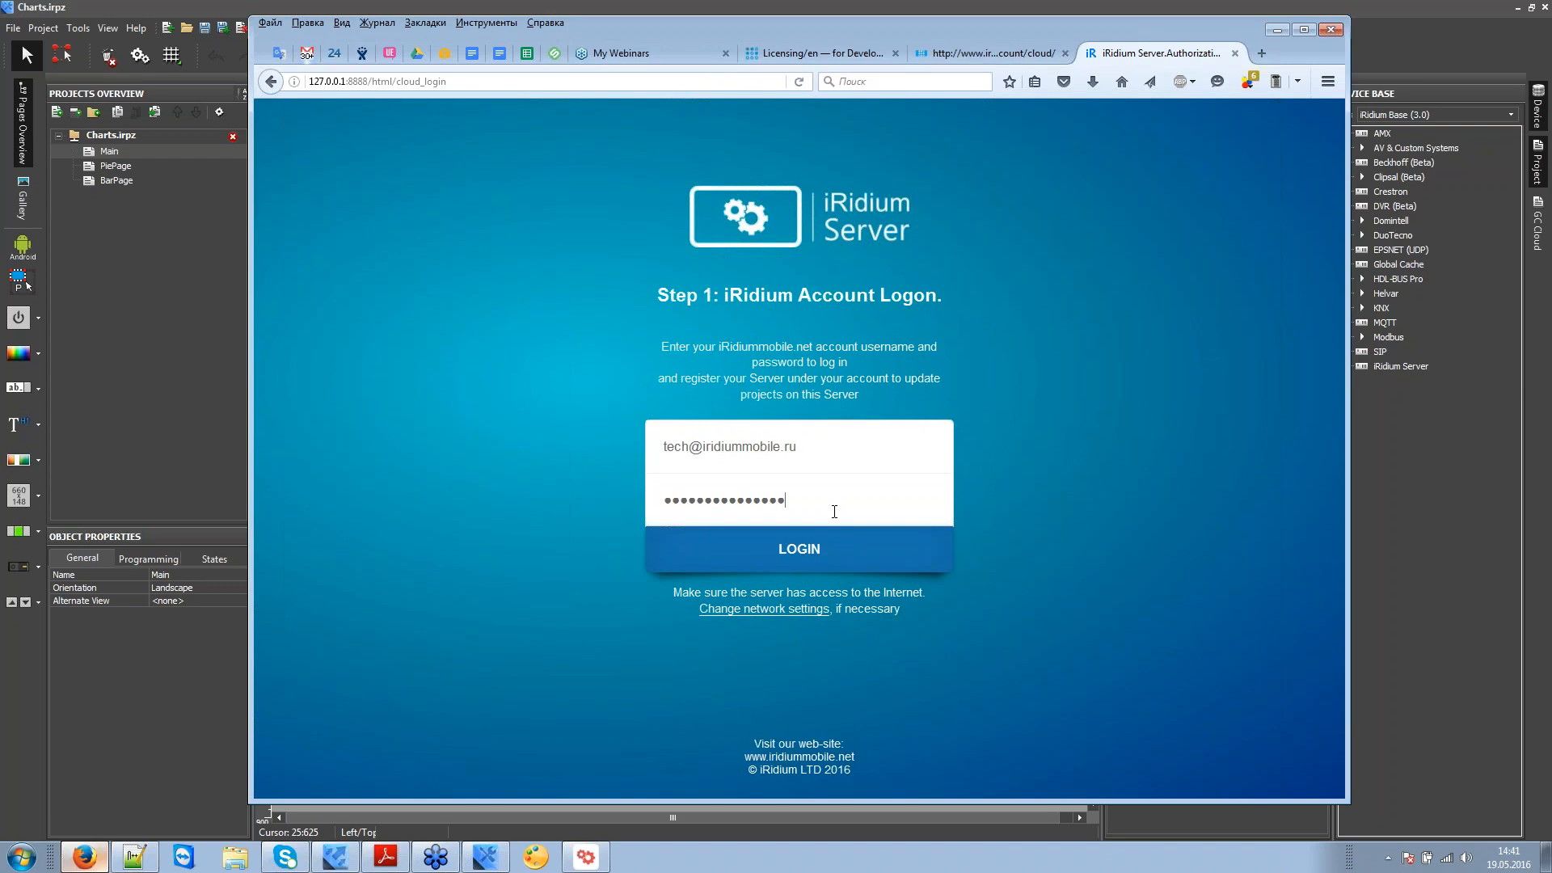
click(802, 563)
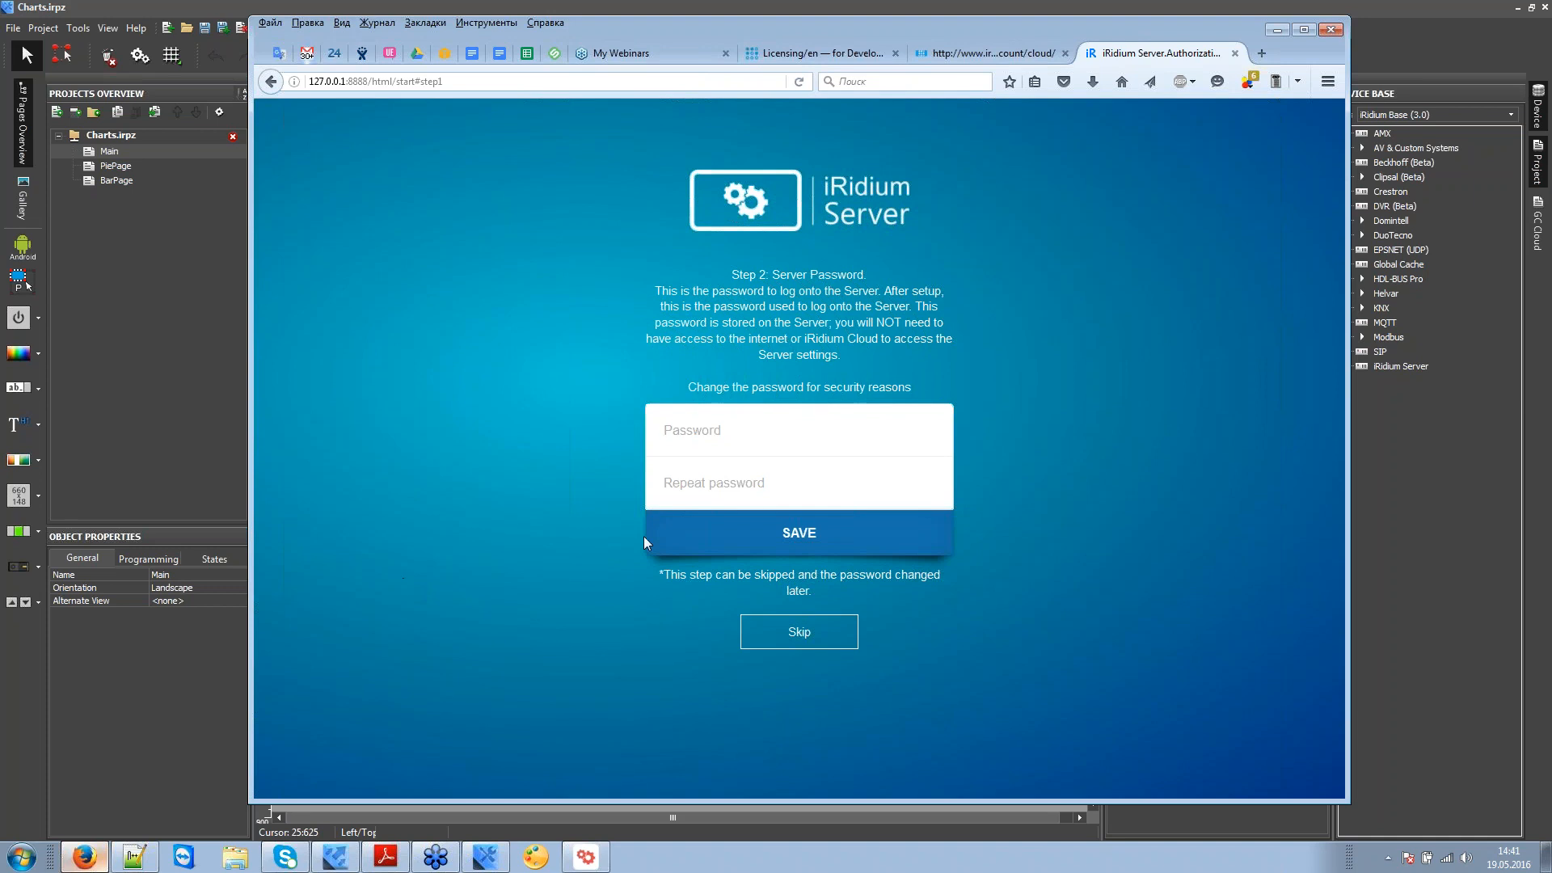
Step: Skip changing the server password and assign the Office object's notify create.sirpz project to the server
click(694, 445)
click(801, 635)
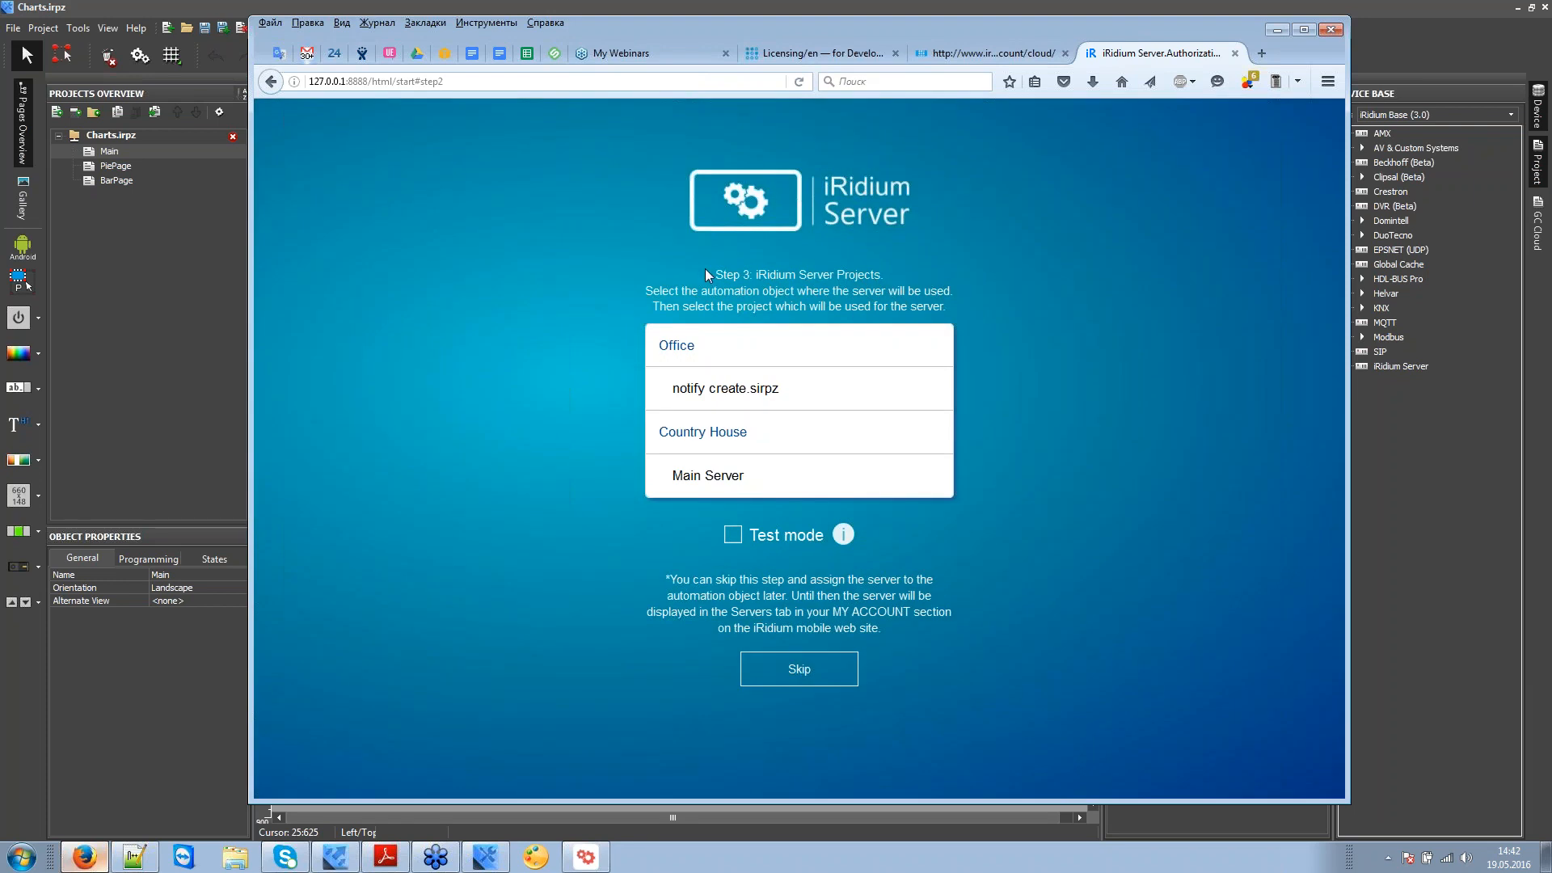
triple_click(925, 274)
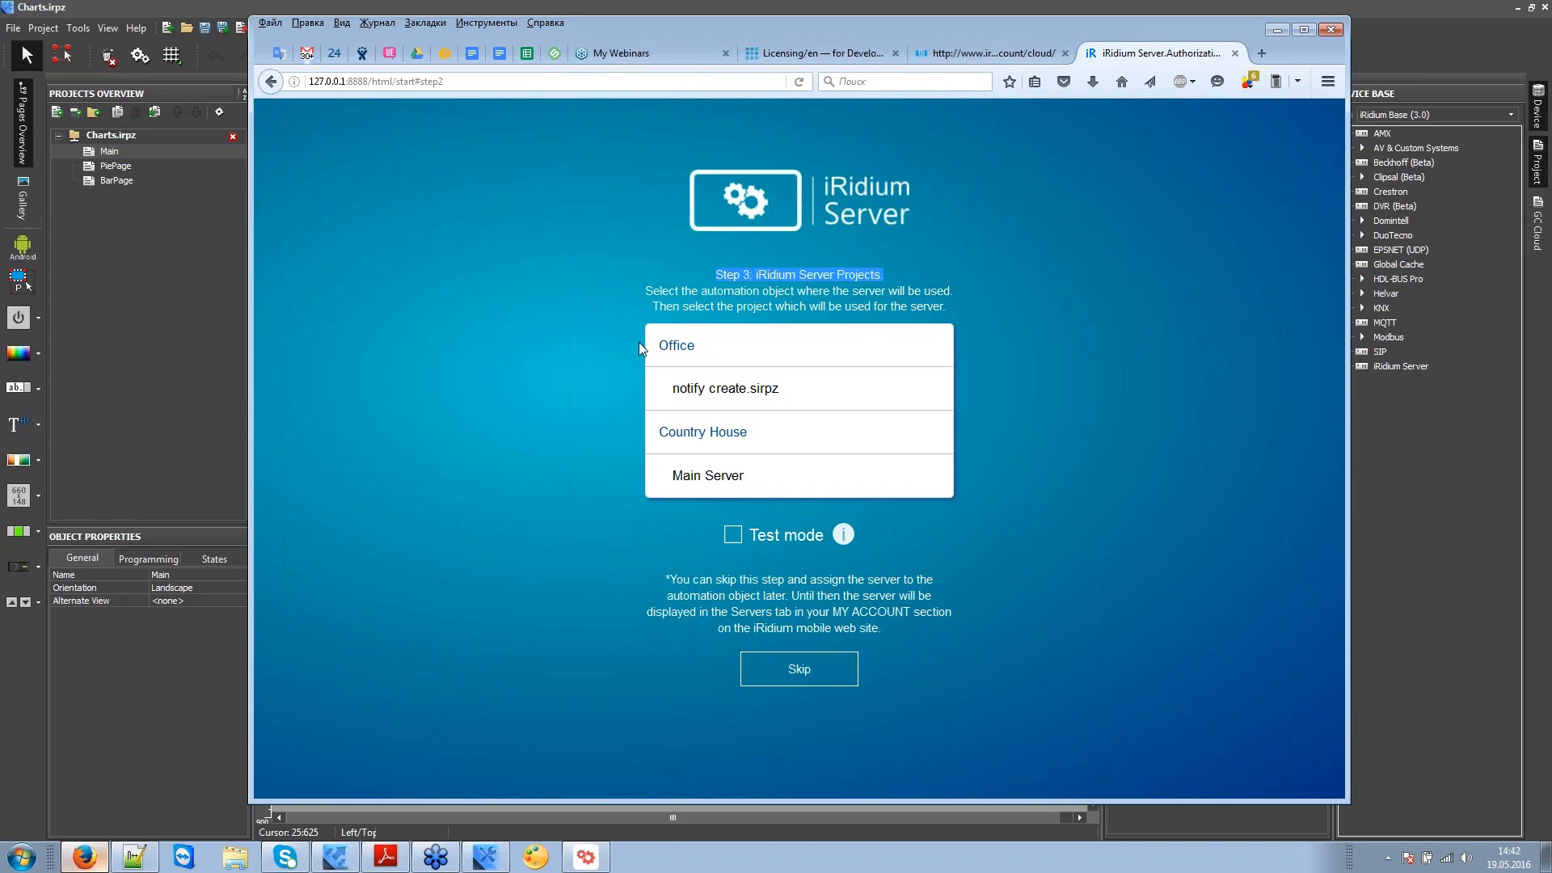
drag(633, 346, 697, 348)
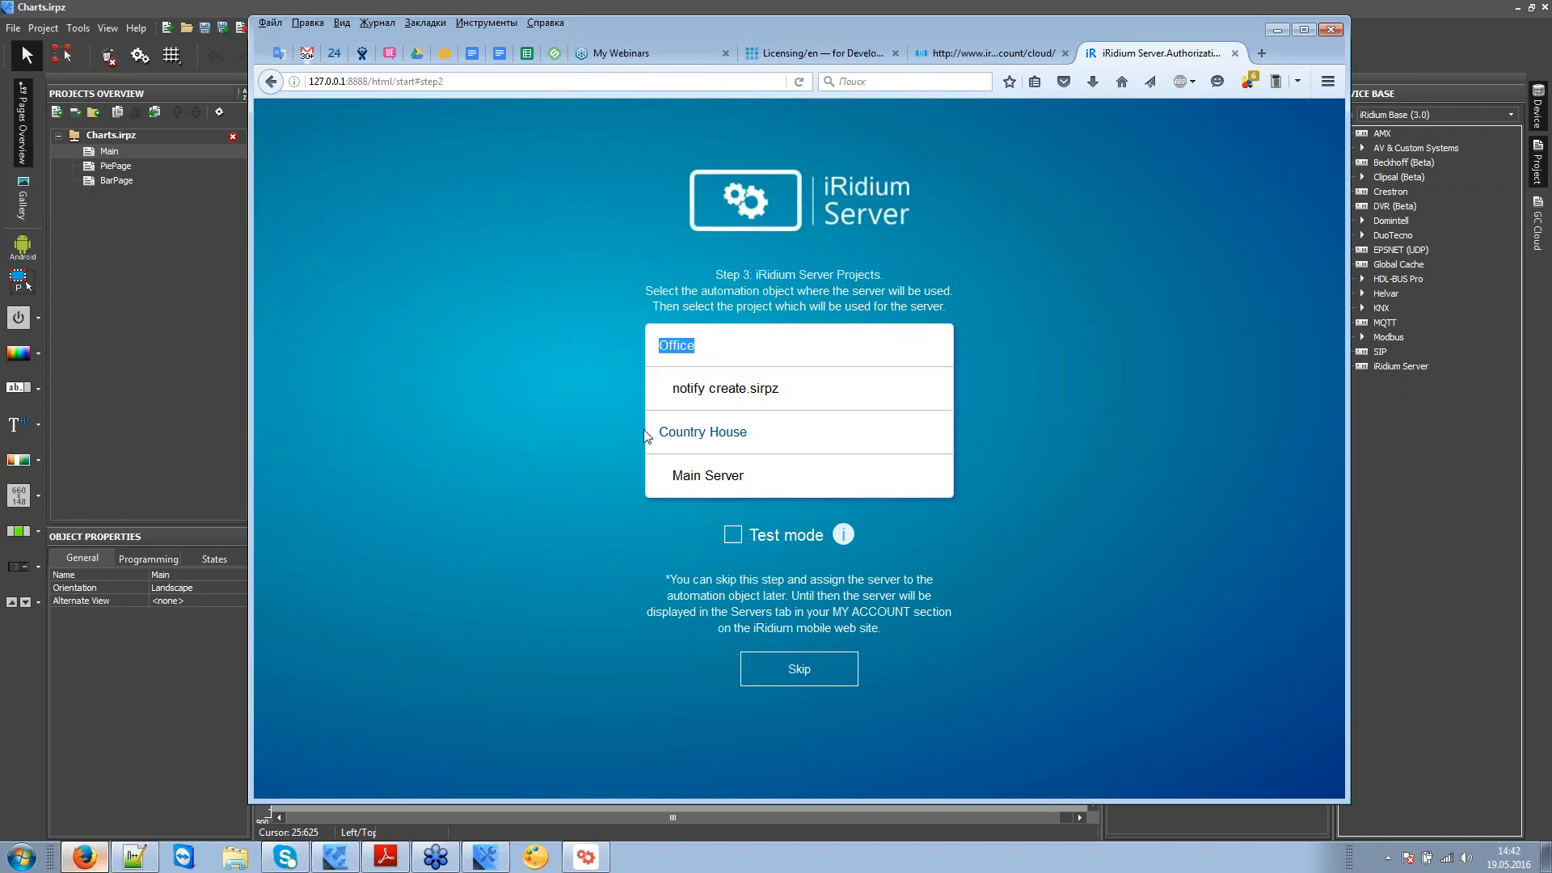
drag(644, 429, 770, 440)
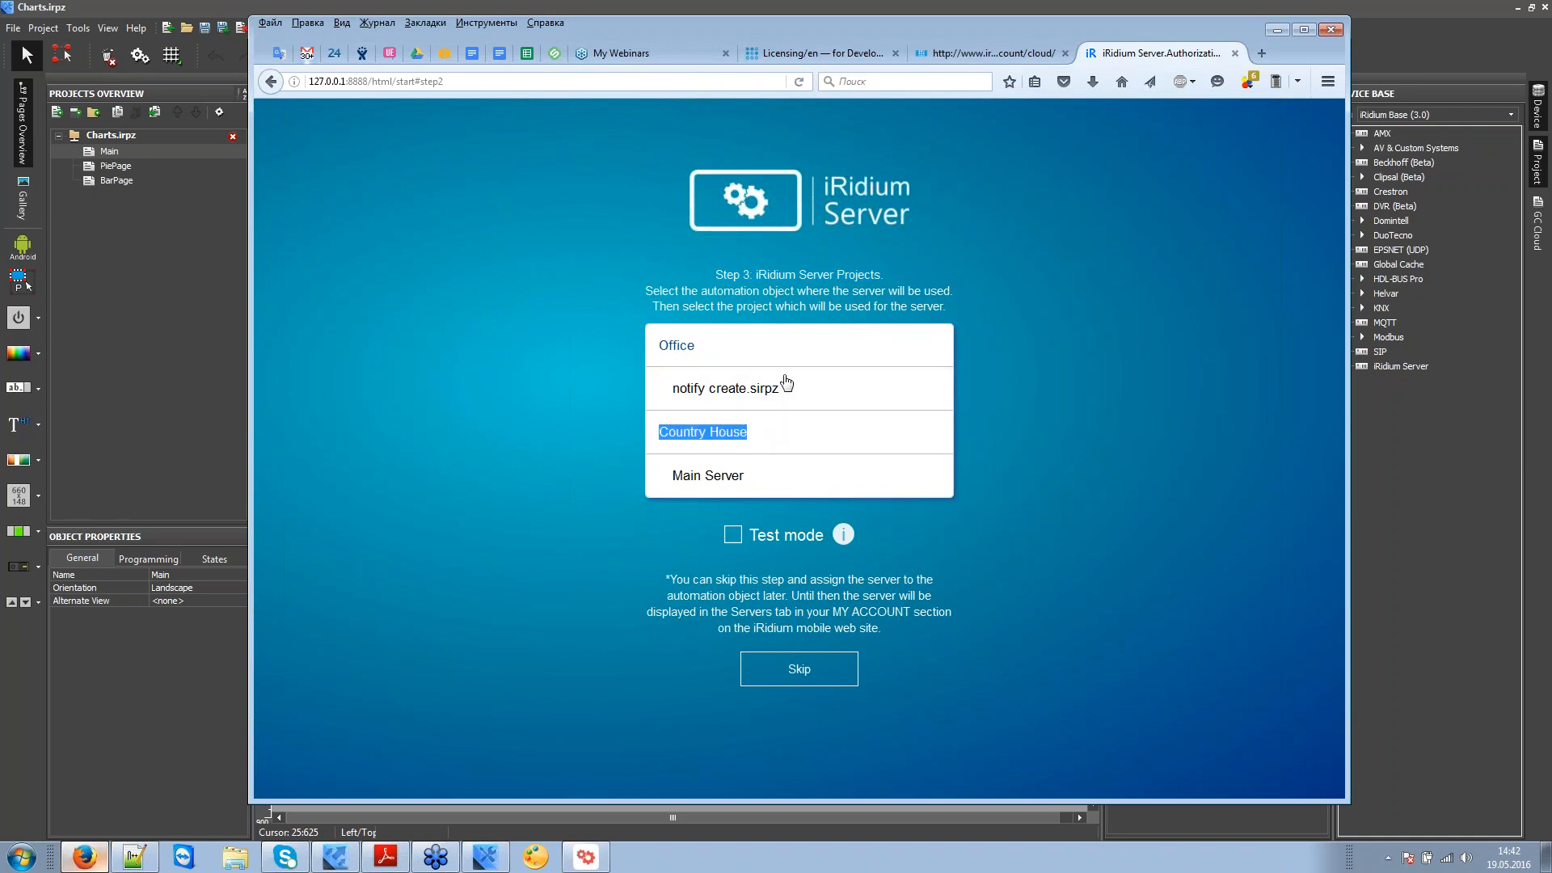
double_click(702, 395)
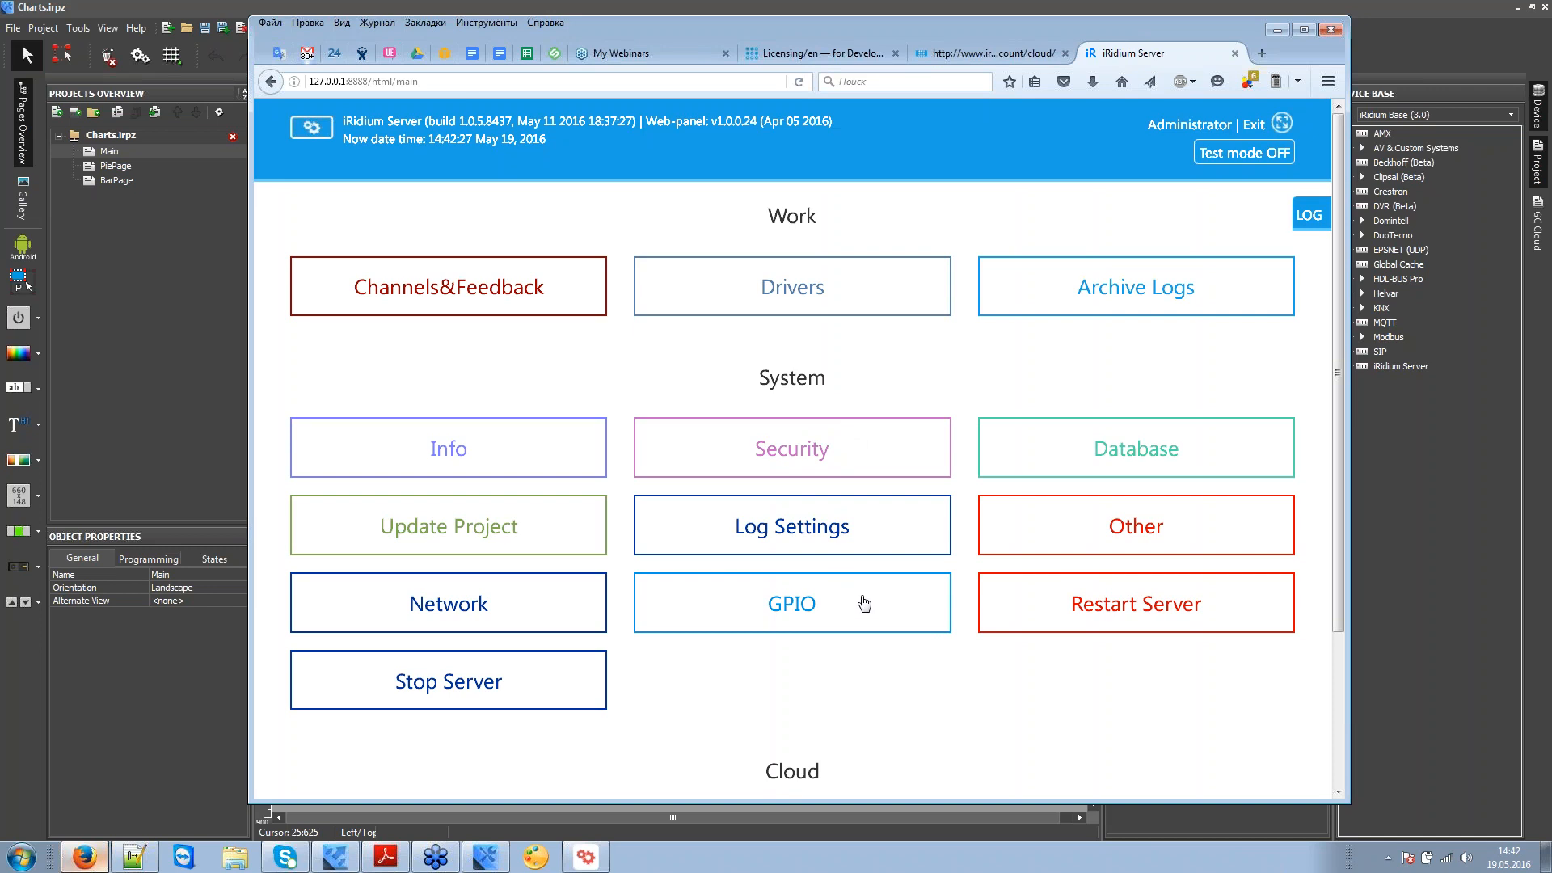
Step: View the Deactivate Server page and its licence info, and open the server's Channels&Feedback page
scroll(858, 605, down, 1)
scroll(841, 608, down, 2)
click(832, 613)
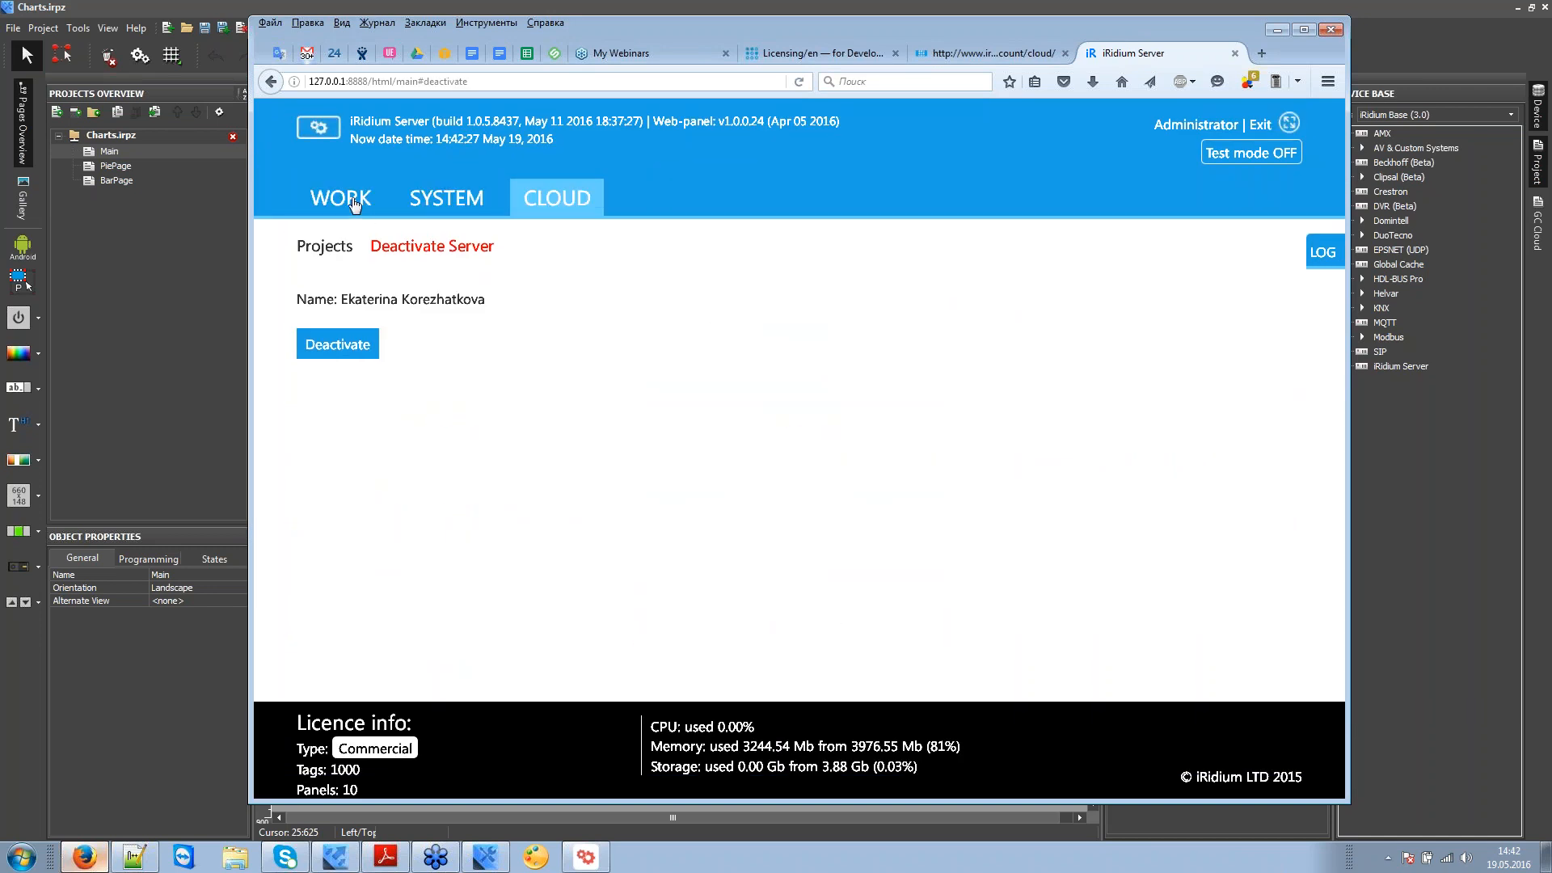
click(351, 203)
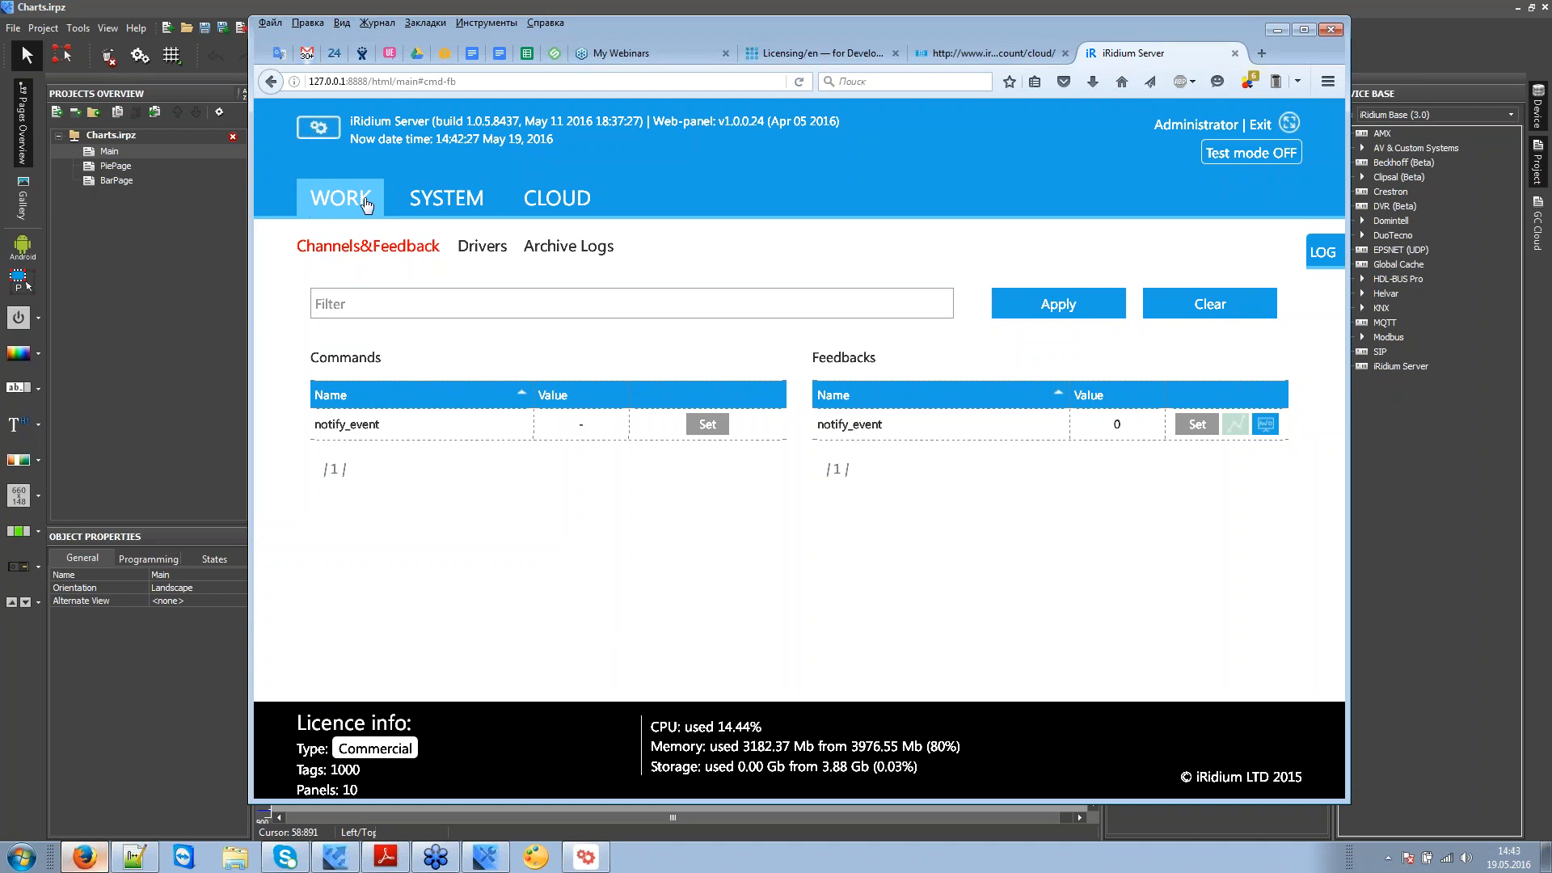
Step: Open the server's cloud Projects page from the home page and display the other objects available for changing the object
click(365, 136)
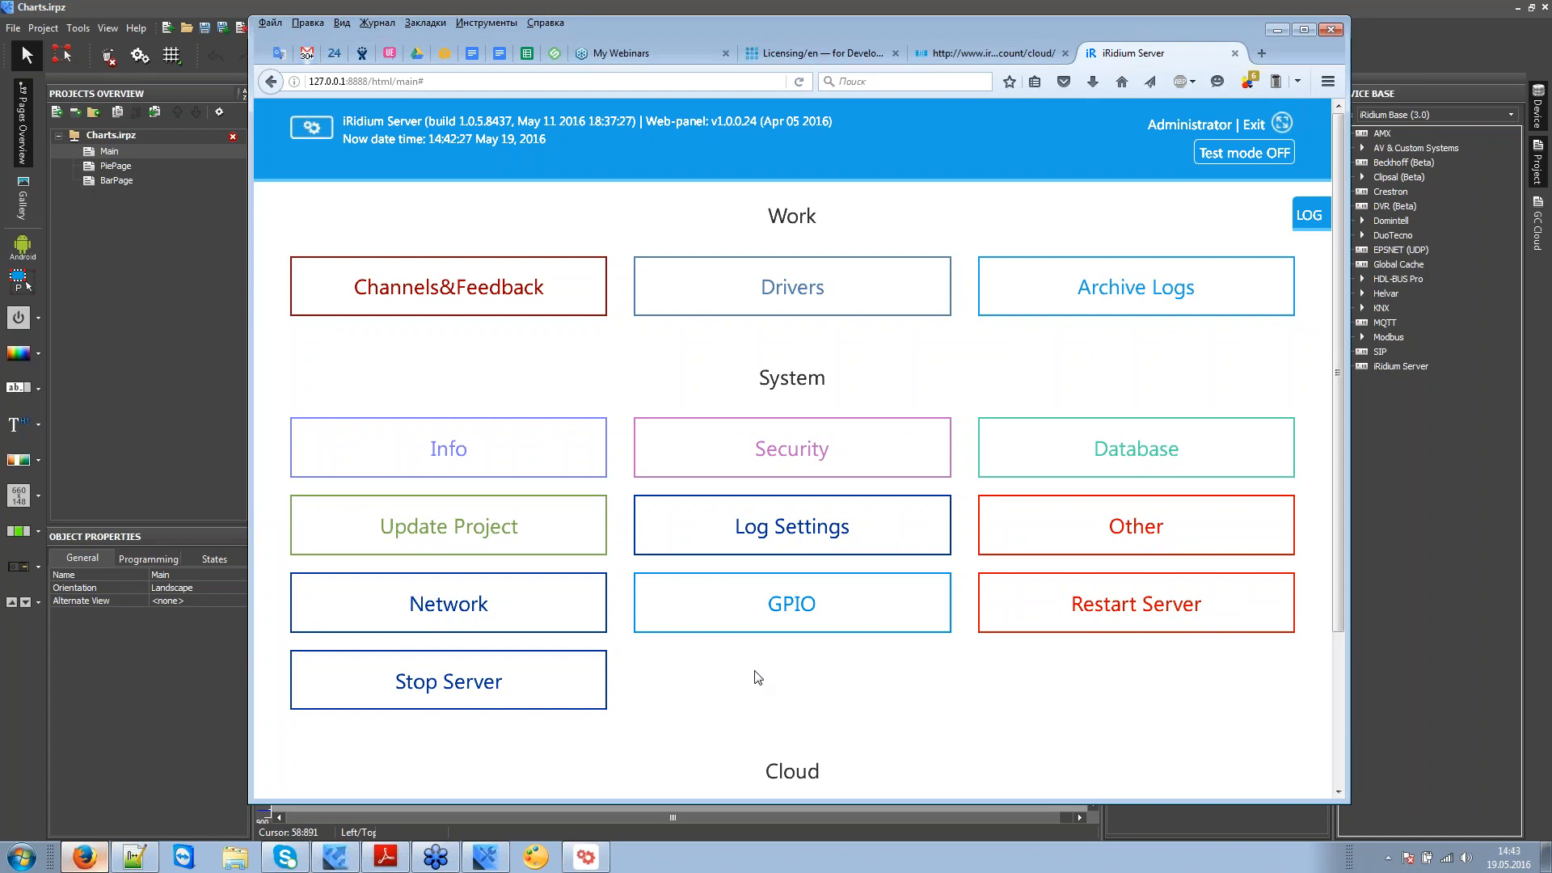
scroll(757, 677, down, 2)
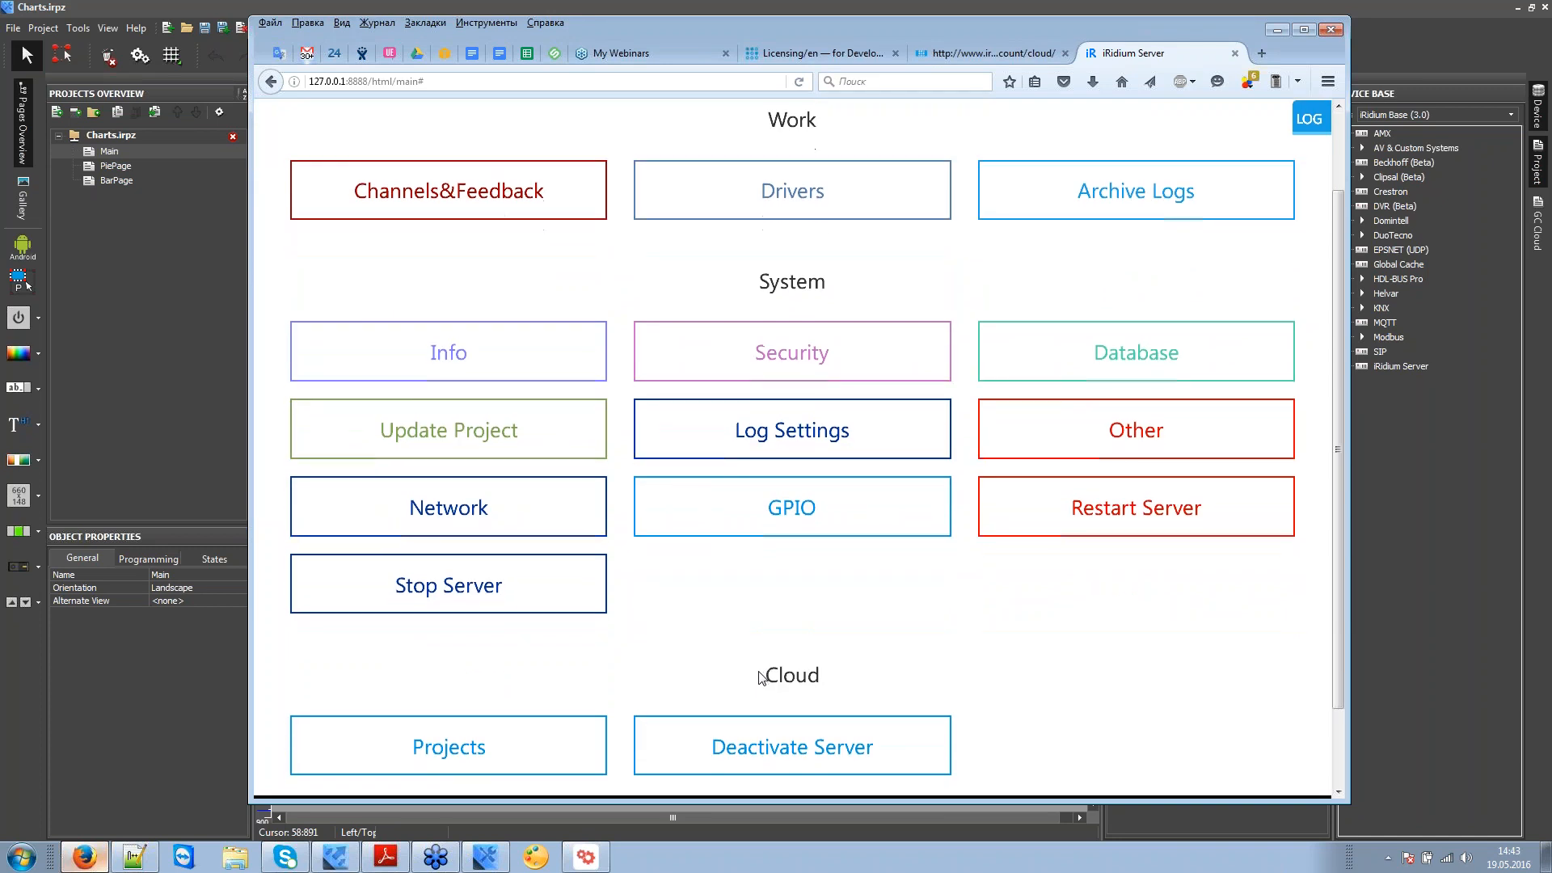
scroll(647, 683, down, 2)
click(524, 682)
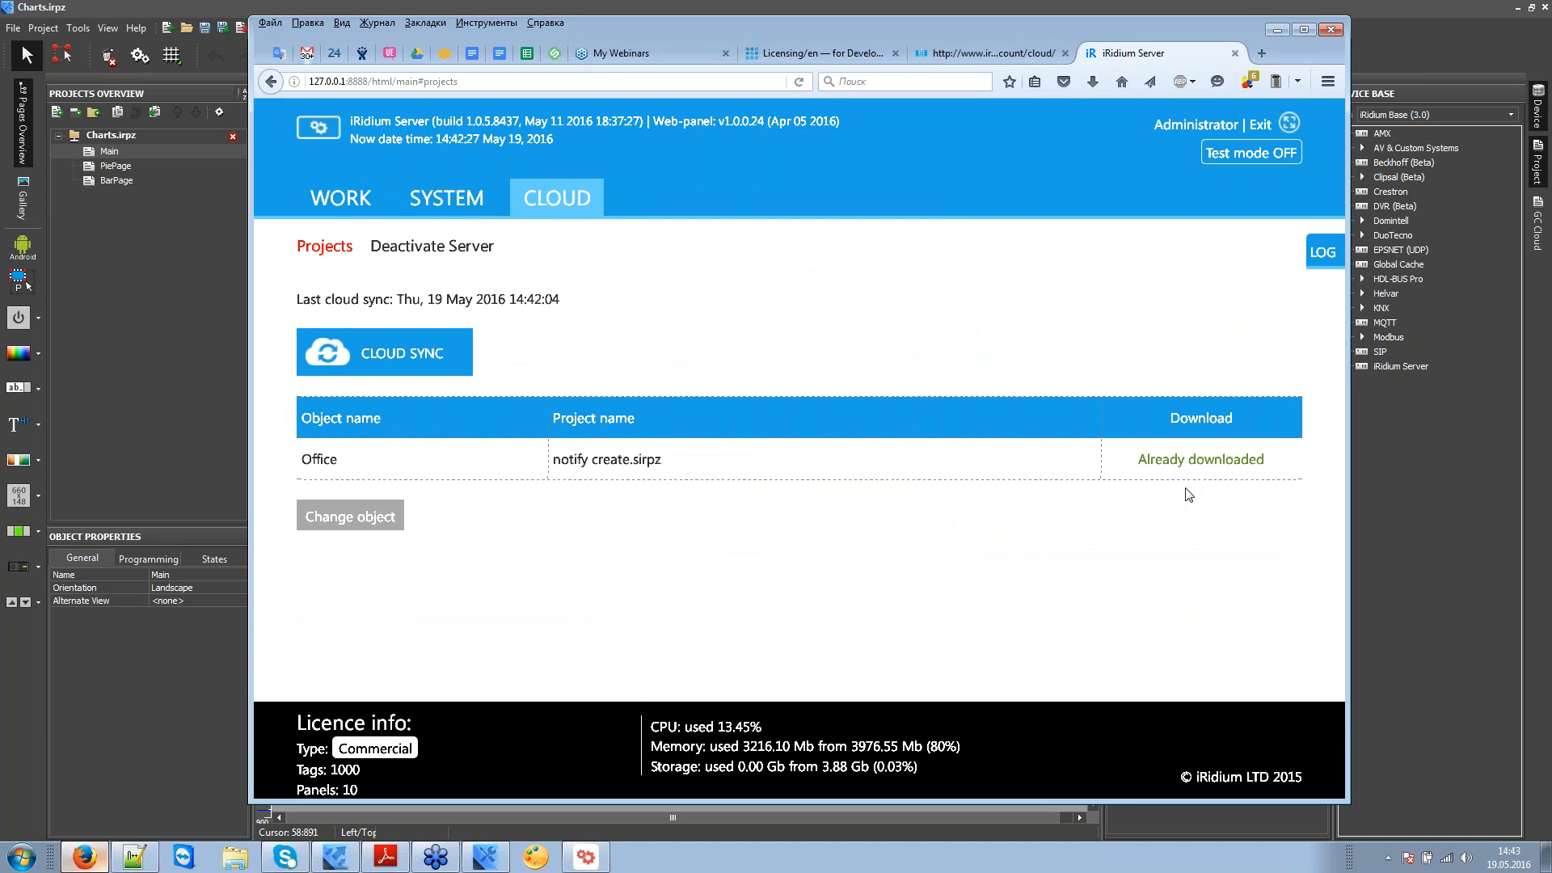
click(376, 526)
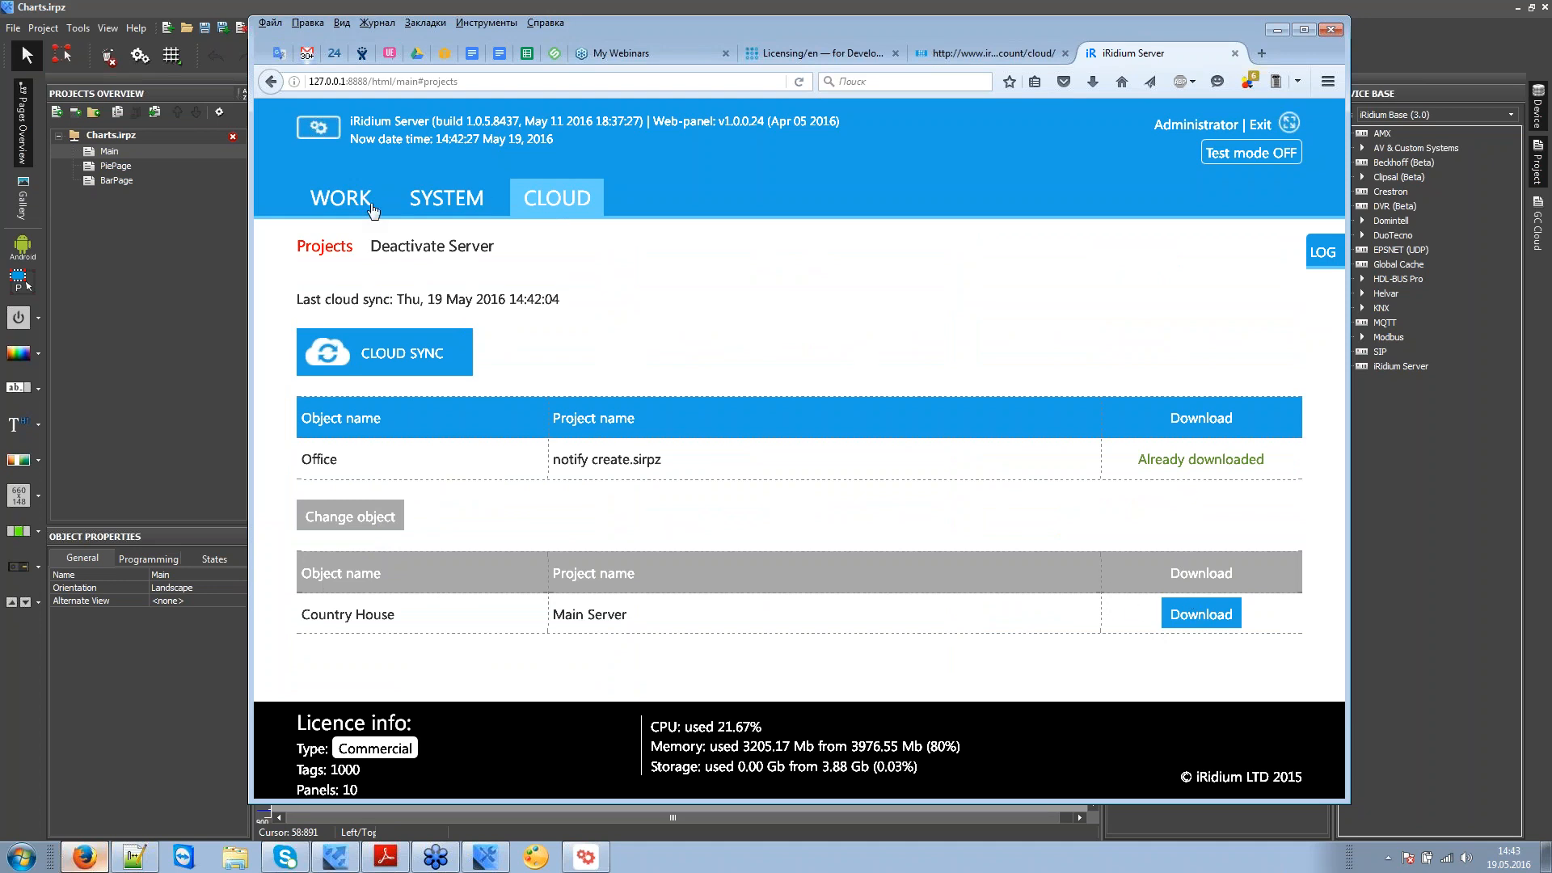
Step: View the Channels&Feedback and Deactivate Server pages of the web panel, finishing on Channels&Feedback
click(302, 200)
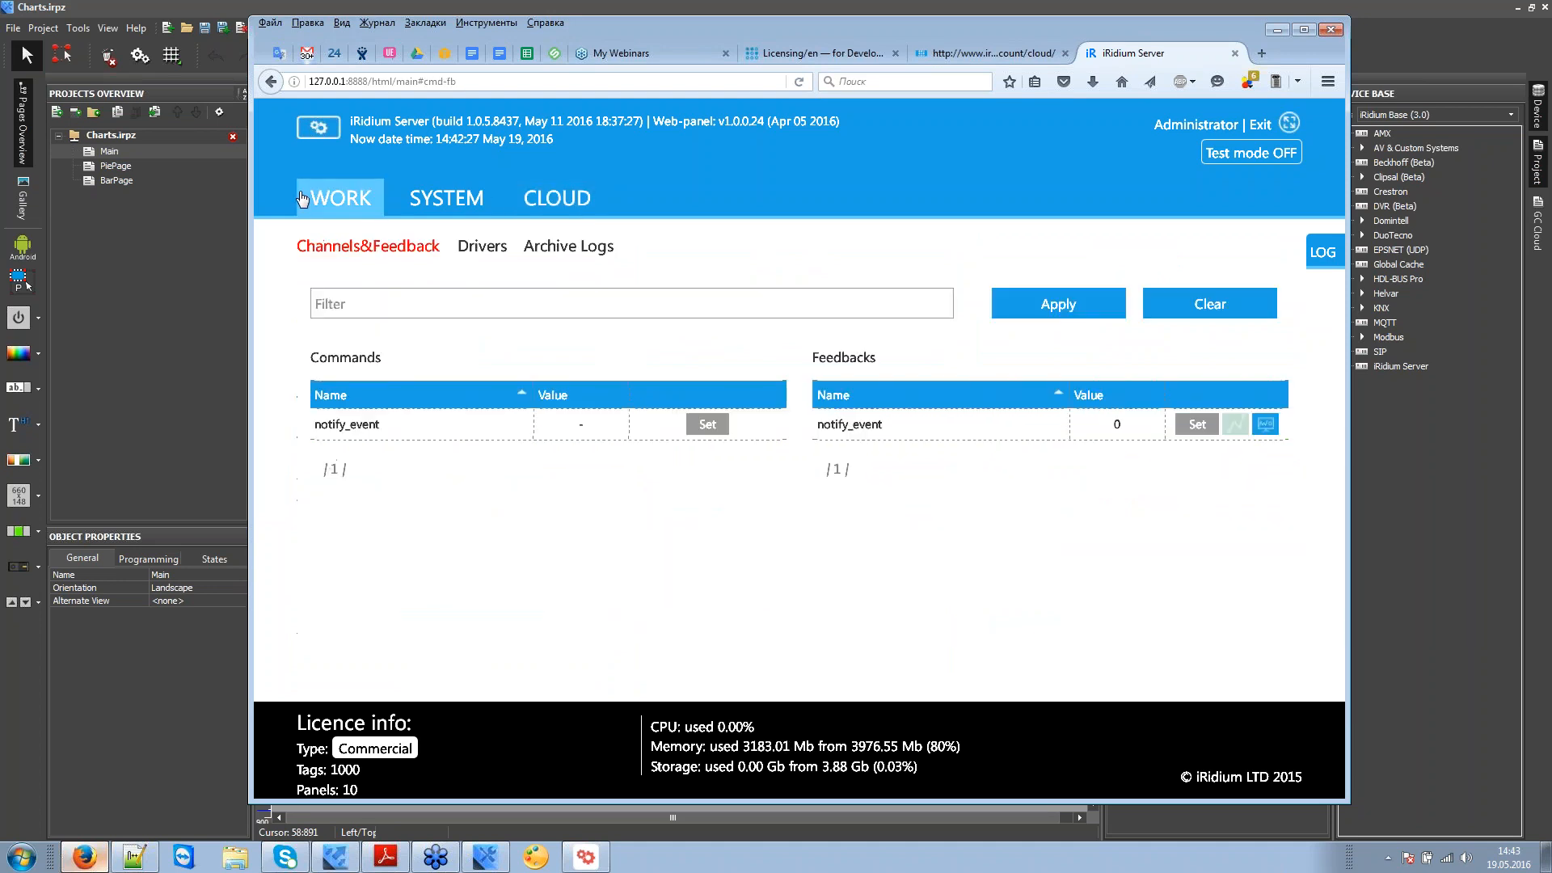
click(297, 123)
scroll(659, 666, down, 3)
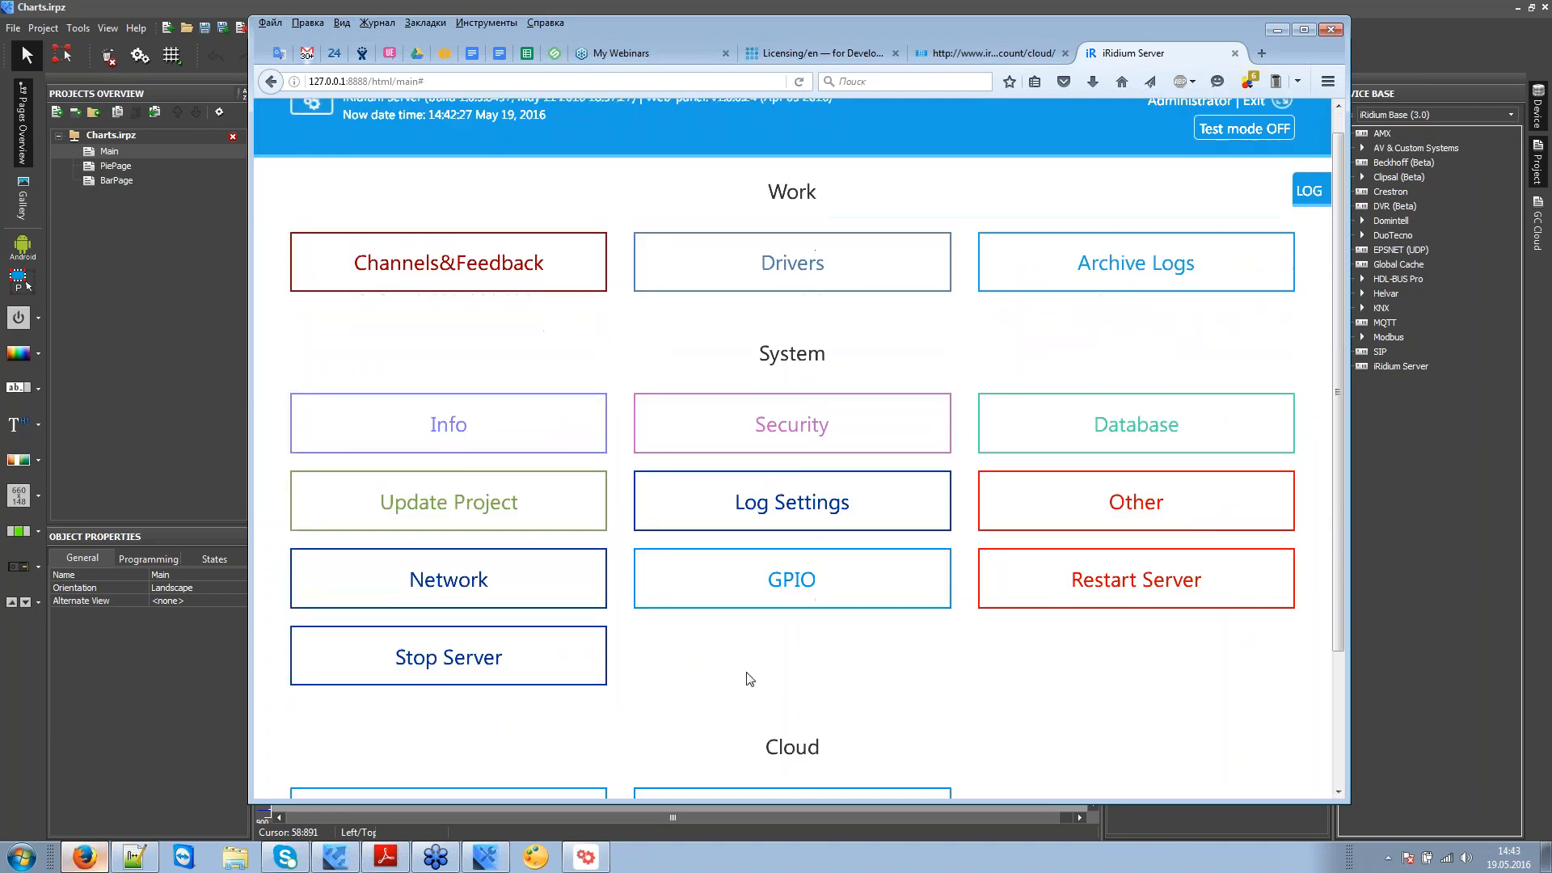
click(818, 673)
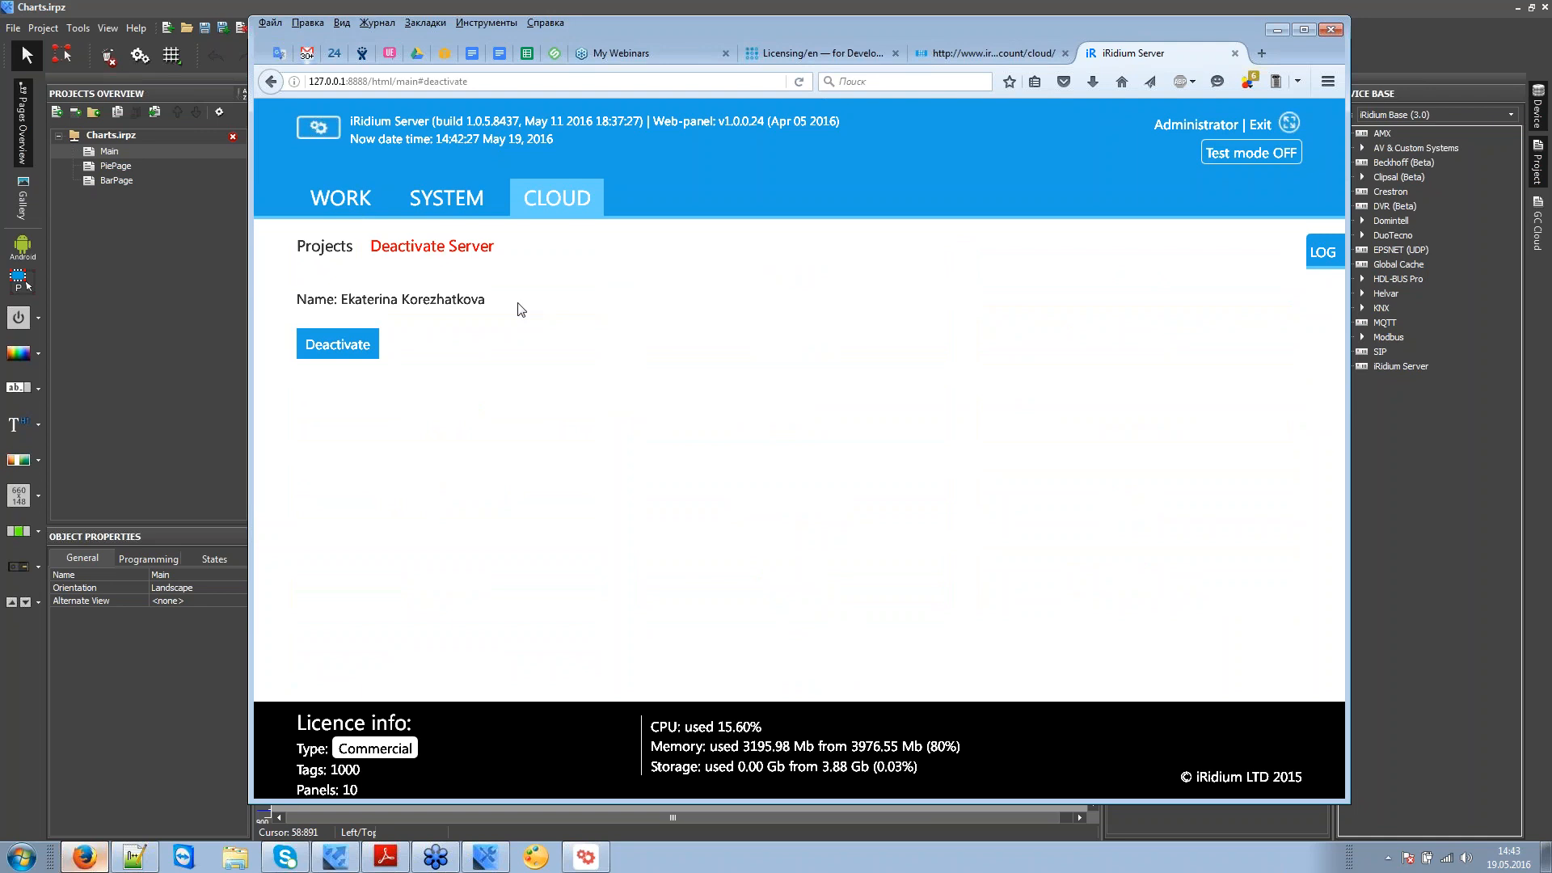
click(329, 204)
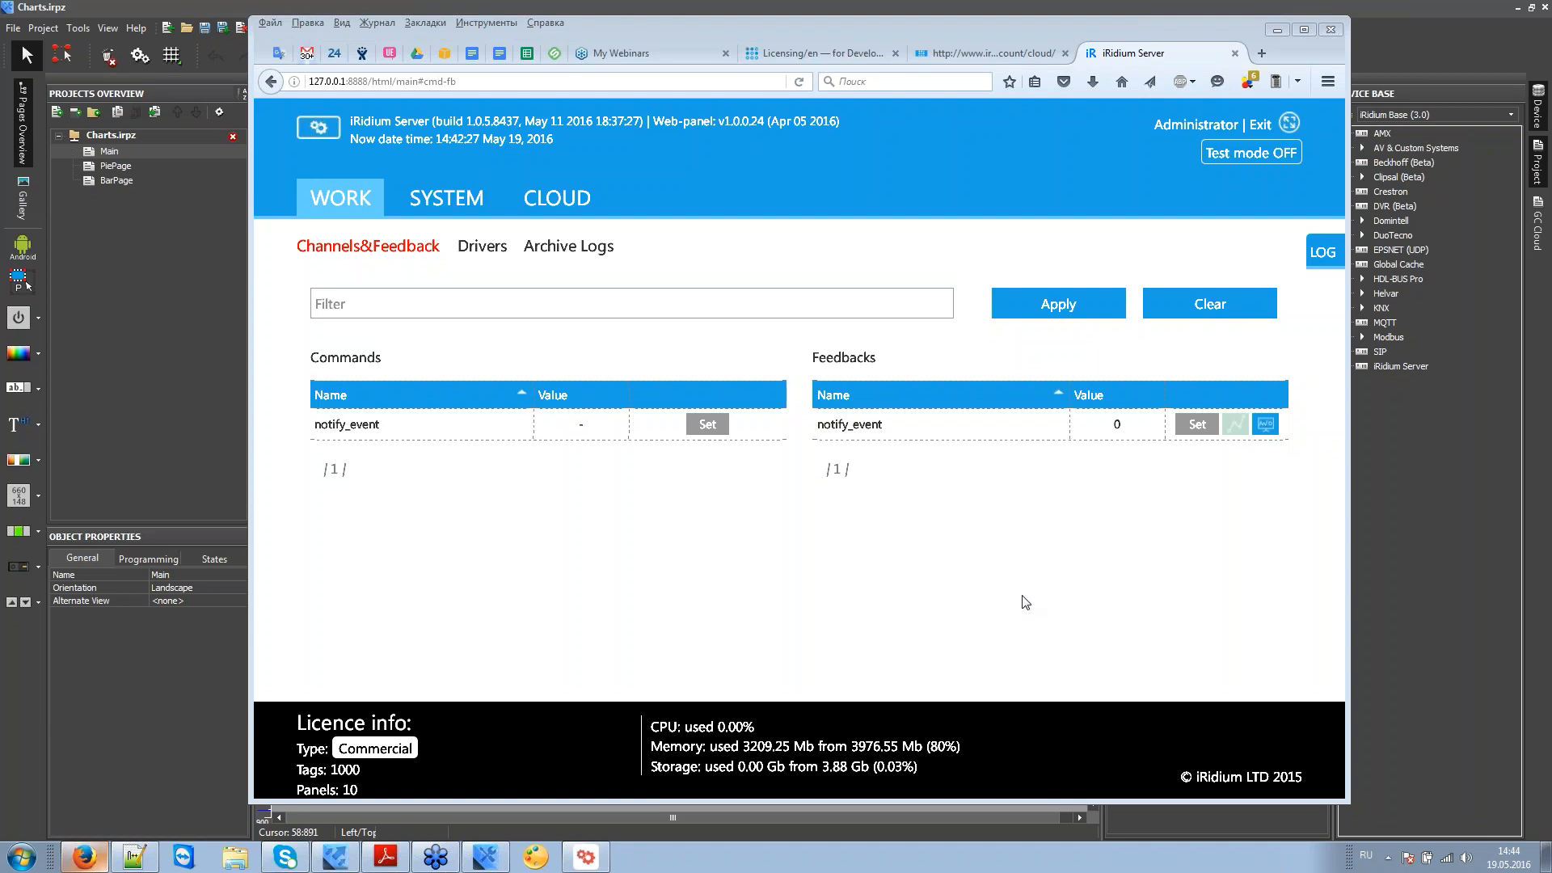
click(233, 859)
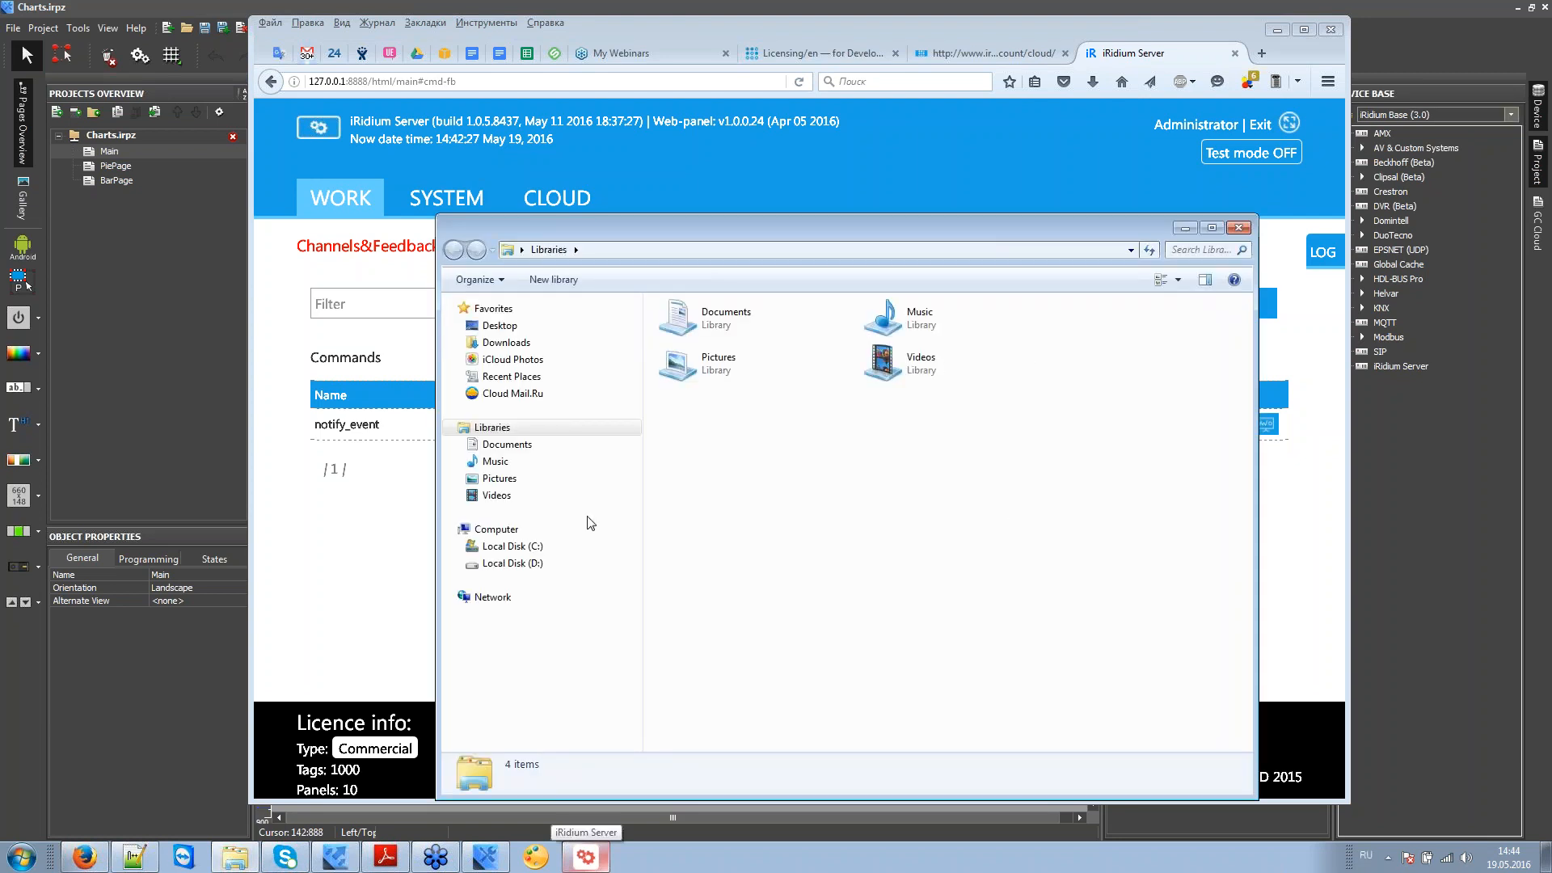
click(529, 566)
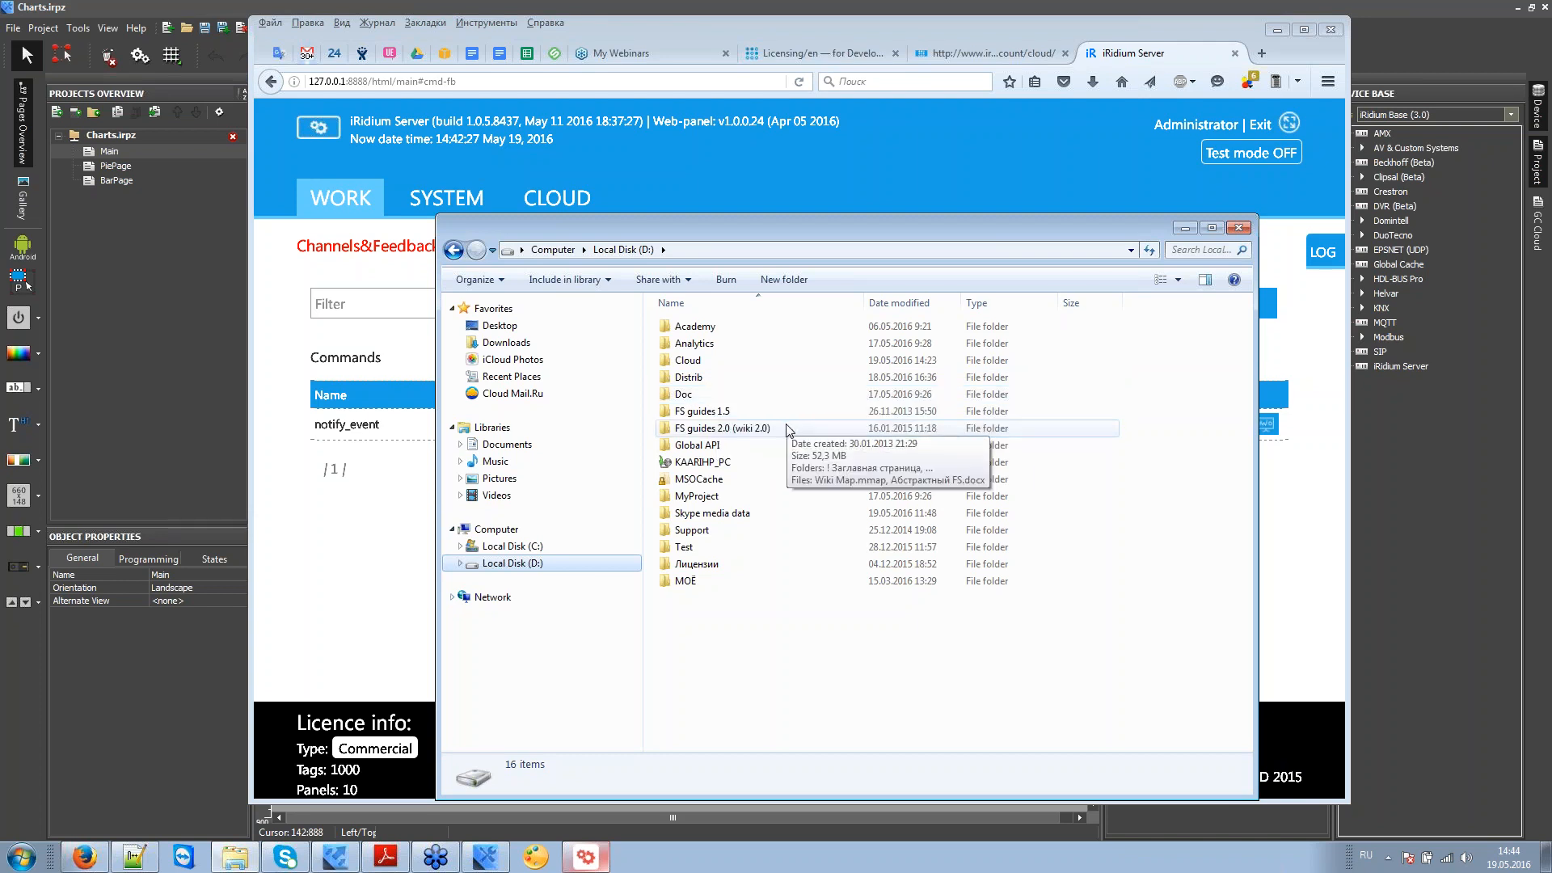
click(1238, 227)
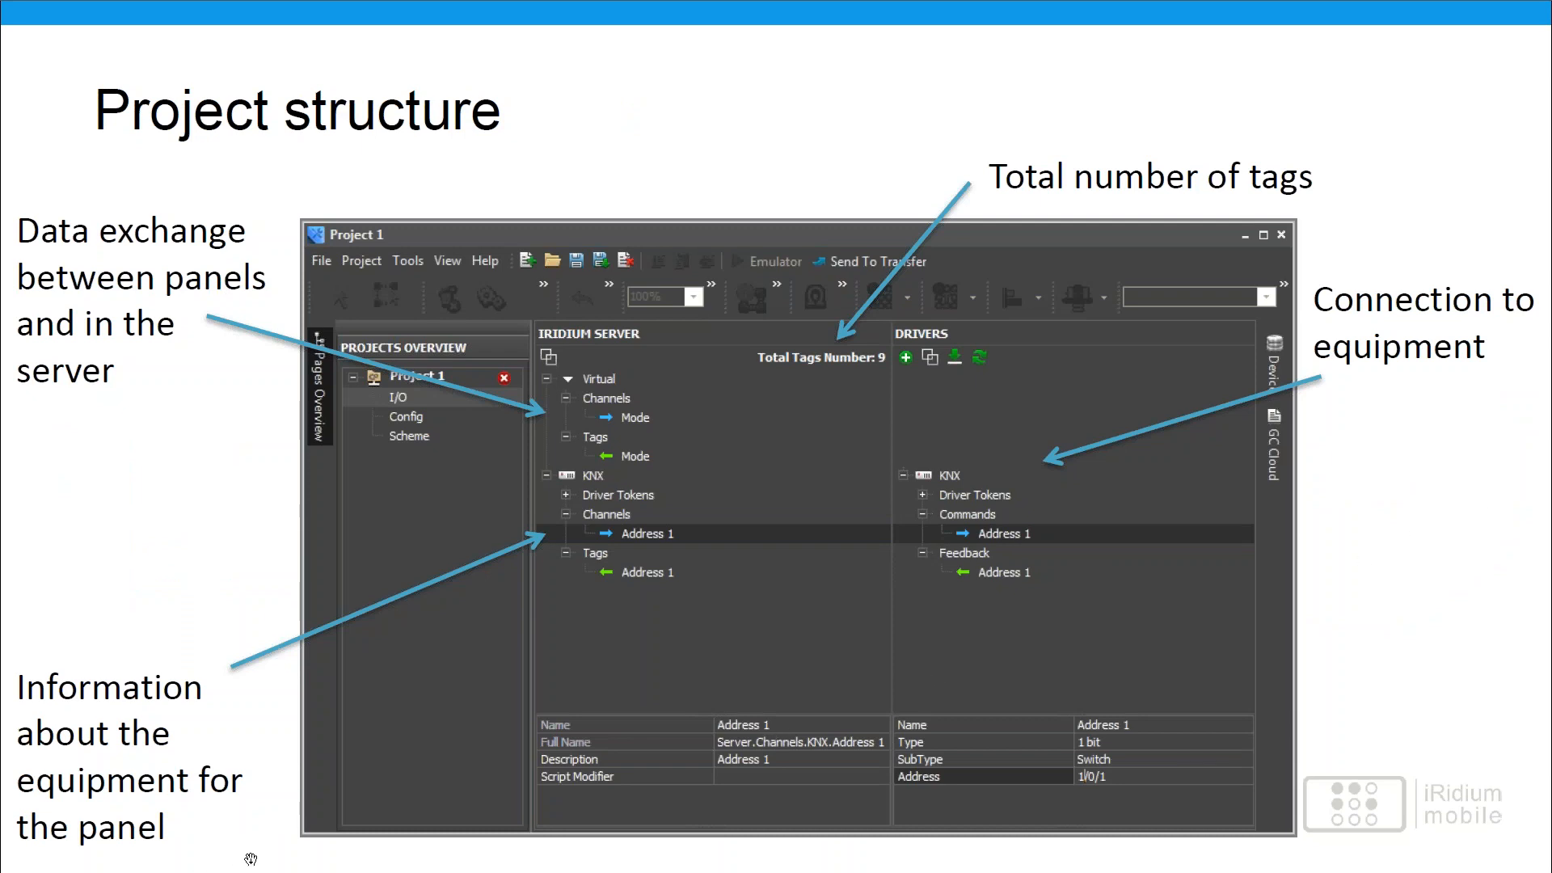
Step: Switch from the presentation to iRidium GUI Editor with the Charts.irpz project open
key(super)
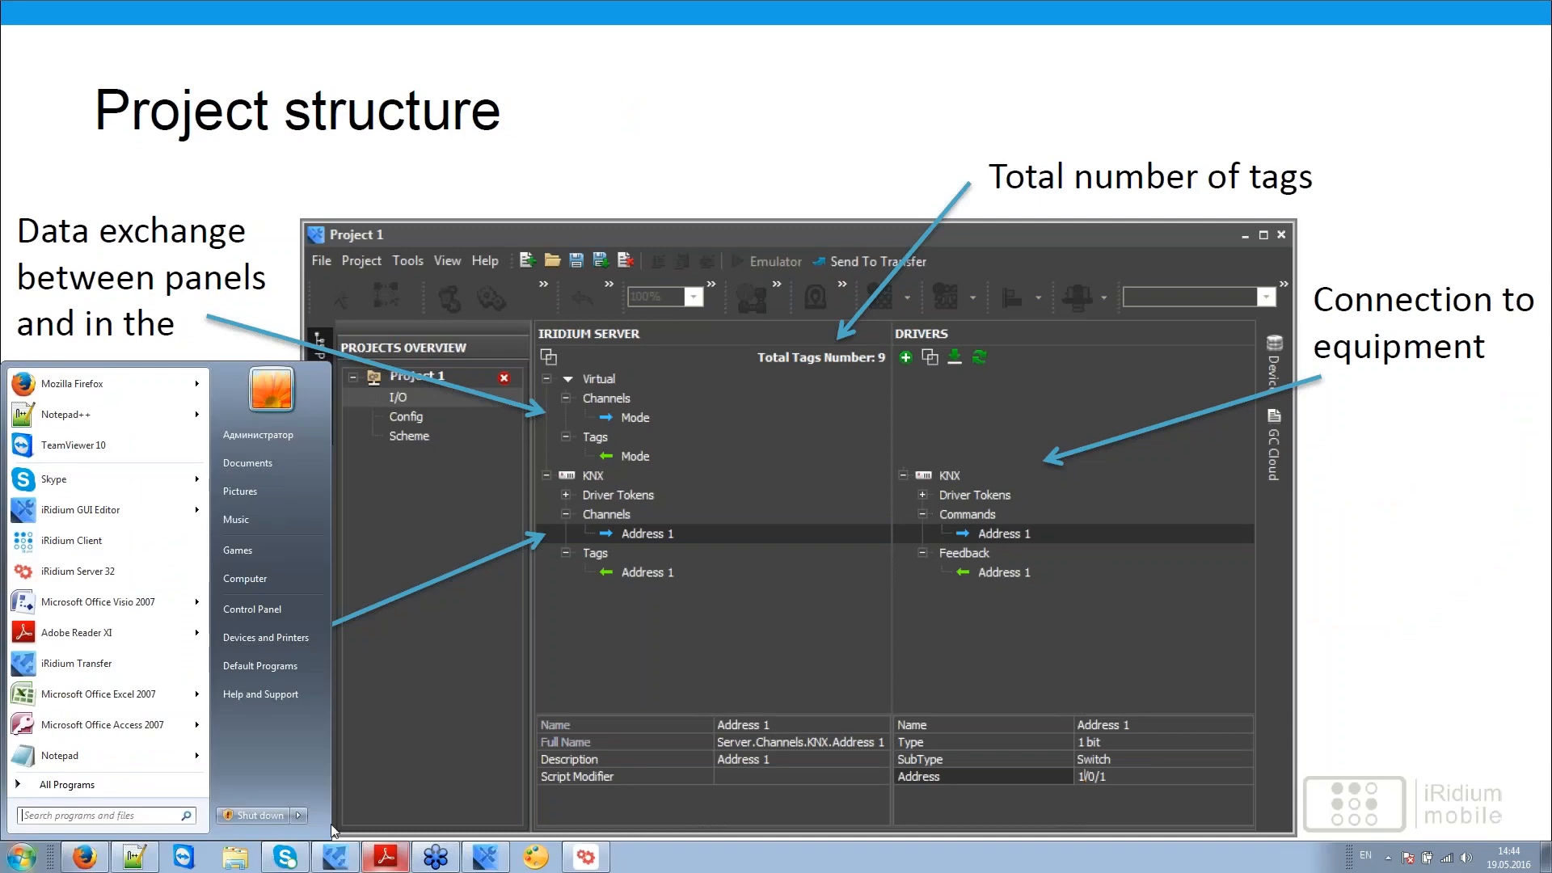
click(483, 859)
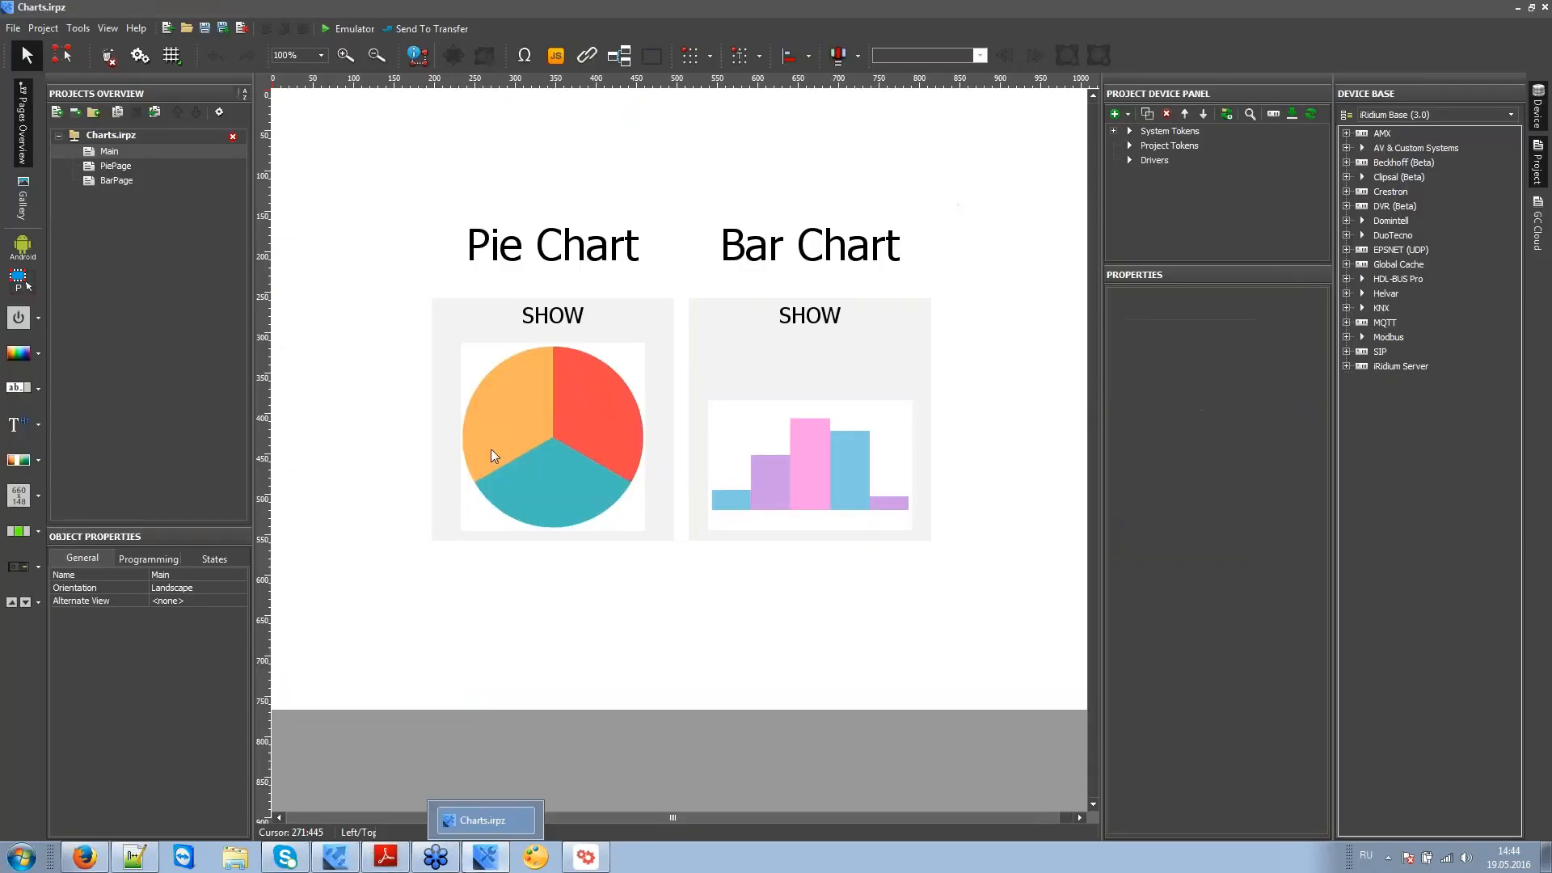
click(167, 29)
click(870, 520)
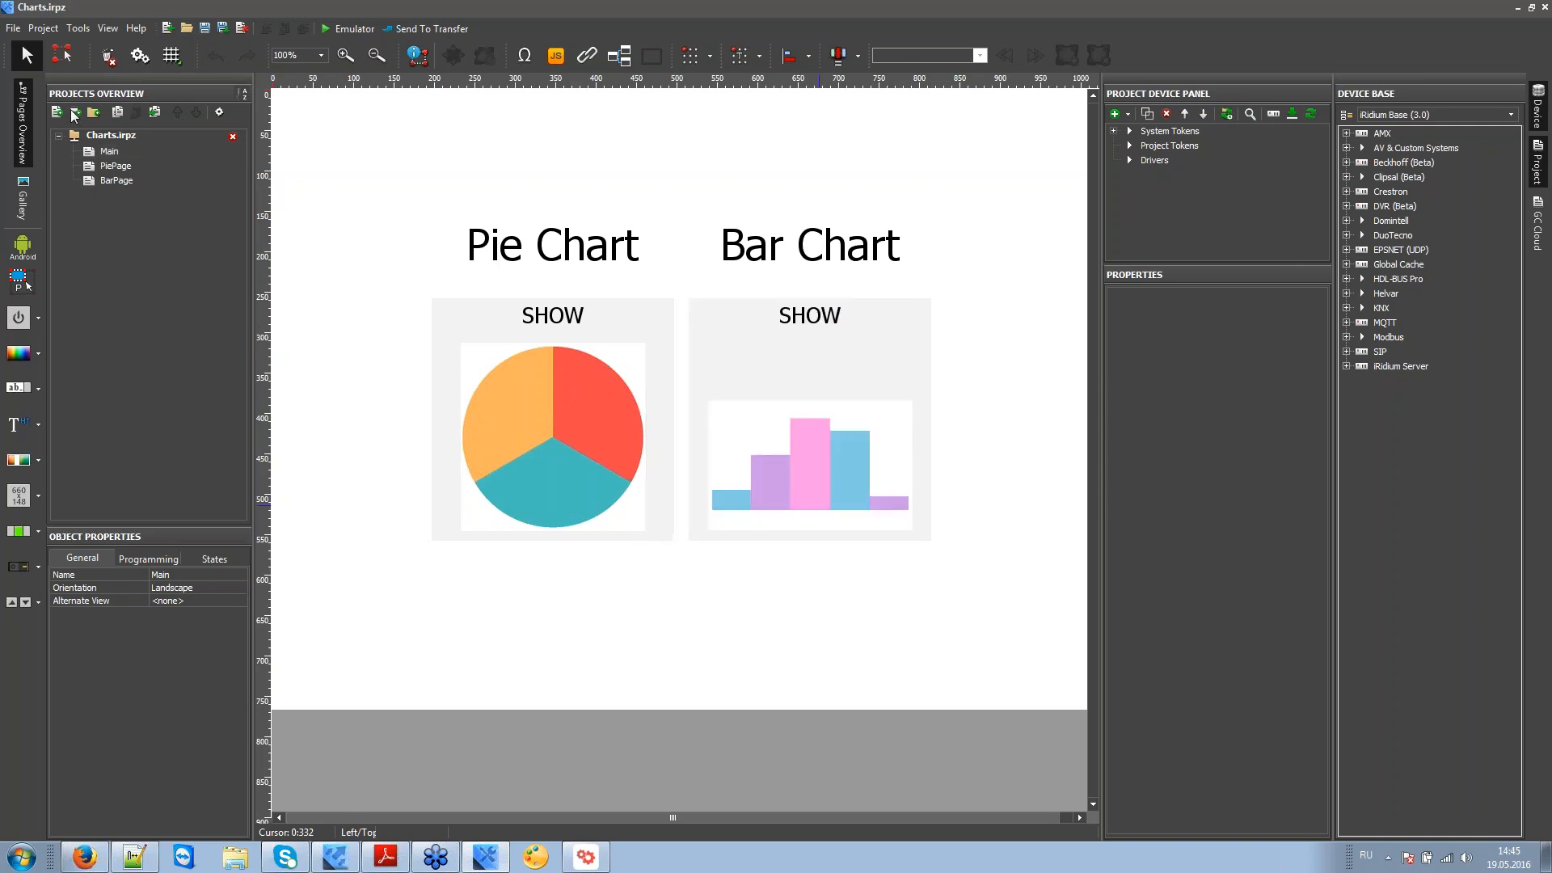
Step: Create a new server project named New
click(13, 28)
mouse_move(65, 47)
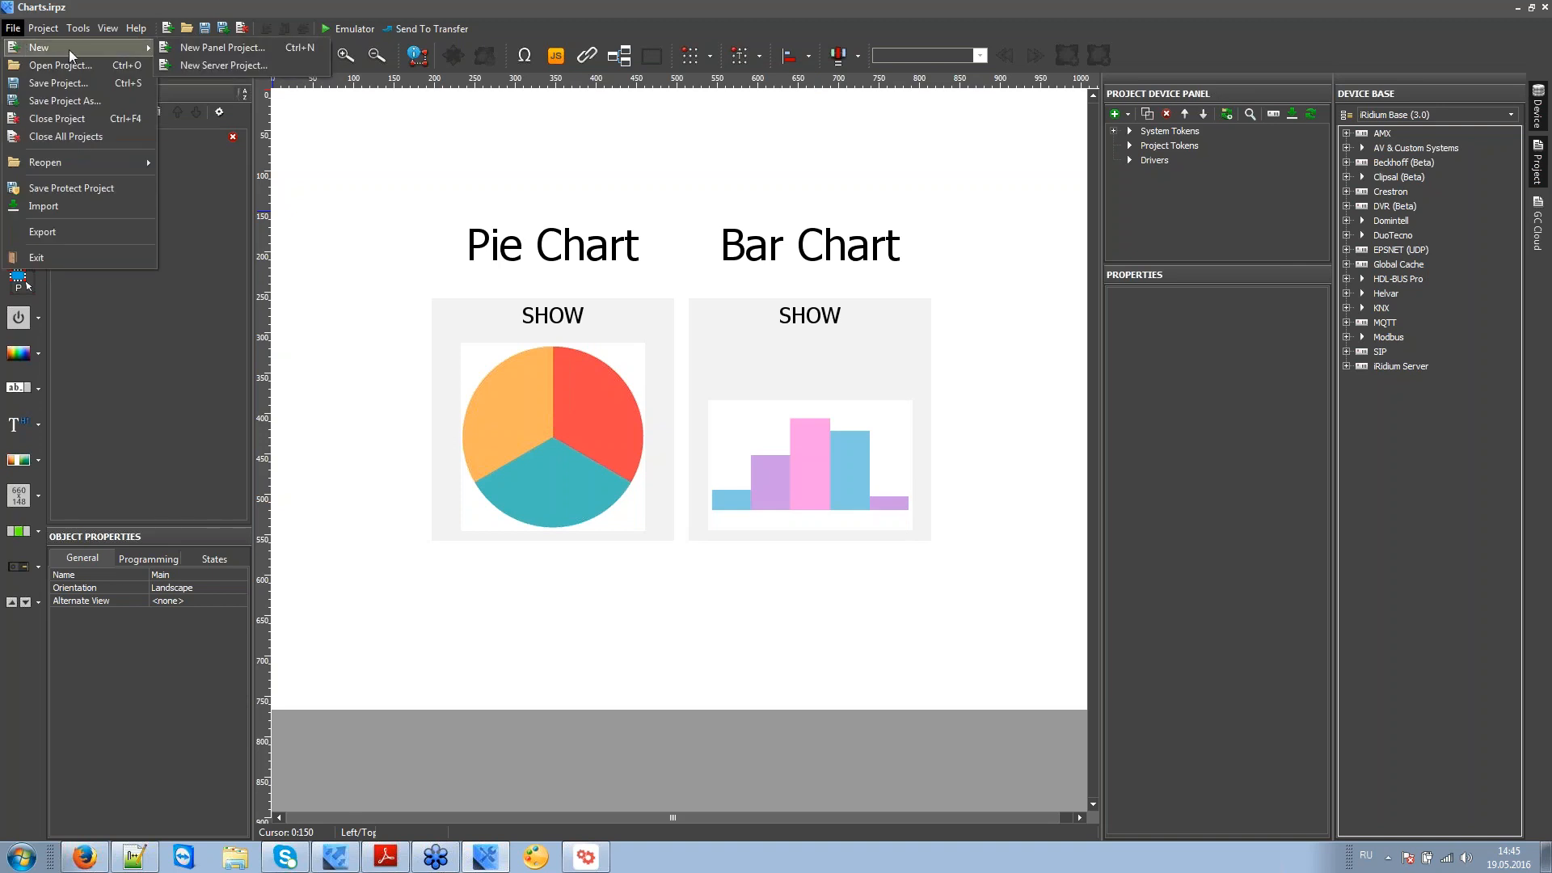
click(205, 66)
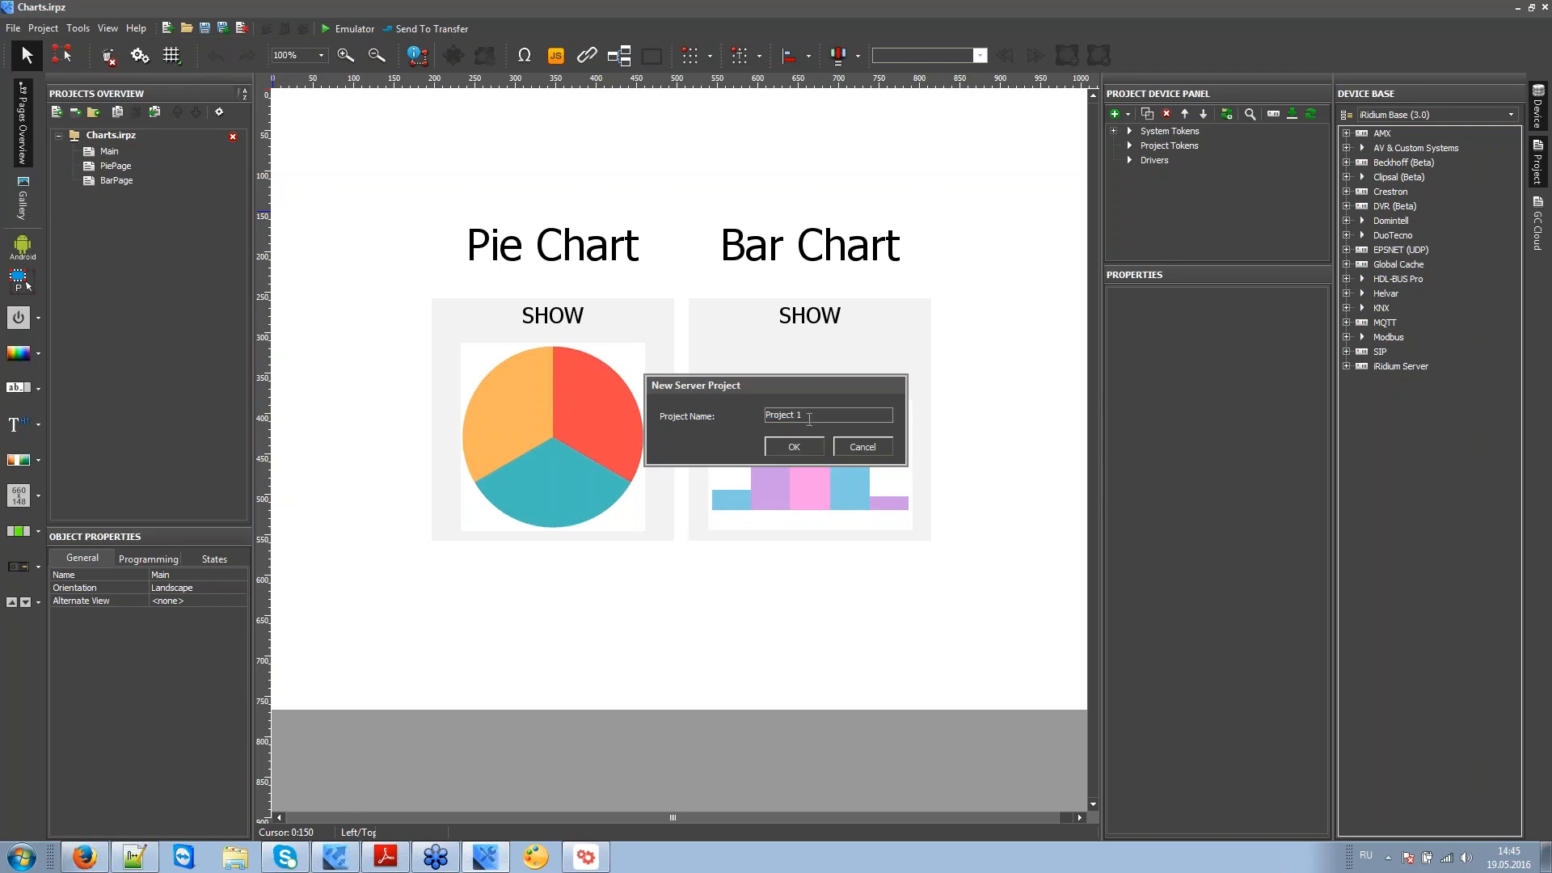
text(Туц)
key(BackSpace)
key(BackSpace)
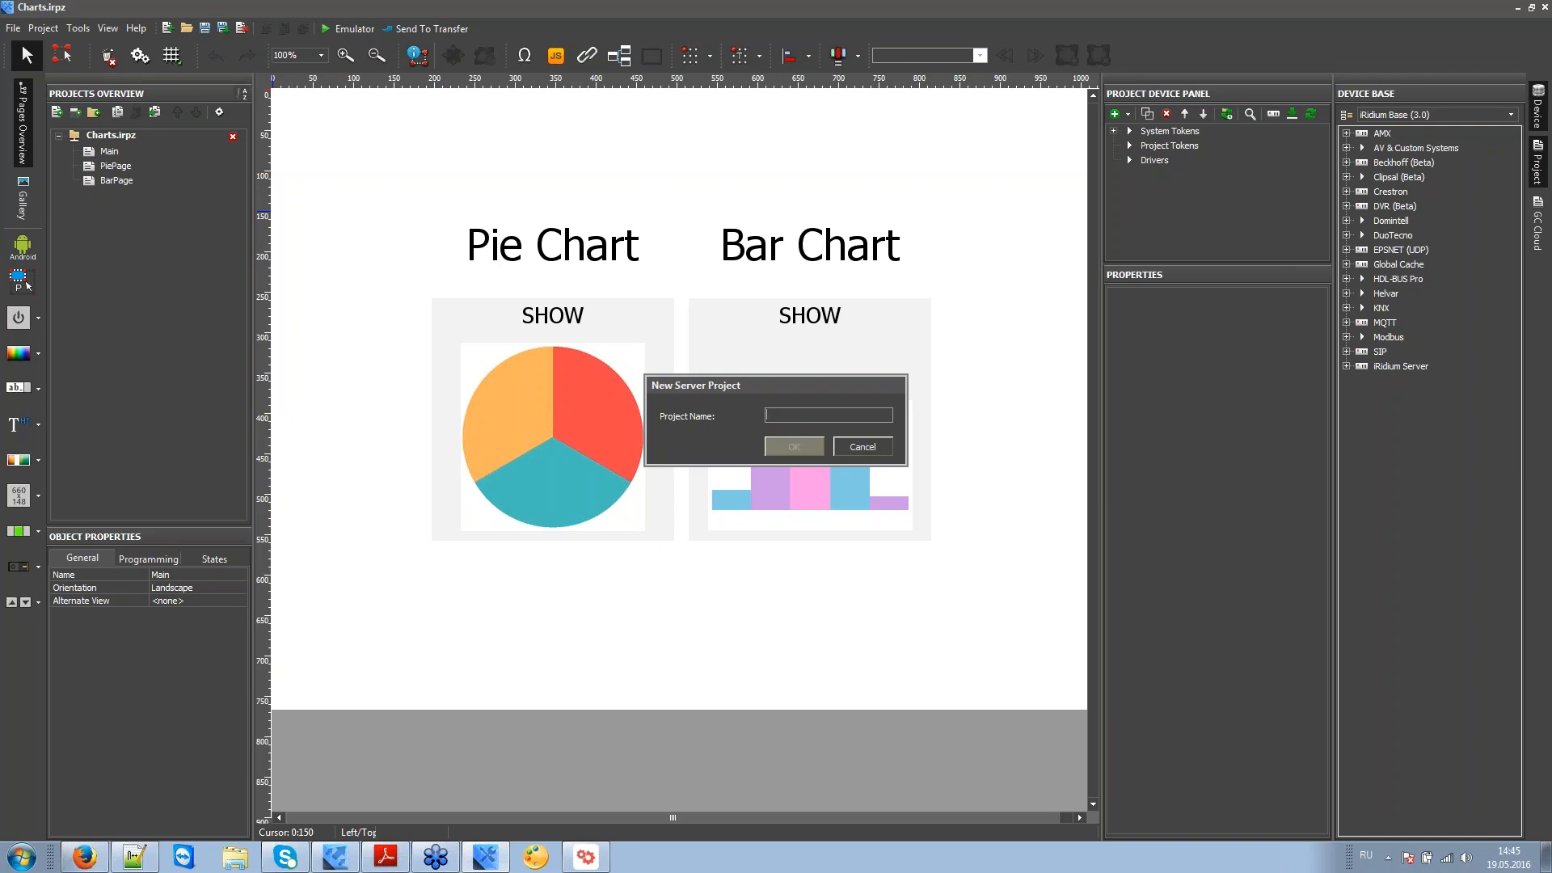
key(alt+shift)
text(New)
key(Return)
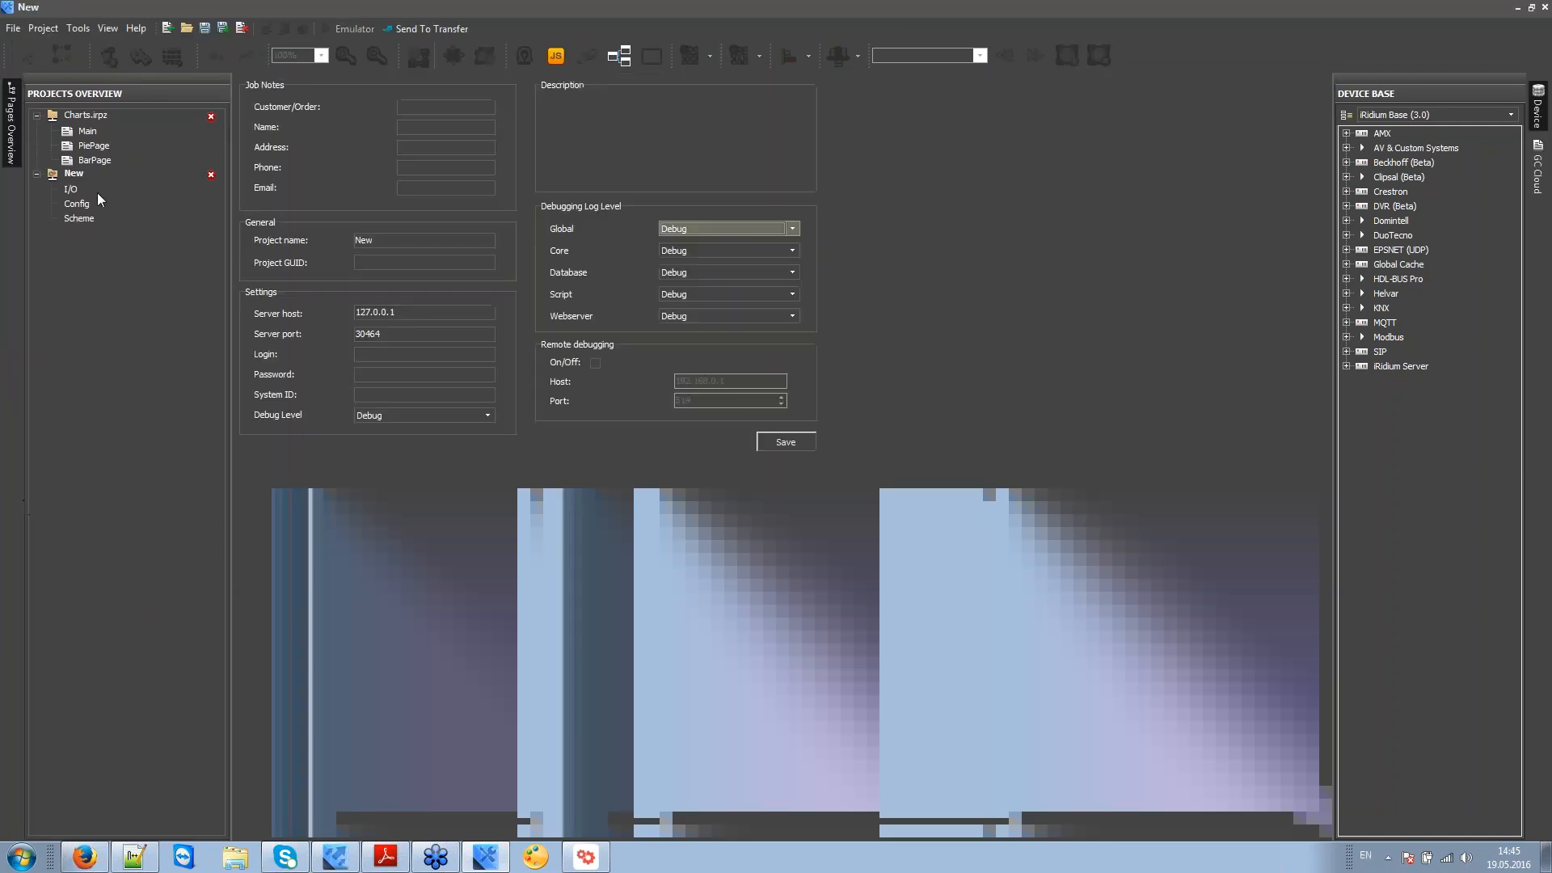
Step: Examine the new server project's I/O and Config sections, including the virtual Channels and Tags groups
click(97, 192)
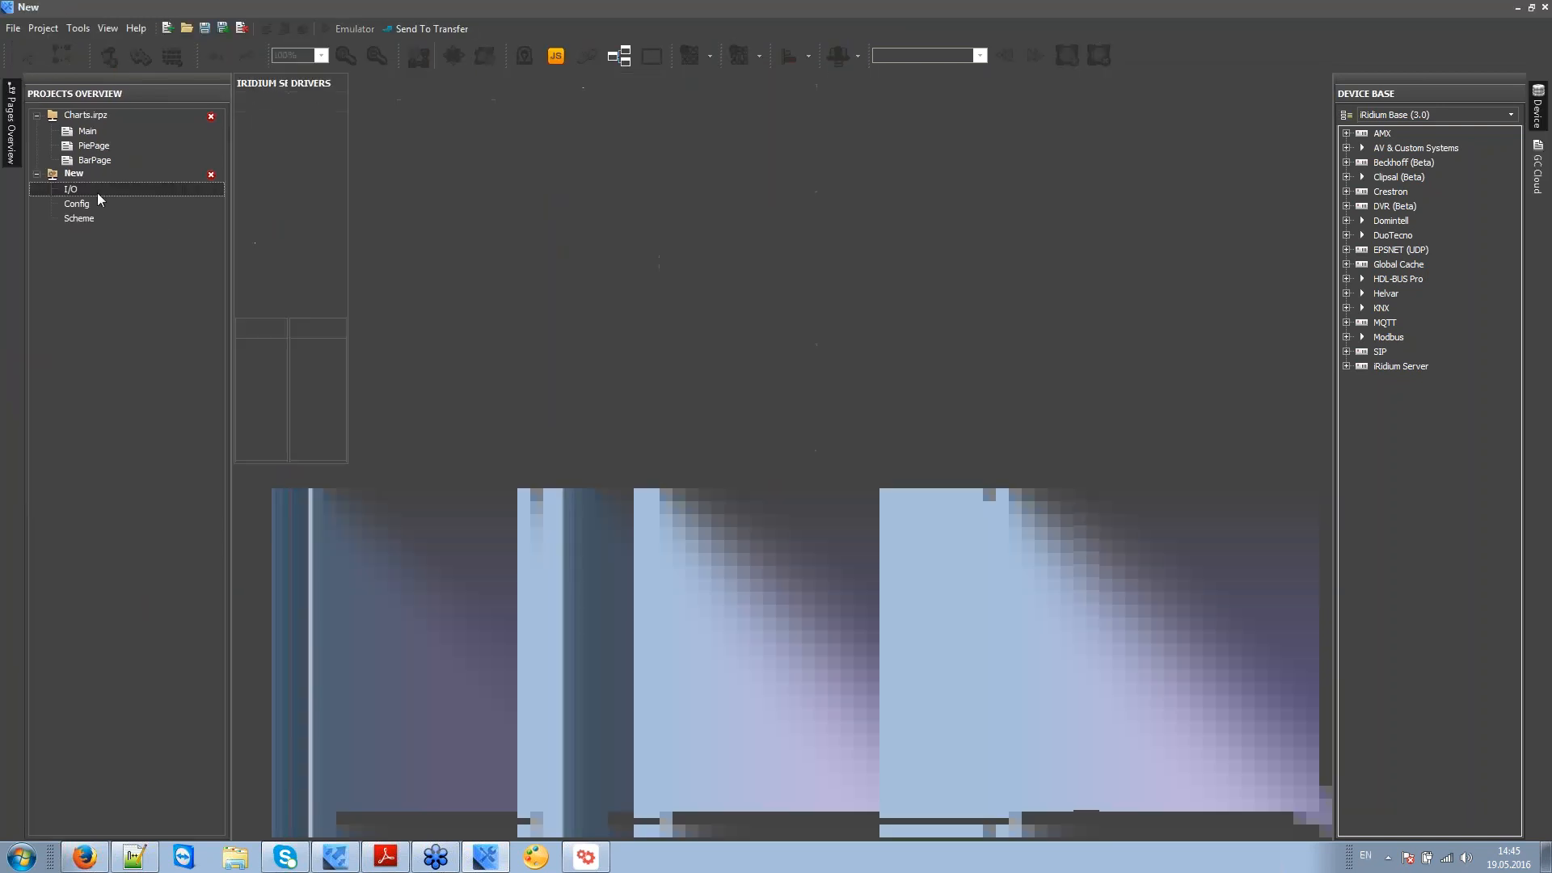
click(92, 210)
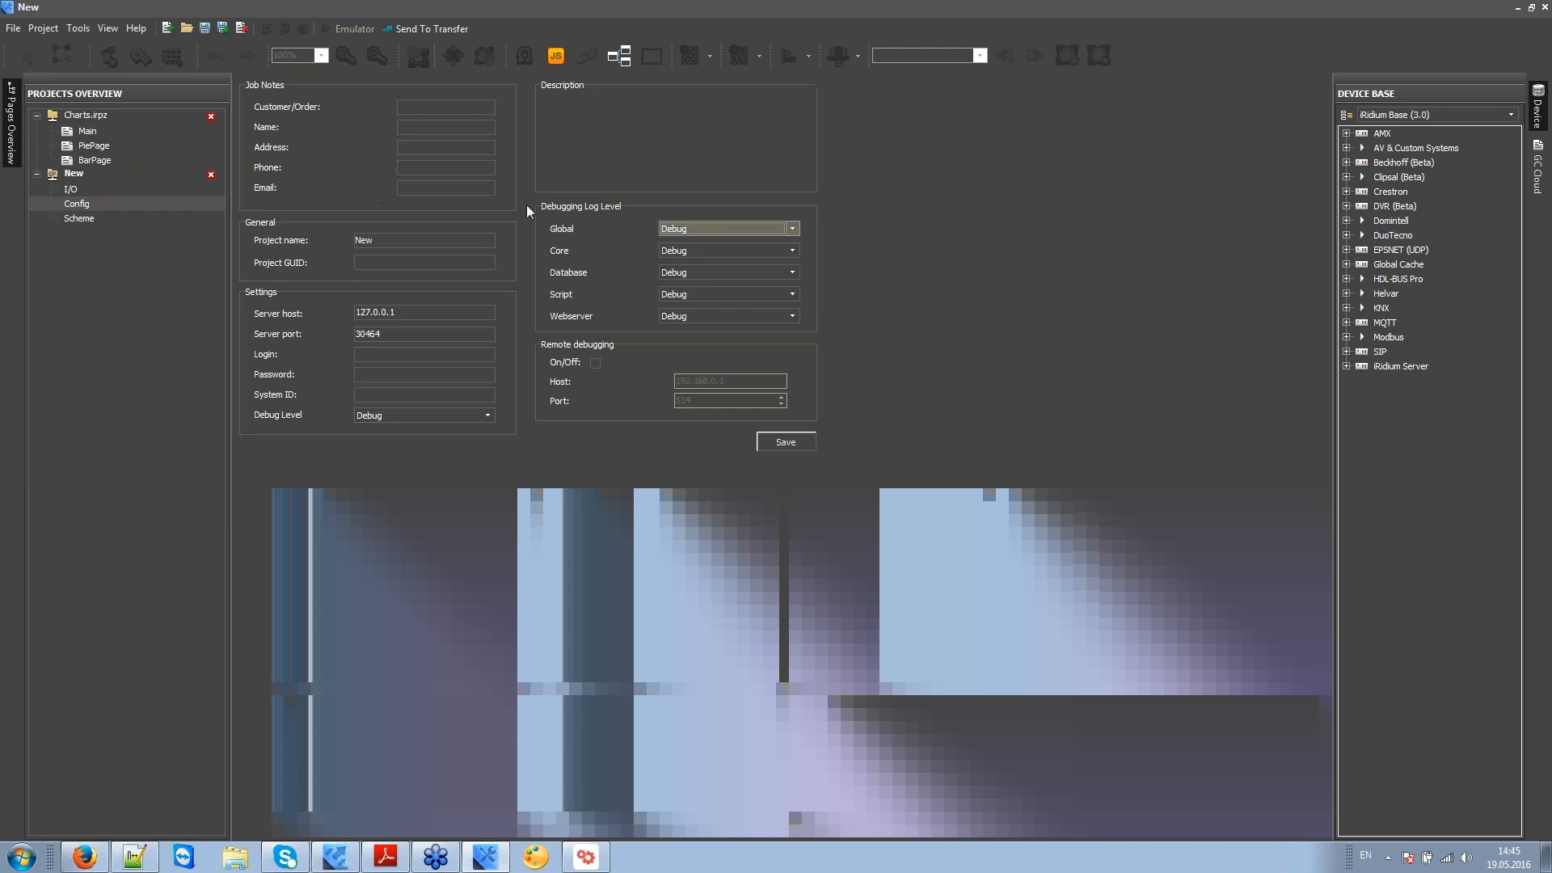
click(106, 191)
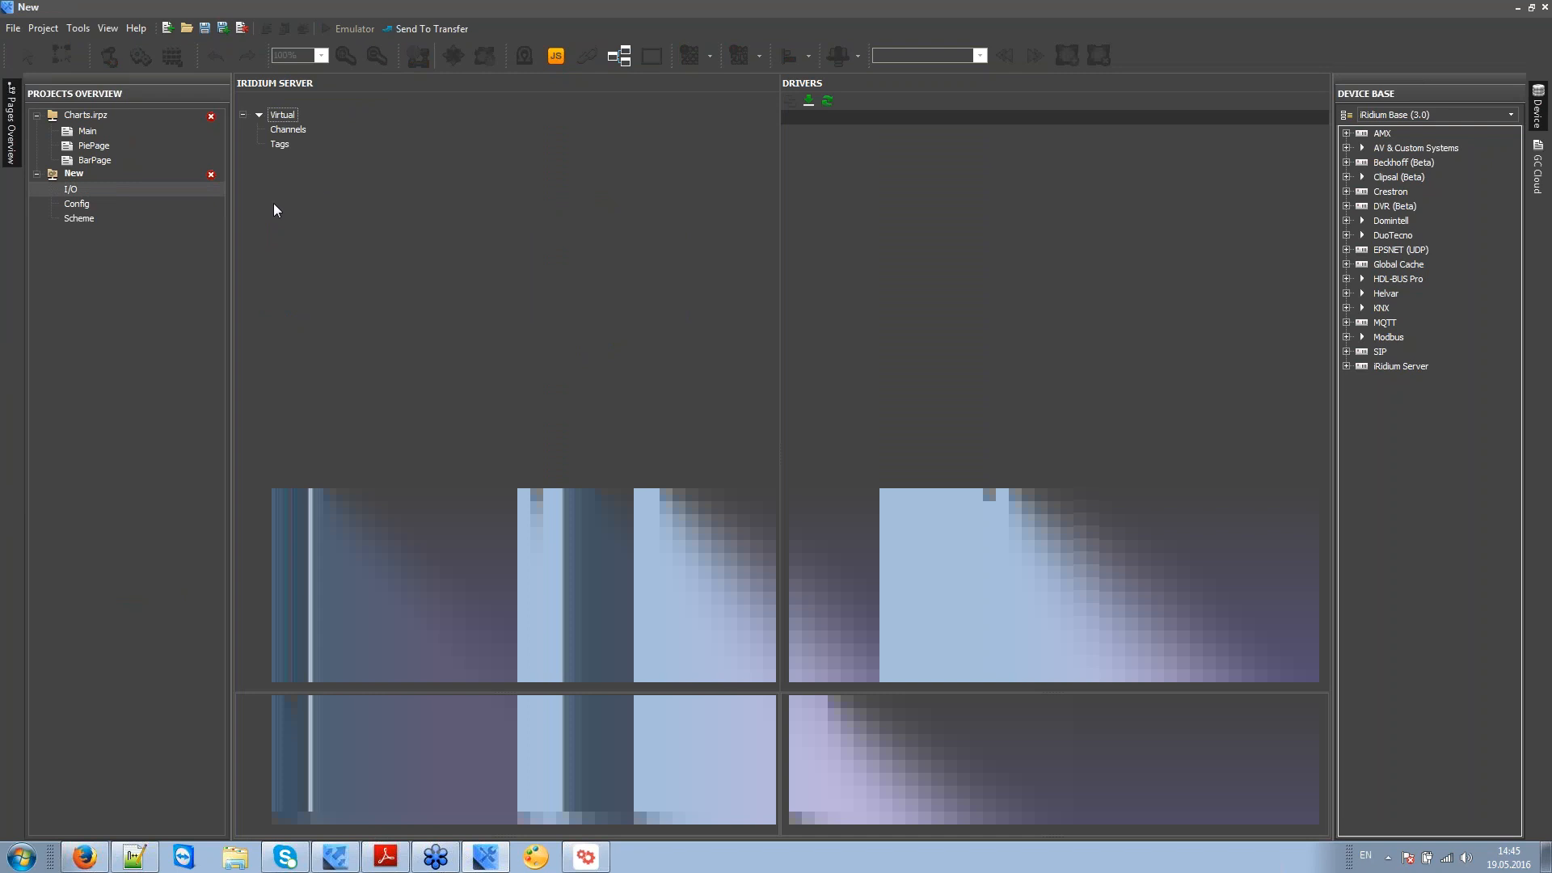
click(201, 193)
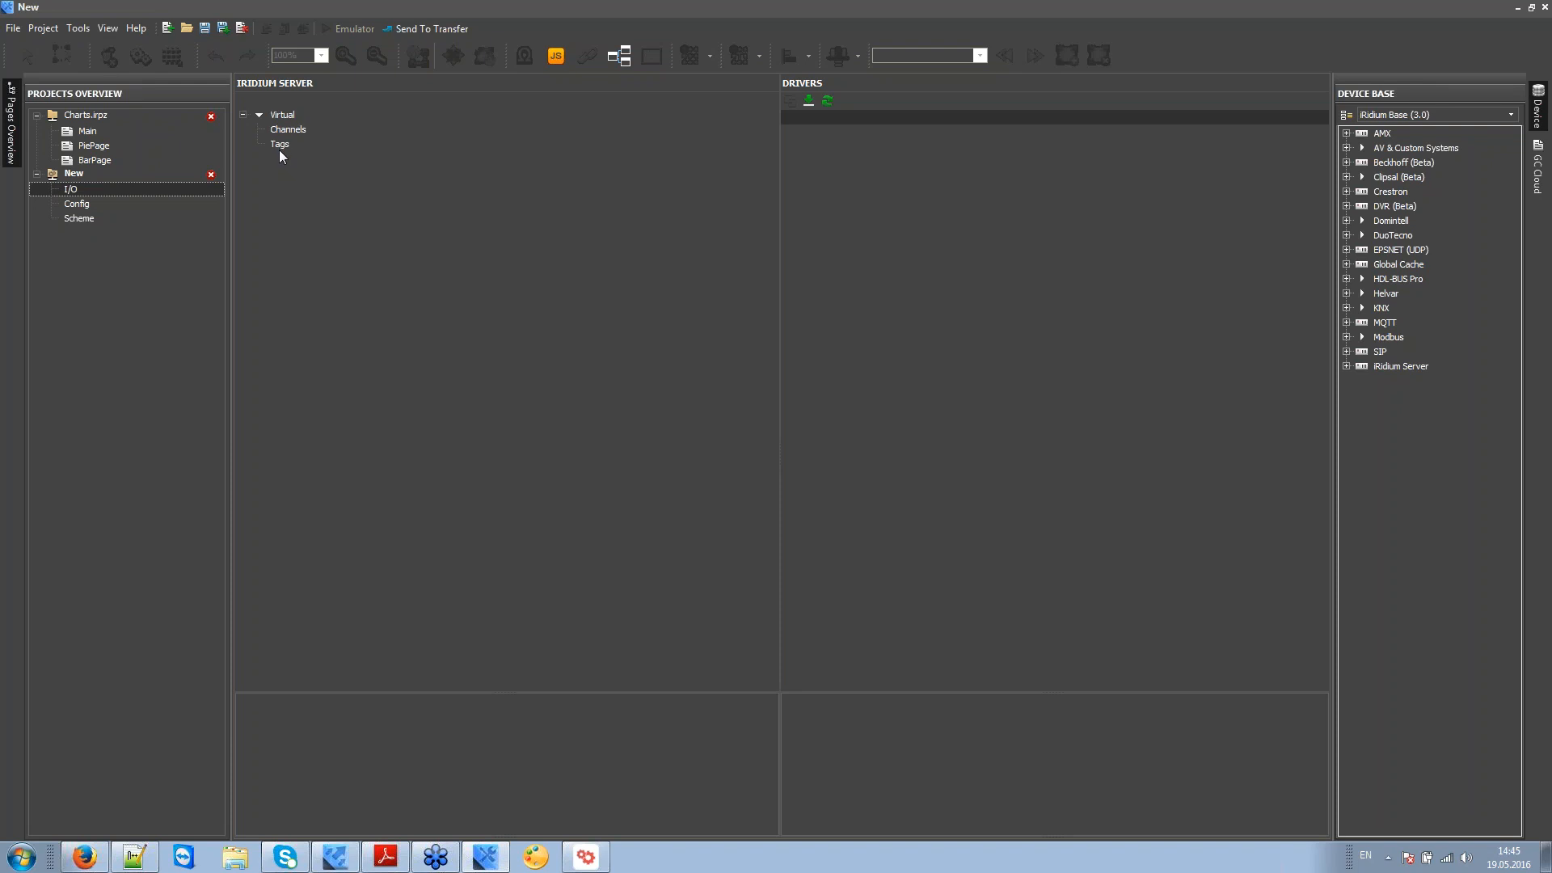
click(280, 129)
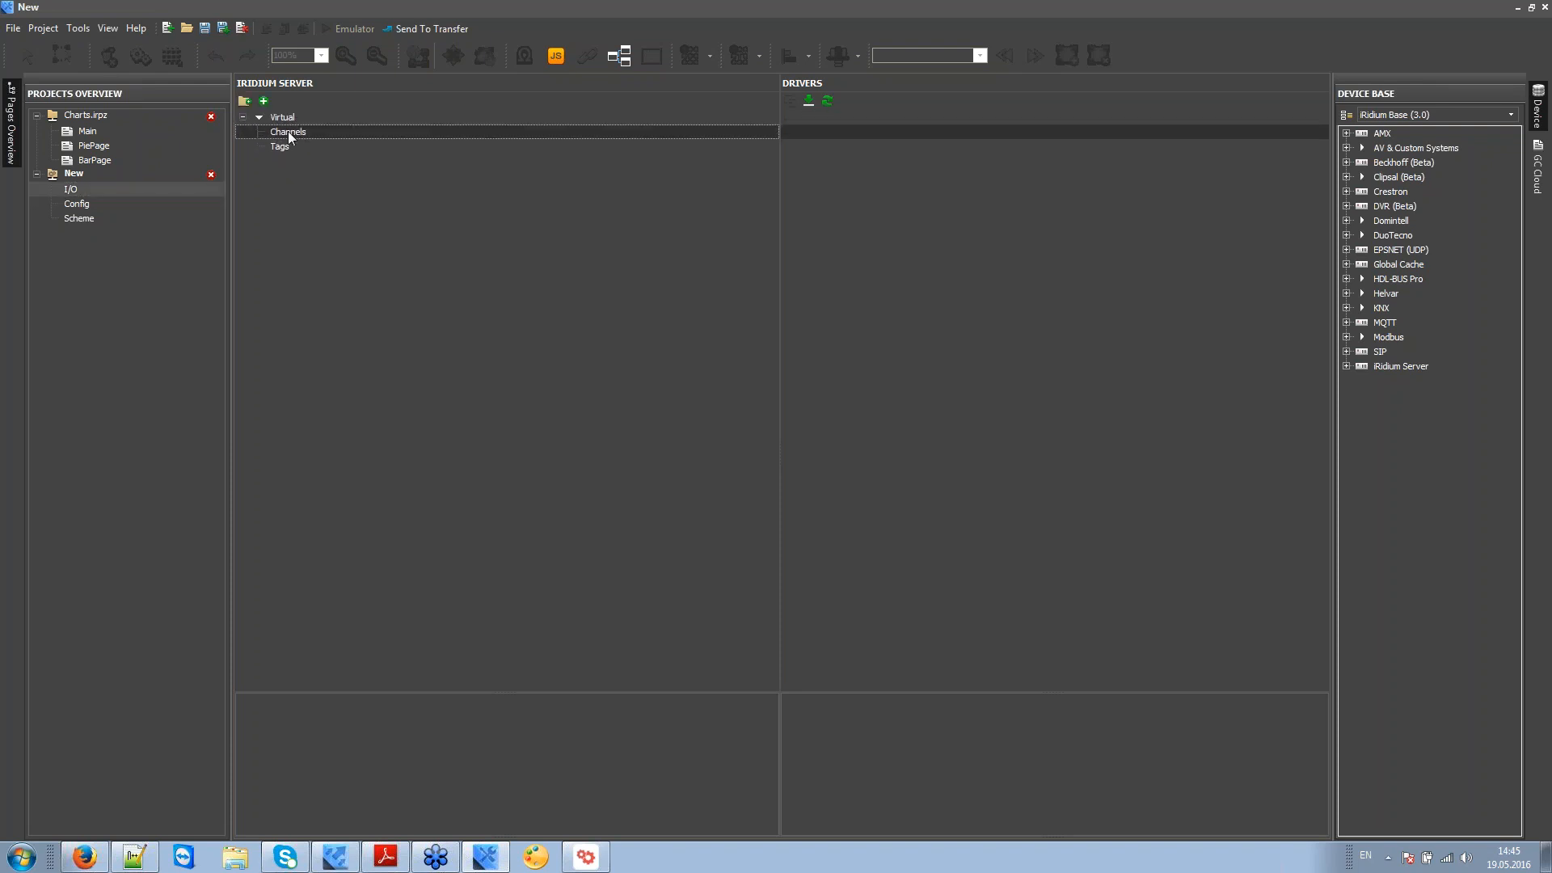
click(279, 147)
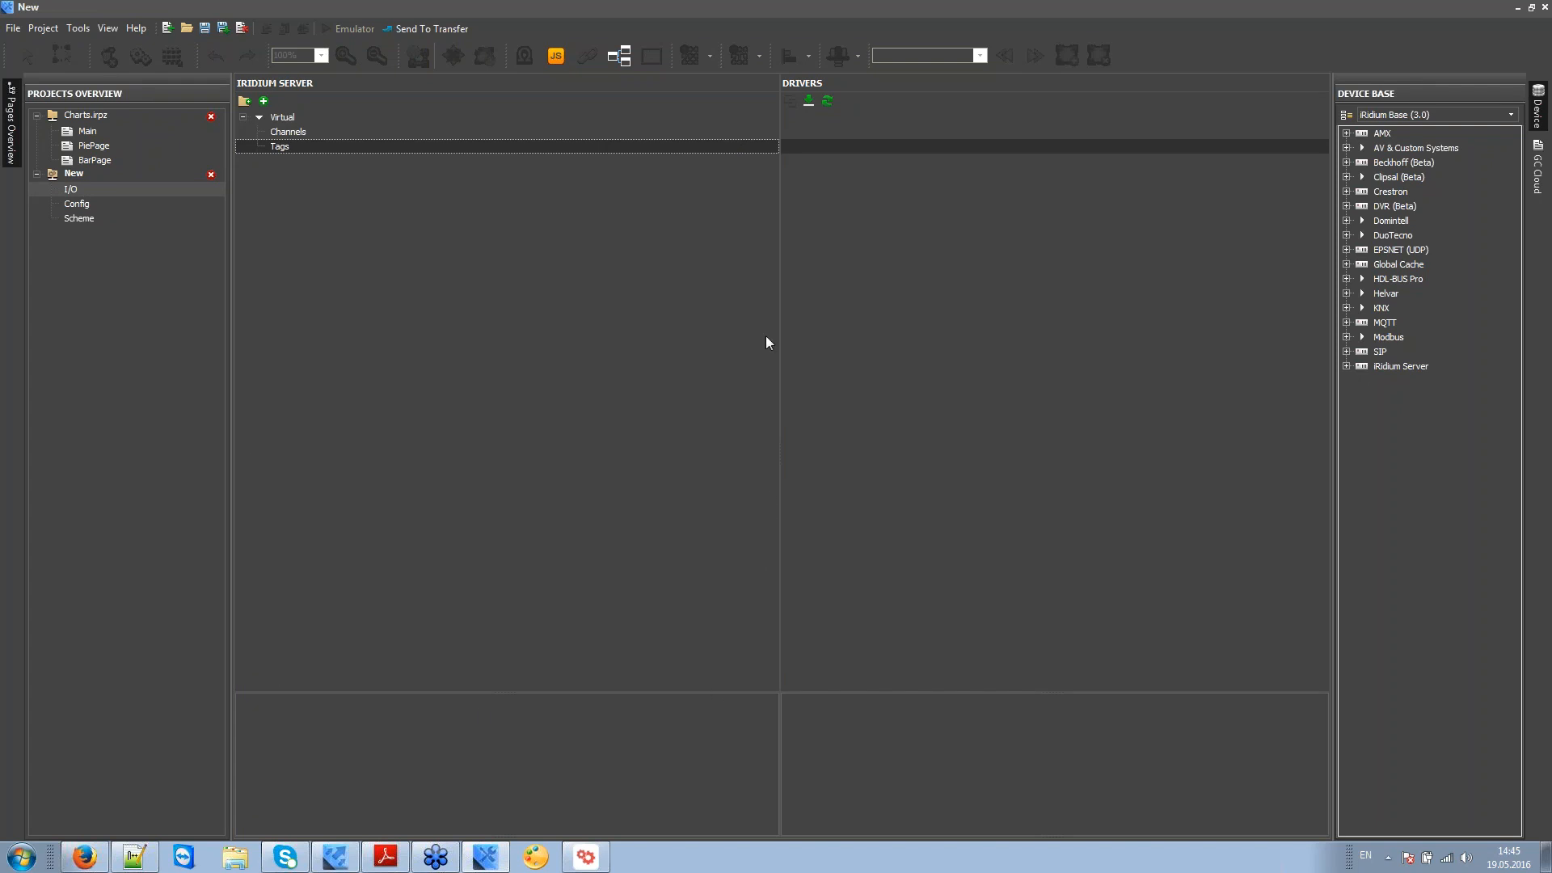
Step: Add a KNX Router (KNXnet/IP) driver from the device base to the server project's drivers
click(243, 100)
click(1363, 308)
click(1410, 381)
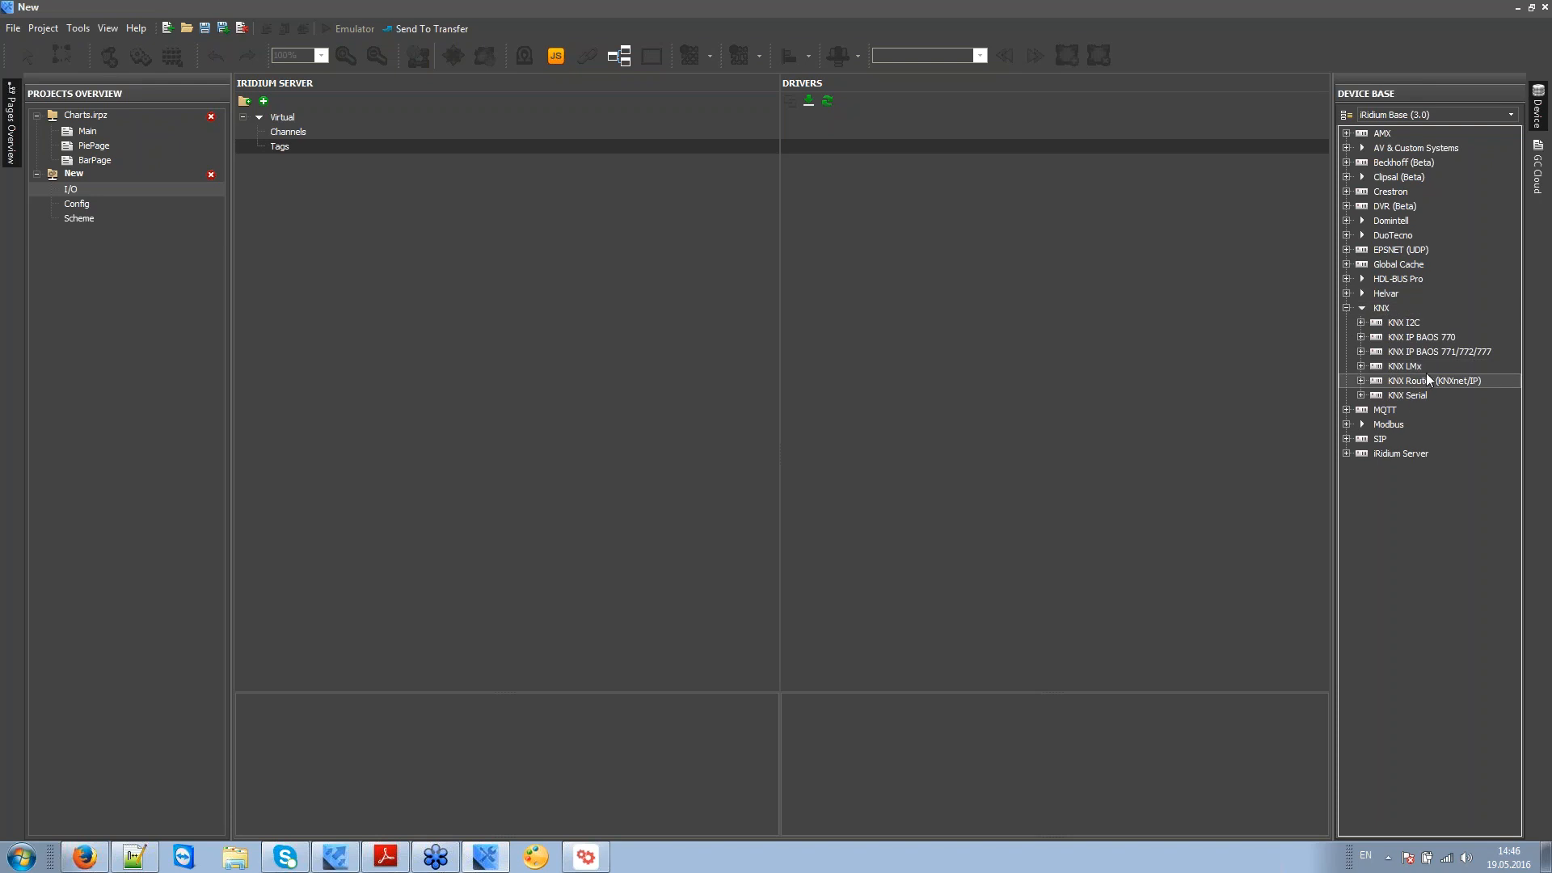
drag(1015, 390, 949, 362)
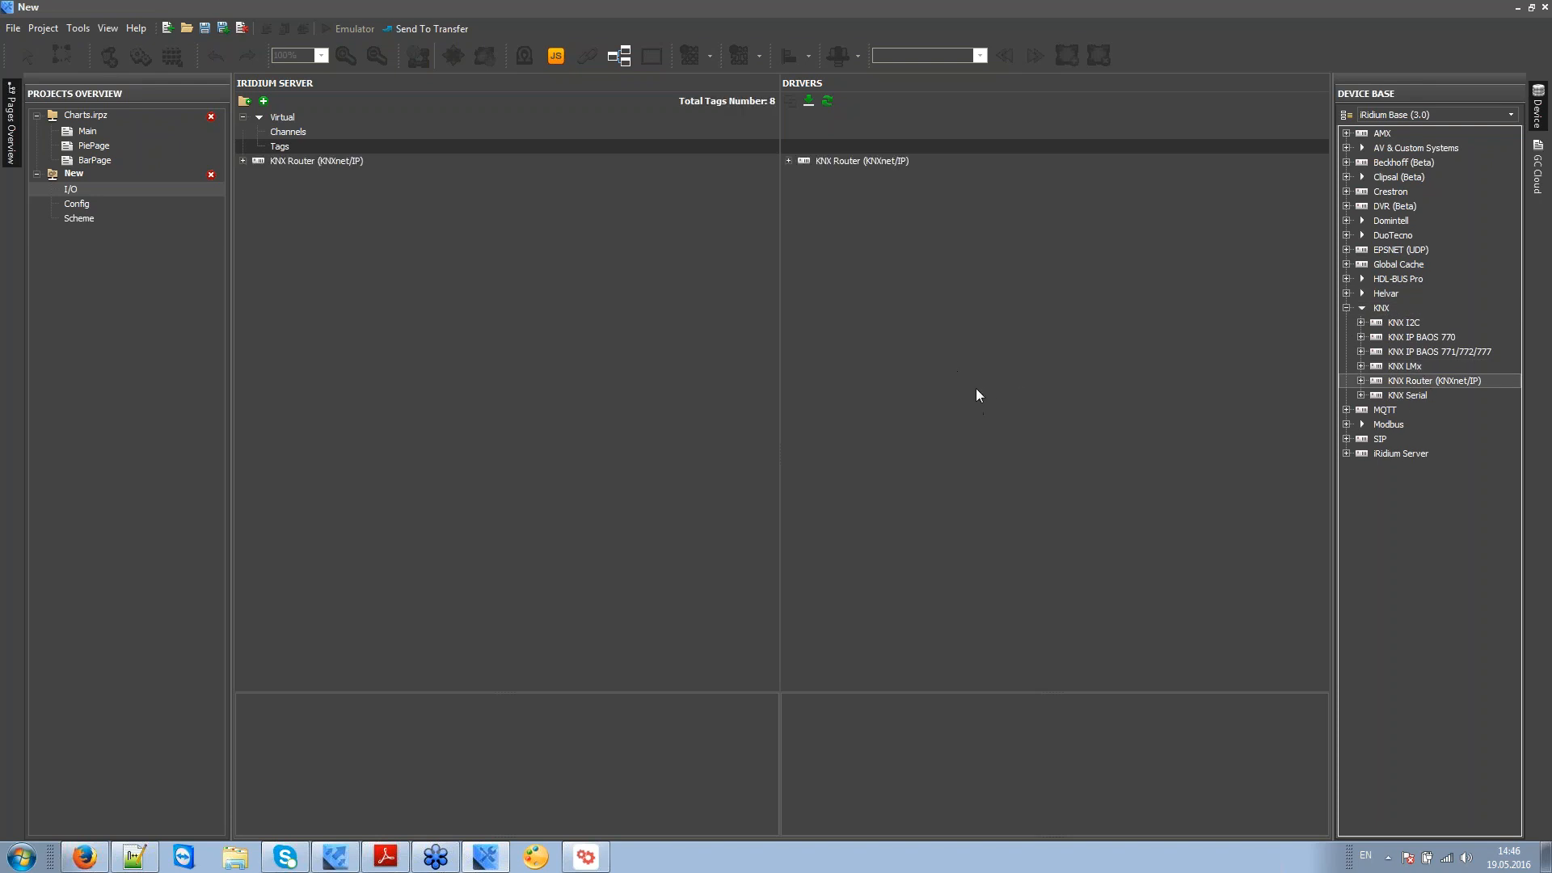
Step: Rename the KNX Router driver to KNX in its properties
click(789, 159)
click(870, 160)
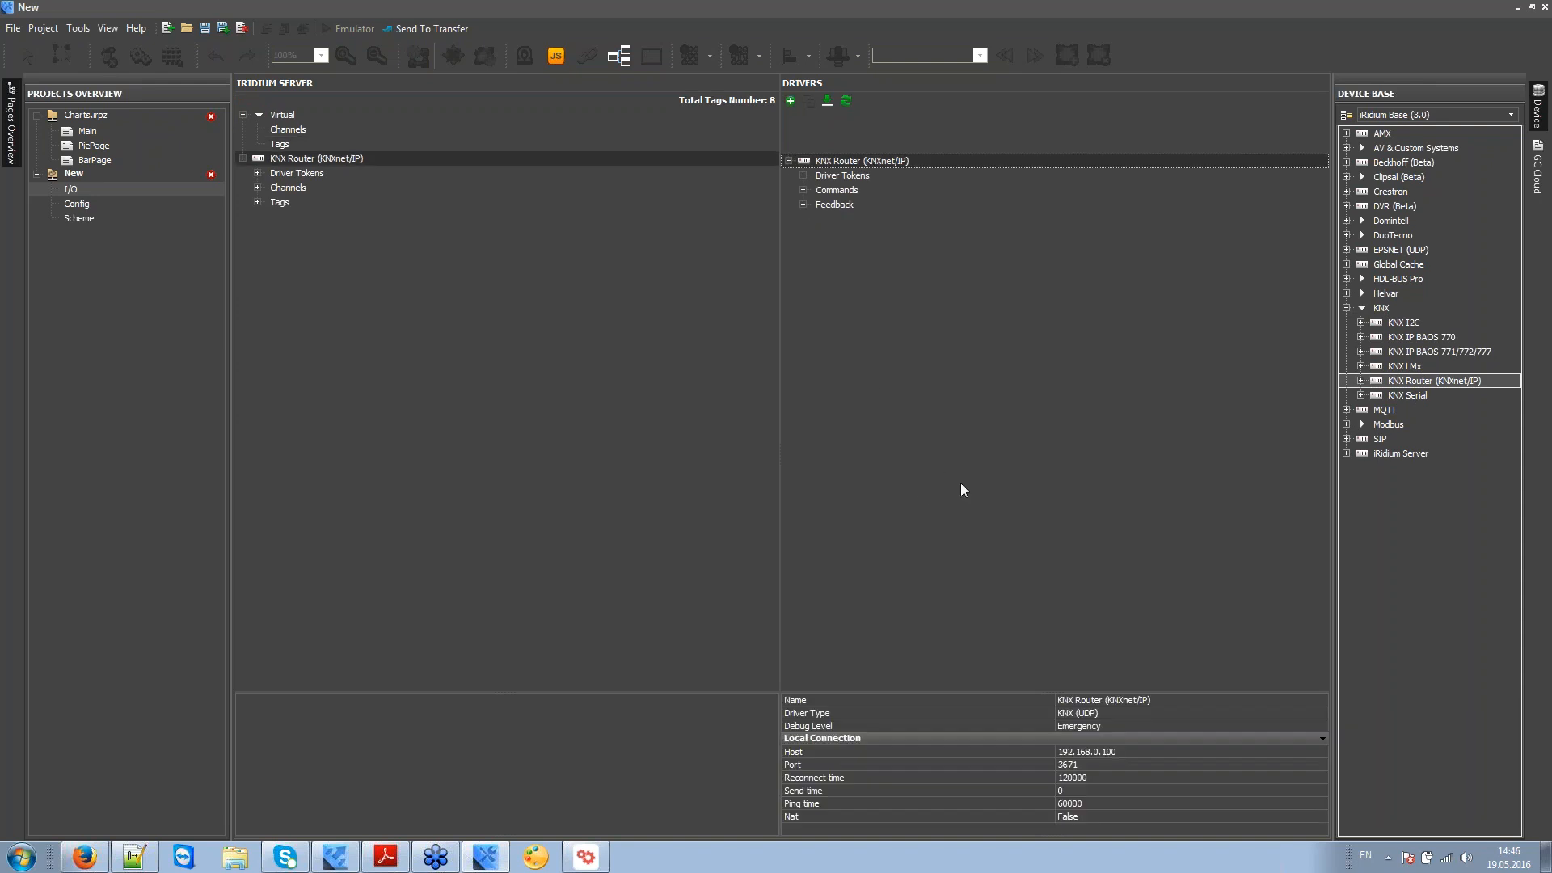
click(1092, 701)
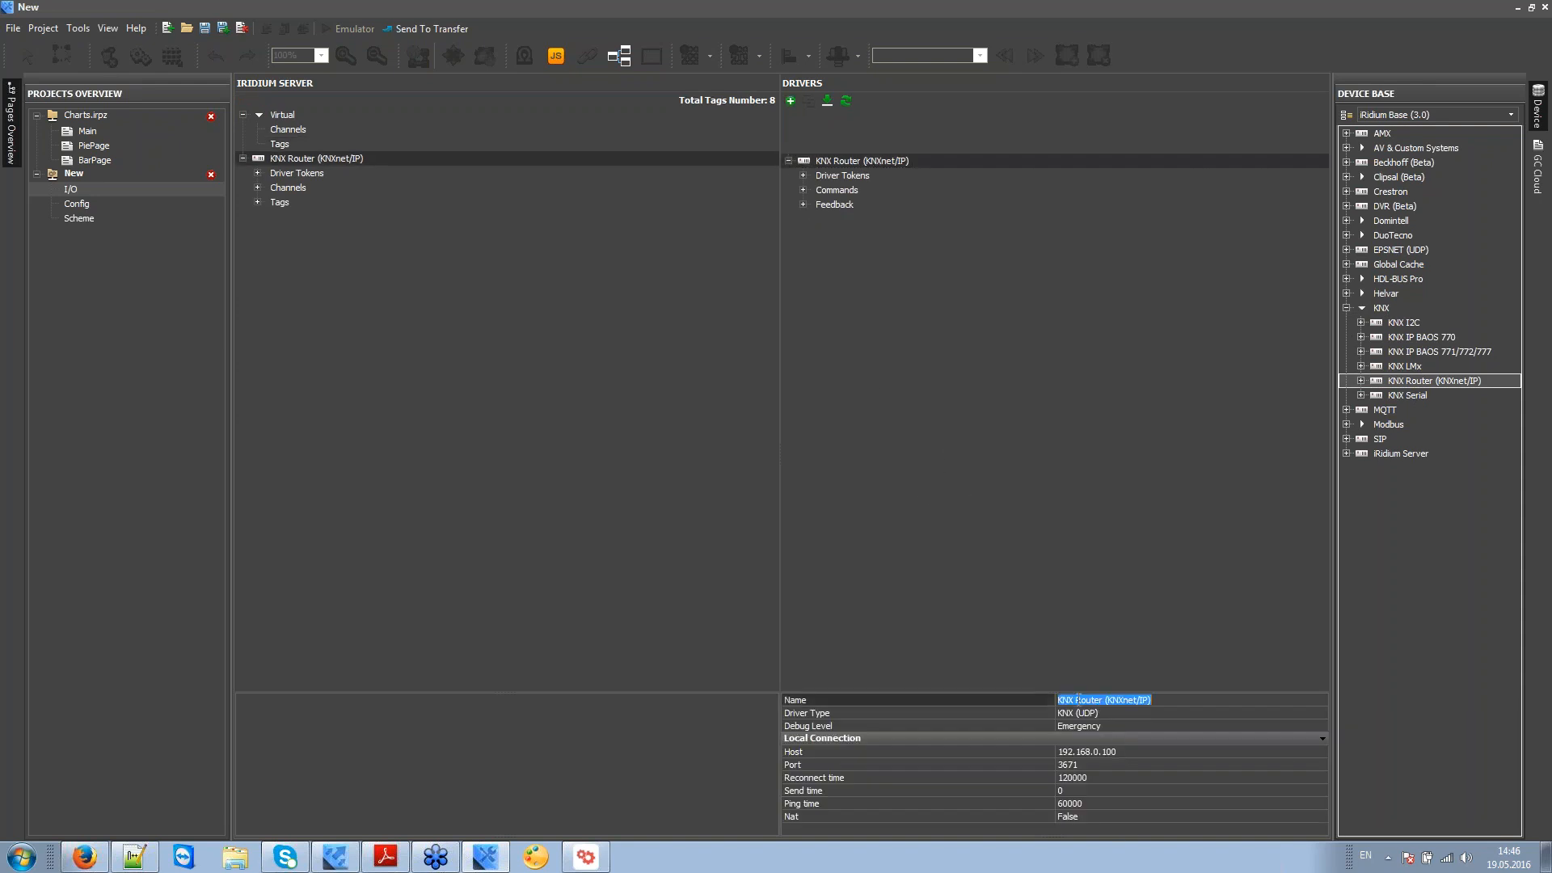
text(KNX)
key(Return)
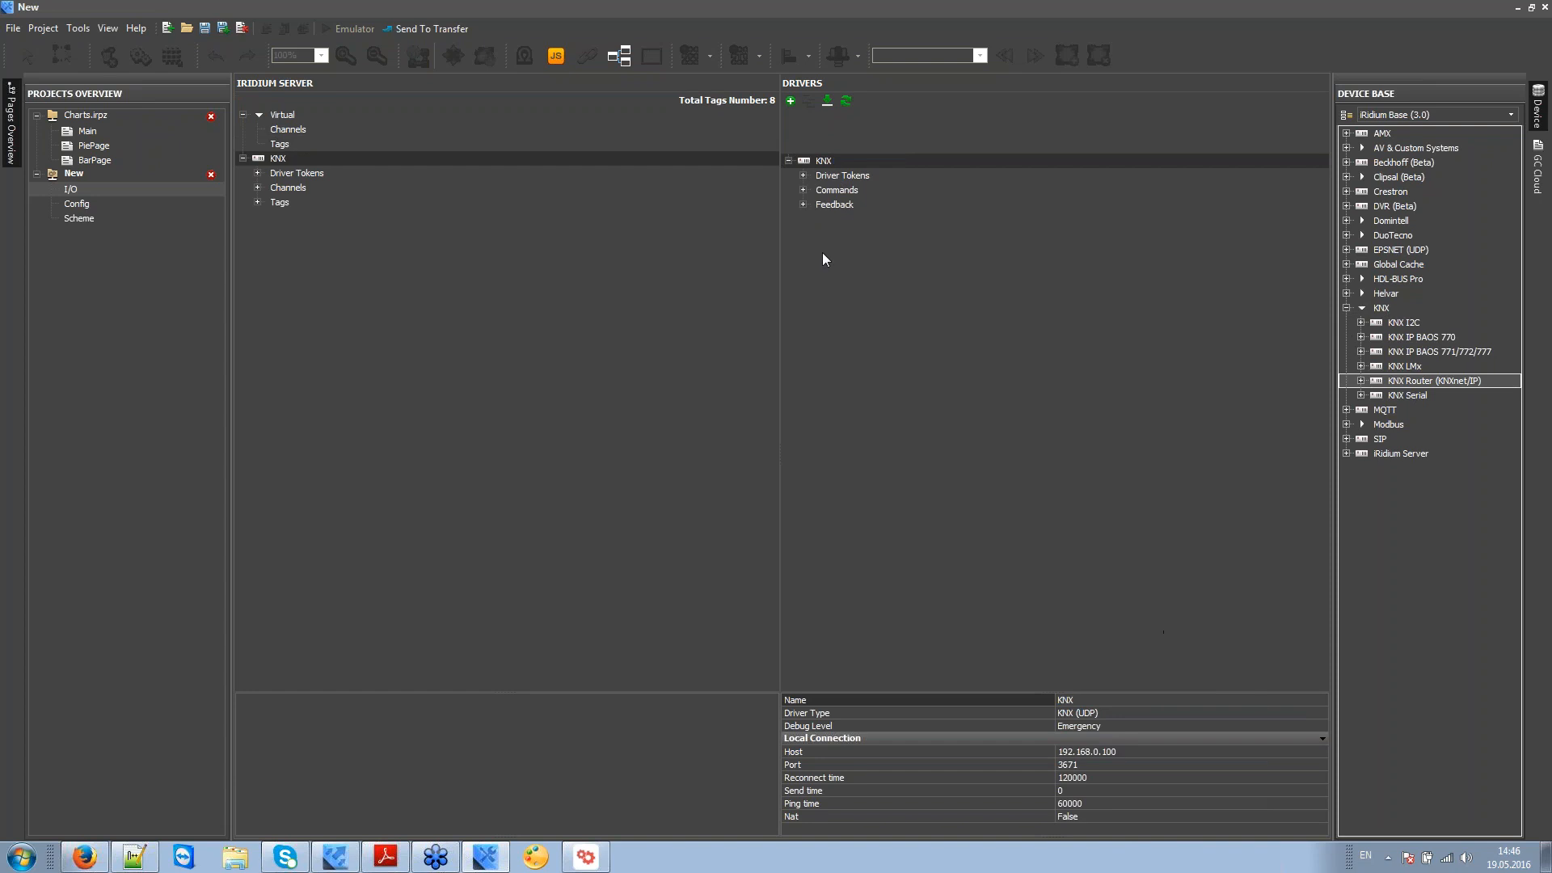
Step: Duplicate the KNX driver's Address 1 command three times
click(845, 159)
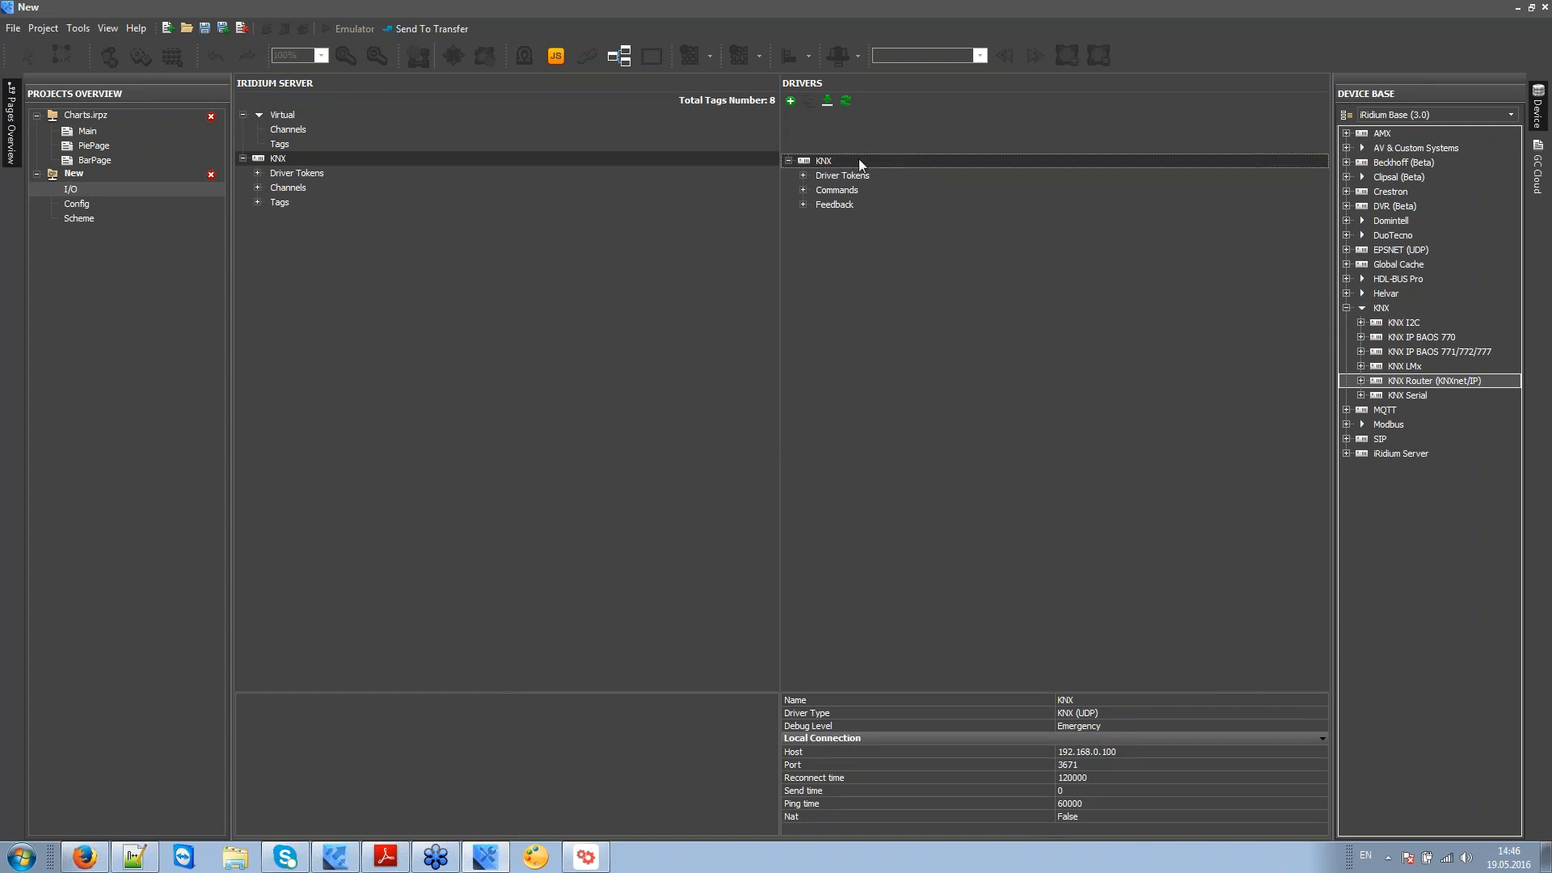
click(804, 190)
click(804, 219)
click(865, 206)
click(809, 108)
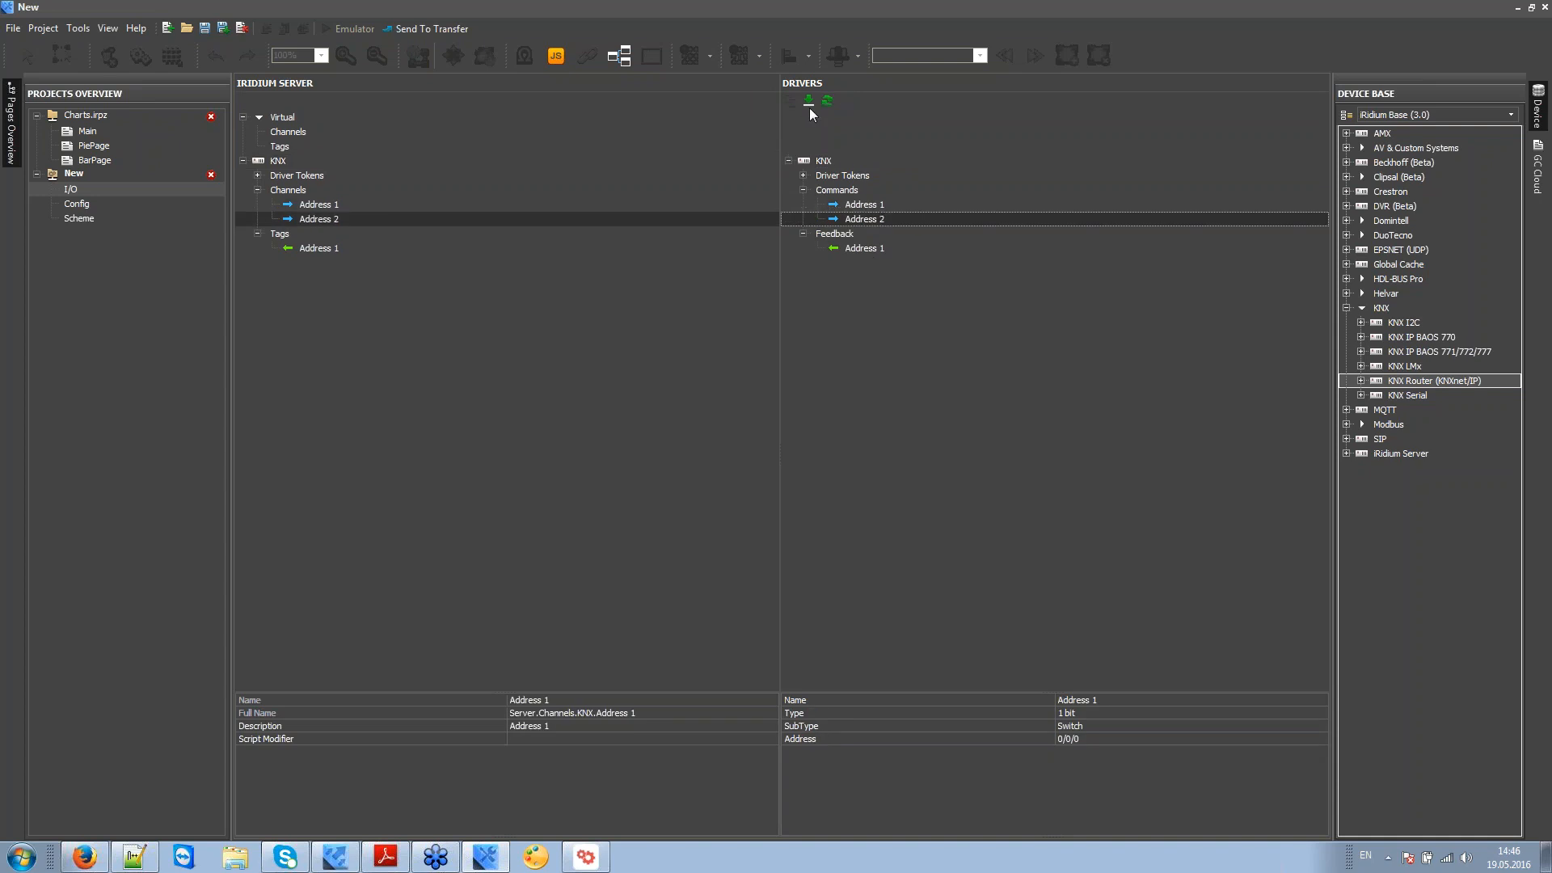
click(809, 109)
click(808, 108)
Step: Duplicate the KNX driver's Address 1 feedback four times
click(875, 279)
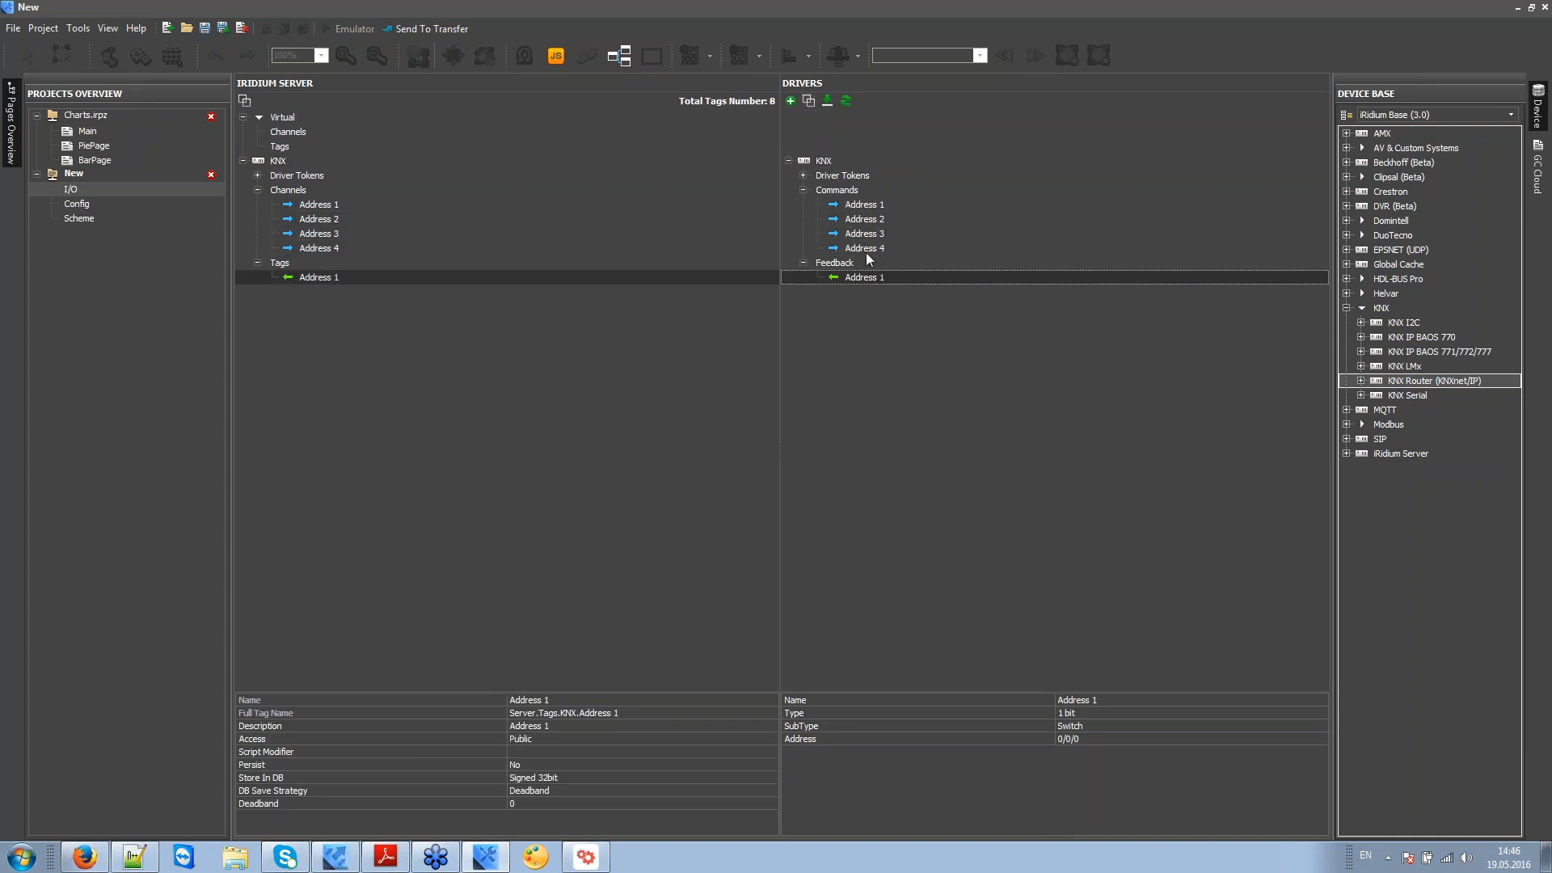
click(808, 101)
click(809, 101)
click(808, 101)
click(808, 101)
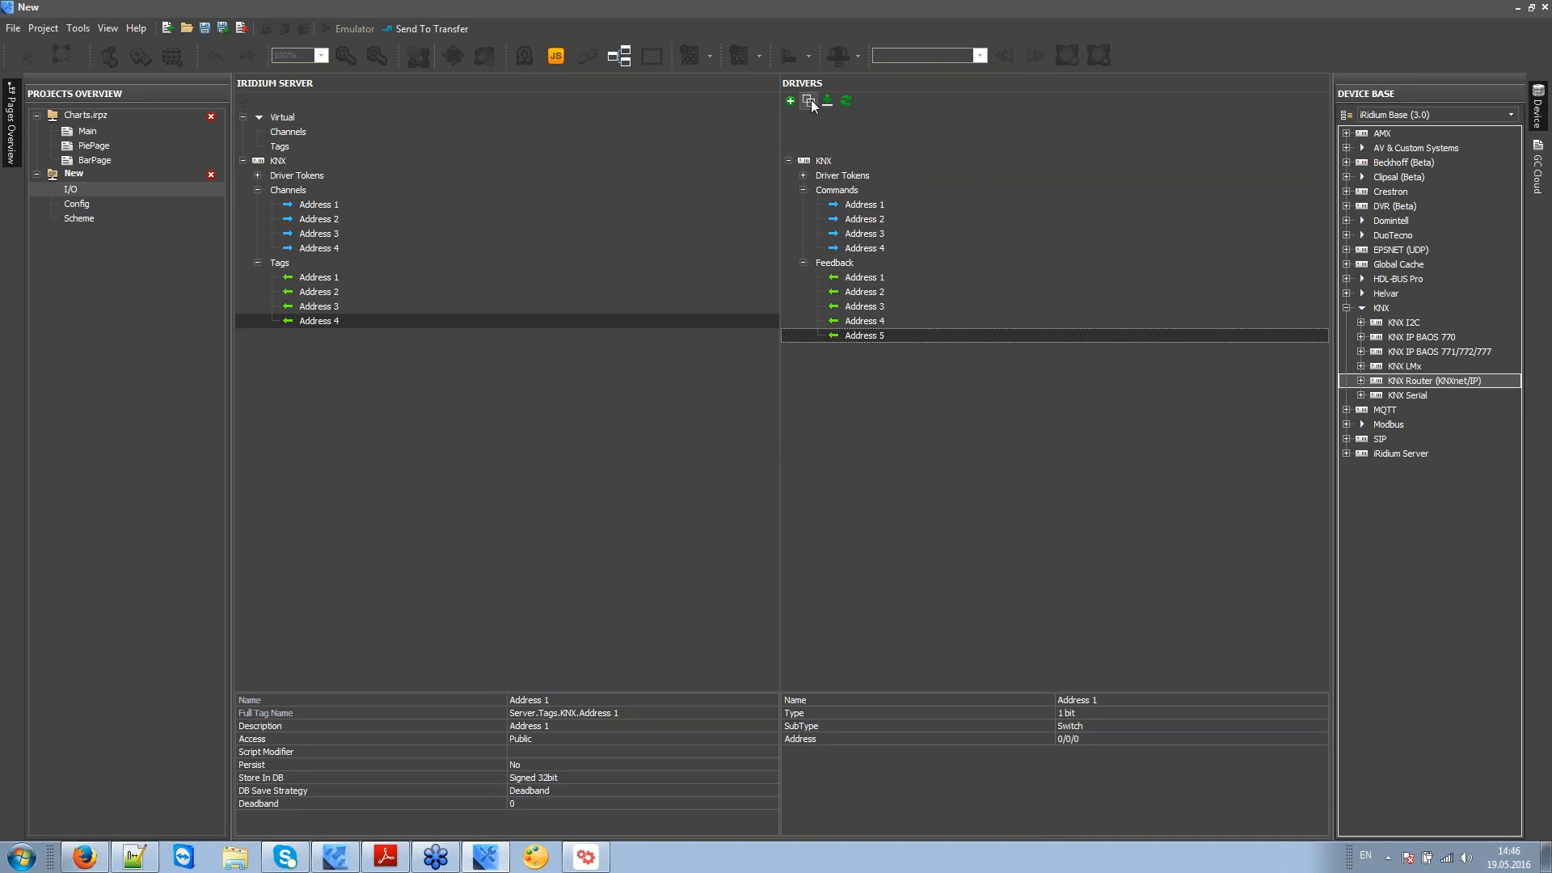
Step: Compare the properties of the KNX driver's Address 2 command with the matching Address 2 server channel
click(894, 220)
click(321, 218)
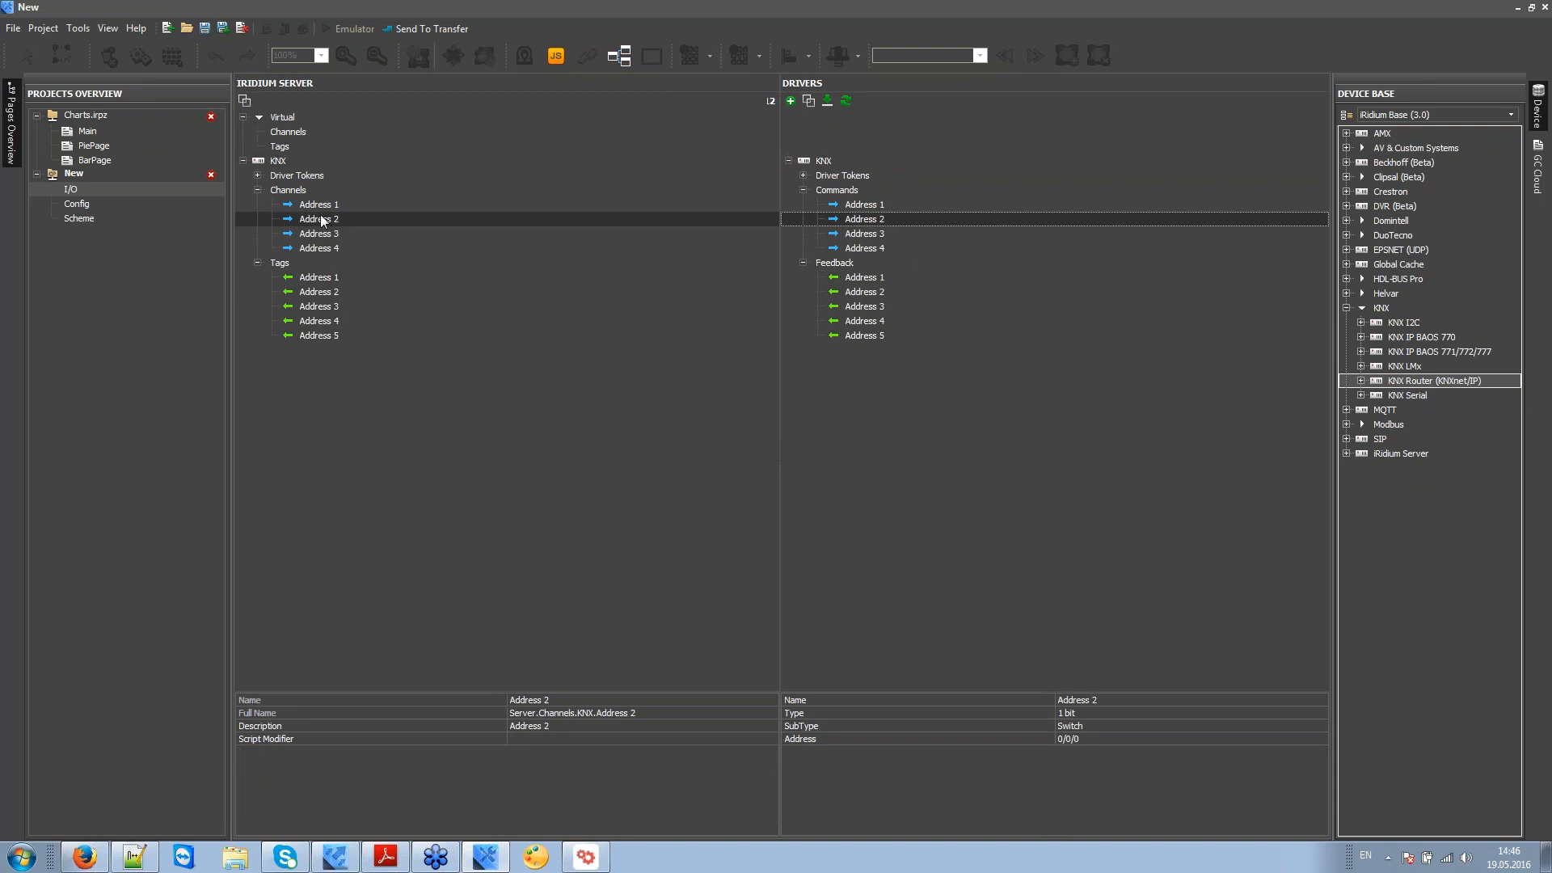
click(888, 216)
click(366, 217)
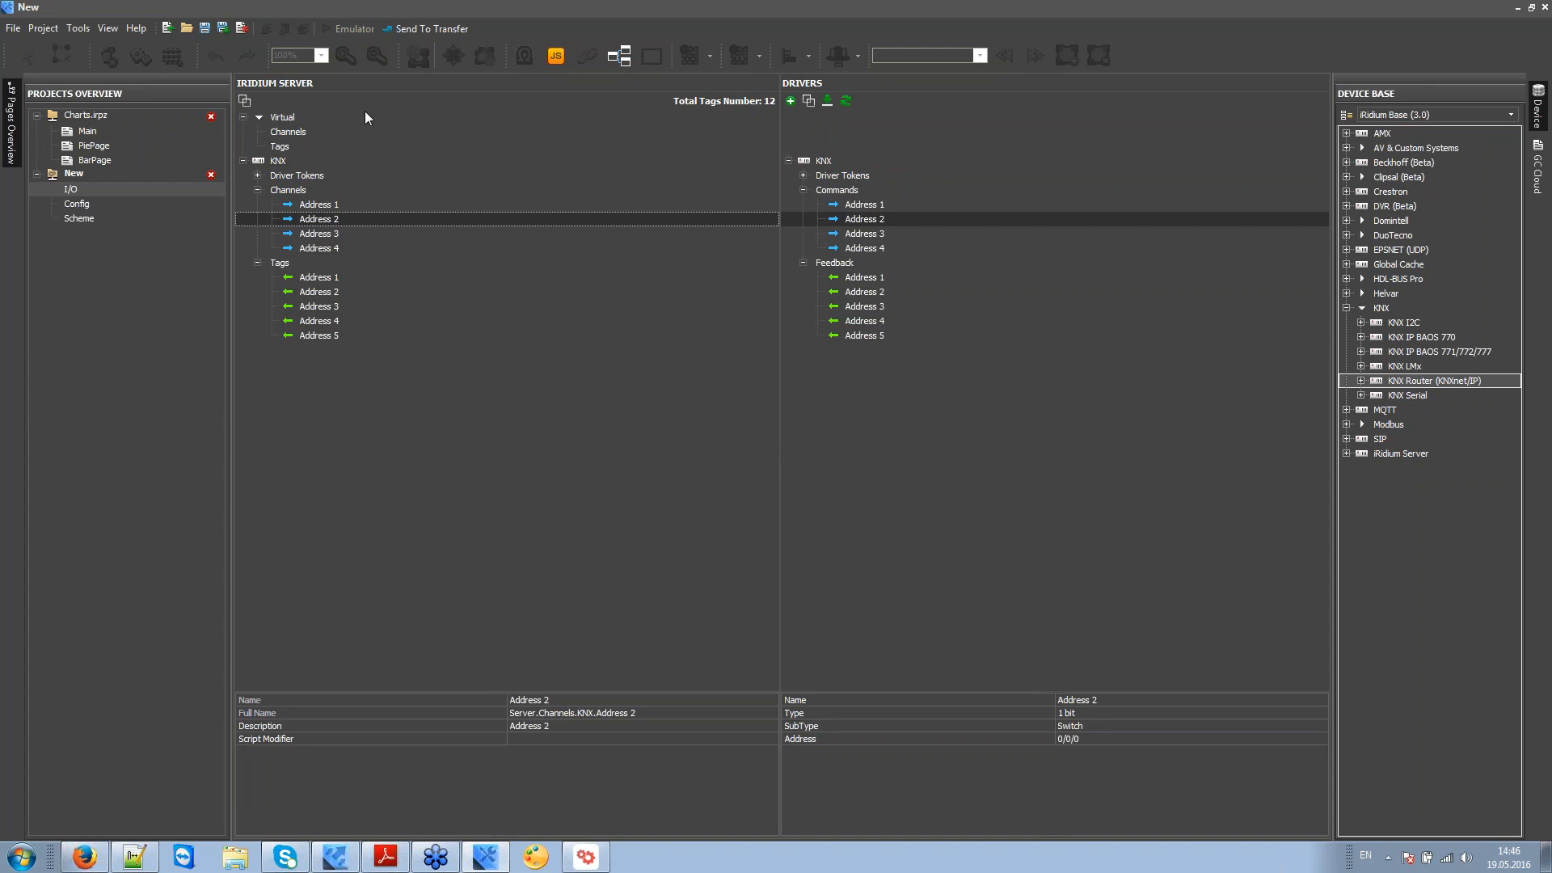
Step: Examine the full name of the KNX Address 2 server channel alongside its linked driver command
click(677, 717)
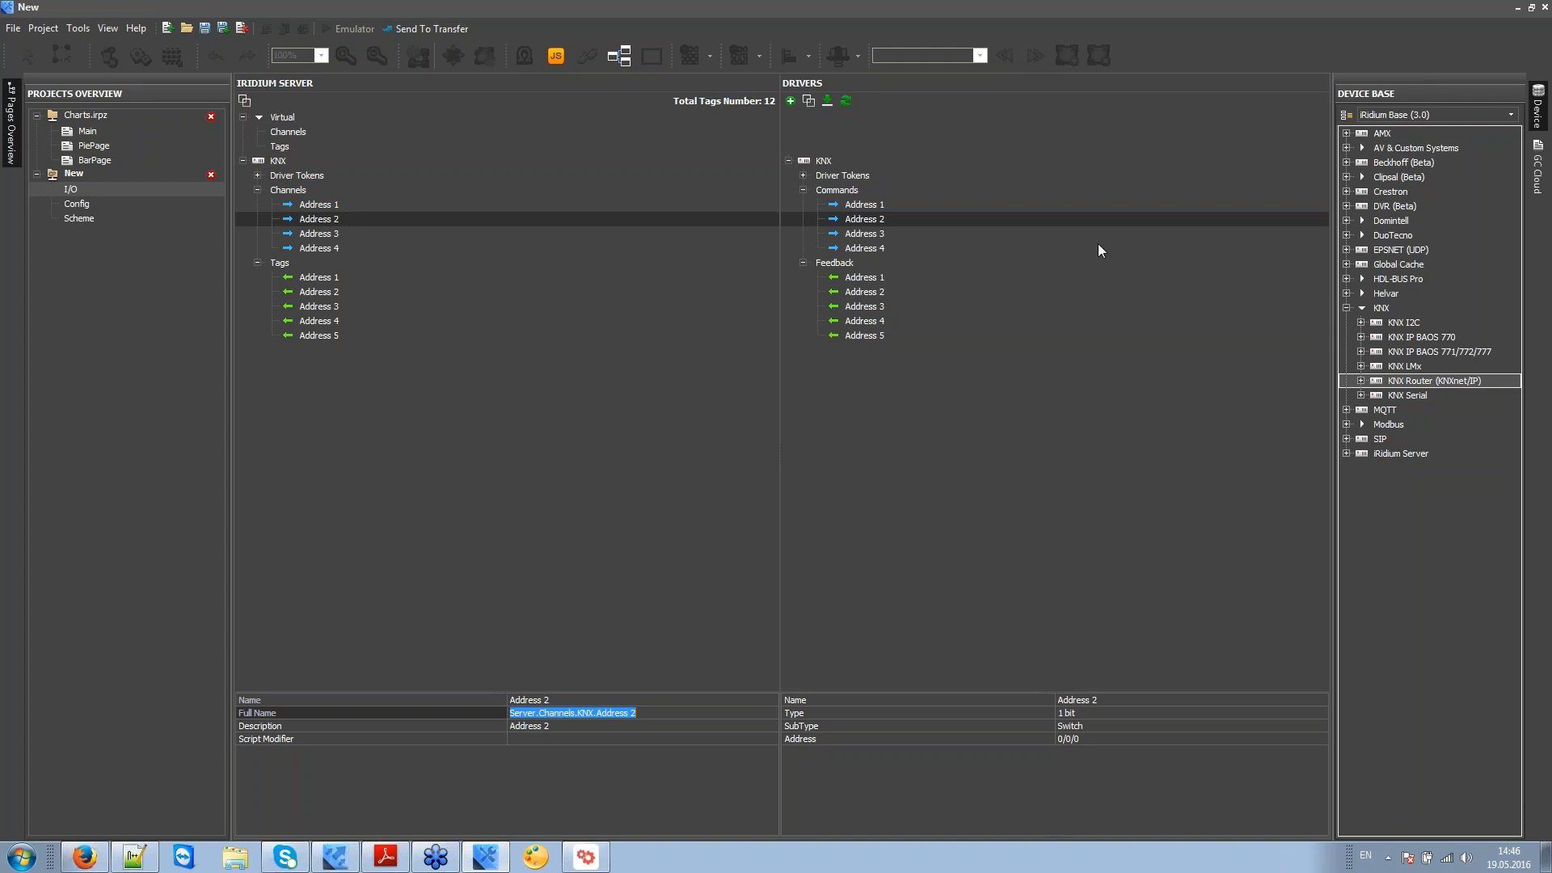
click(865, 216)
click(361, 221)
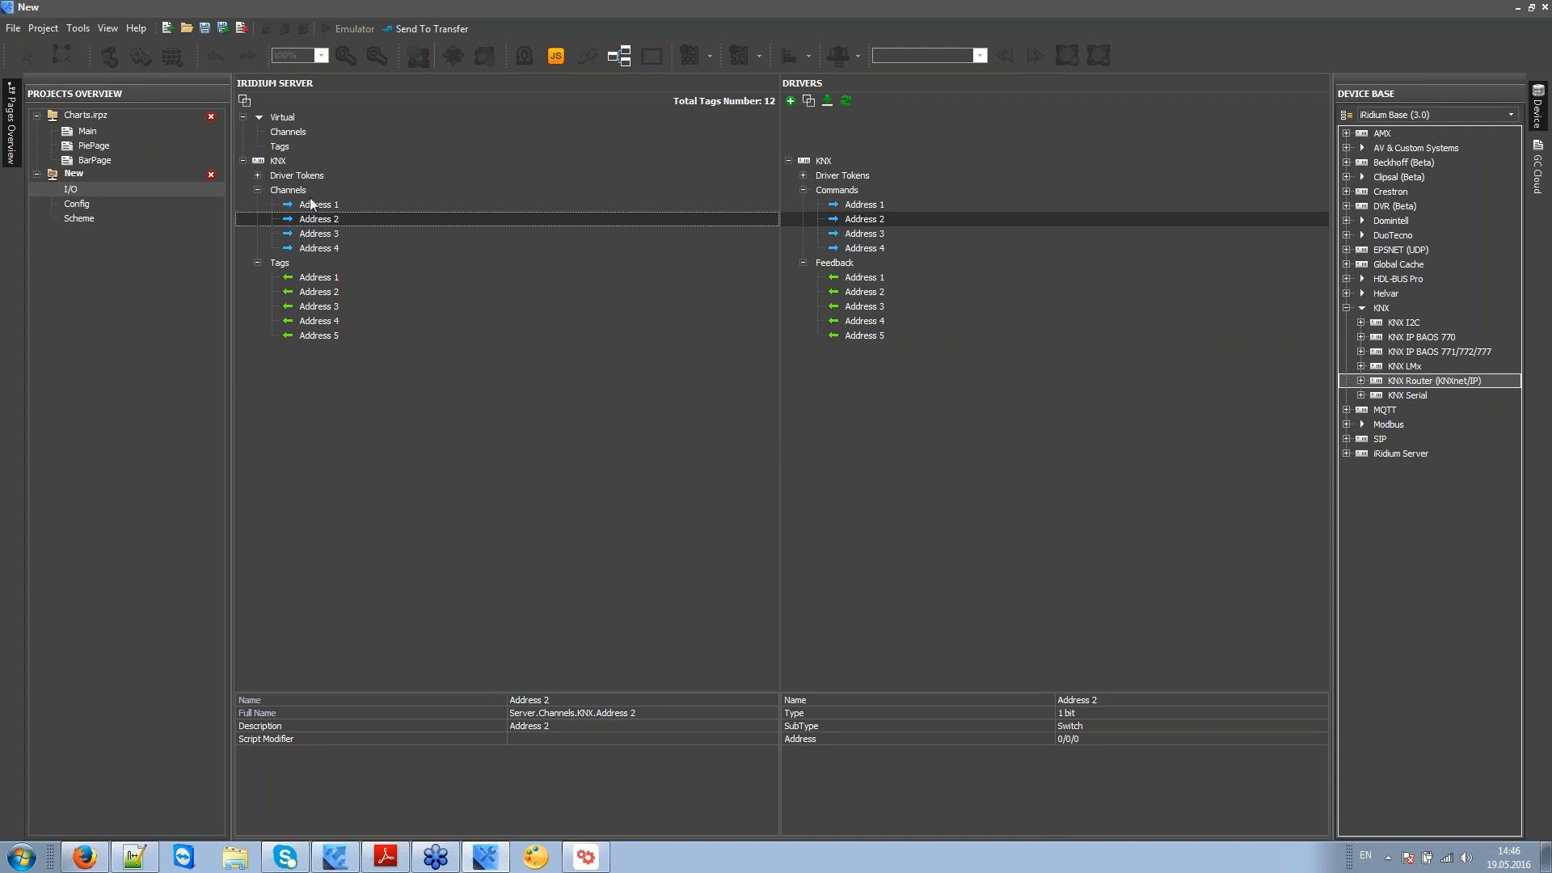
Step: Add five virtual channels to the Virtual group of the iRidium server
click(296, 132)
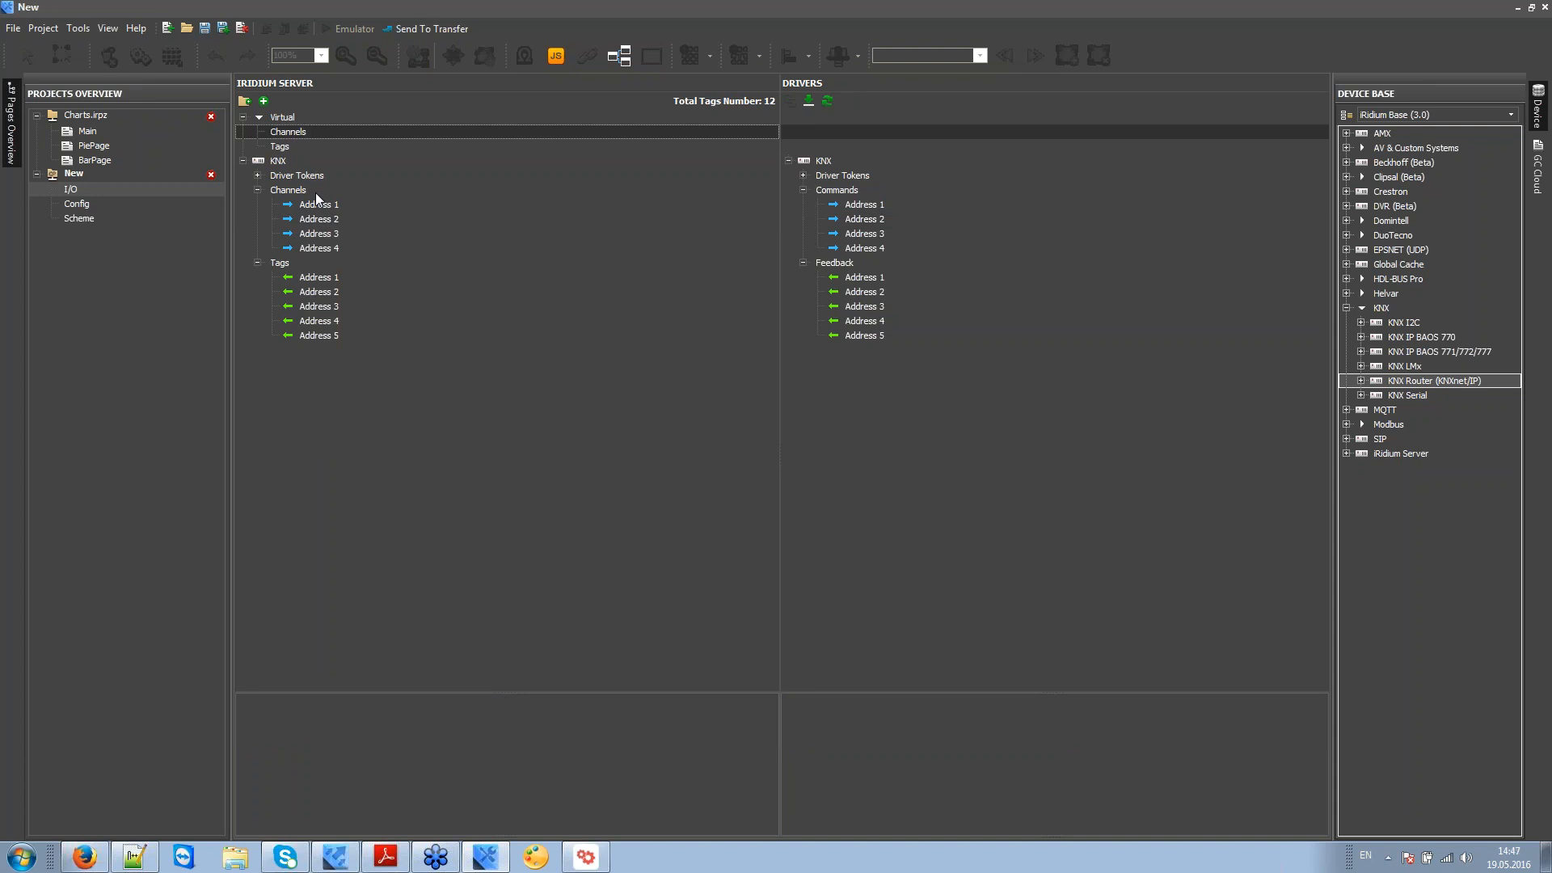
double_click(293, 120)
double_click(293, 120)
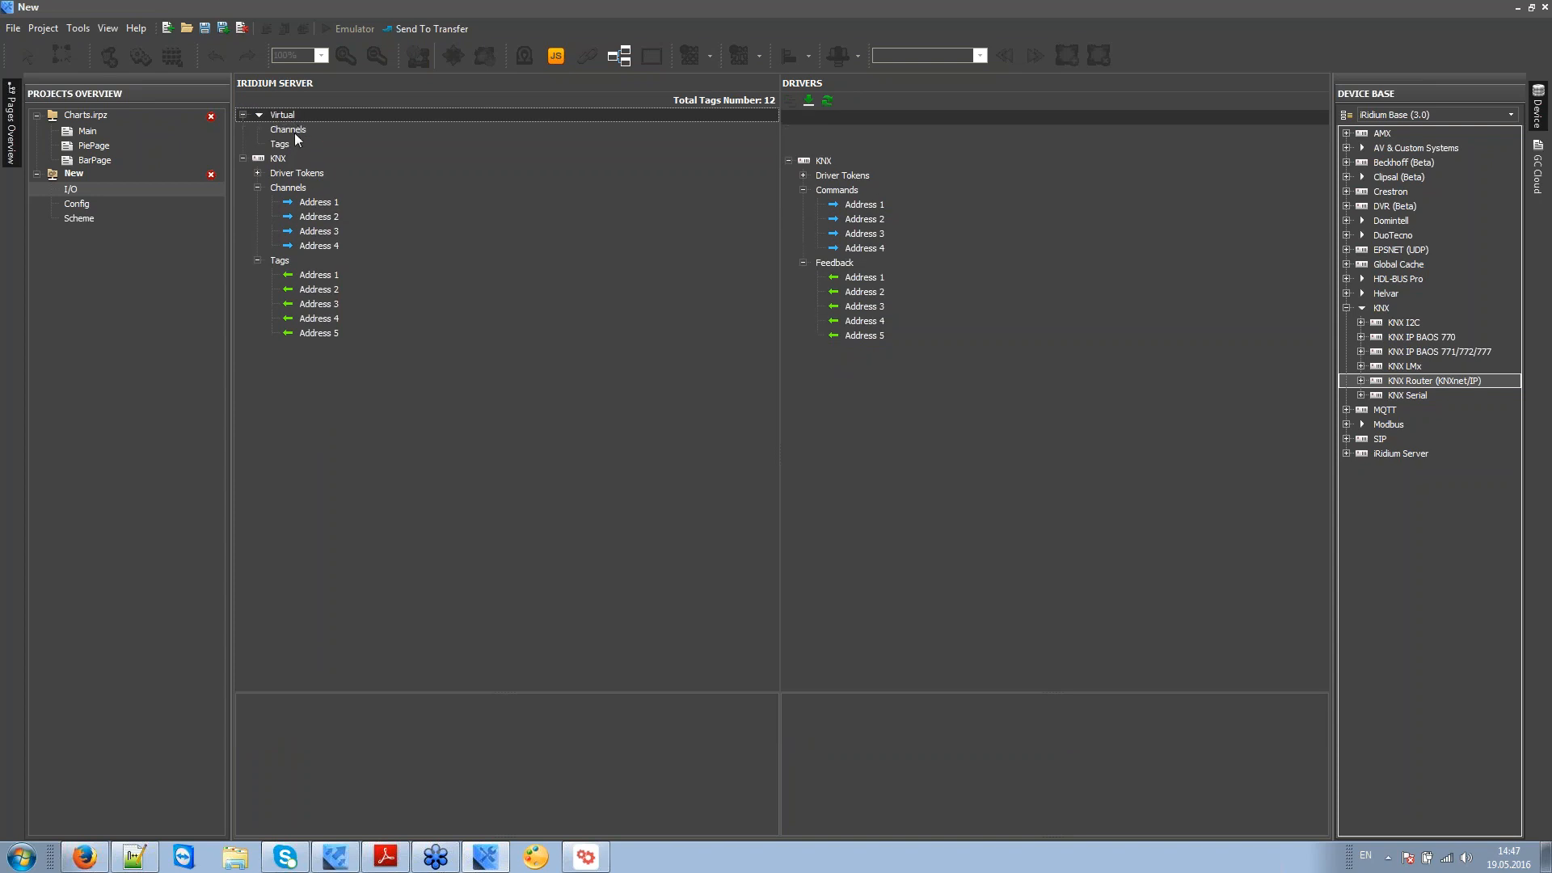
click(294, 133)
click(267, 105)
click(268, 105)
click(267, 105)
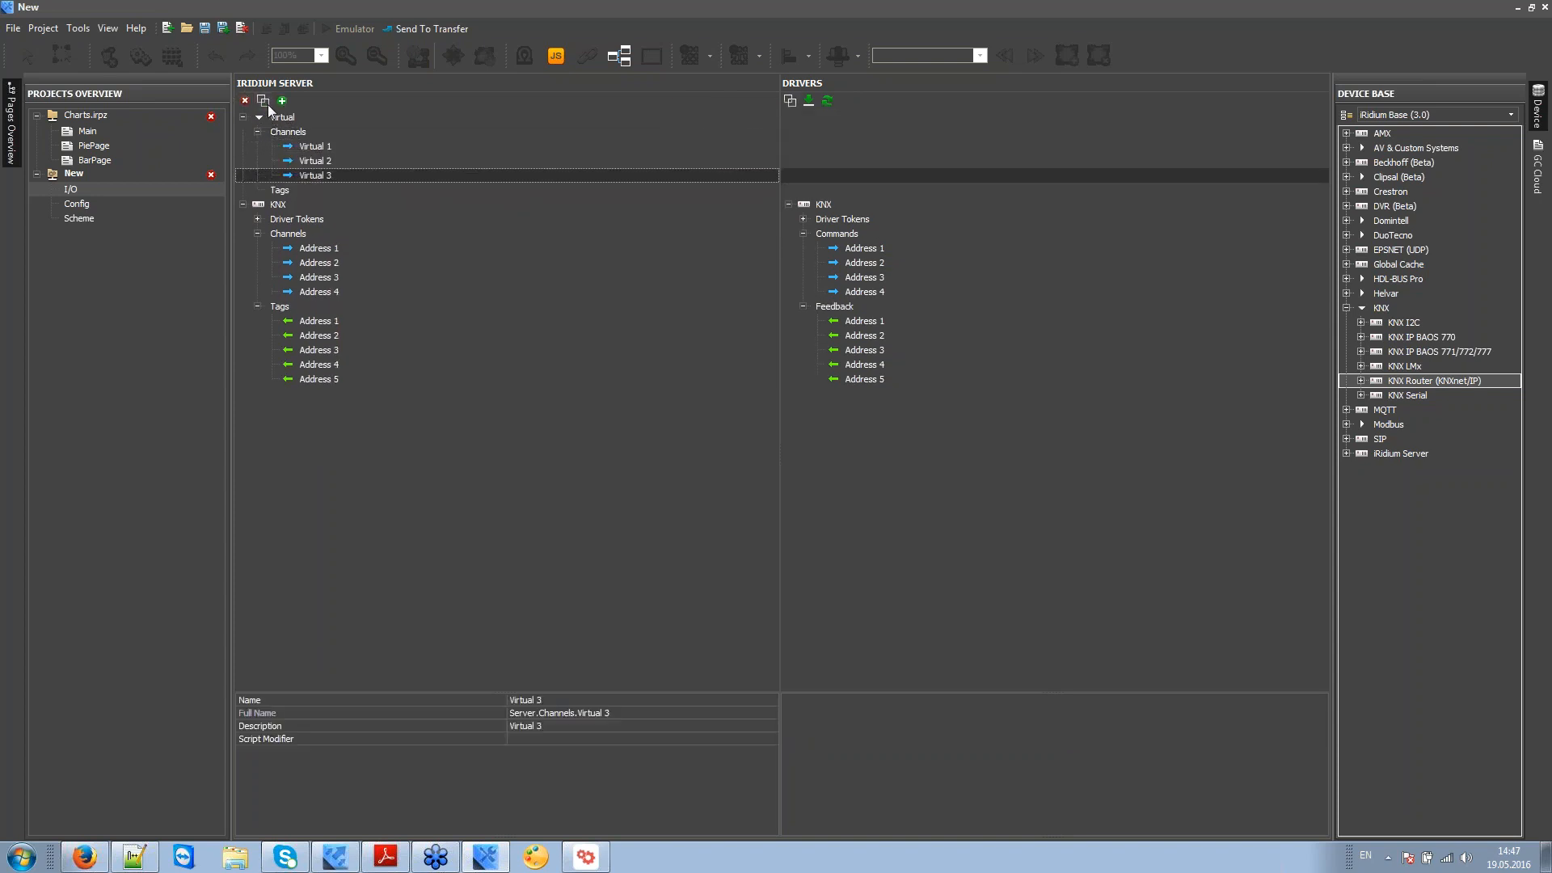
click(268, 105)
click(268, 105)
Step: Add five virtual tags to the Virtual group of the iRidium server
click(291, 222)
click(264, 104)
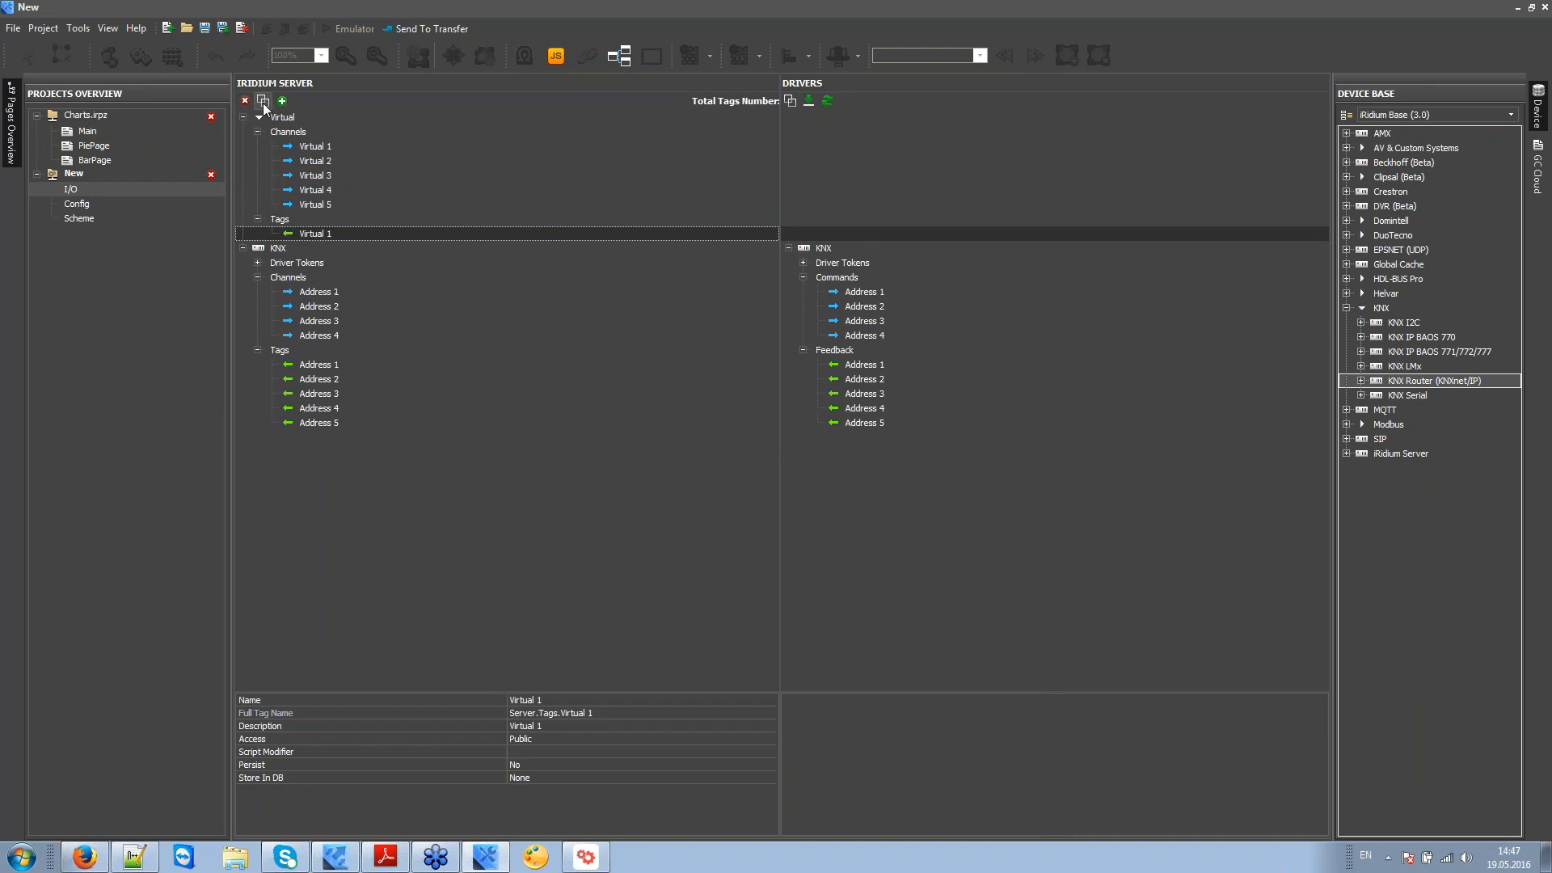
click(264, 104)
click(264, 104)
click(264, 104)
click(264, 103)
Step: Compare the virtual channels with the virtual tags, and switch to Adobe Reader to consult the Project structure slide
click(352, 177)
click(337, 249)
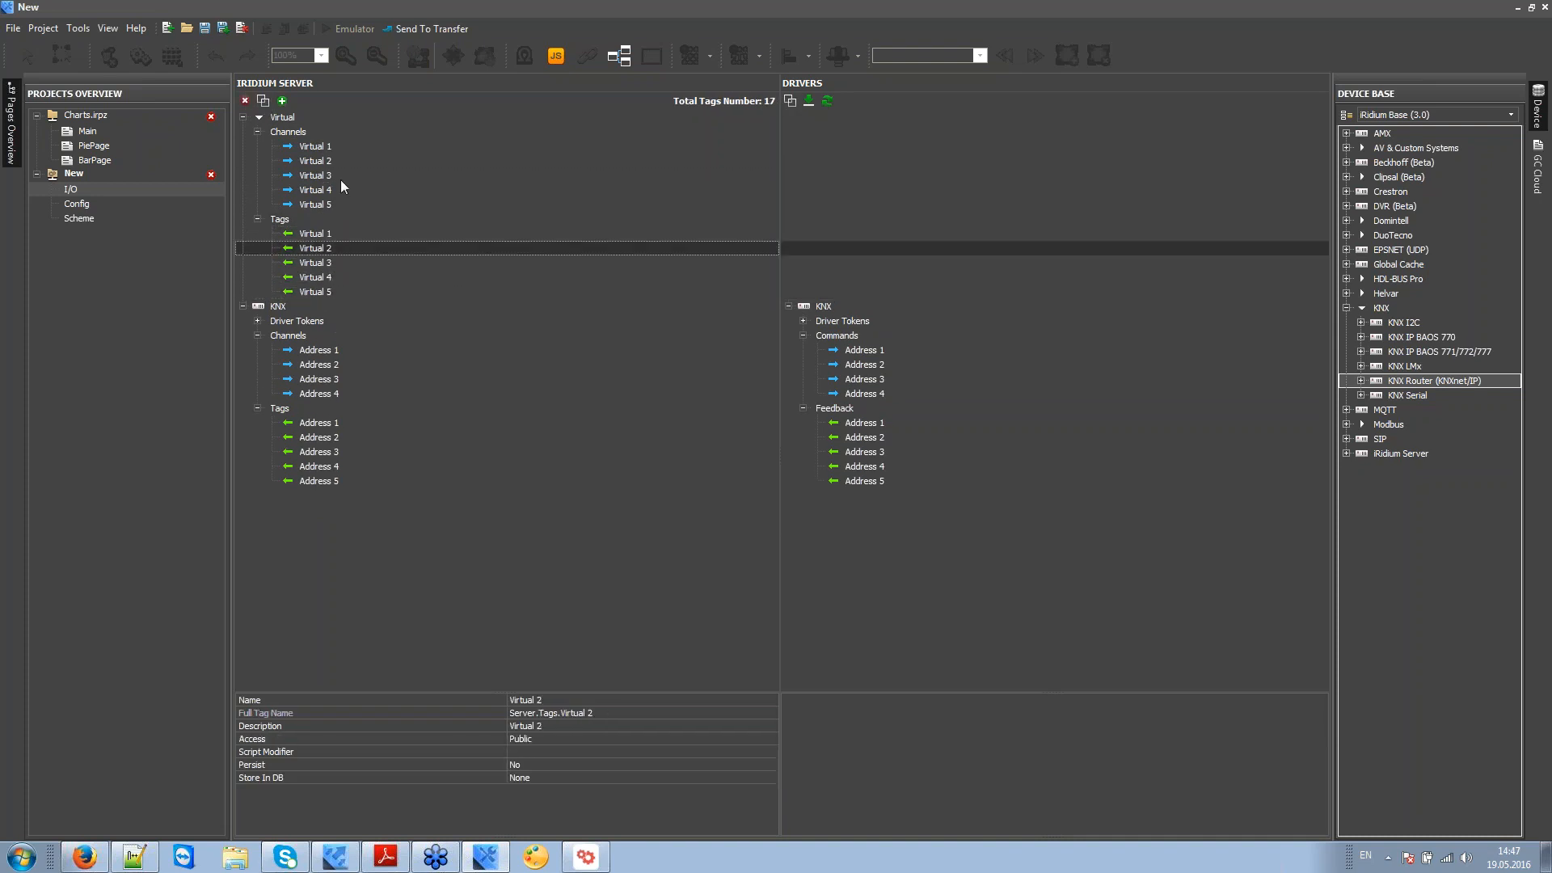
click(341, 180)
click(328, 233)
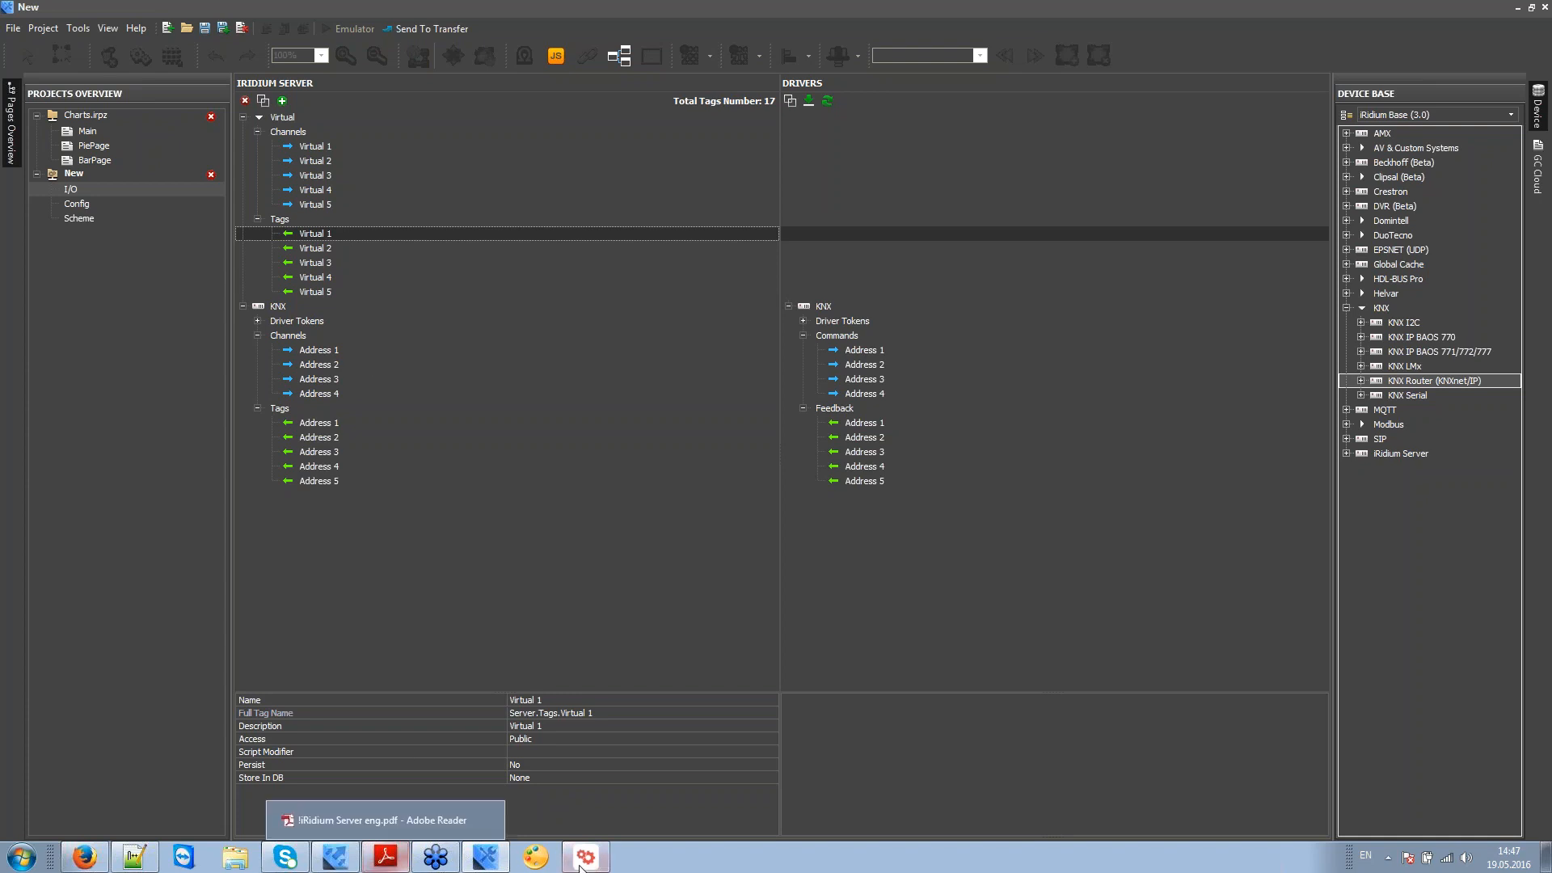
click(396, 862)
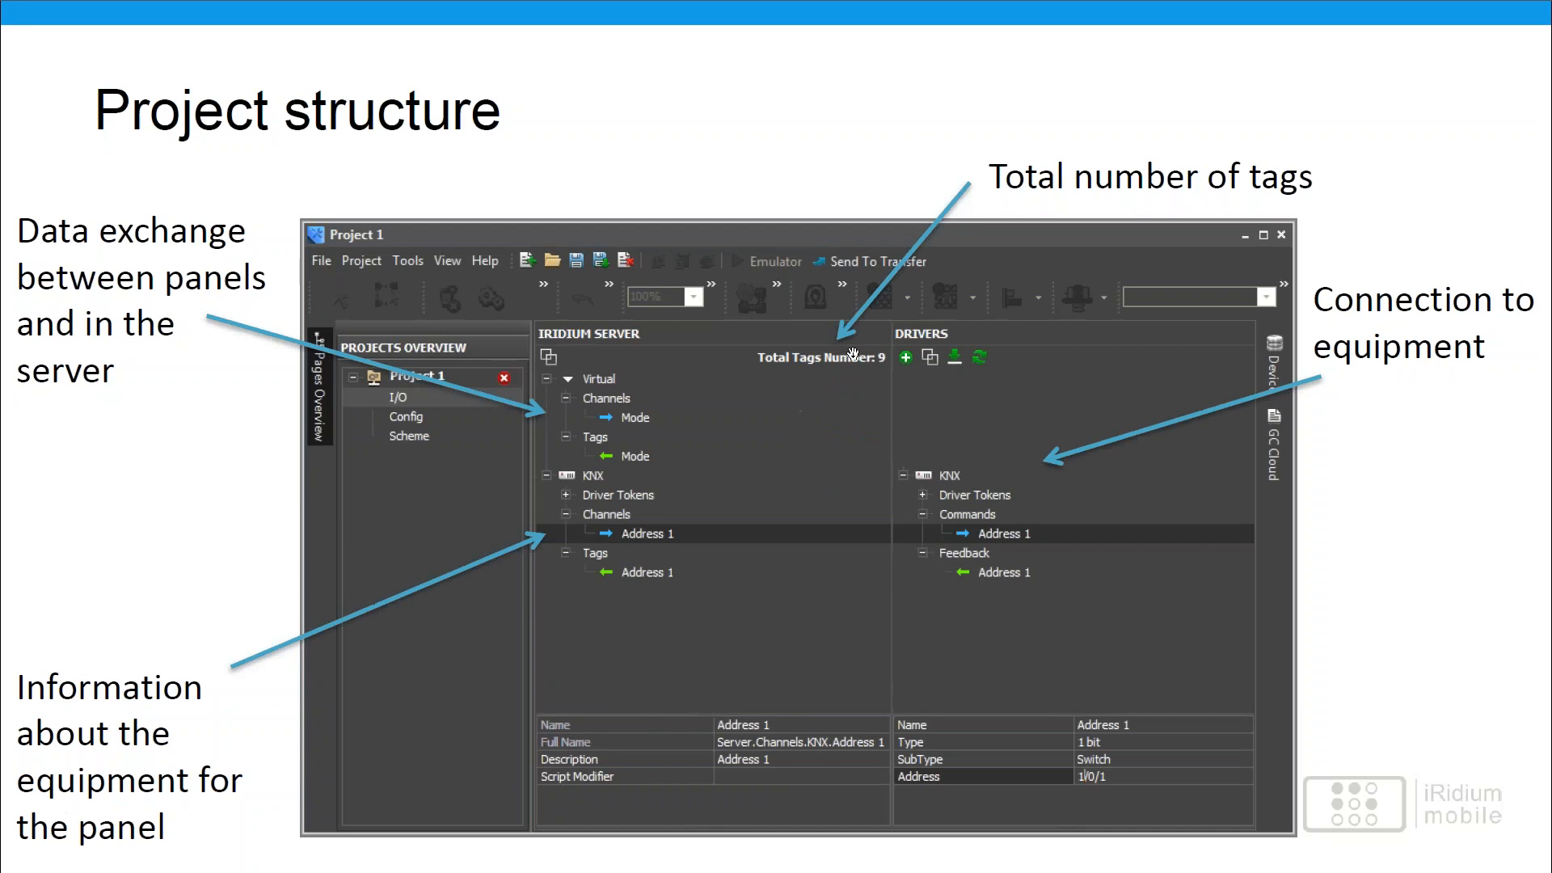
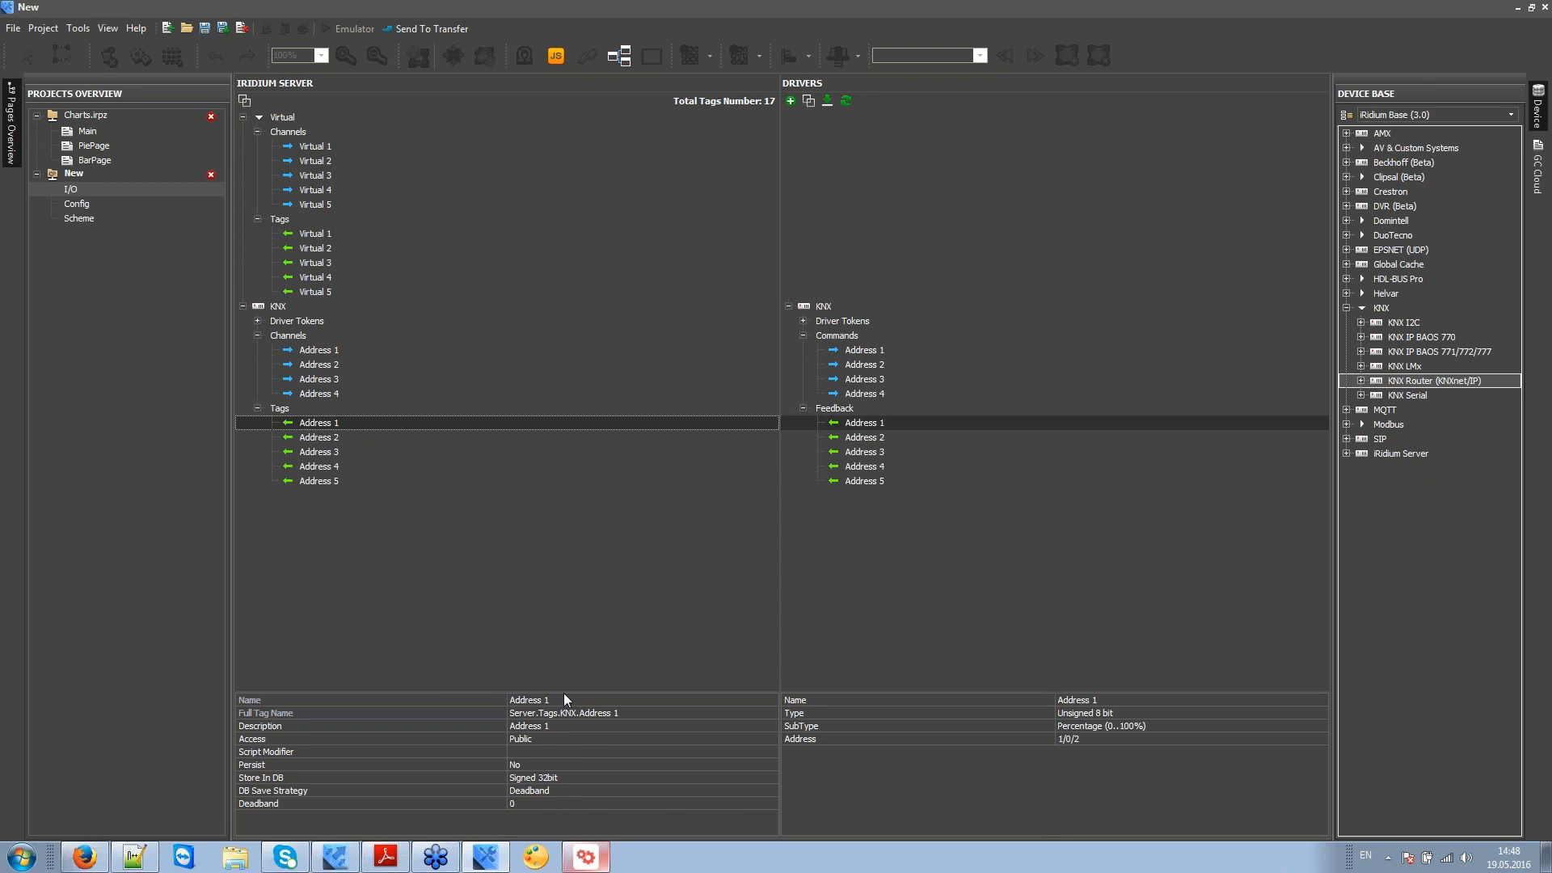
Step: Enlarge the properties area and switch the KNX Address 1 tag's Store In DB to None and back to Signed 32bit
drag(564, 692, 564, 521)
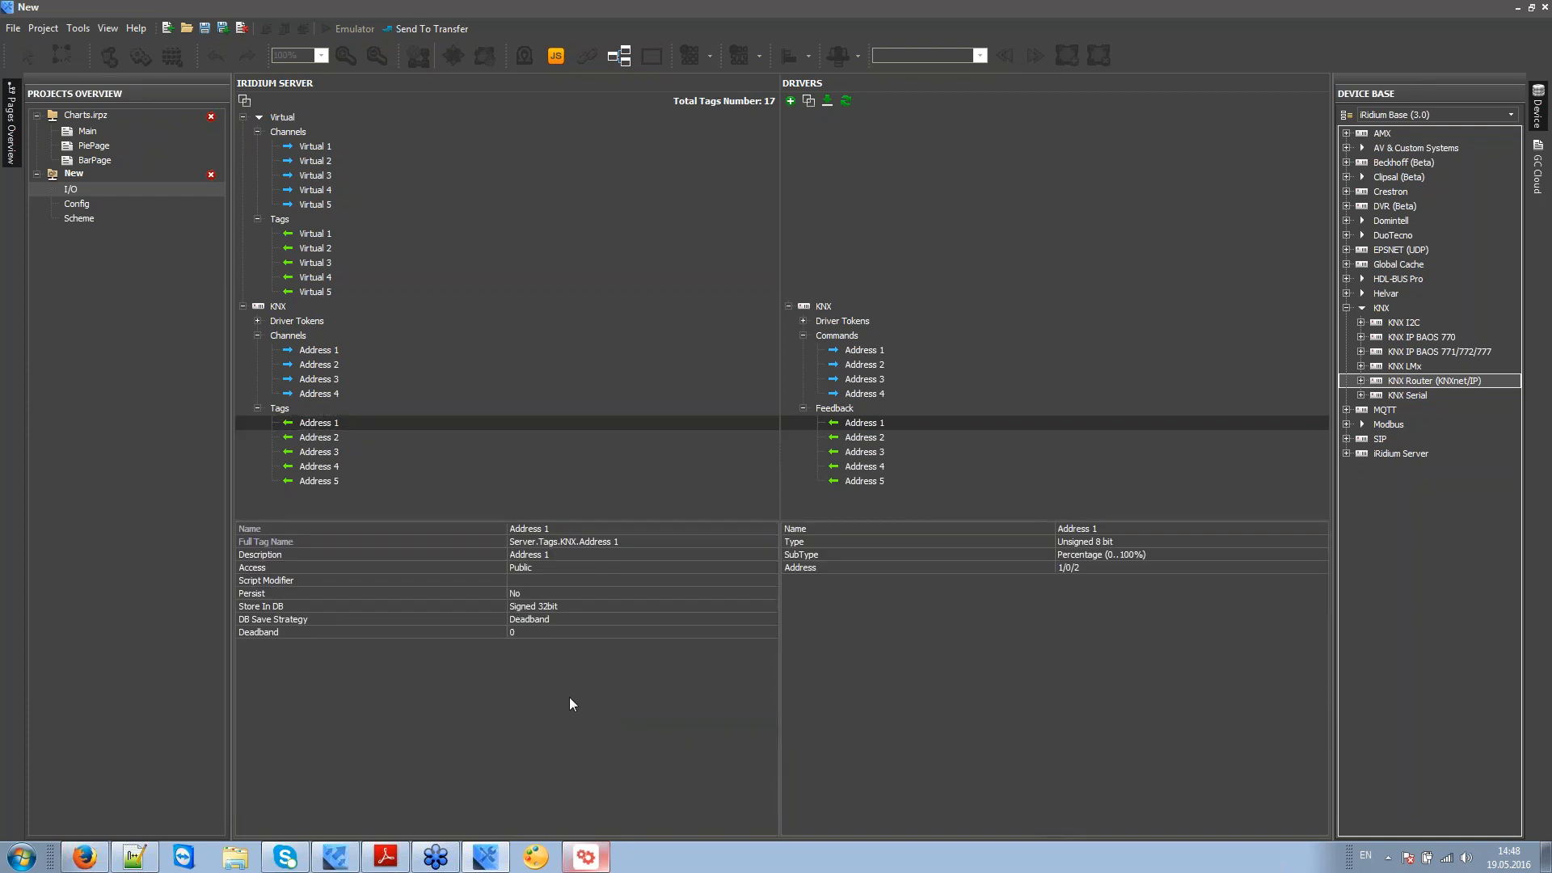
click(424, 603)
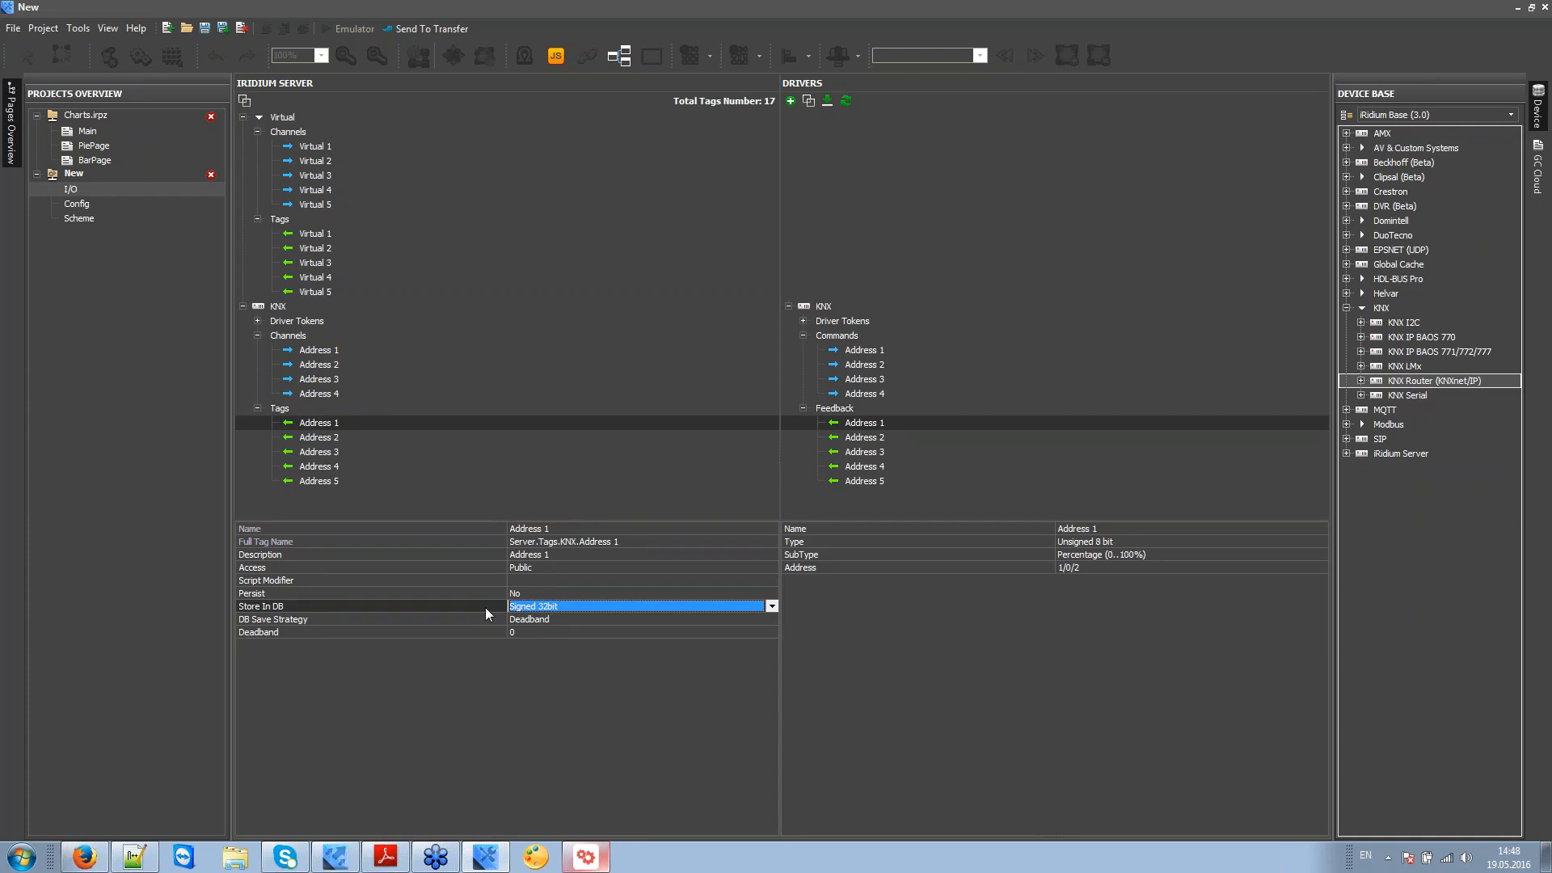
click(536, 606)
click(531, 626)
click(537, 606)
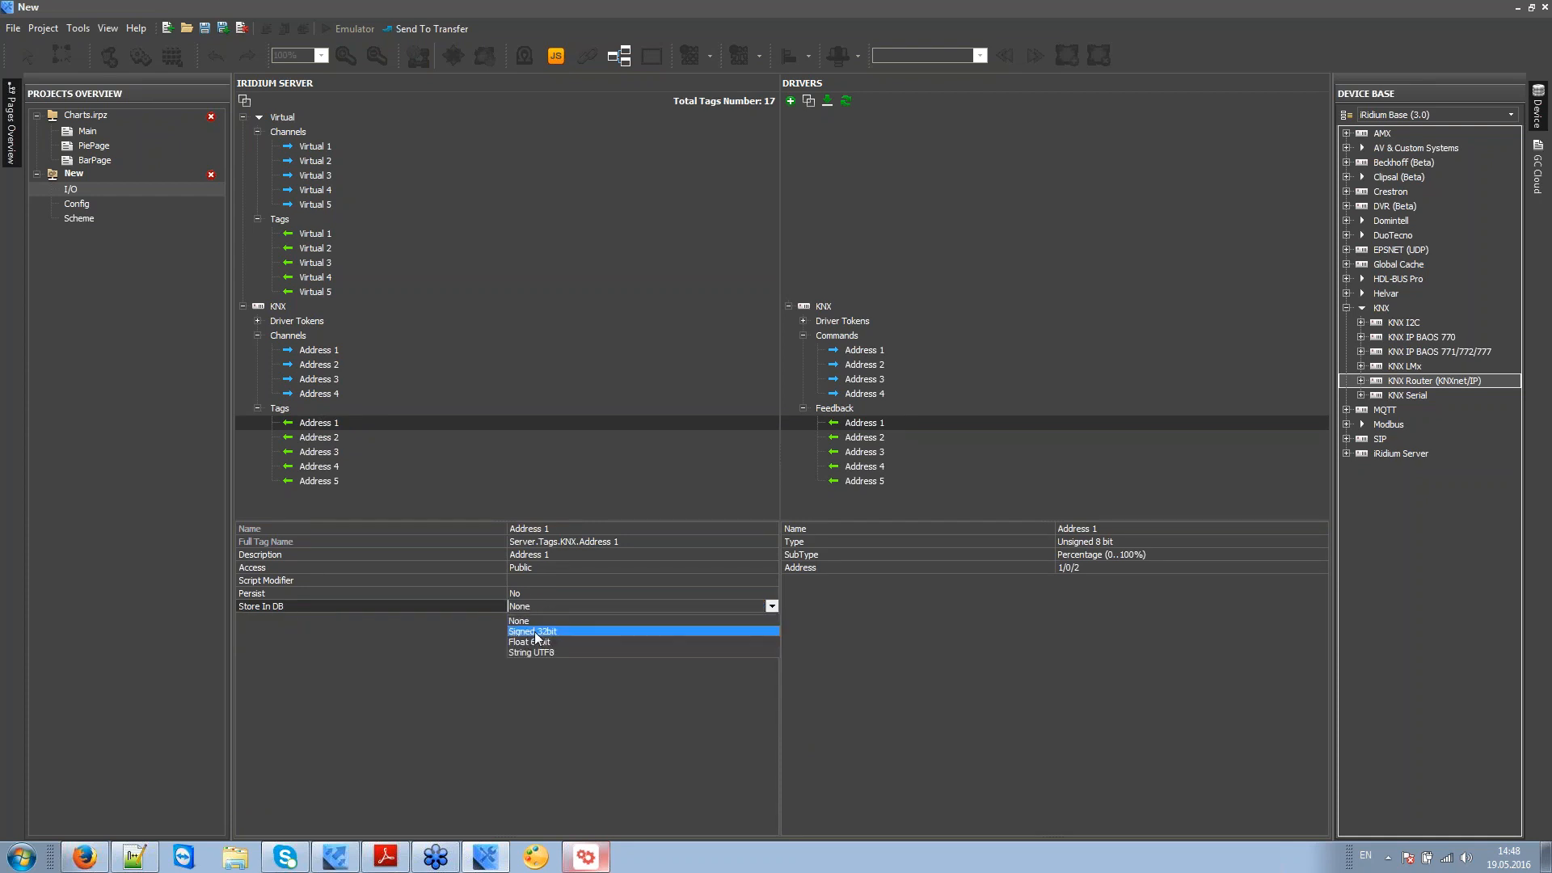
click(535, 633)
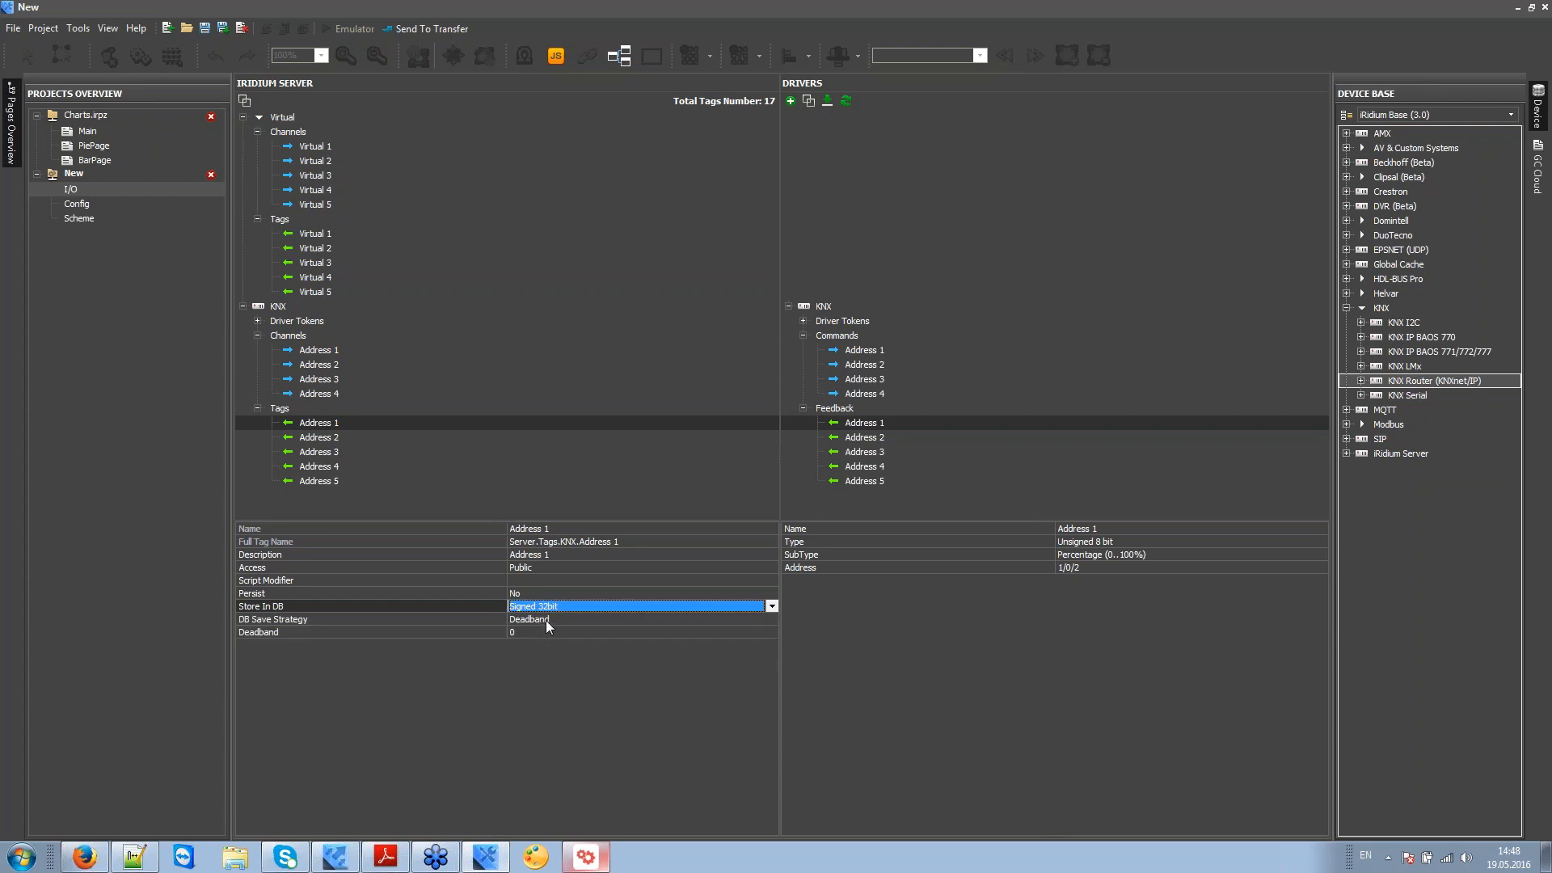
Step: Keep Deadband as the KNX Address 1 tag's DB save strategy and set its deadband to 3
click(400, 624)
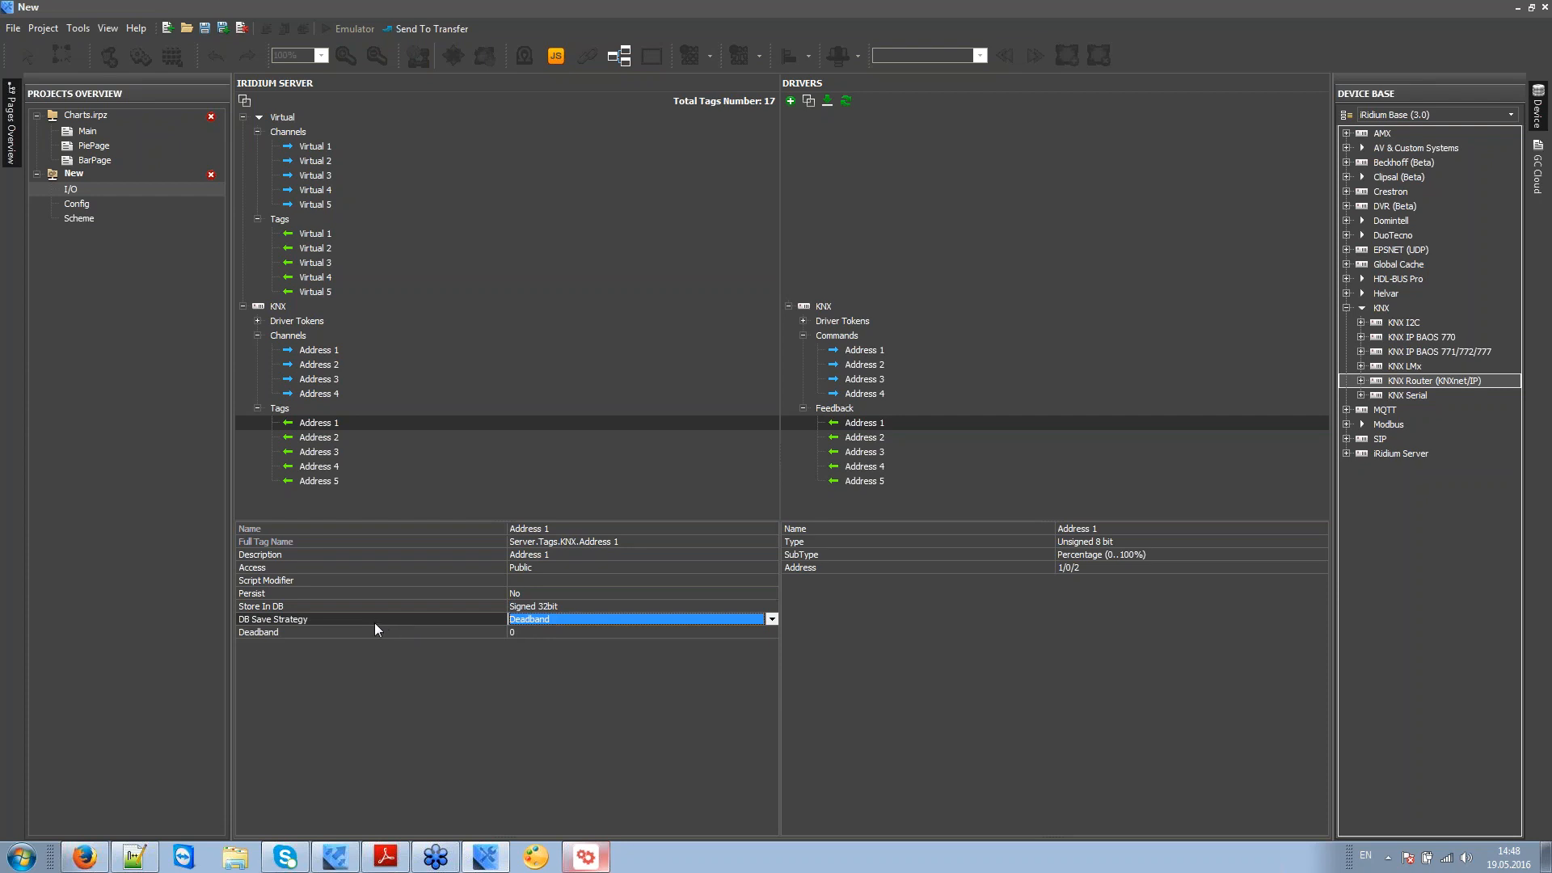
click(560, 619)
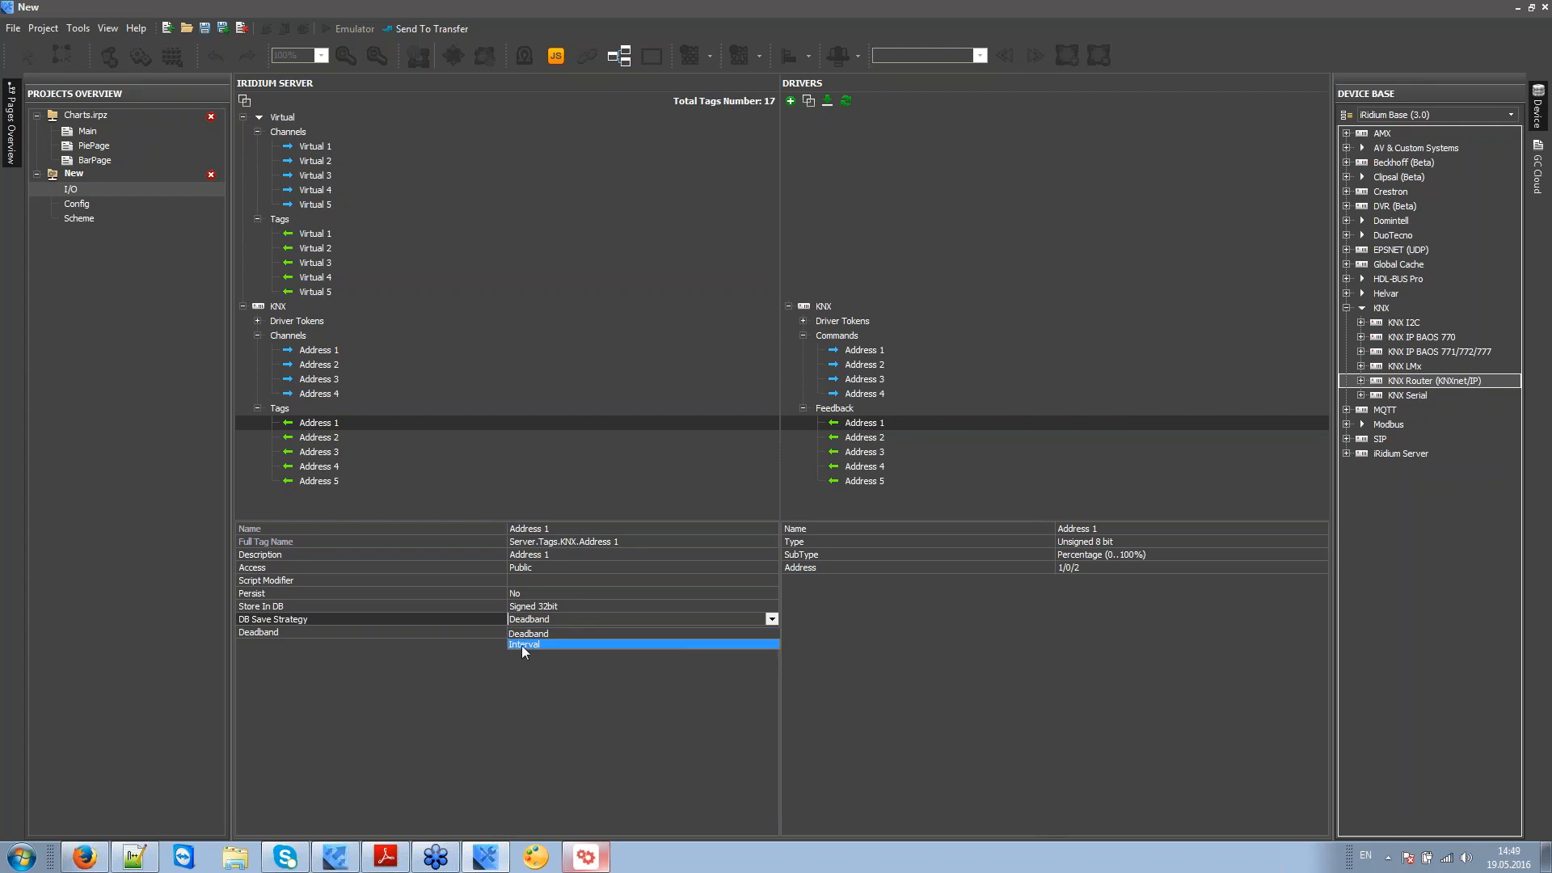
click(526, 635)
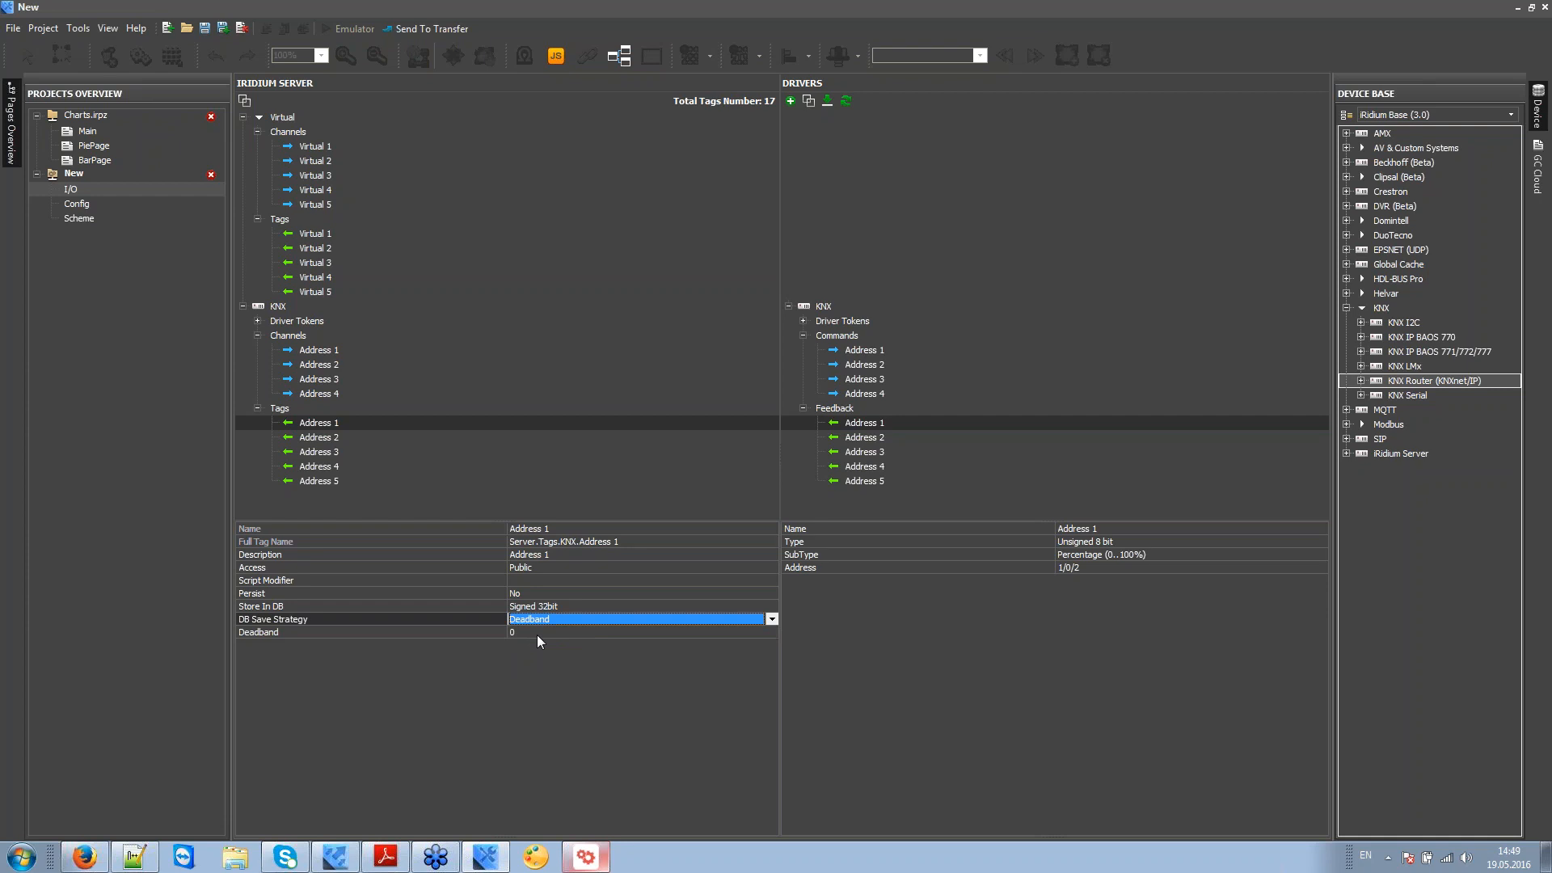
click(537, 634)
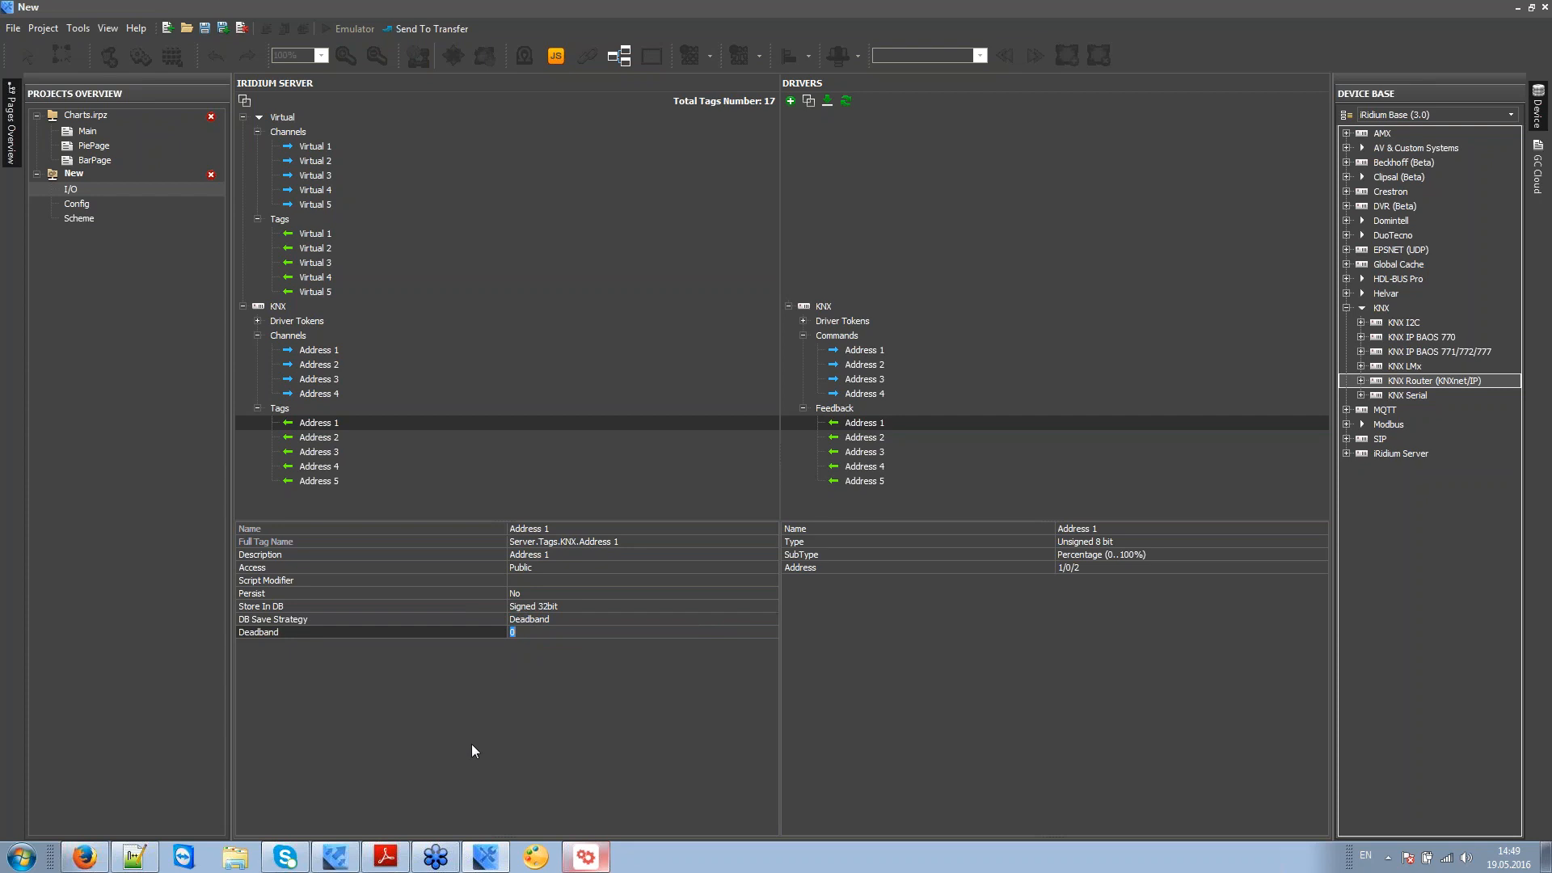
click(525, 631)
drag(519, 634, 469, 657)
drag(526, 635, 503, 635)
Step: Change the KNX Address 1 tag's DB save strategy to Interval
click(541, 621)
click(541, 621)
click(541, 621)
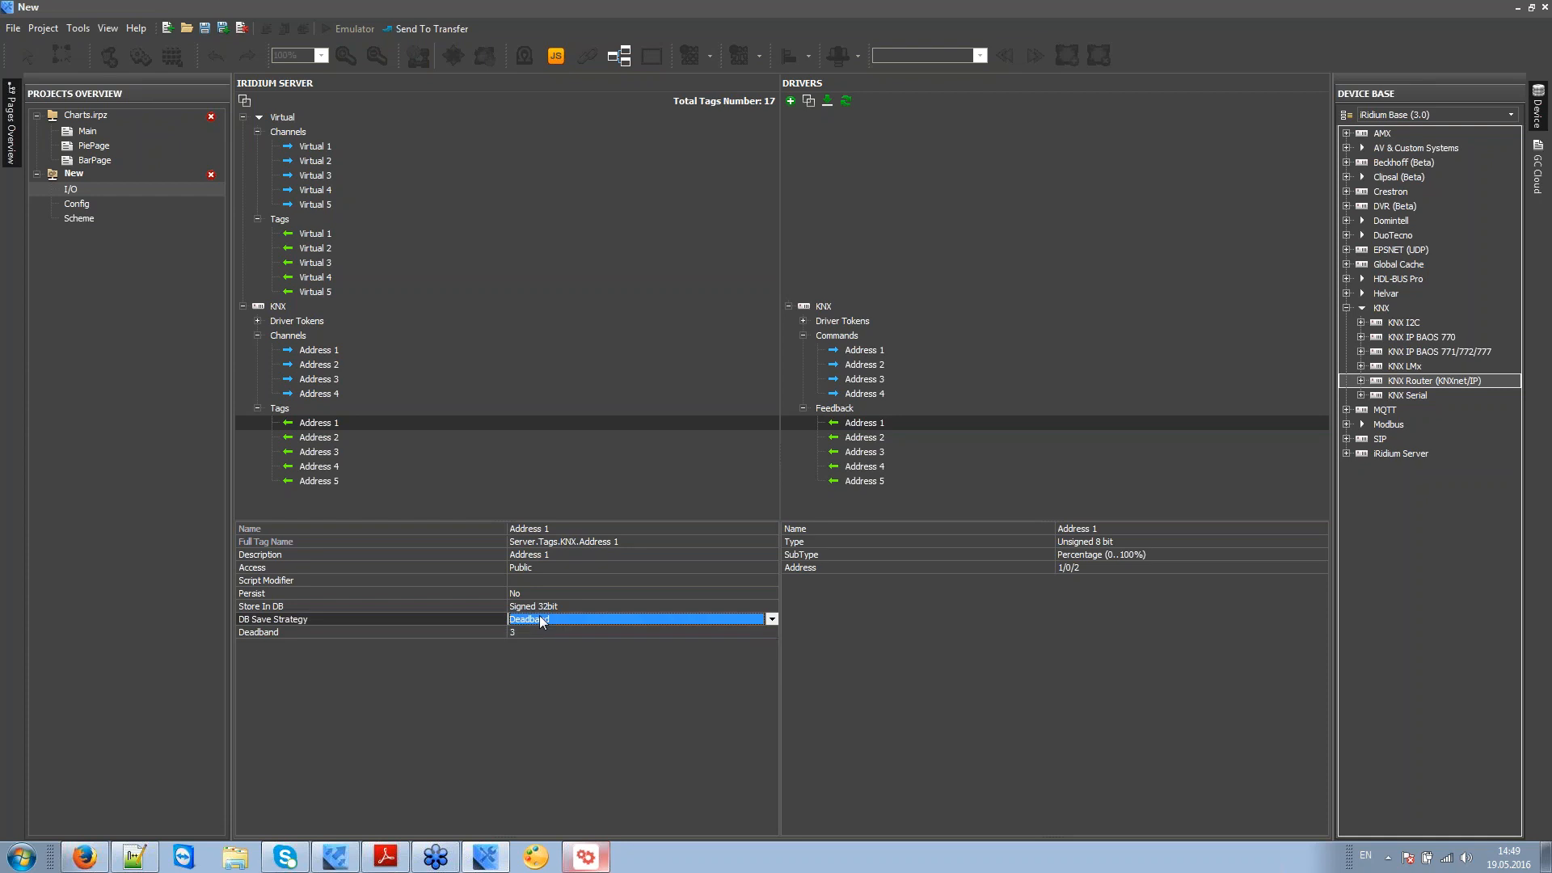
click(541, 621)
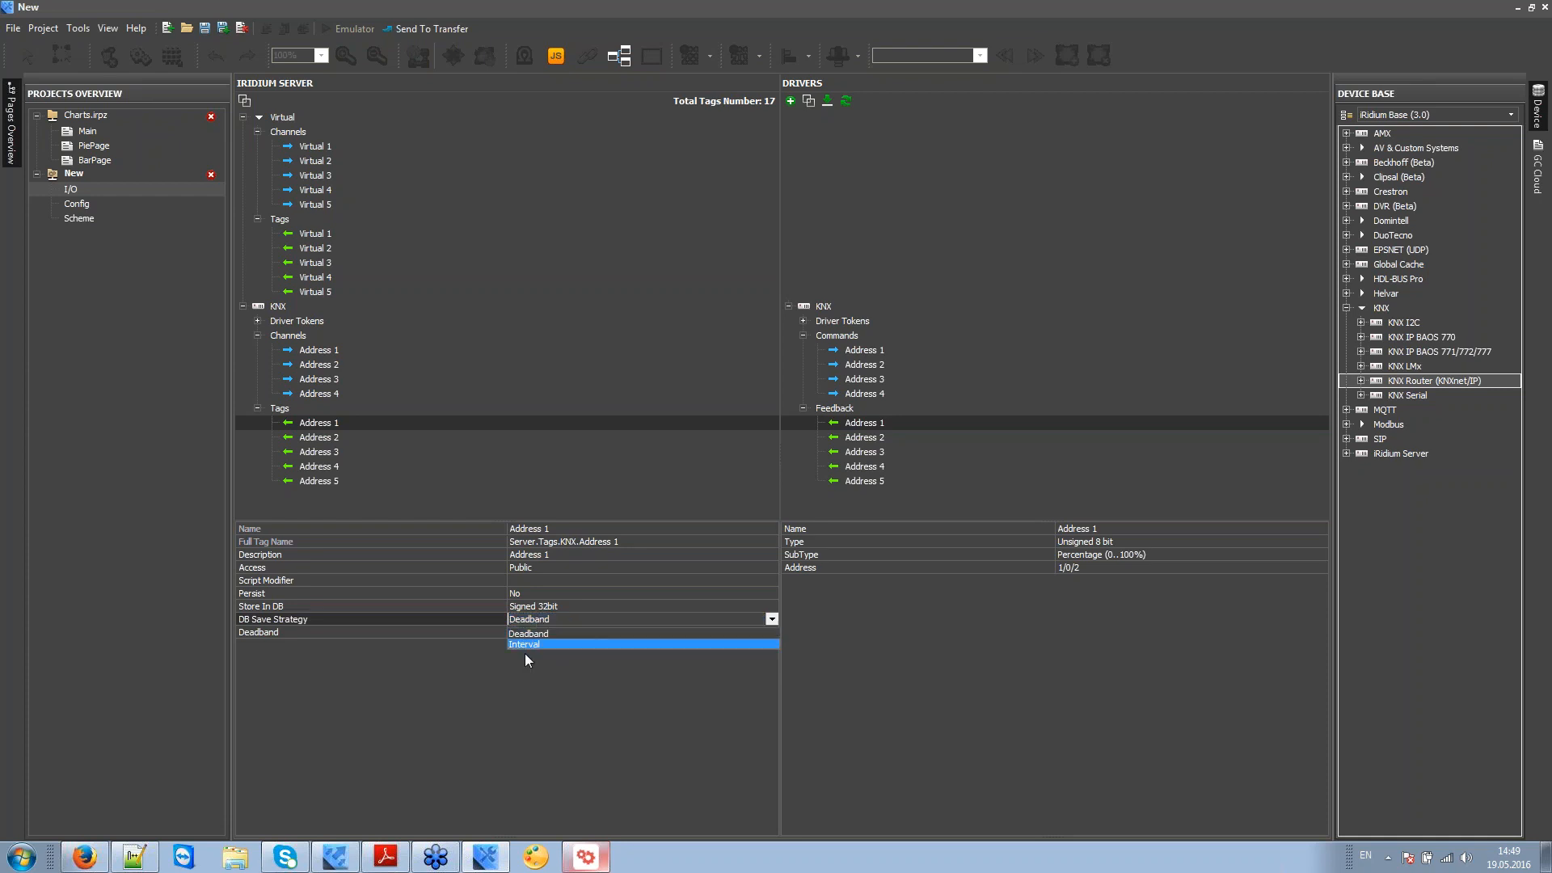
click(528, 646)
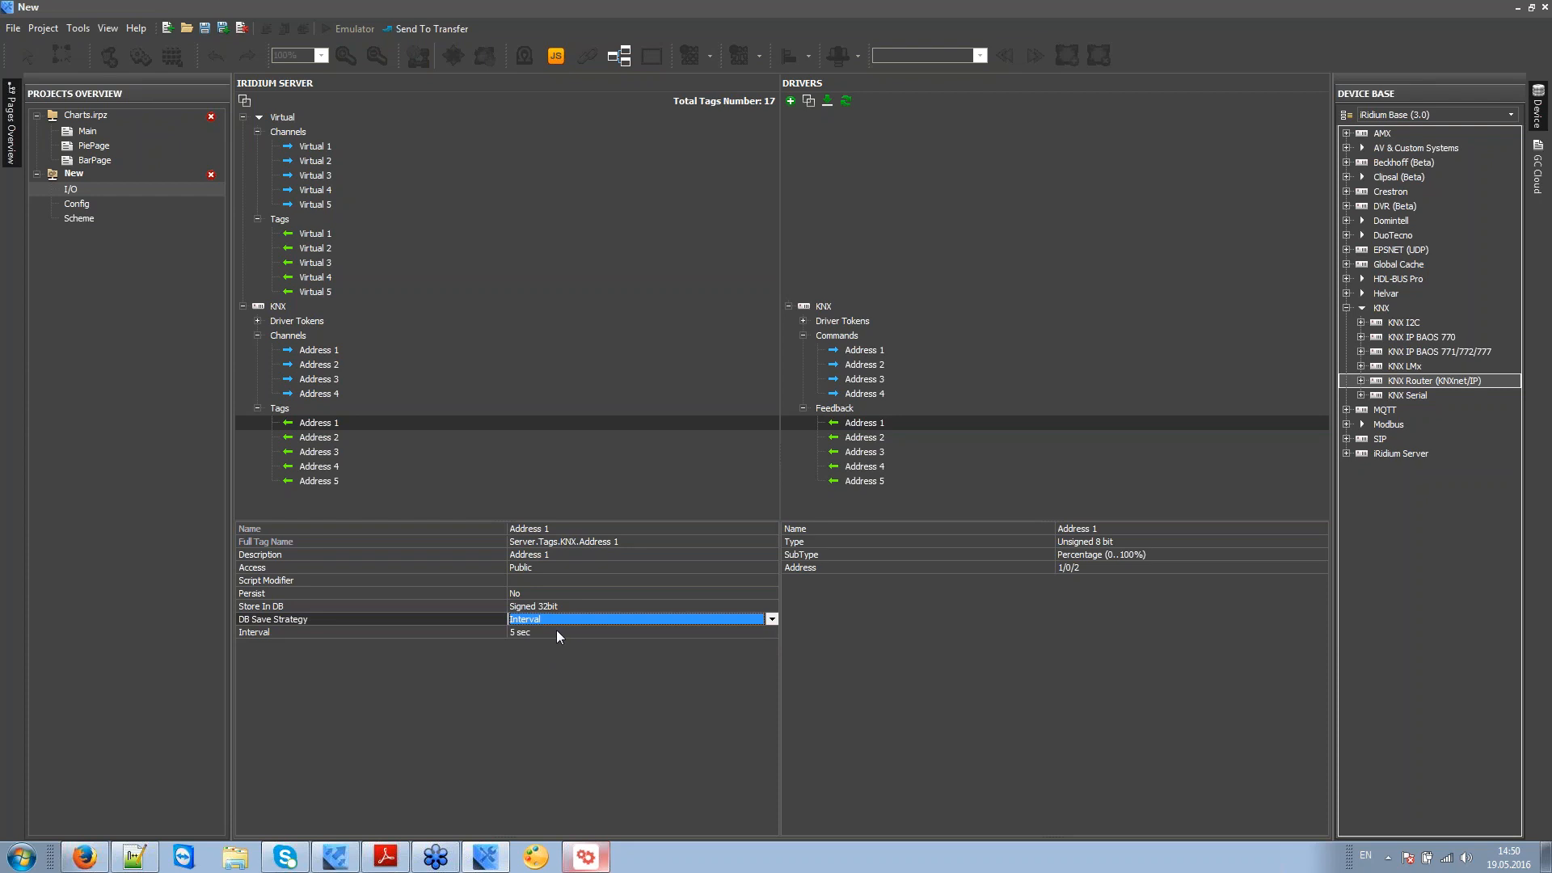
Step: Try the 5 sec and 1 min save intervals on the KNX Address 1 tag
click(557, 631)
click(544, 632)
click(538, 656)
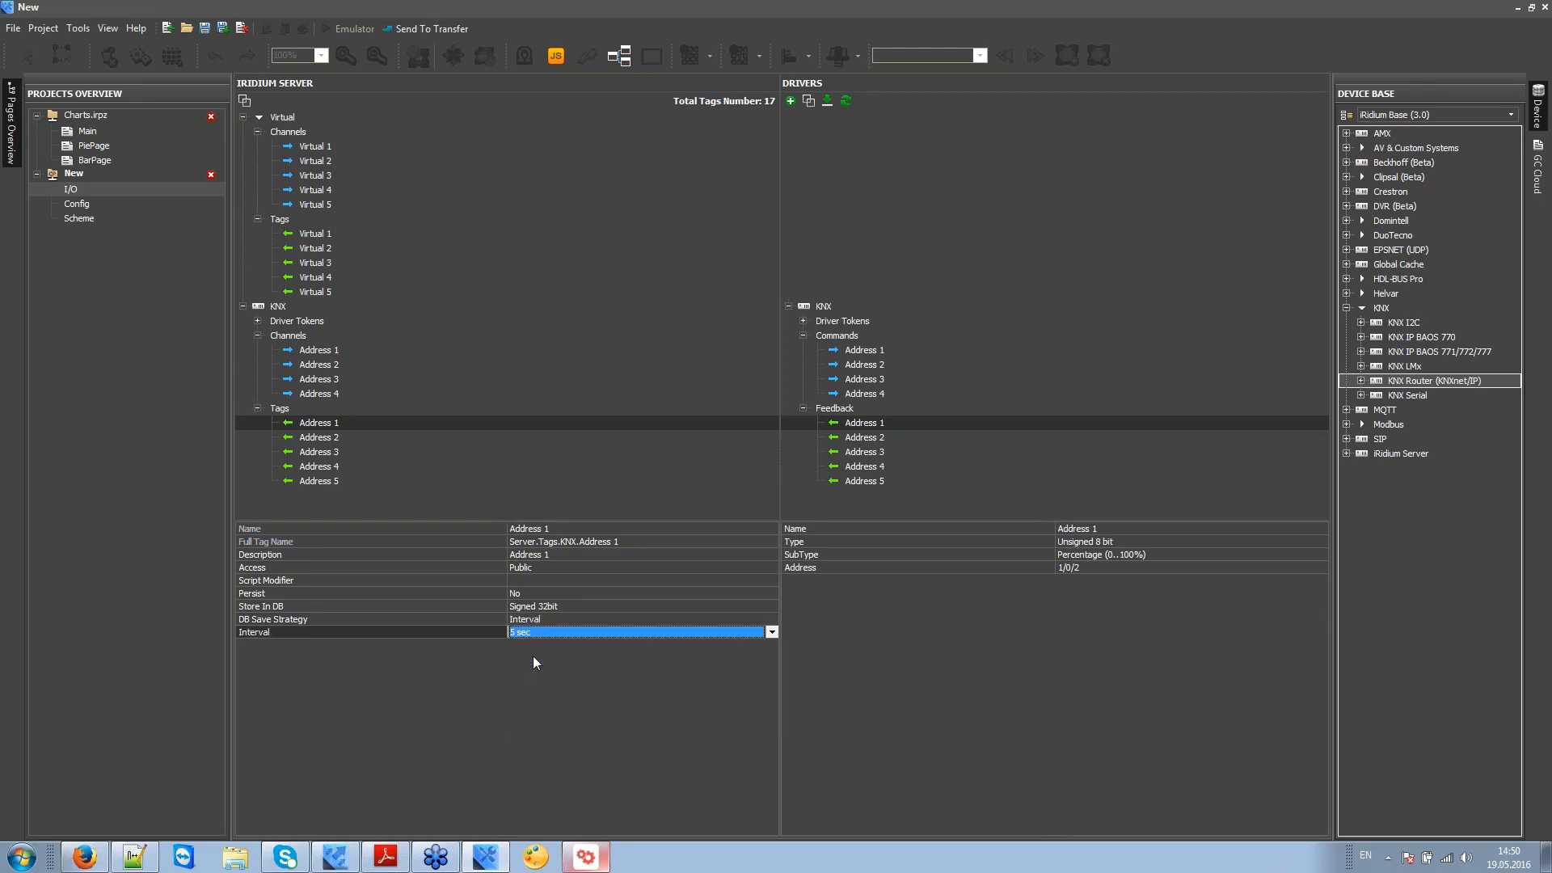
click(536, 634)
click(530, 678)
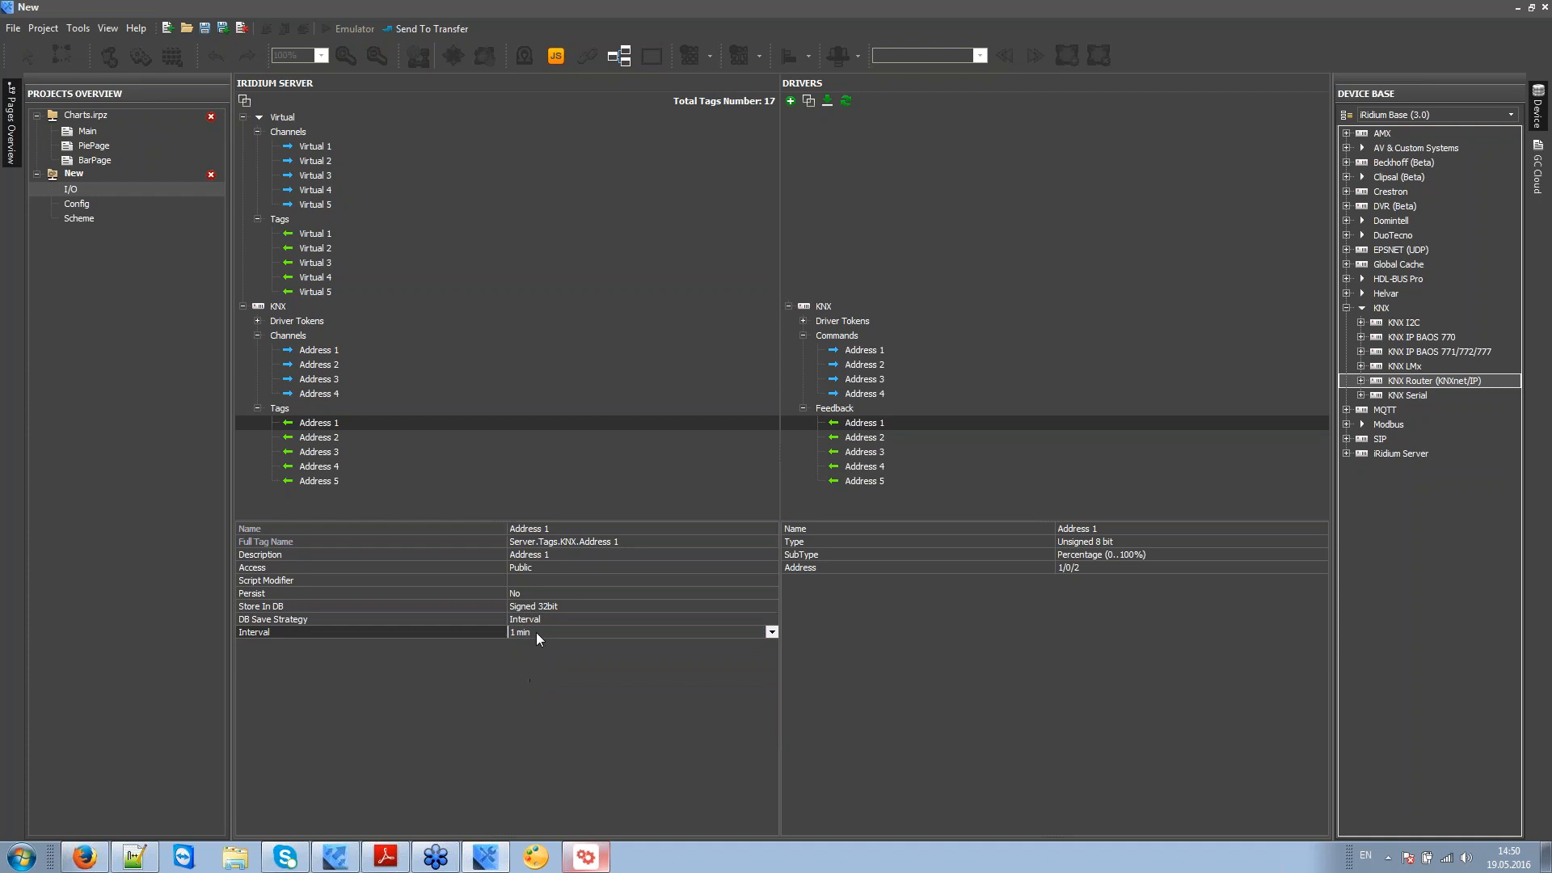
Step: Set the KNX Address 1 tag's save interval to 1 hour and try the Custom interval option
click(536, 632)
click(527, 721)
click(546, 634)
click(526, 730)
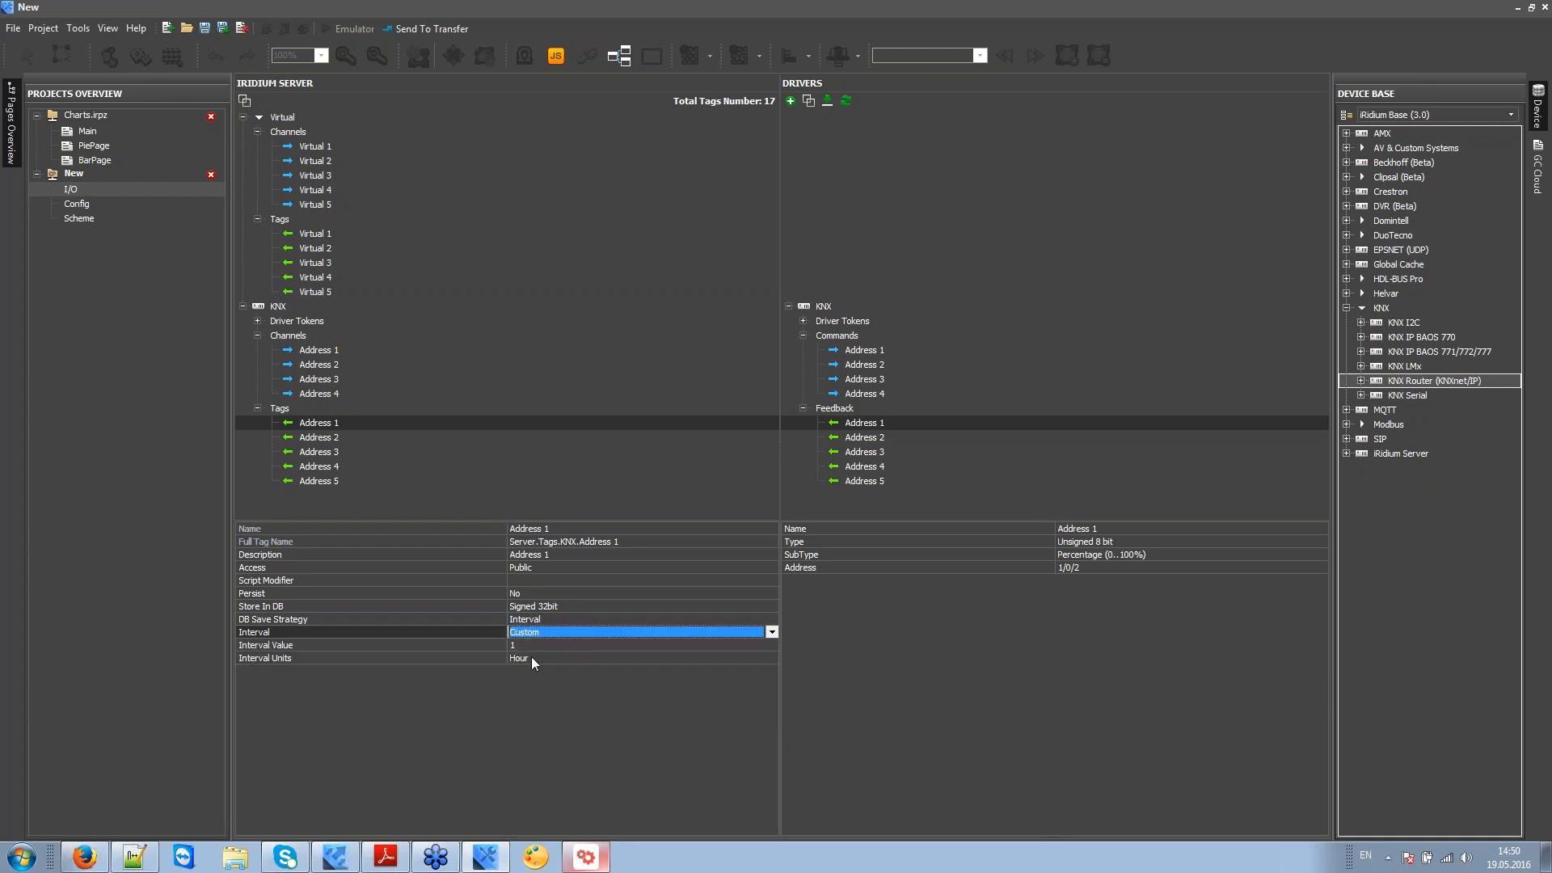
click(536, 631)
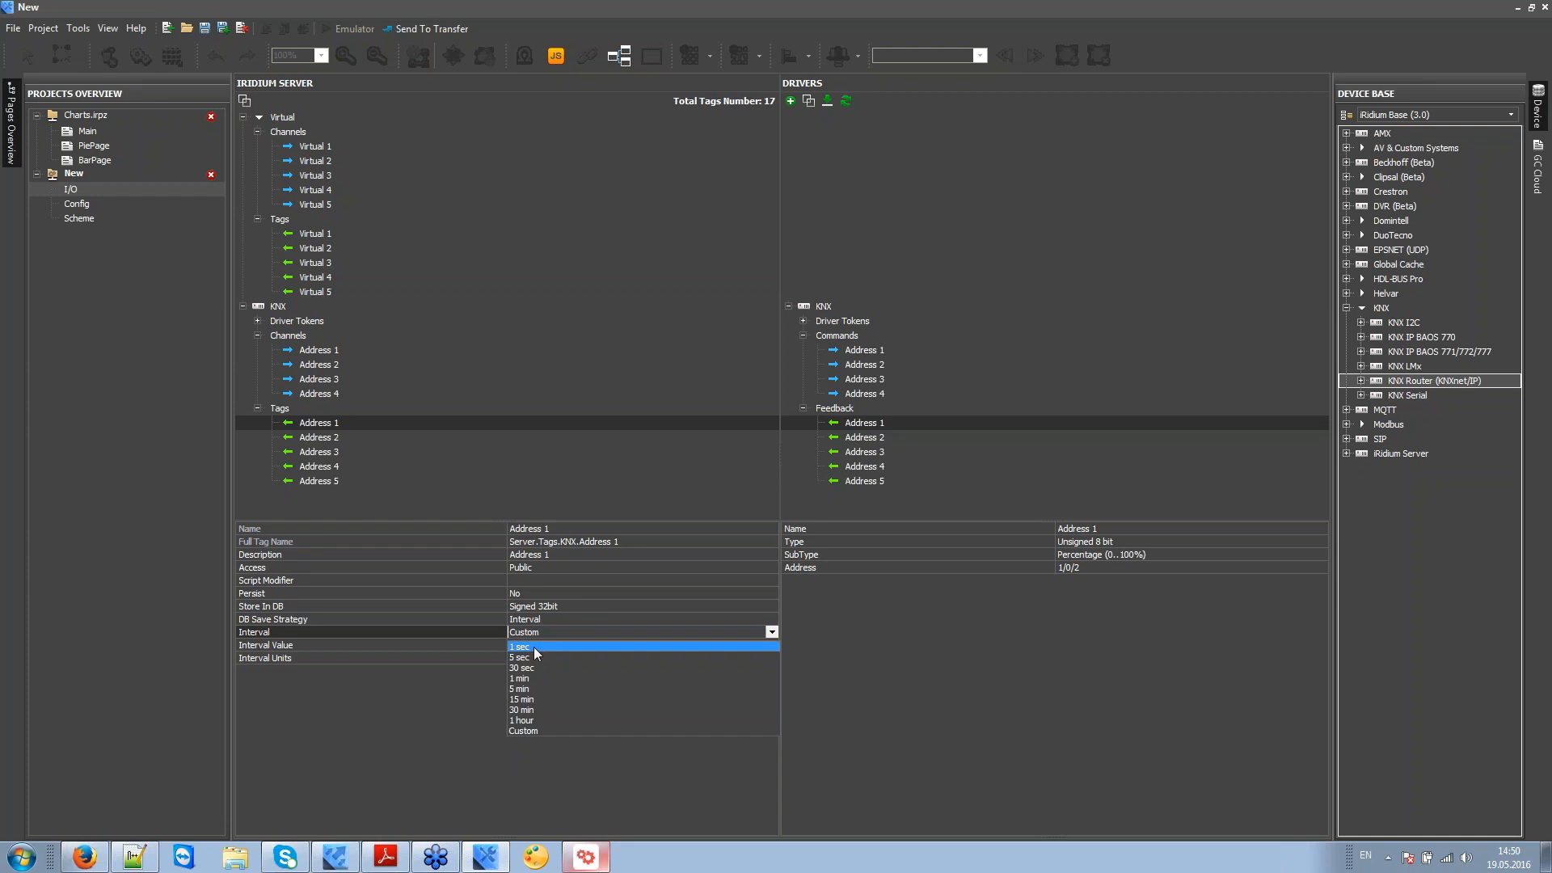
click(562, 632)
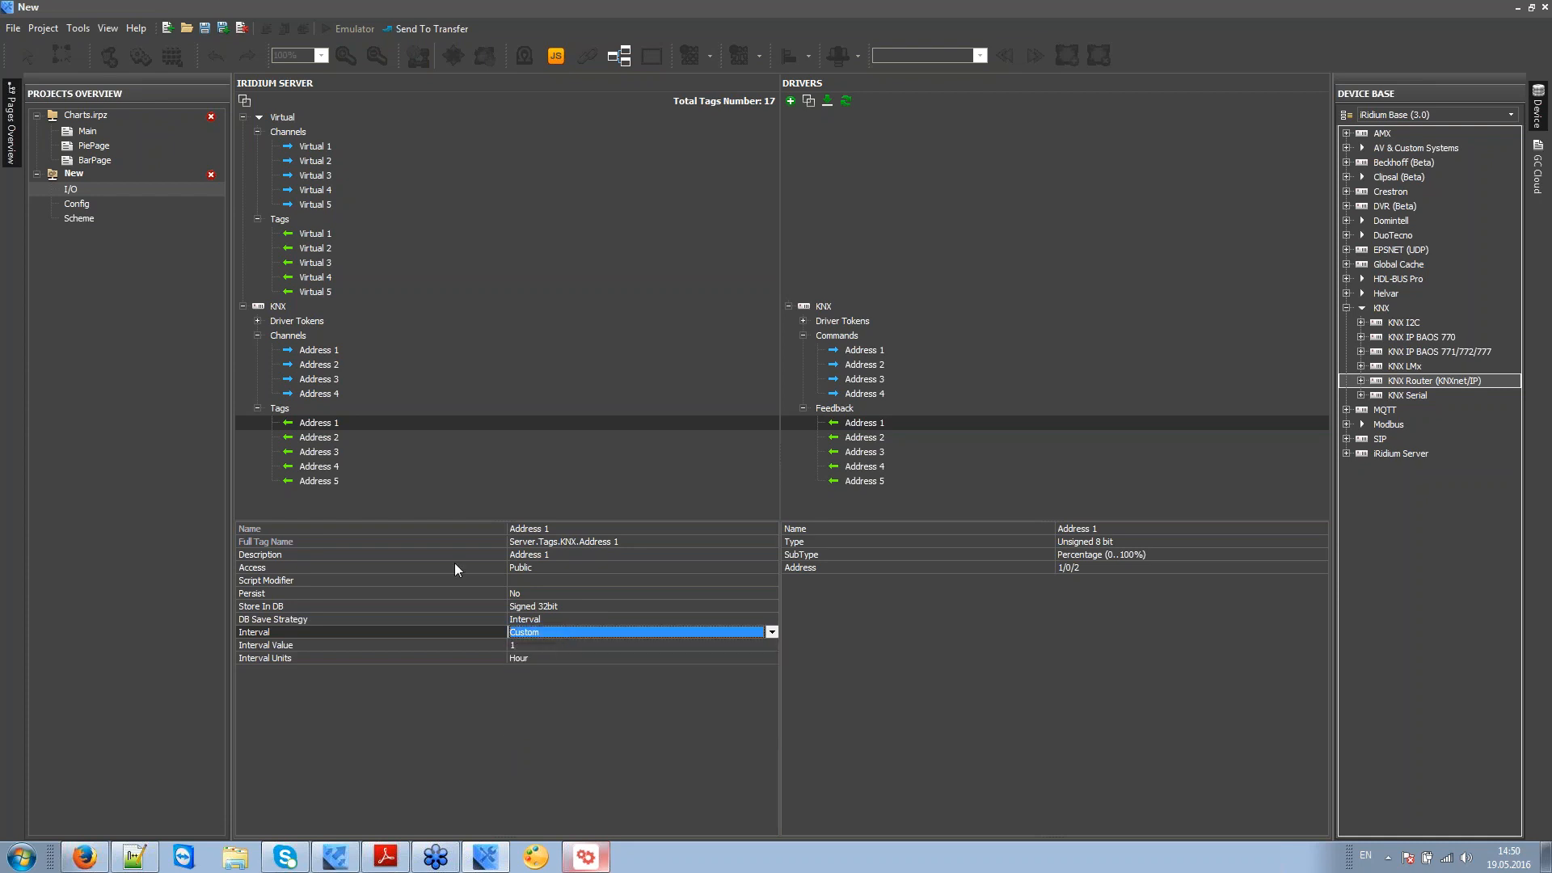
Step: Reselect the KNX Address 1 tag and check its Store In DB, DB Save Strategy and Interval settings
click(371, 424)
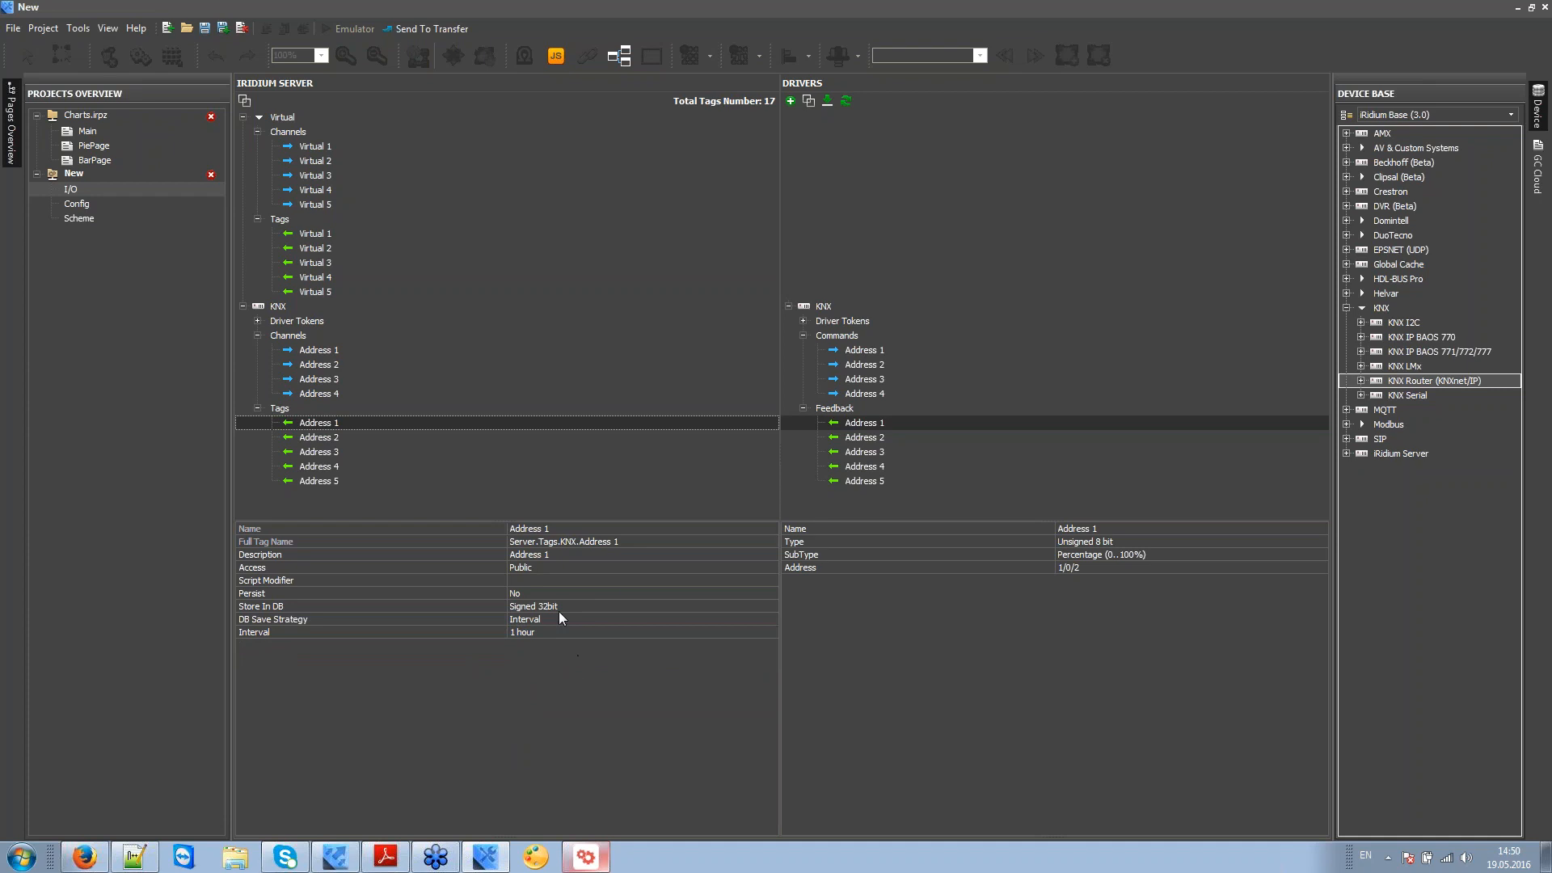
click(484, 604)
click(484, 620)
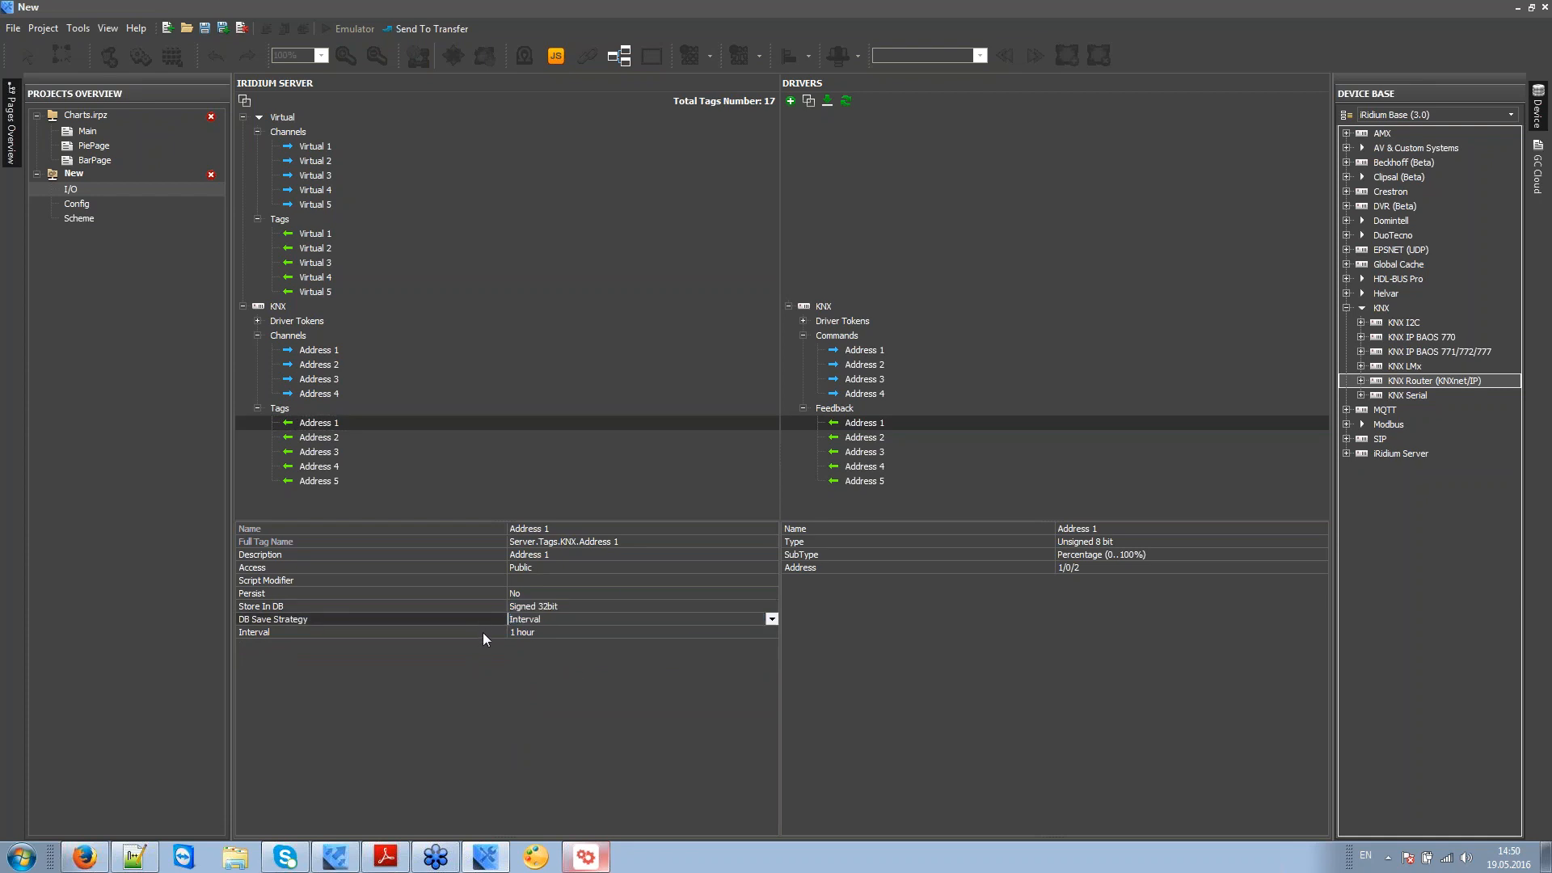
click(483, 632)
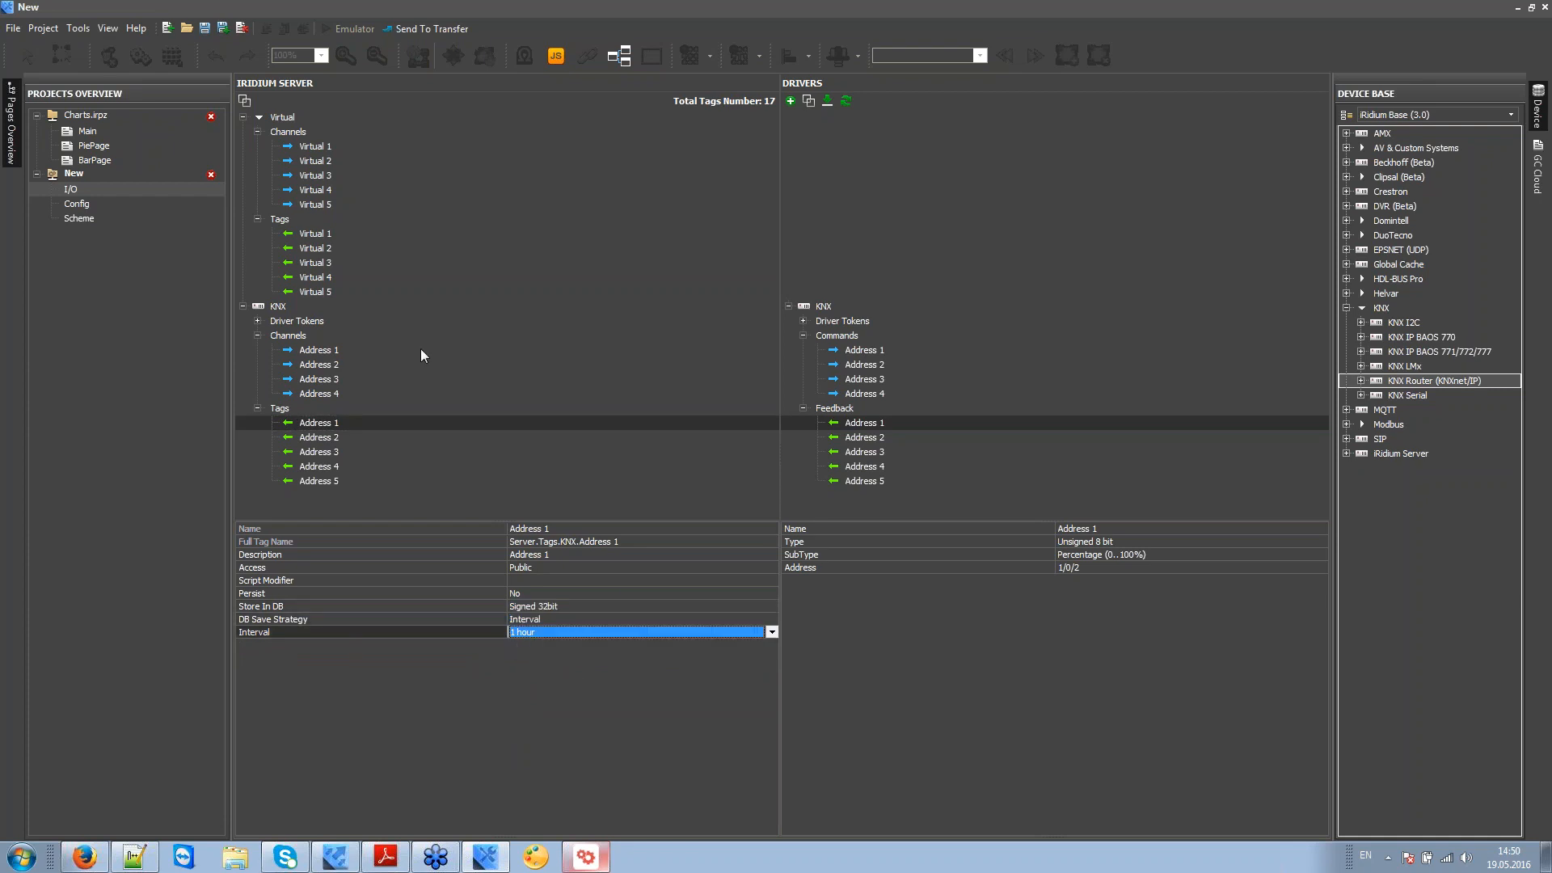
Step: Try to create a panel project from the New server project, saving the server project as New.sirpz on the desktop
click(82, 192)
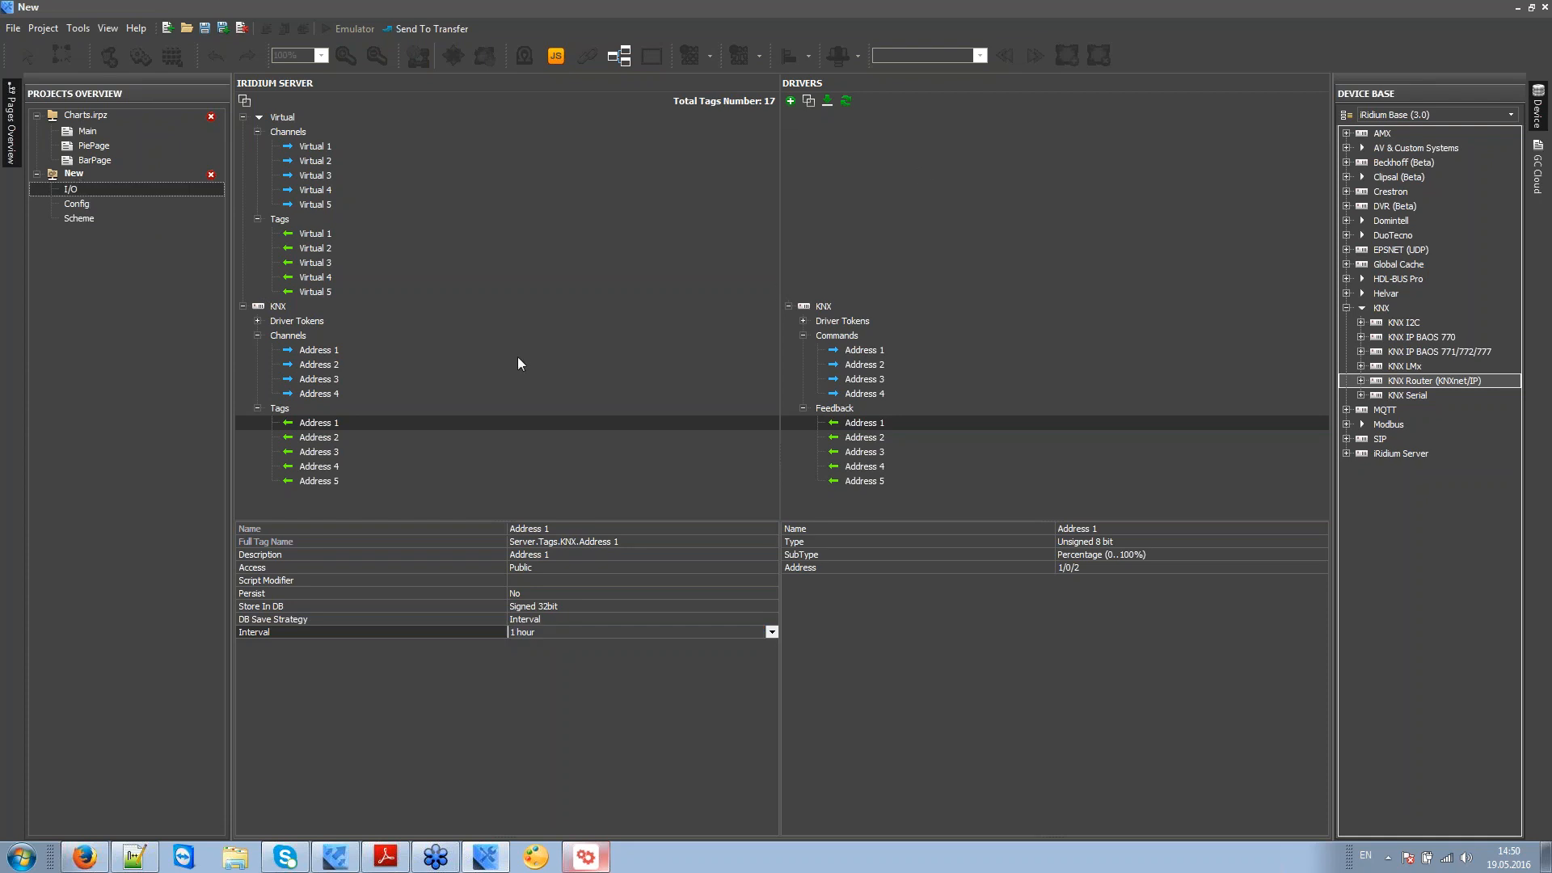
click(74, 175)
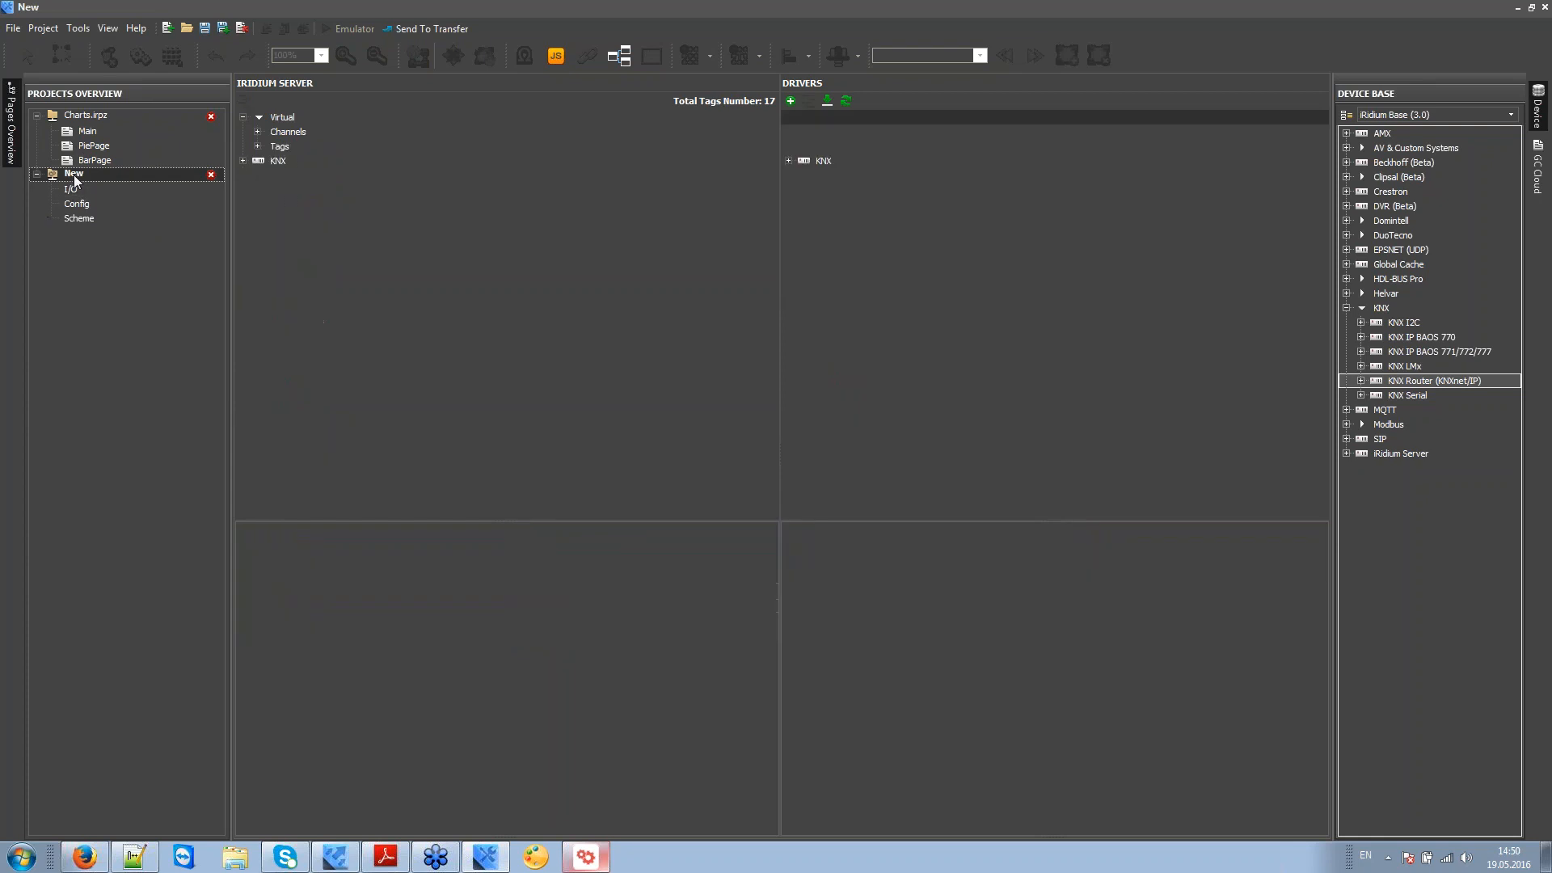
right_click(74, 176)
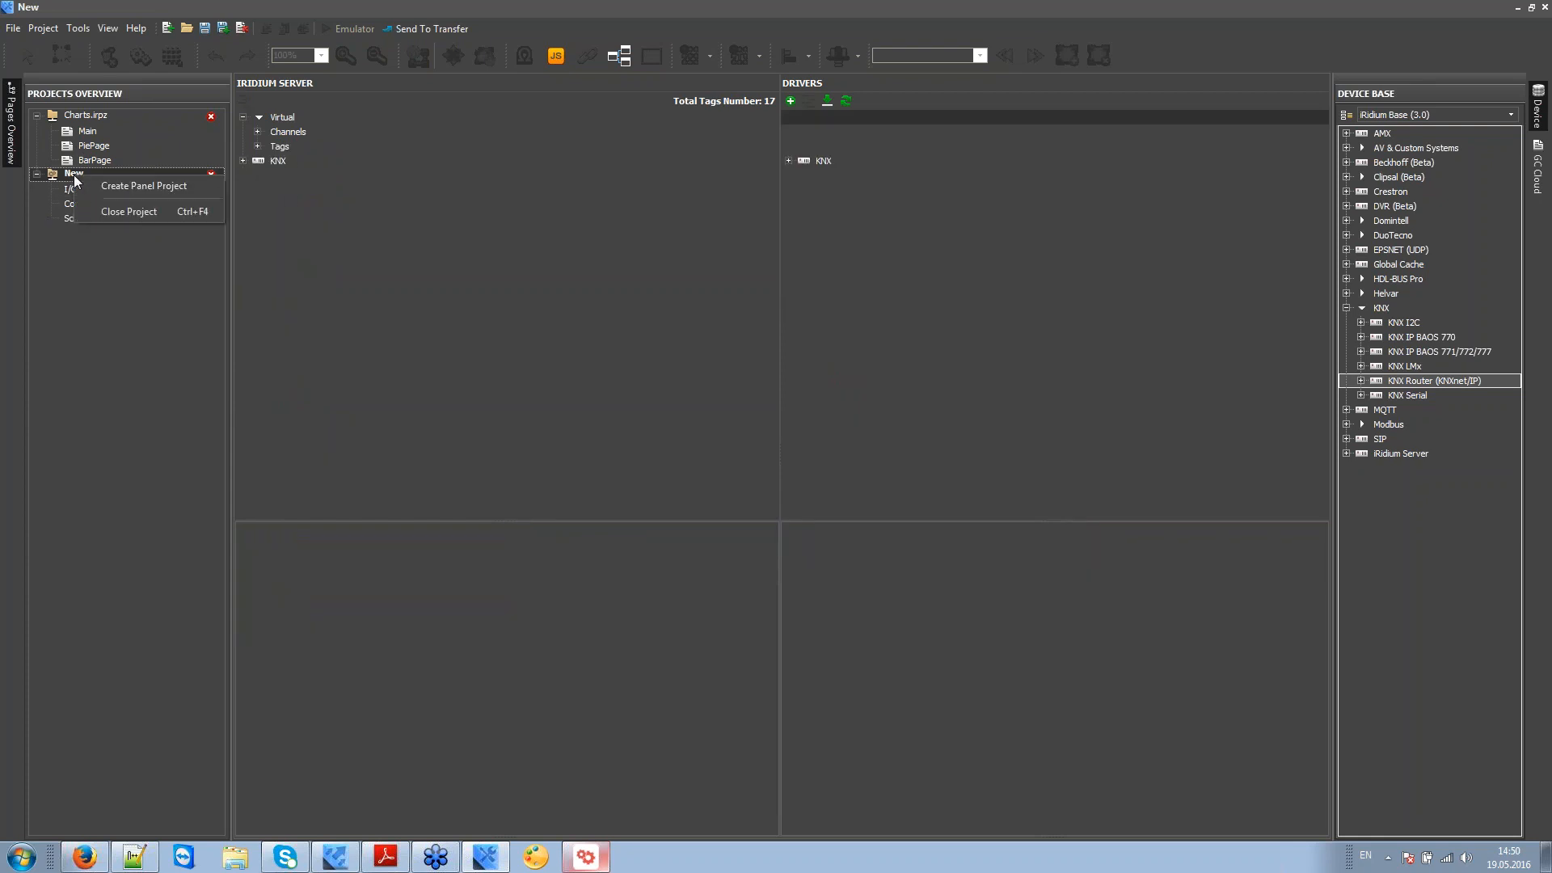
click(162, 189)
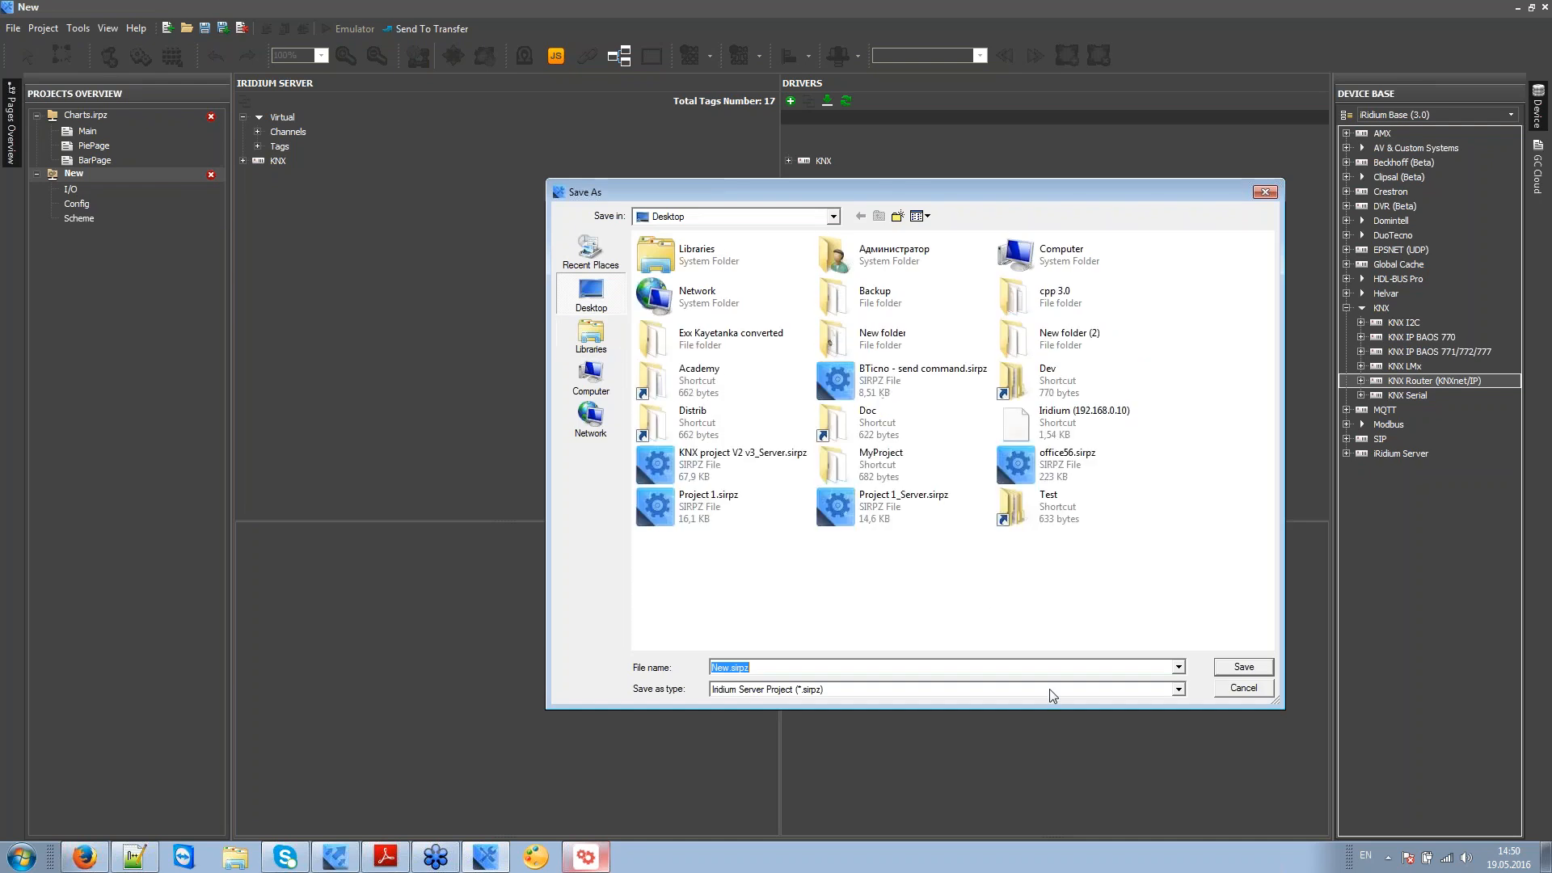
click(1245, 669)
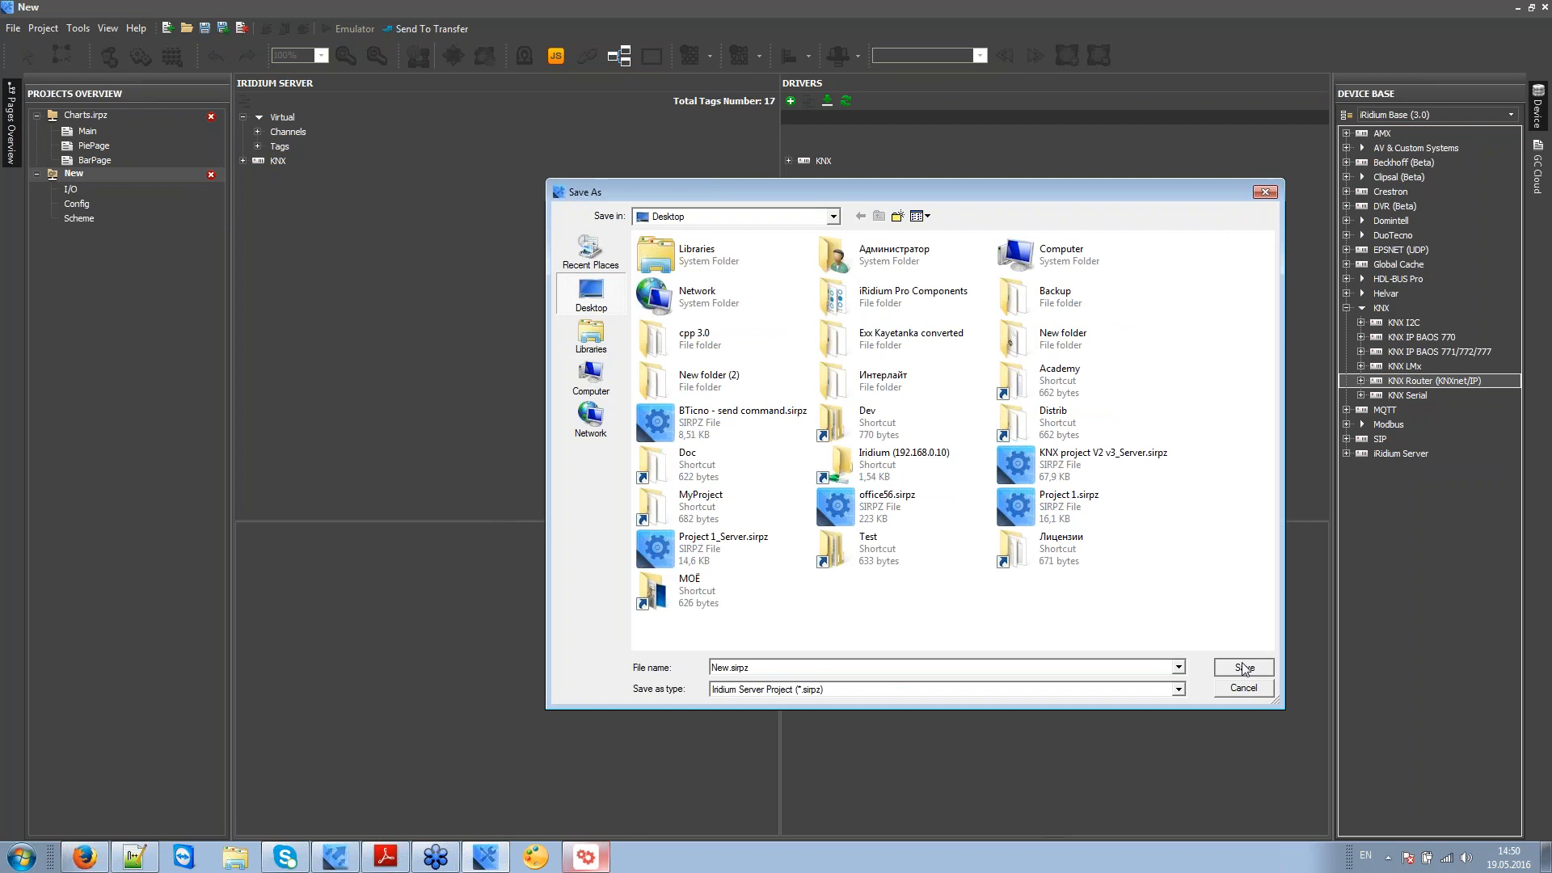
click(1227, 691)
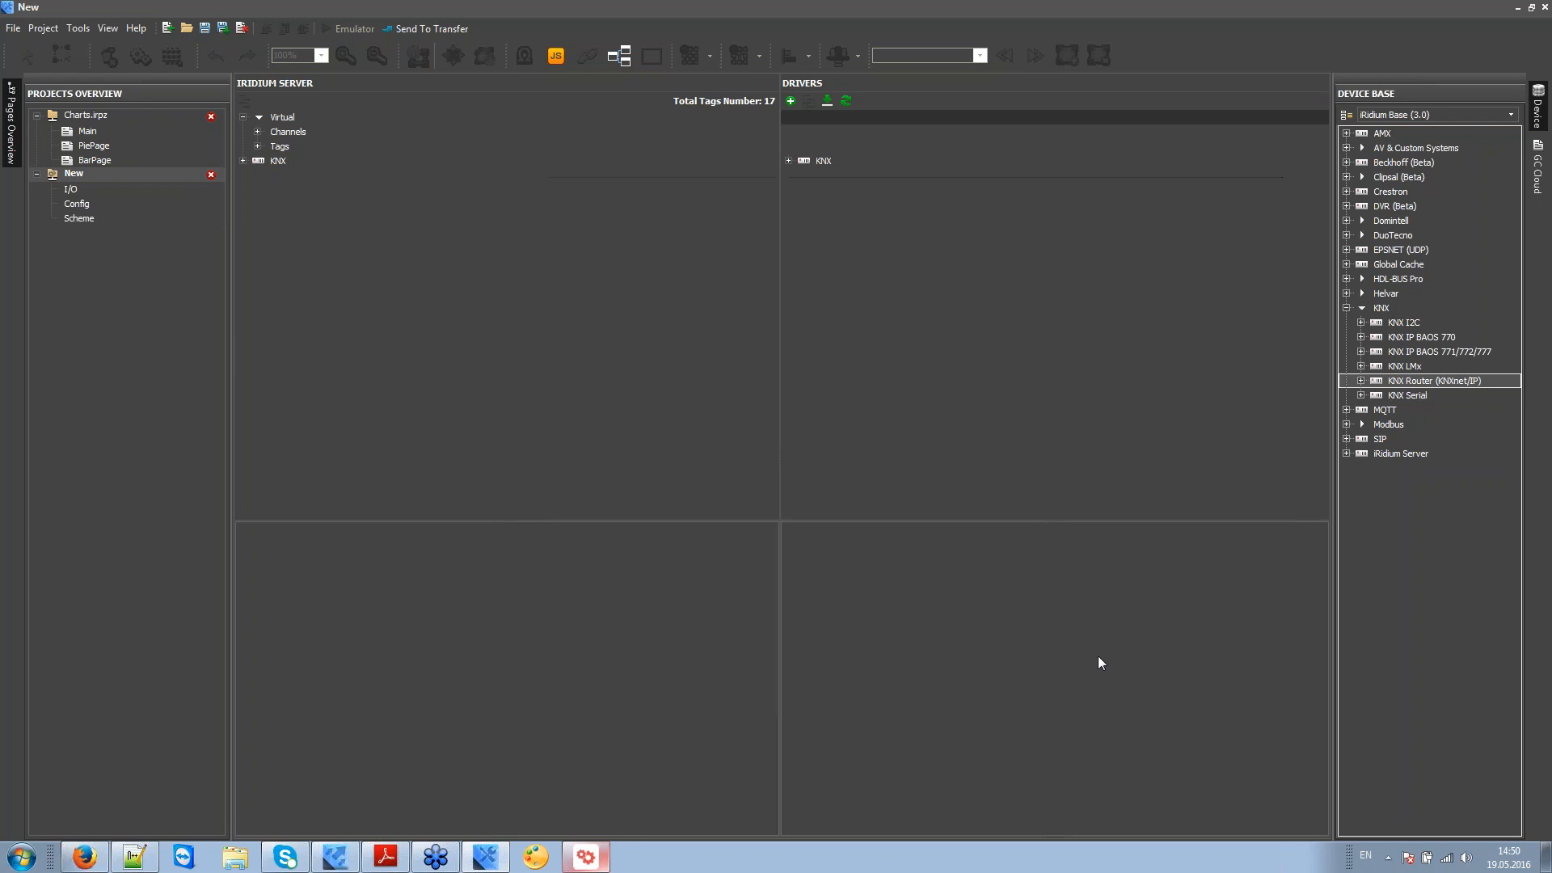
Step: Create the panel project New 1 for iPad 1/2 from the New server project, saving the server as New.sirpz, and open Page 1
right_click(91, 178)
click(113, 190)
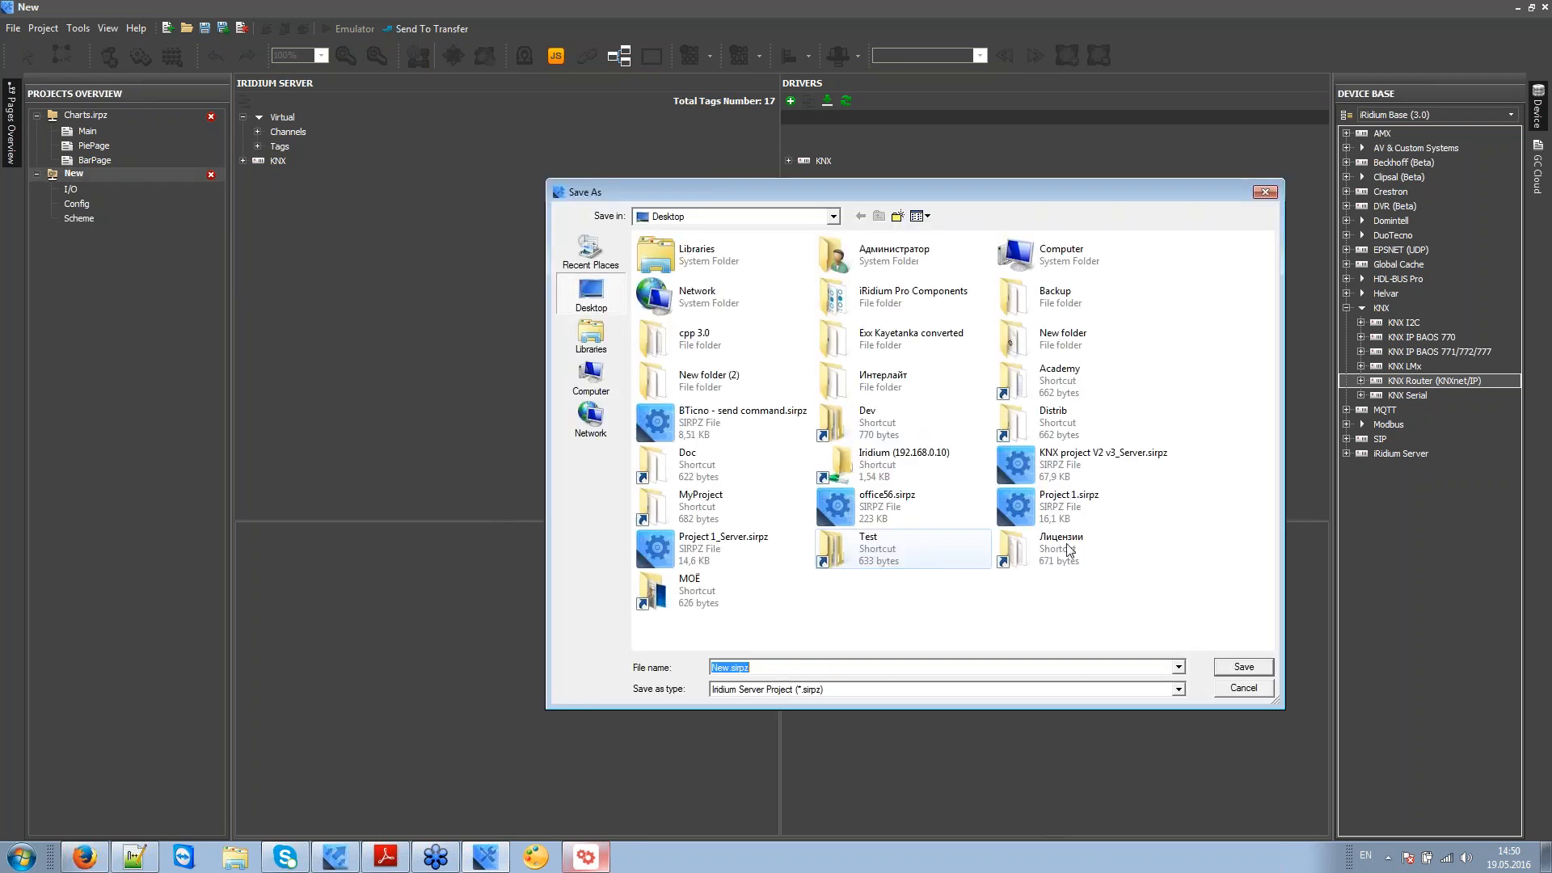
click(1221, 667)
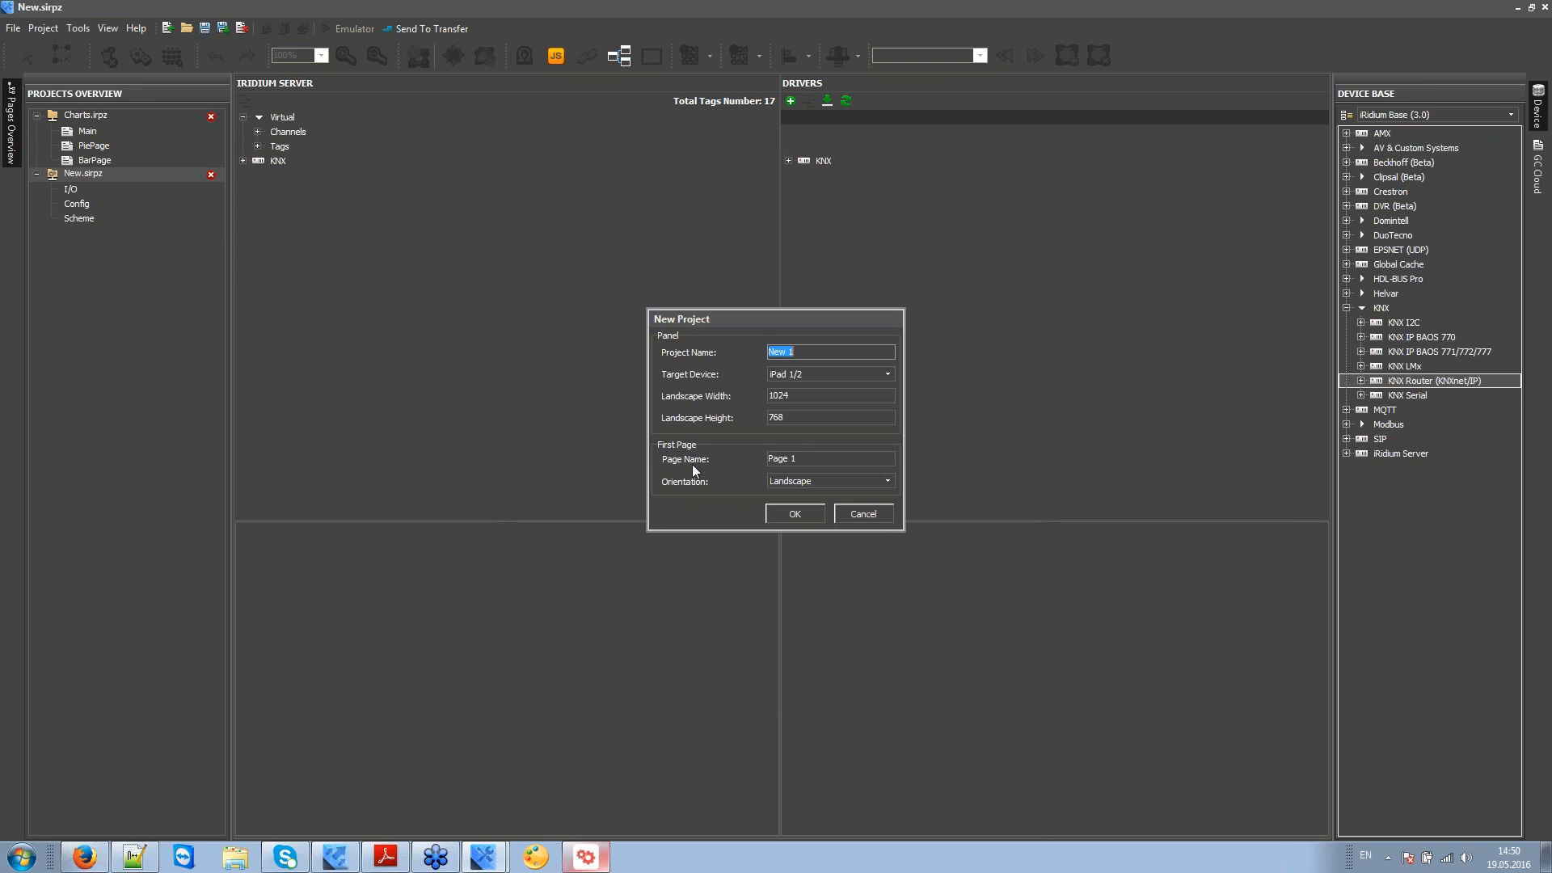
click(804, 516)
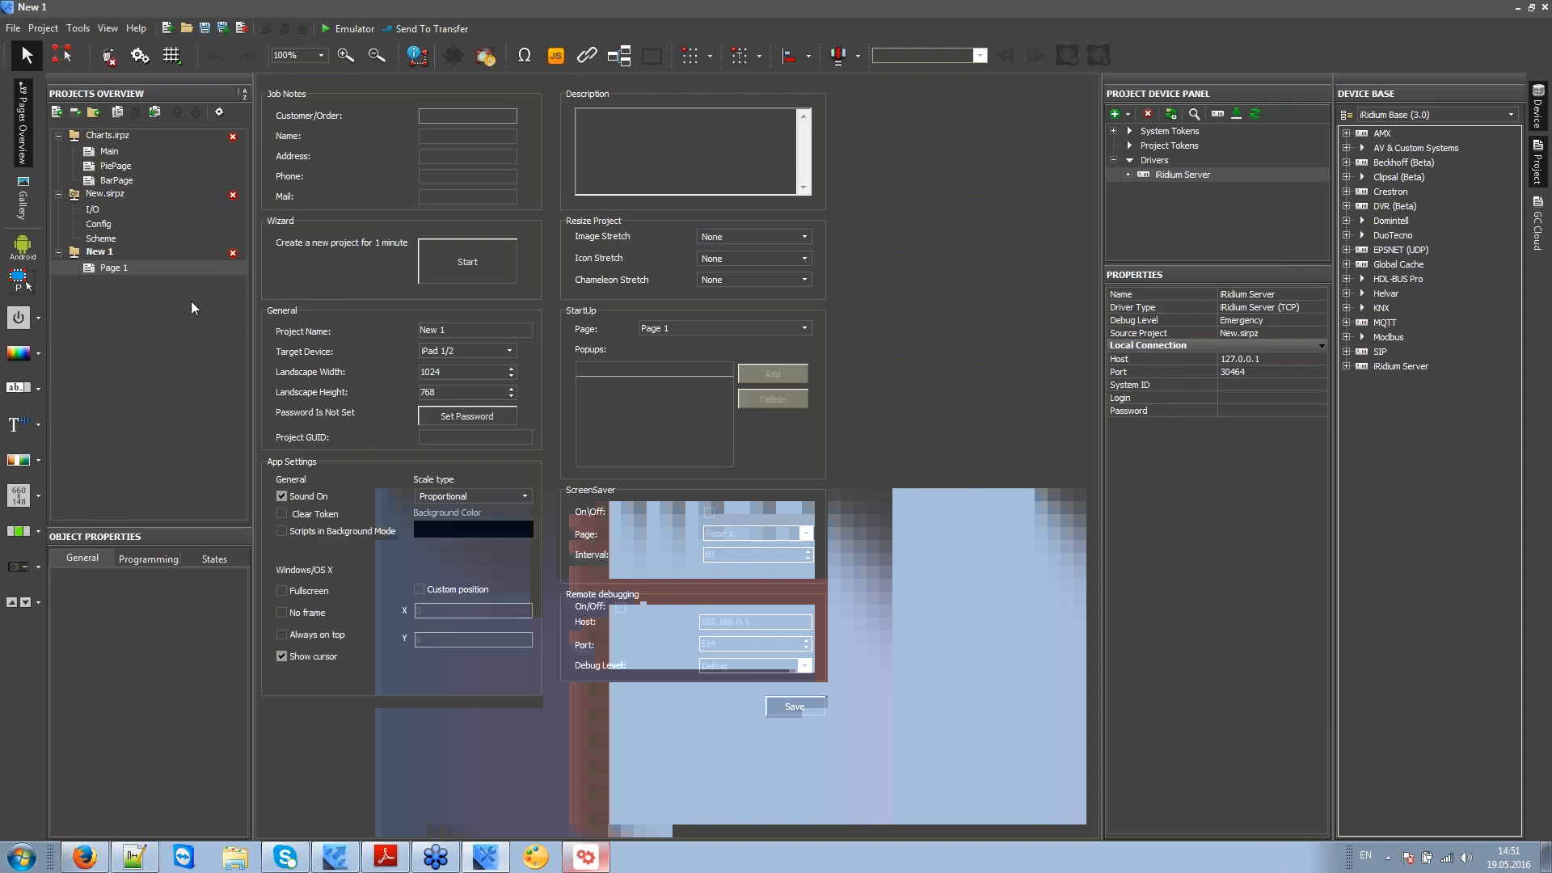
double_click(127, 267)
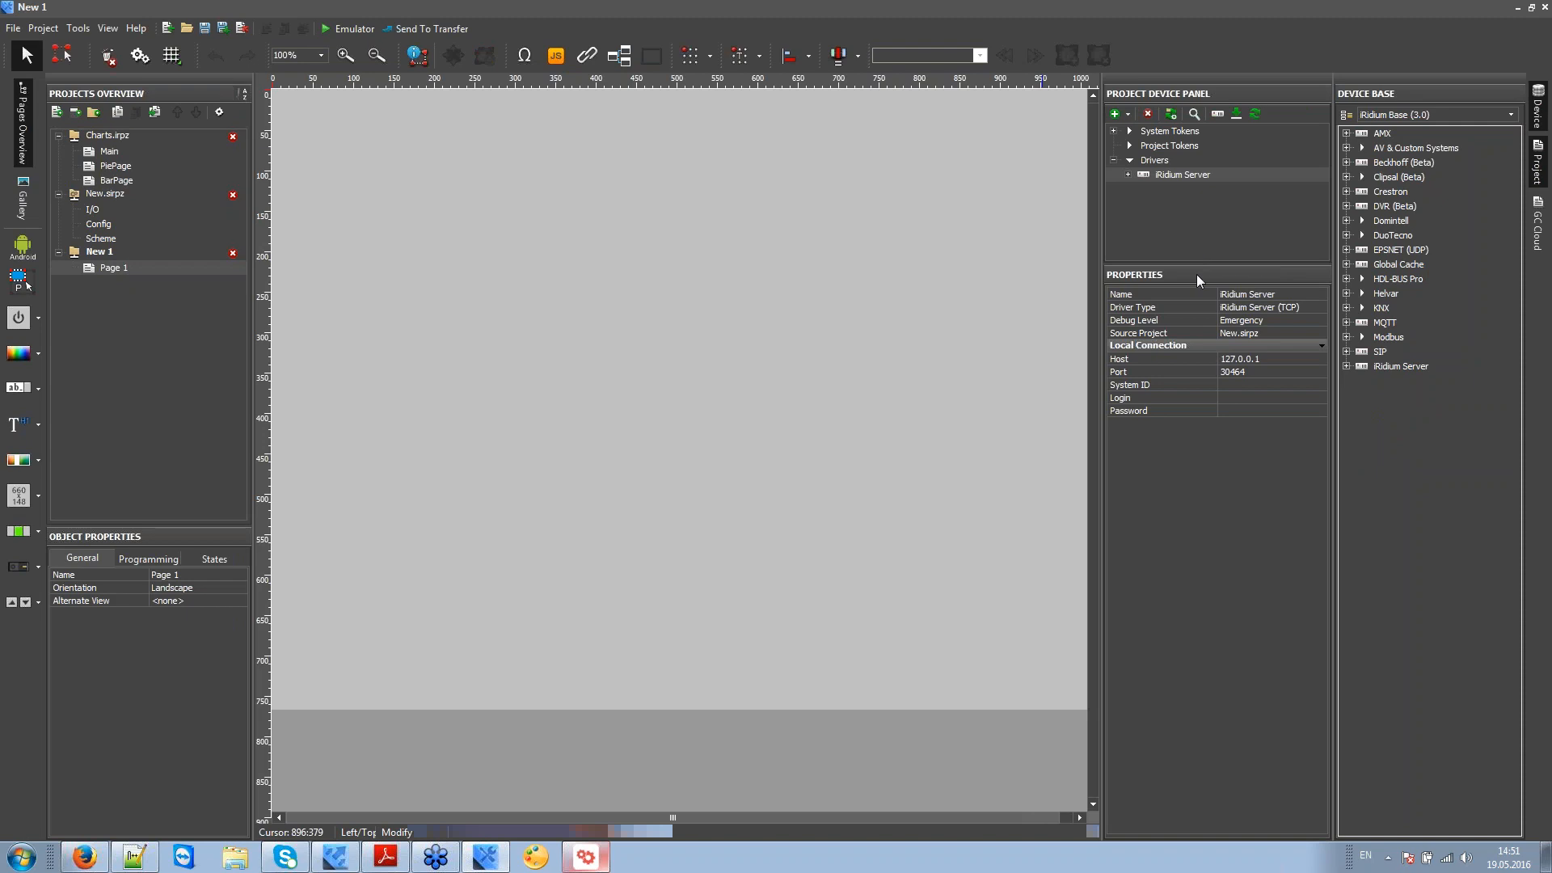
Step: Expand the iRidium Server driver's commands and feedback in the panel project and enlarge the device tree to examine them
drag(1196, 269, 1215, 495)
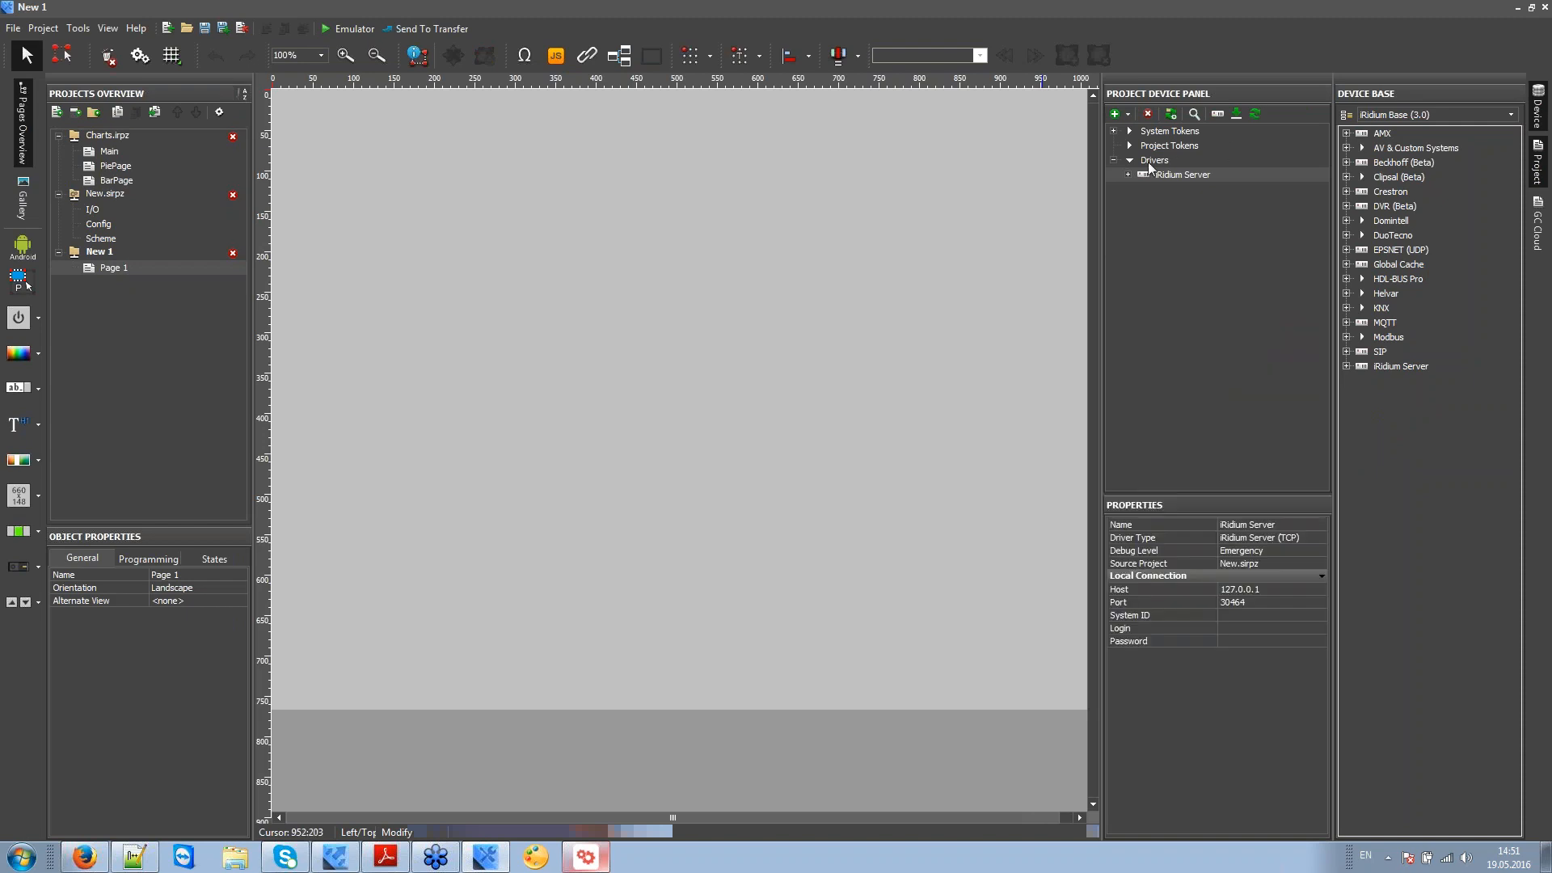
click(1129, 175)
click(1142, 204)
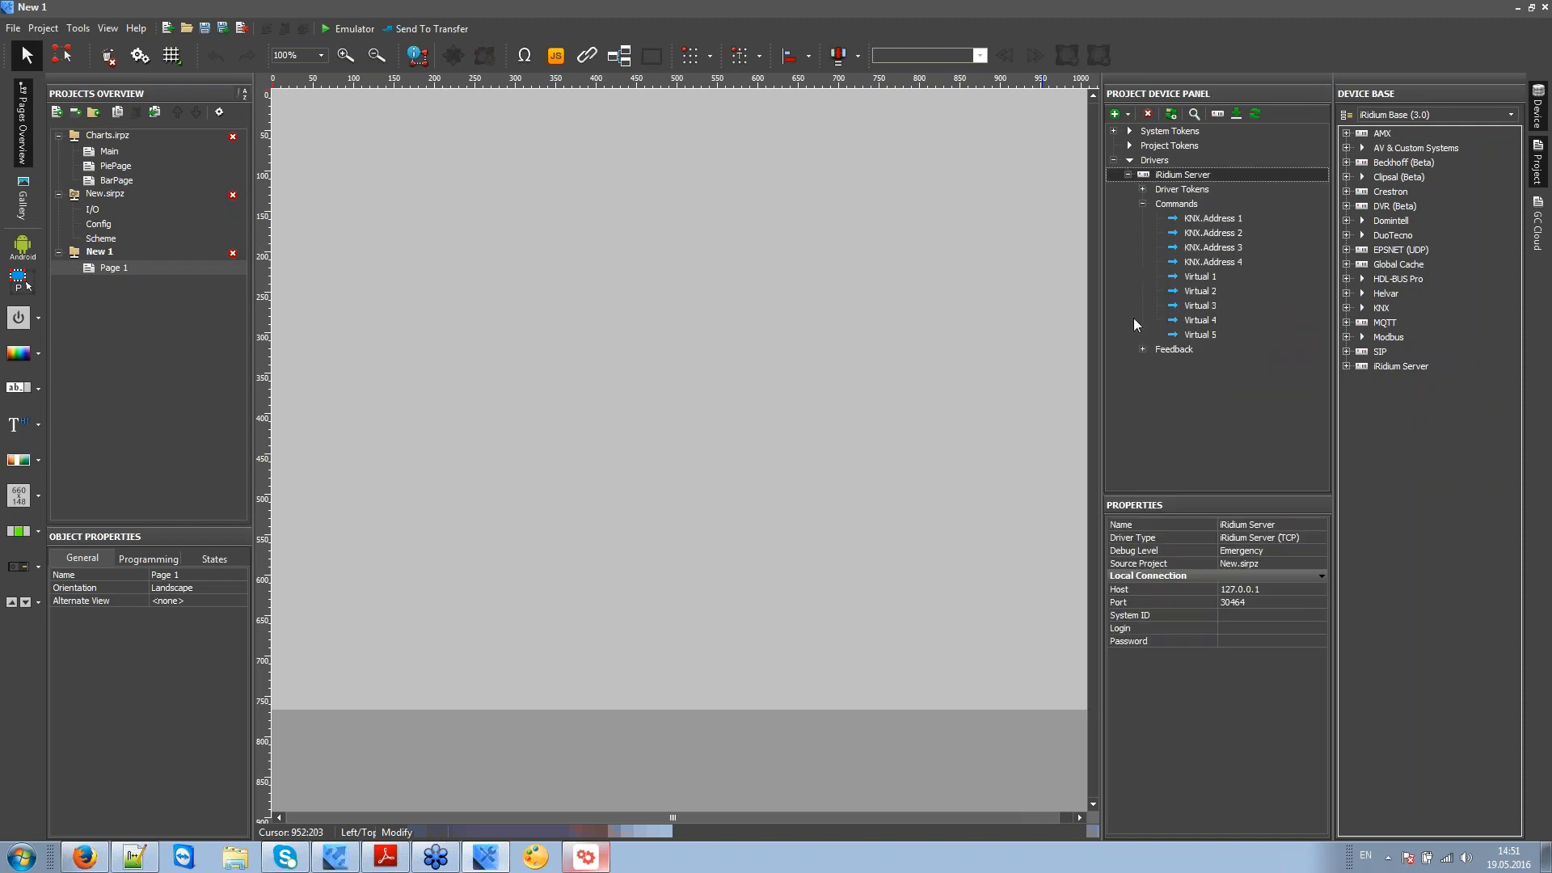
click(1142, 349)
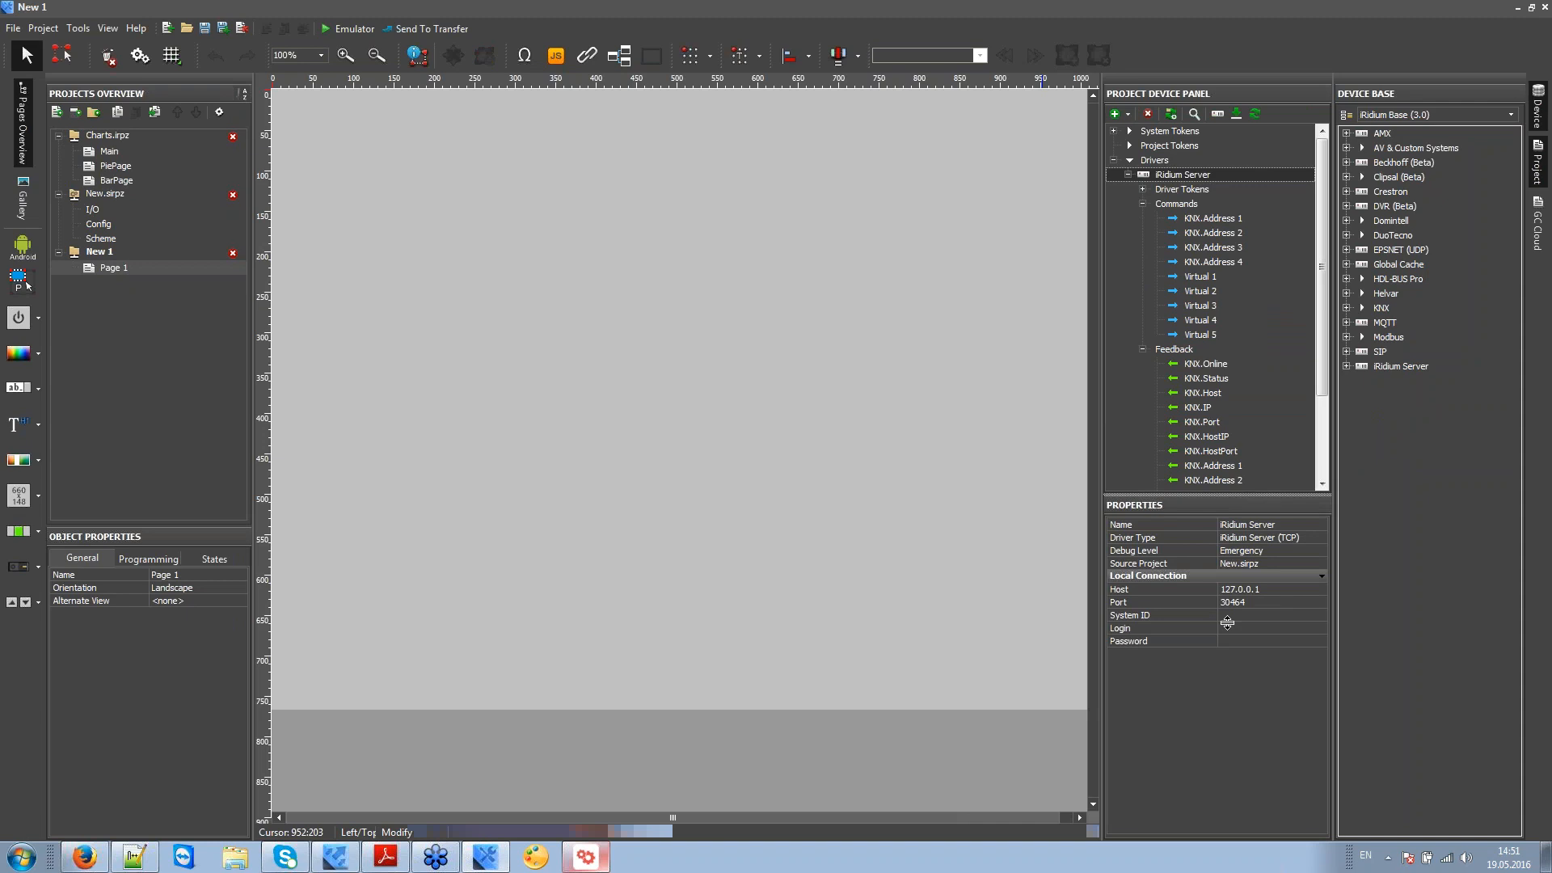
drag(1227, 622, 1230, 632)
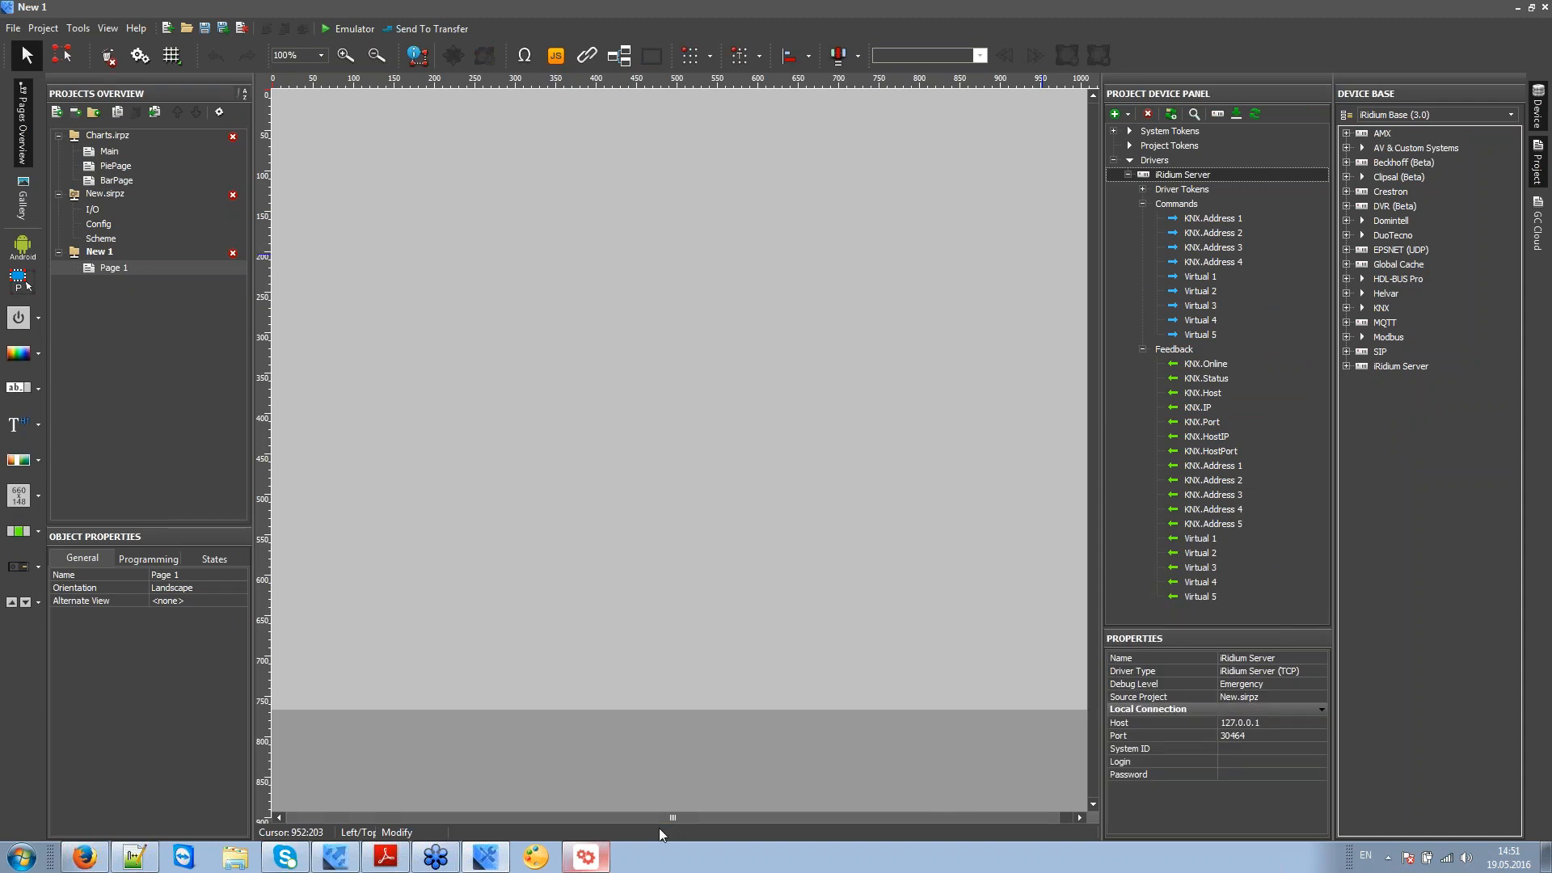
Step: Switch to the Adobe Reader presentation to show how the server looks for the i3 pro client, and return to the panel project's commands
click(385, 862)
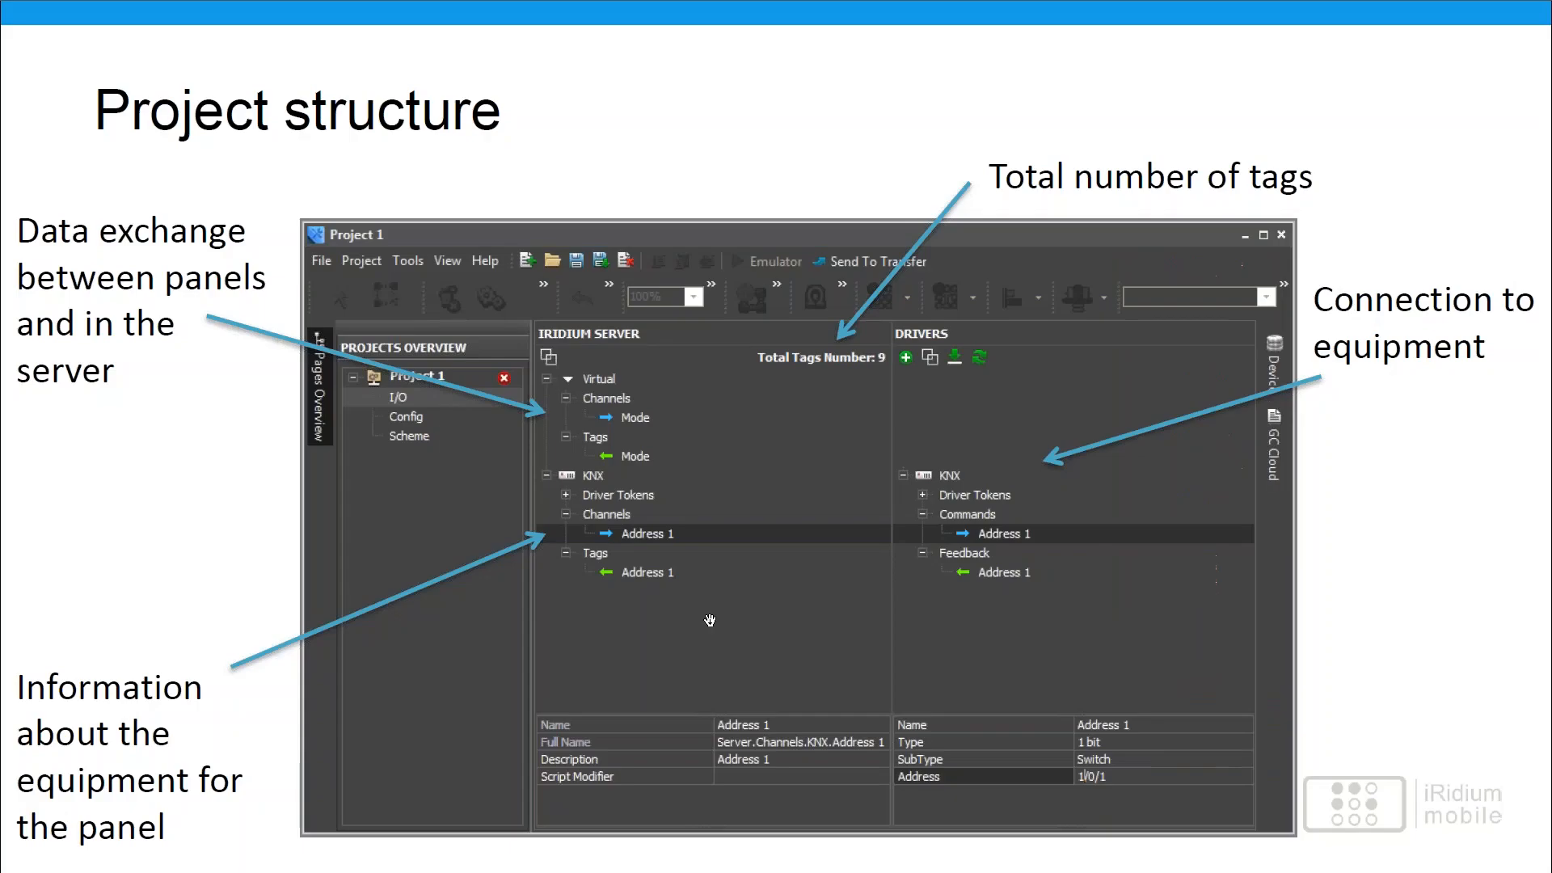
click(848, 541)
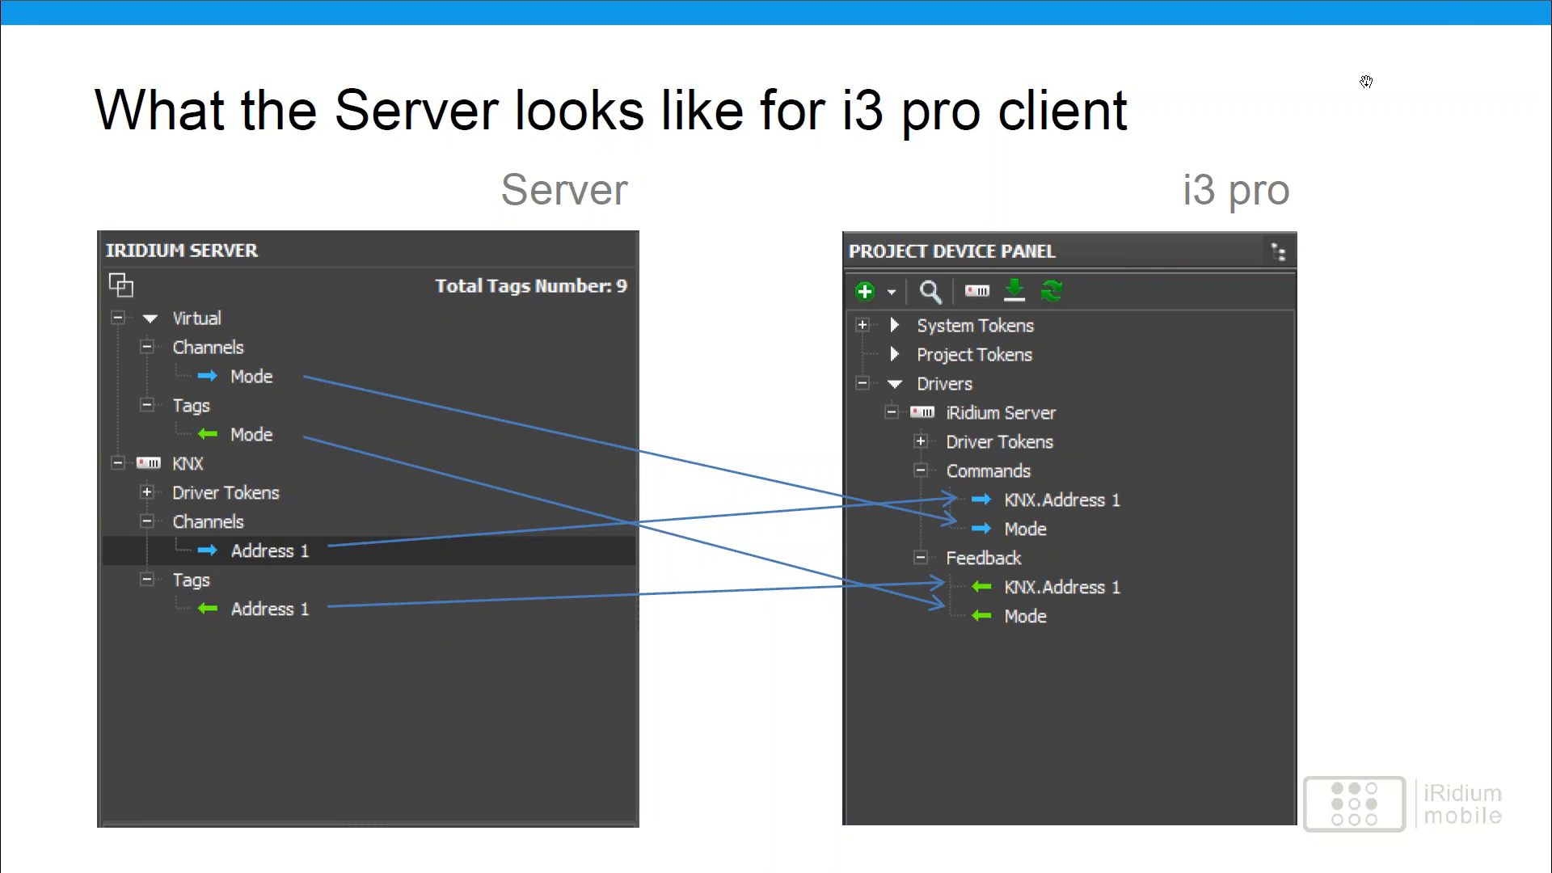
key(super)
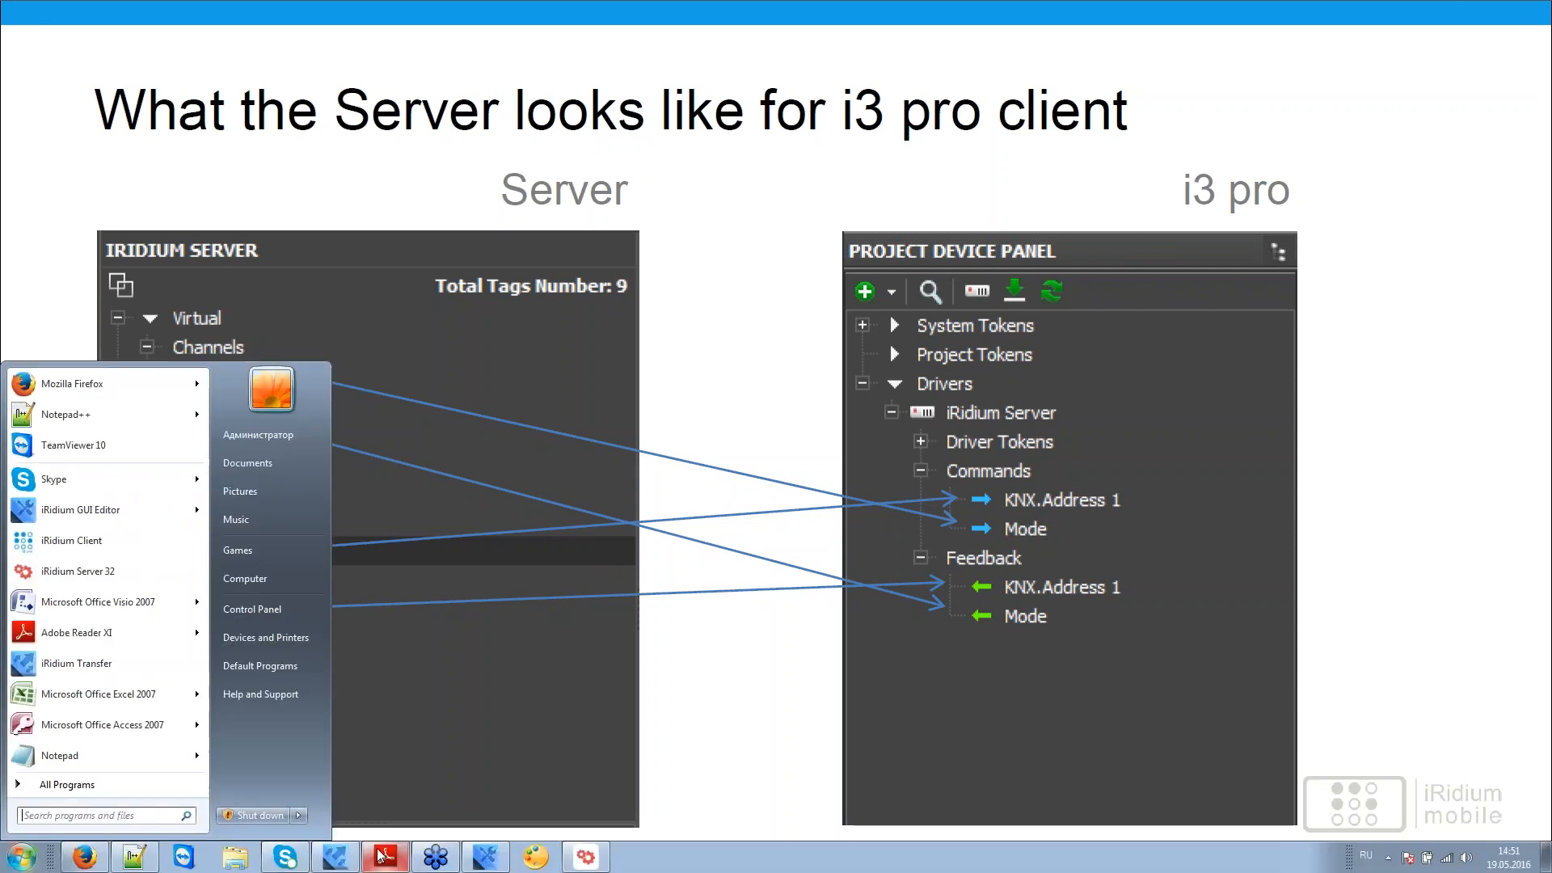
click(486, 857)
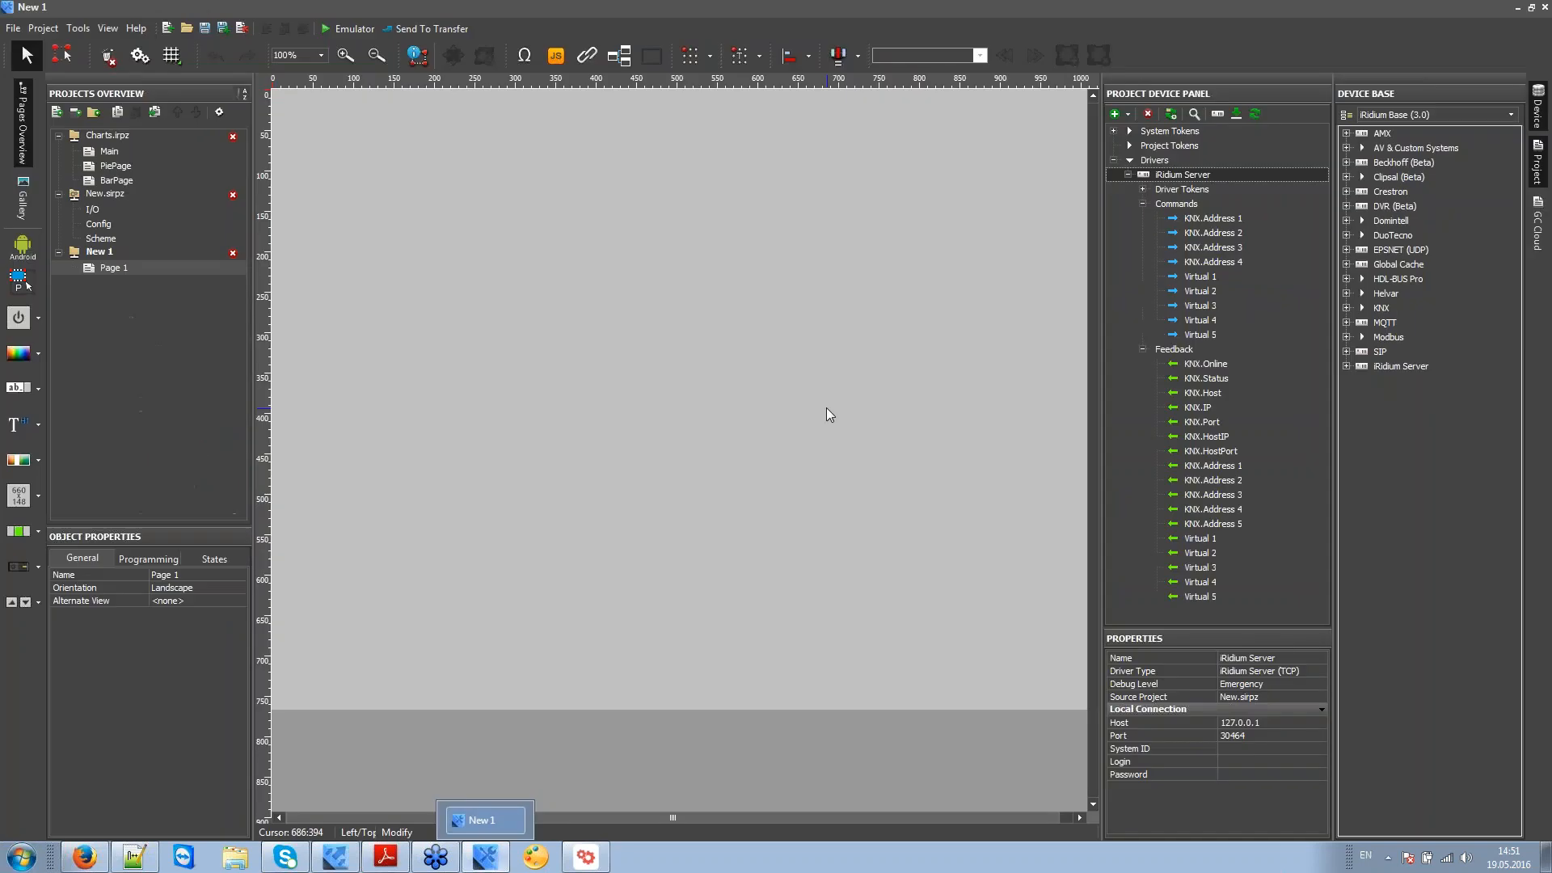
click(1190, 233)
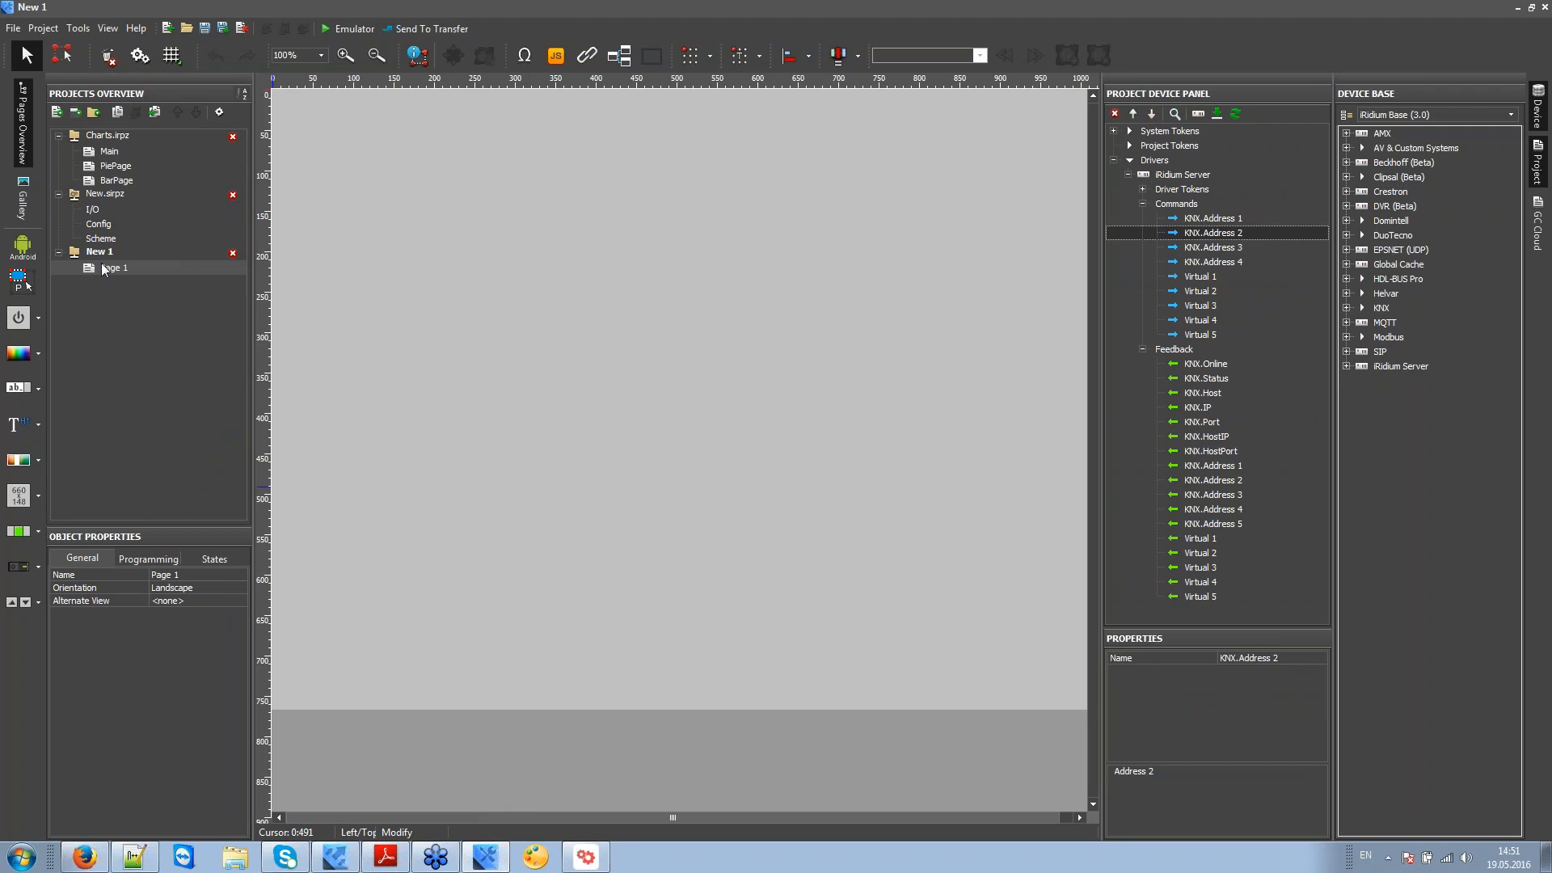
Step: Review the properties of the KNX Address 1 tag and the KNX driver in New.sirpz
click(90, 214)
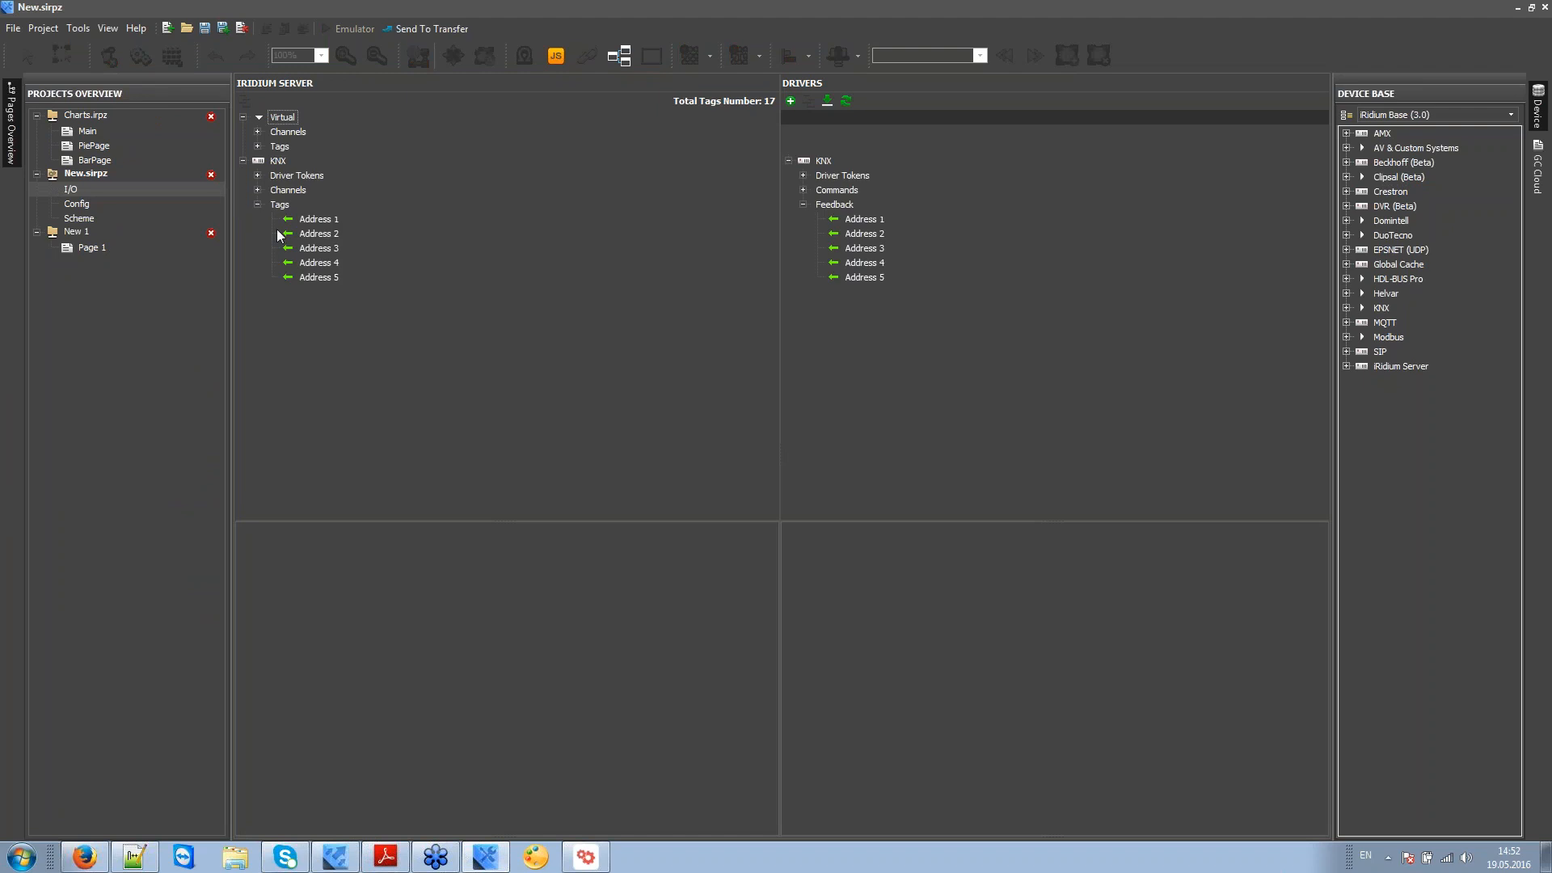
click(306, 222)
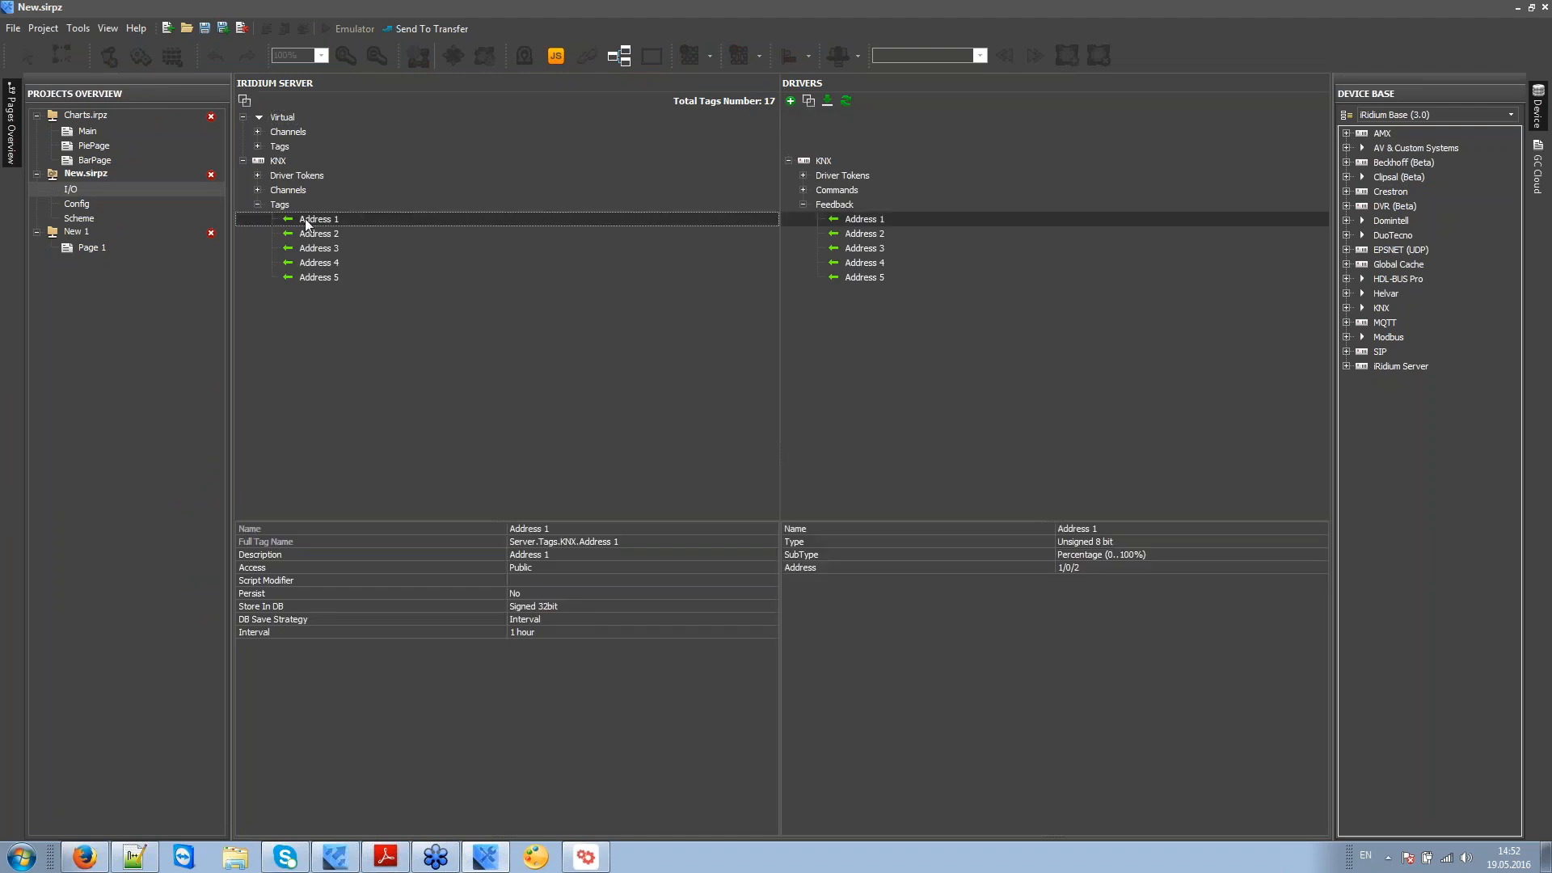
click(836, 161)
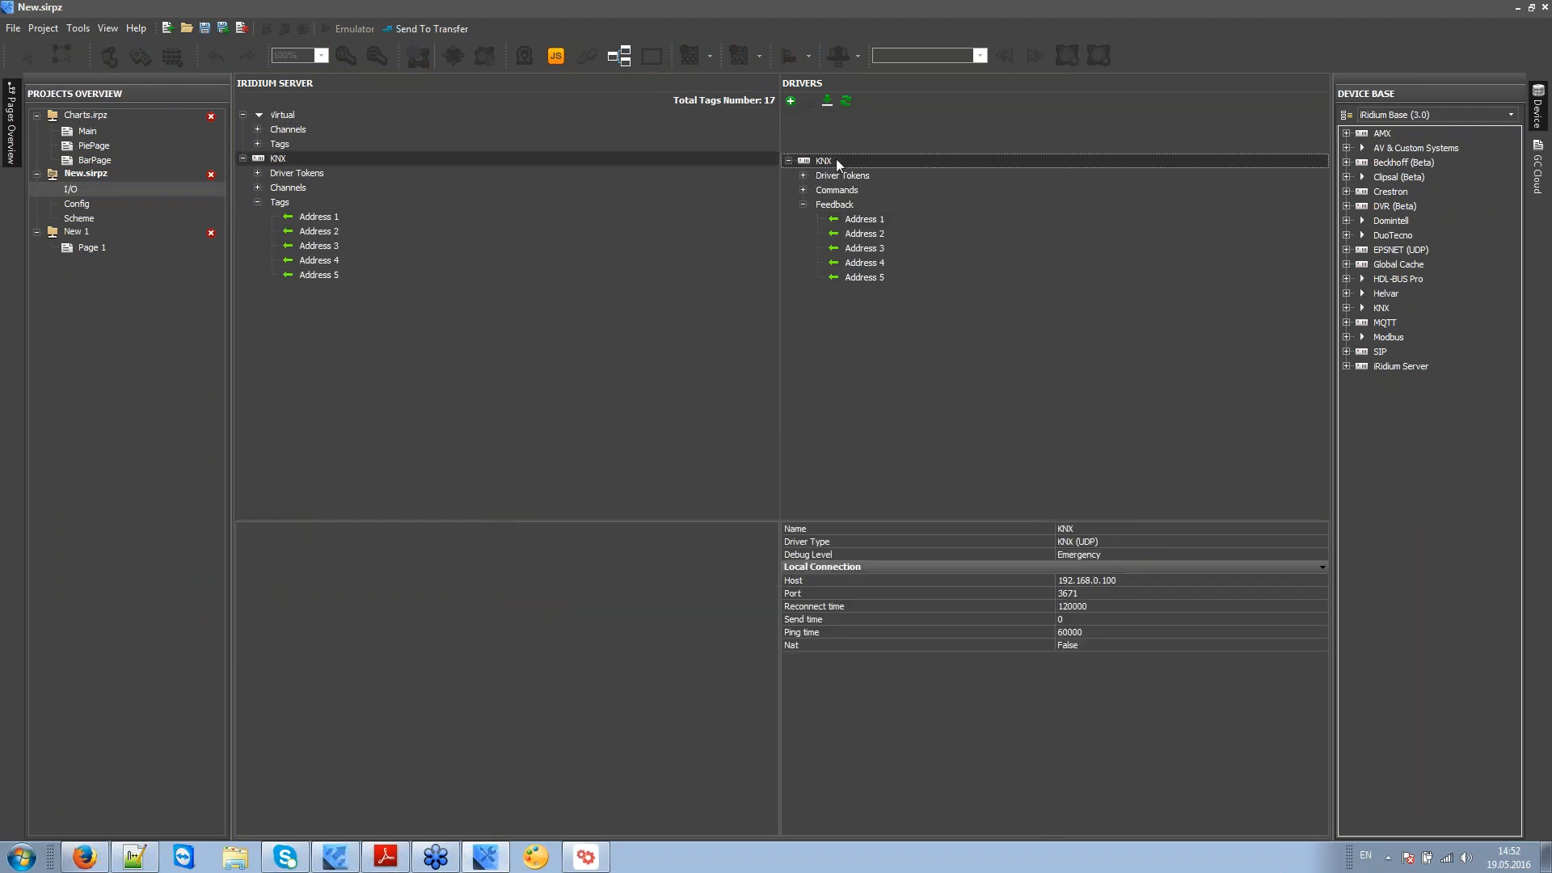
click(326, 218)
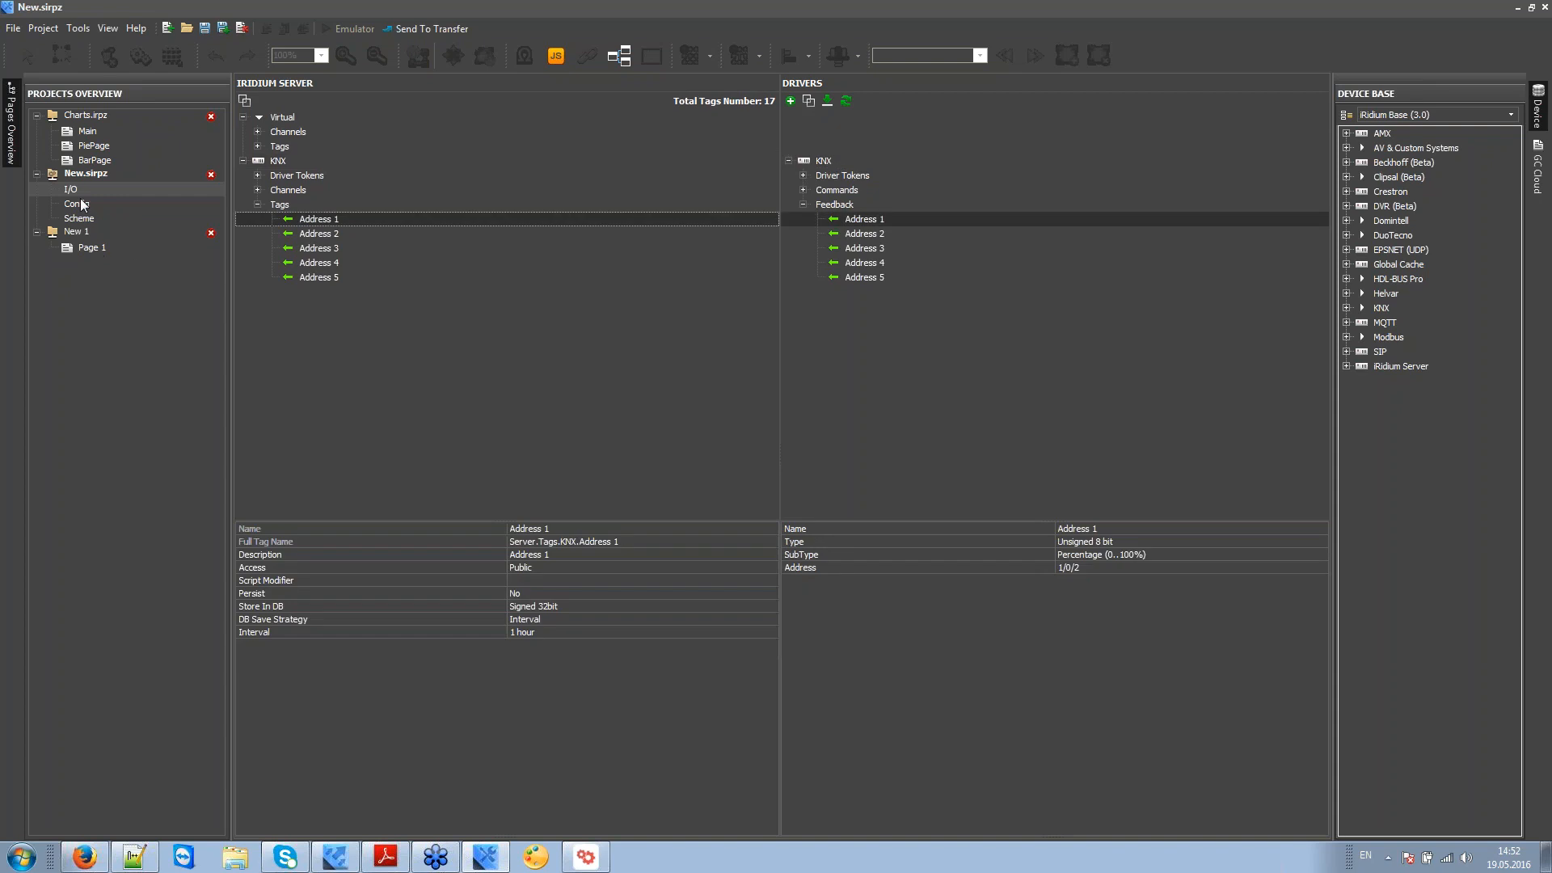
Step: Reopen Page 1 of the panel project and draw an item about 719 by 343, positioned about 22 from the left and upper page edges
double_click(97, 245)
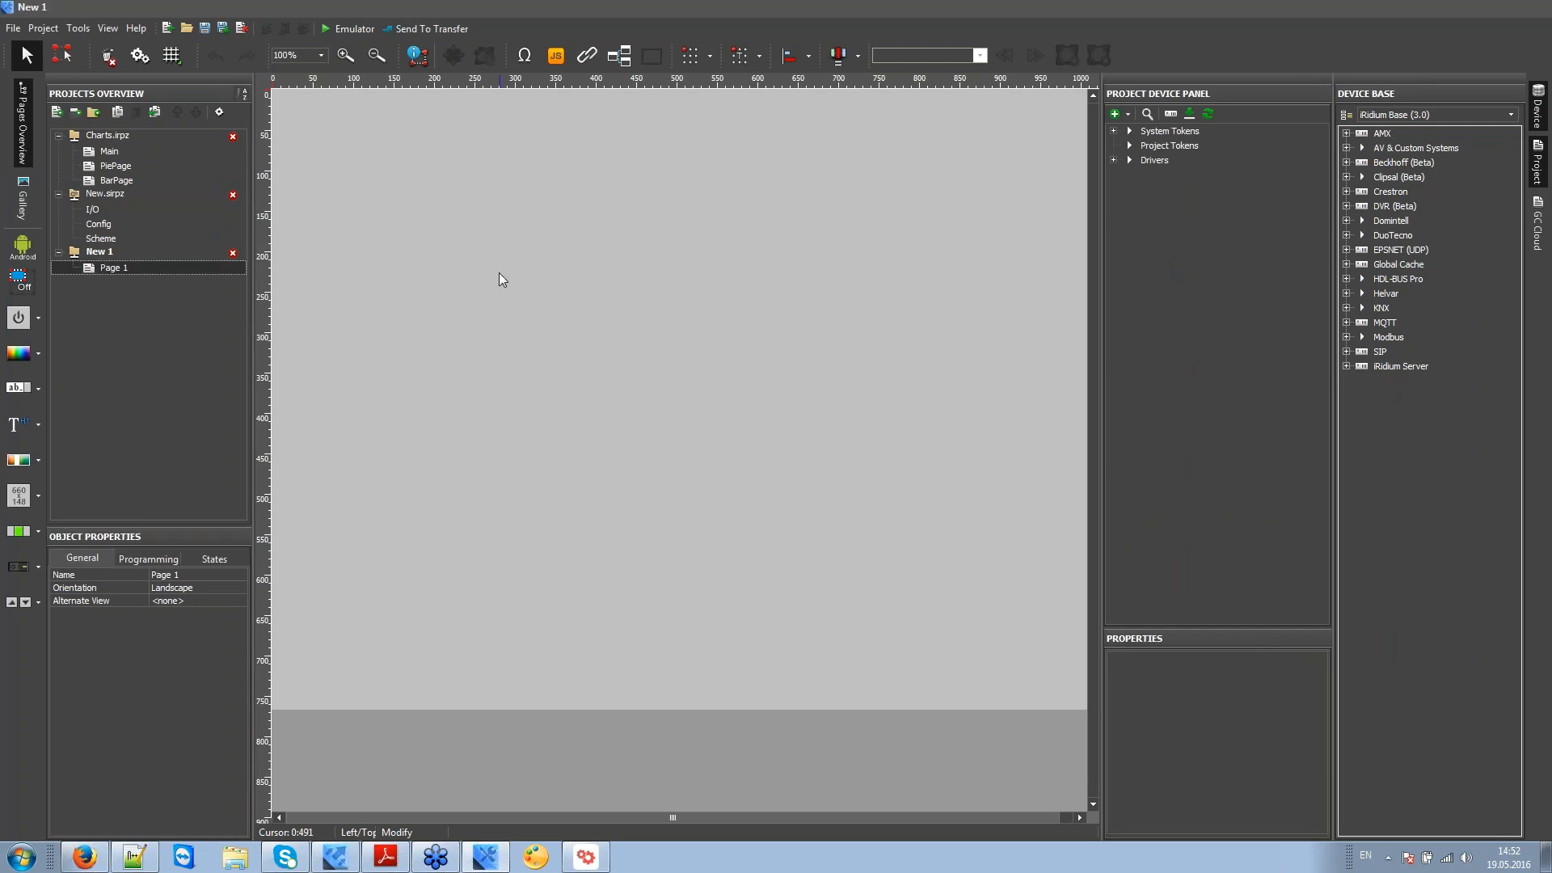
drag(286, 106, 867, 383)
click(27, 56)
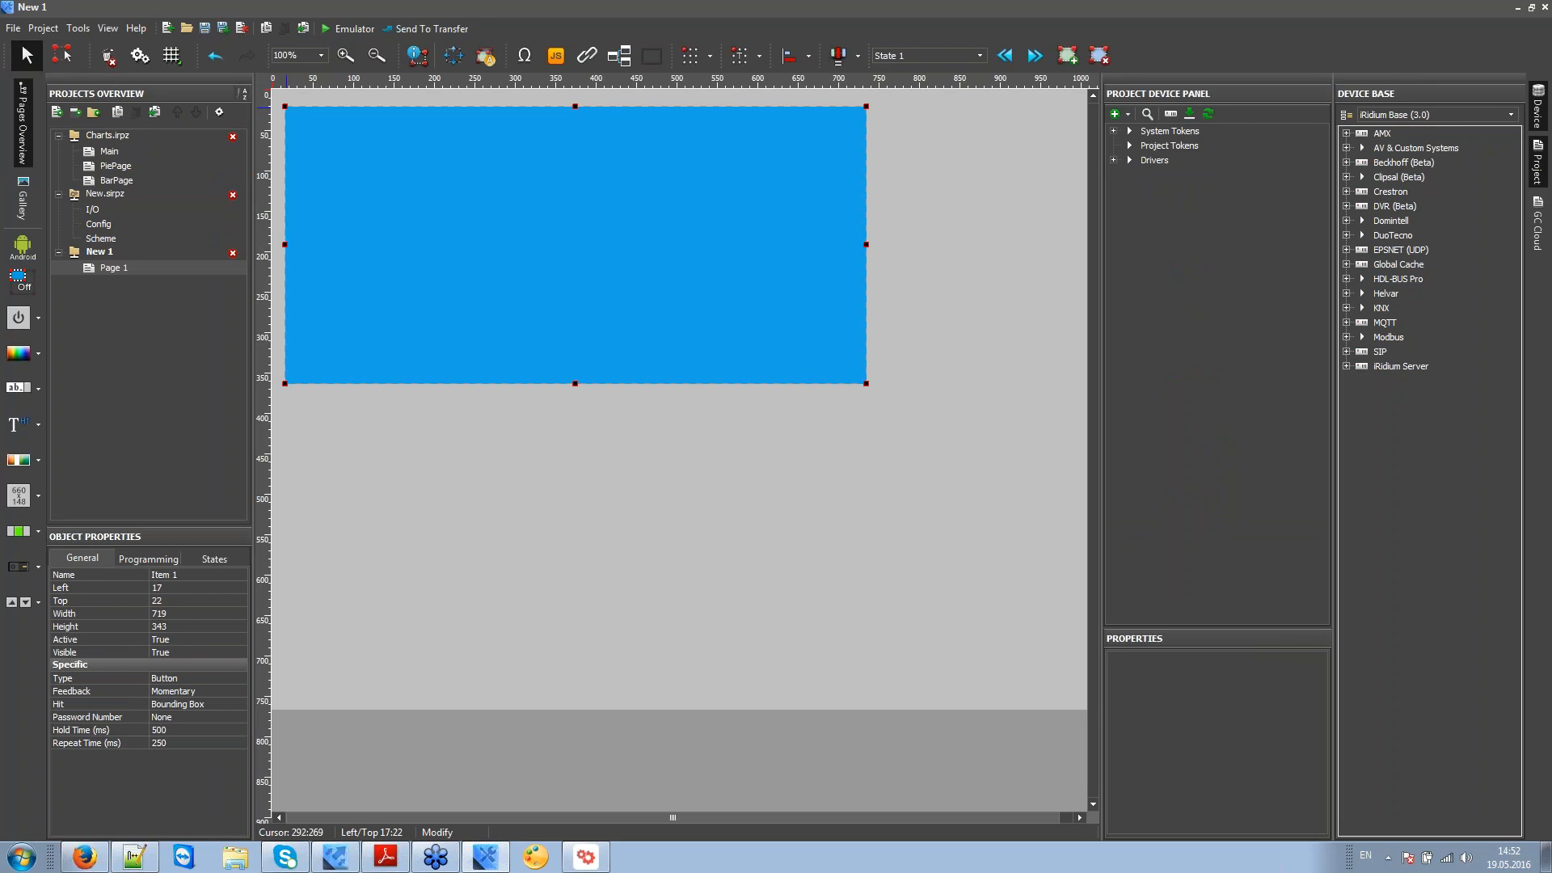
drag(480, 340, 484, 340)
Step: Change the drawn item's type to Linear Trend
click(220, 677)
click(240, 679)
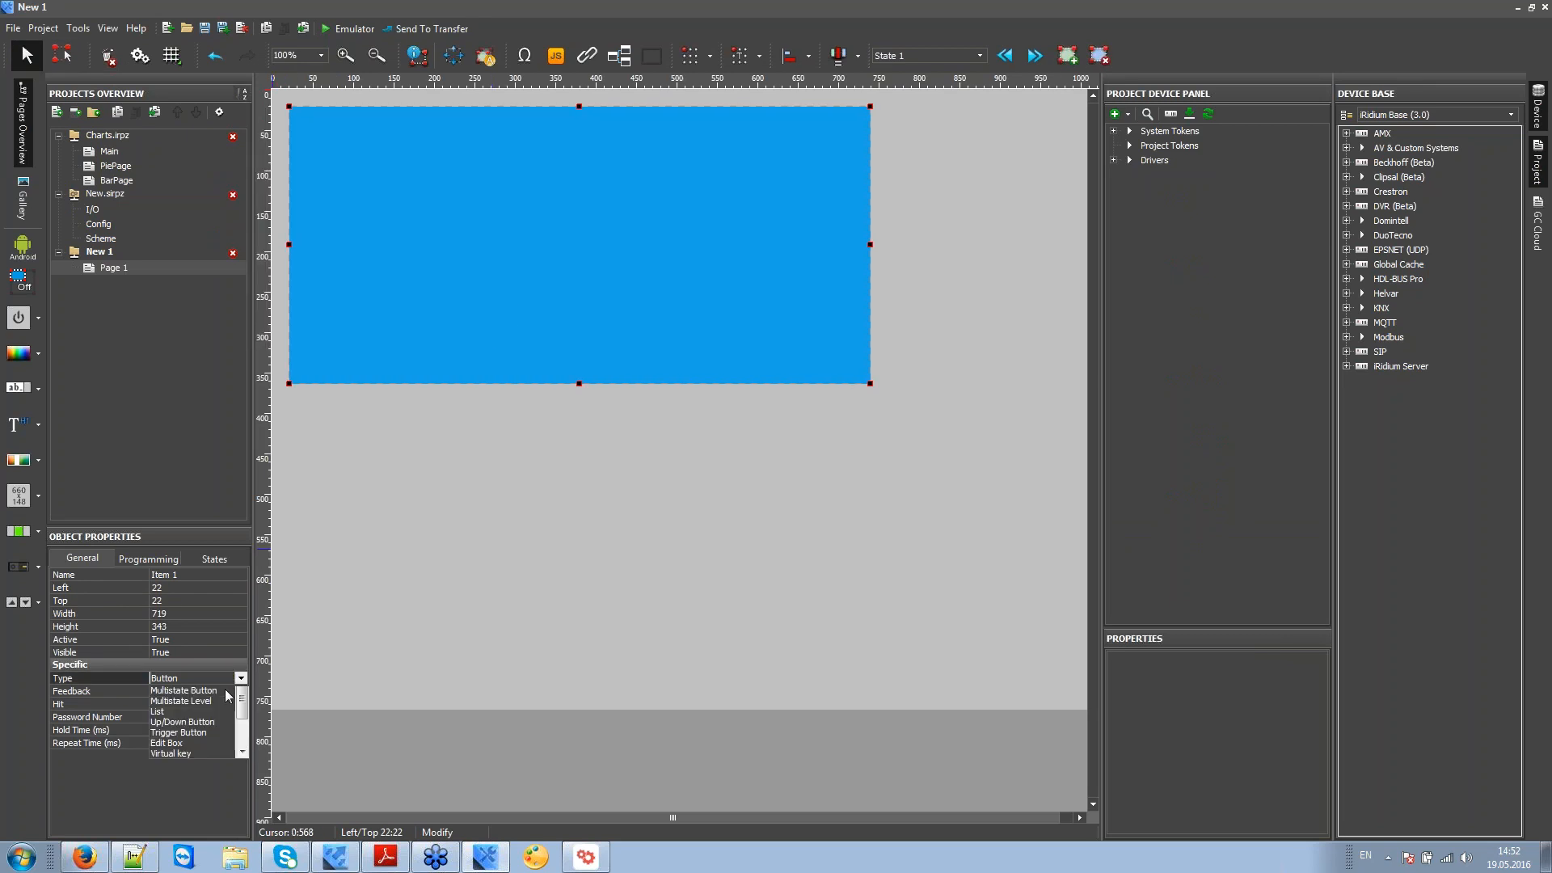
drag(243, 716, 250, 760)
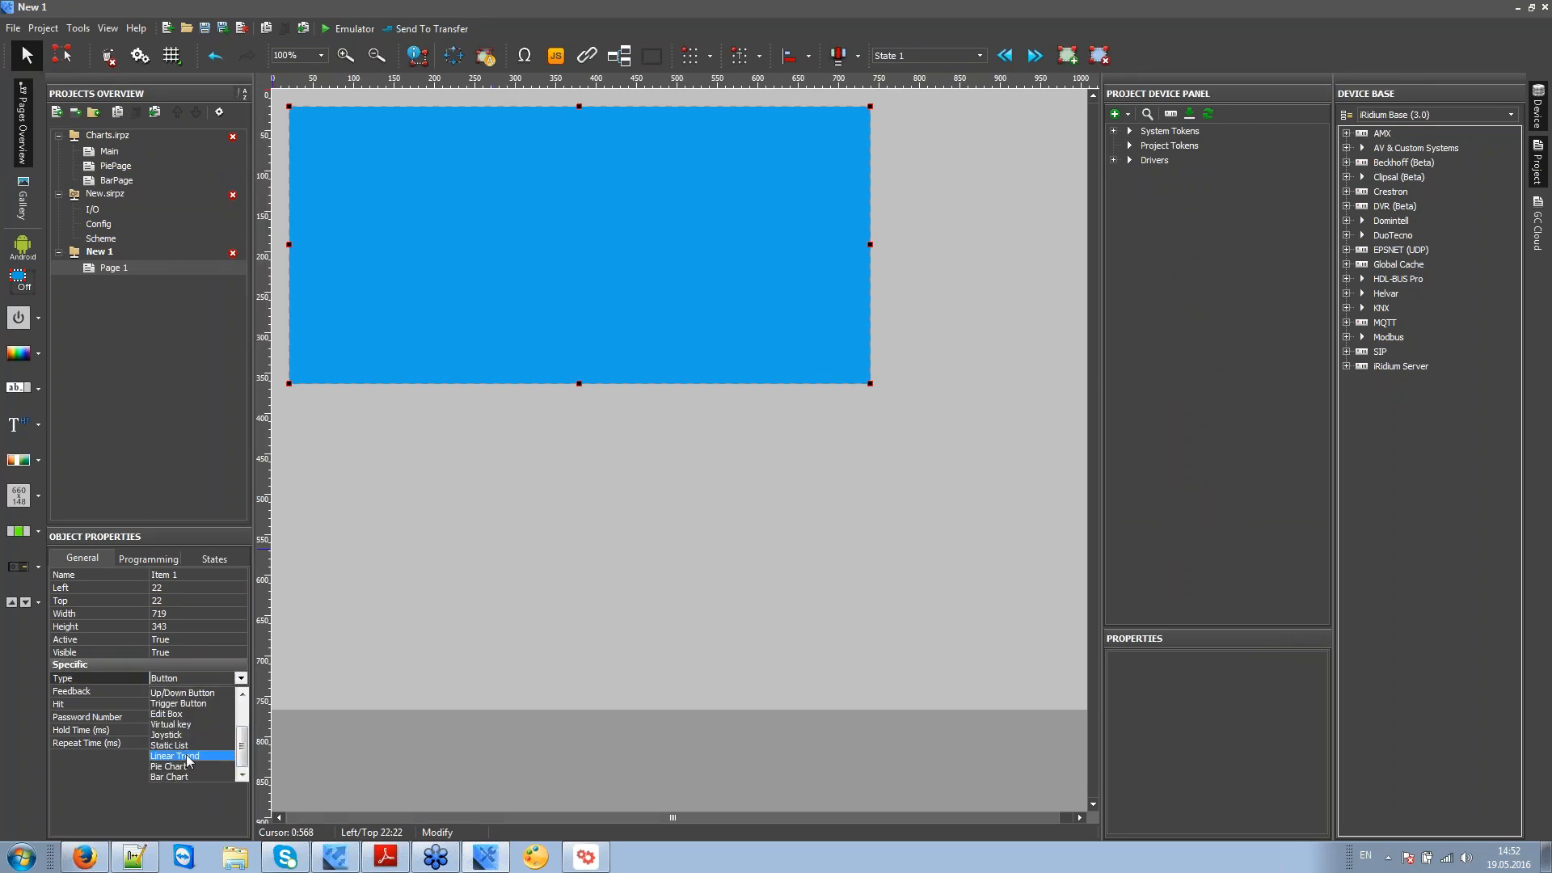
click(187, 756)
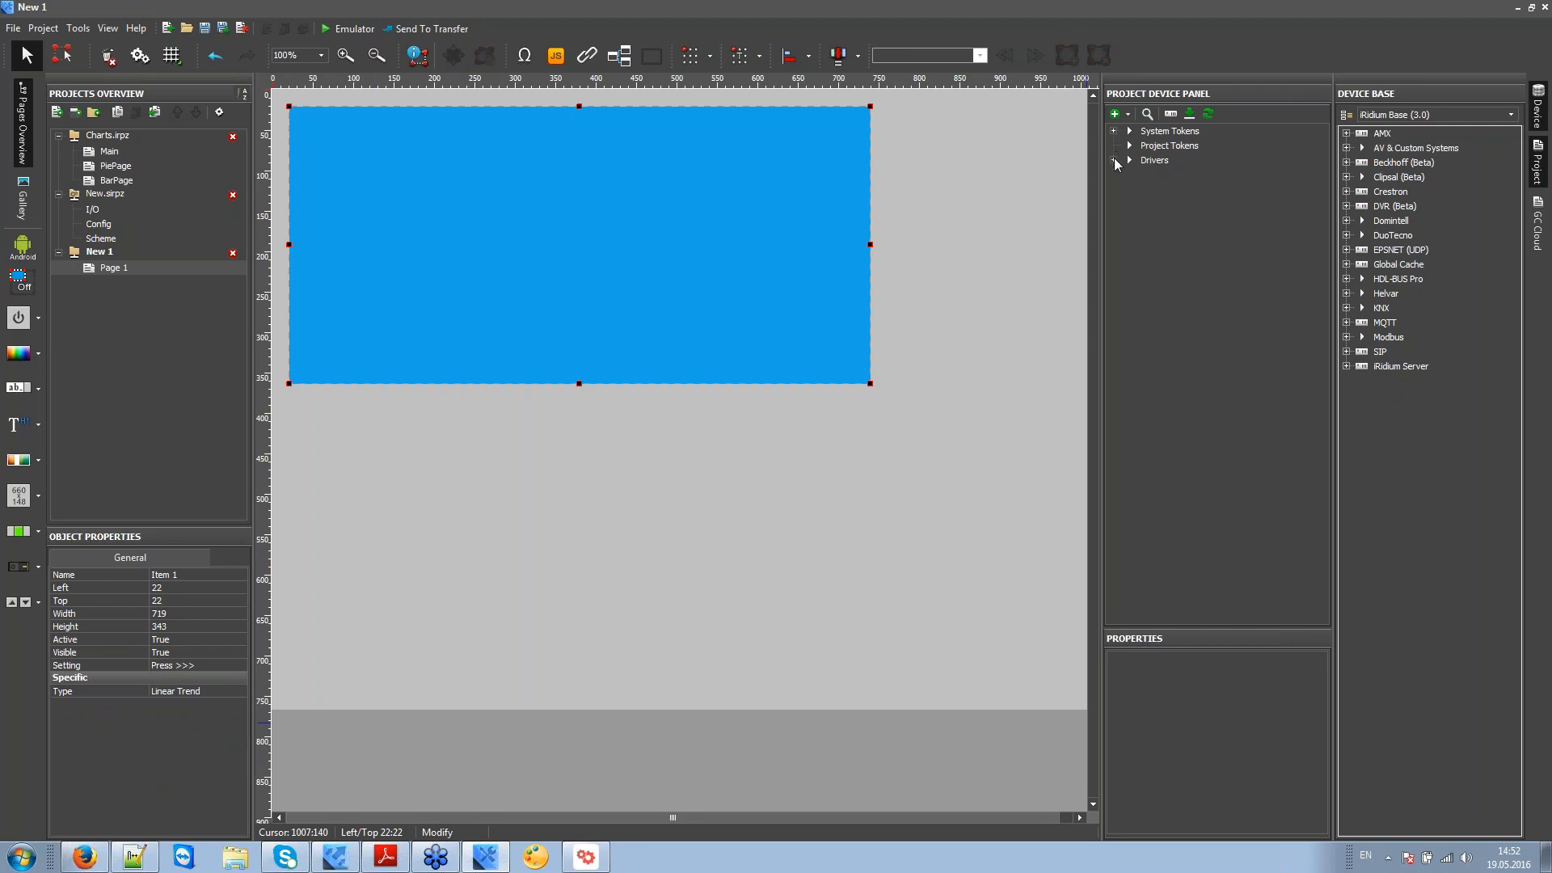
Step: Add the iRidium Server feedback KNX.Address 1 to the linear trend as a new curve
click(1115, 160)
click(1127, 176)
click(1143, 218)
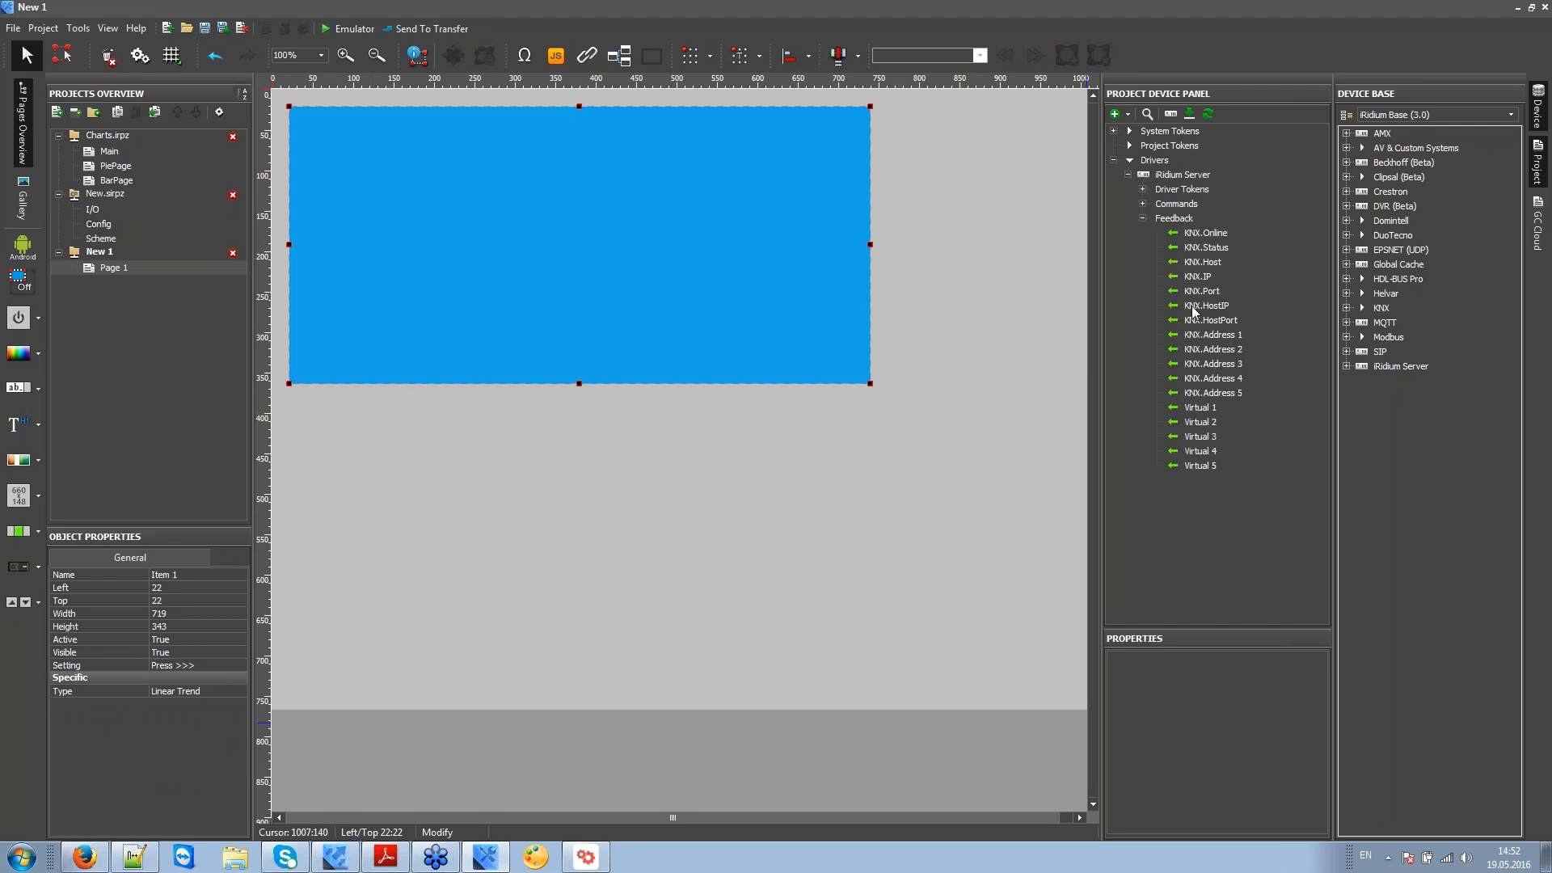
click(1218, 336)
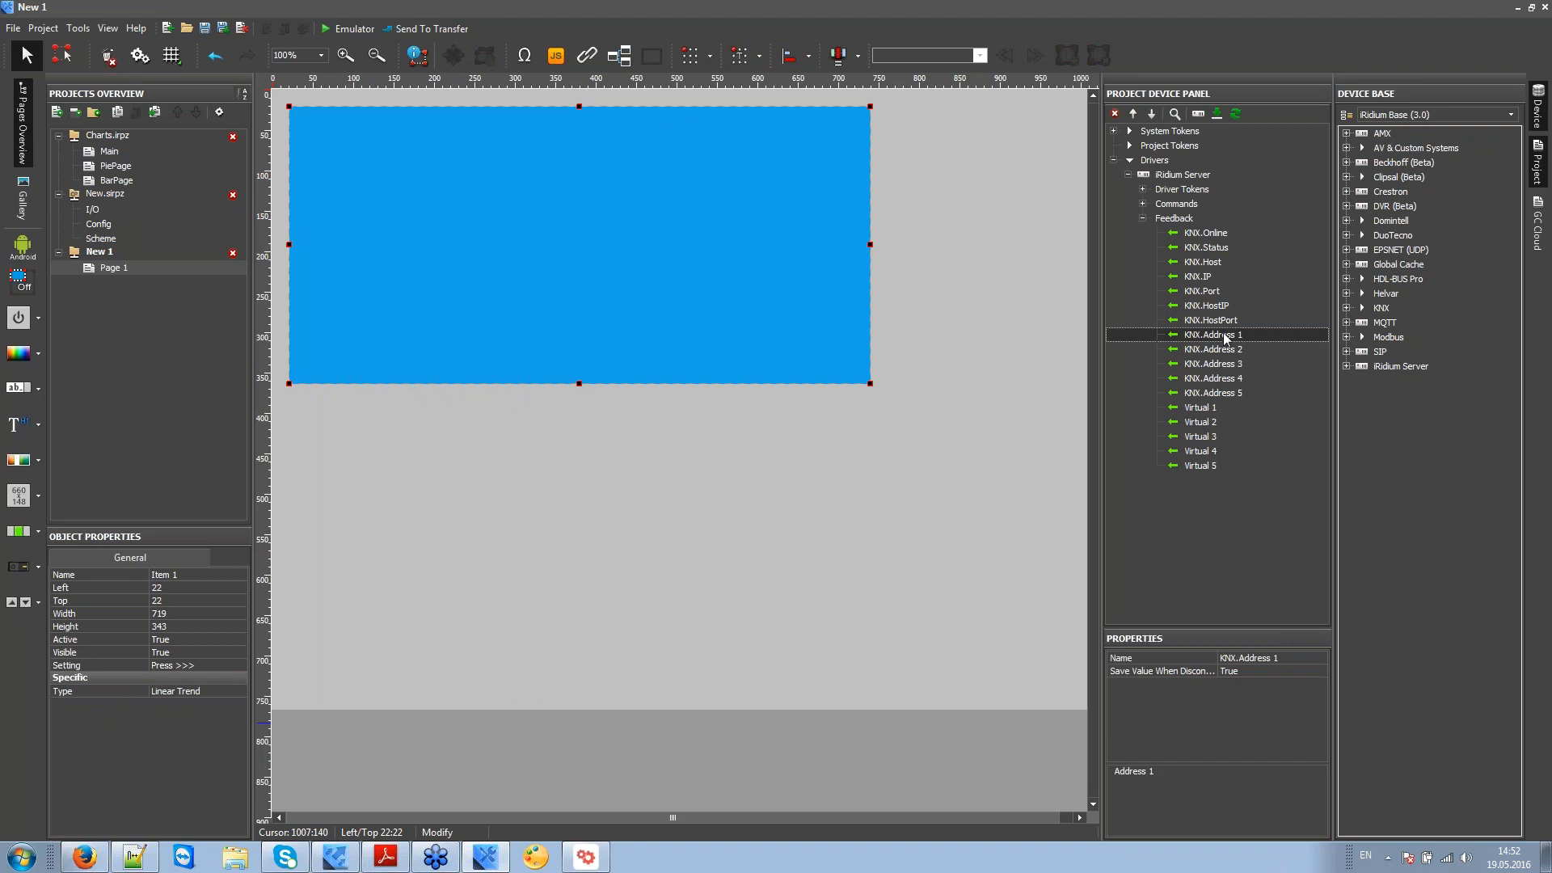
drag(1222, 334, 595, 262)
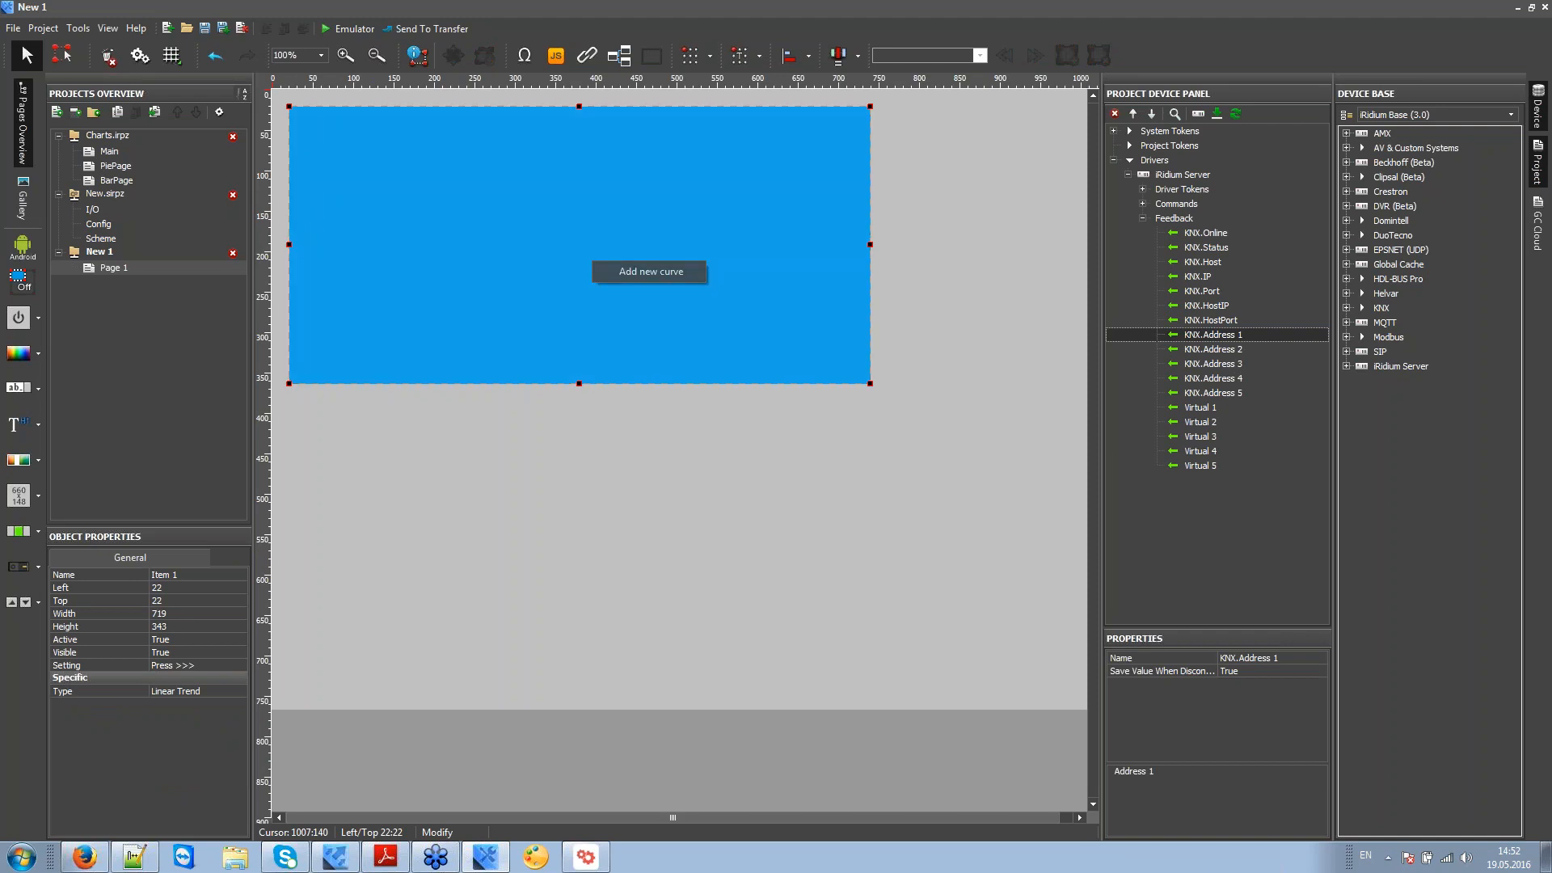
click(647, 272)
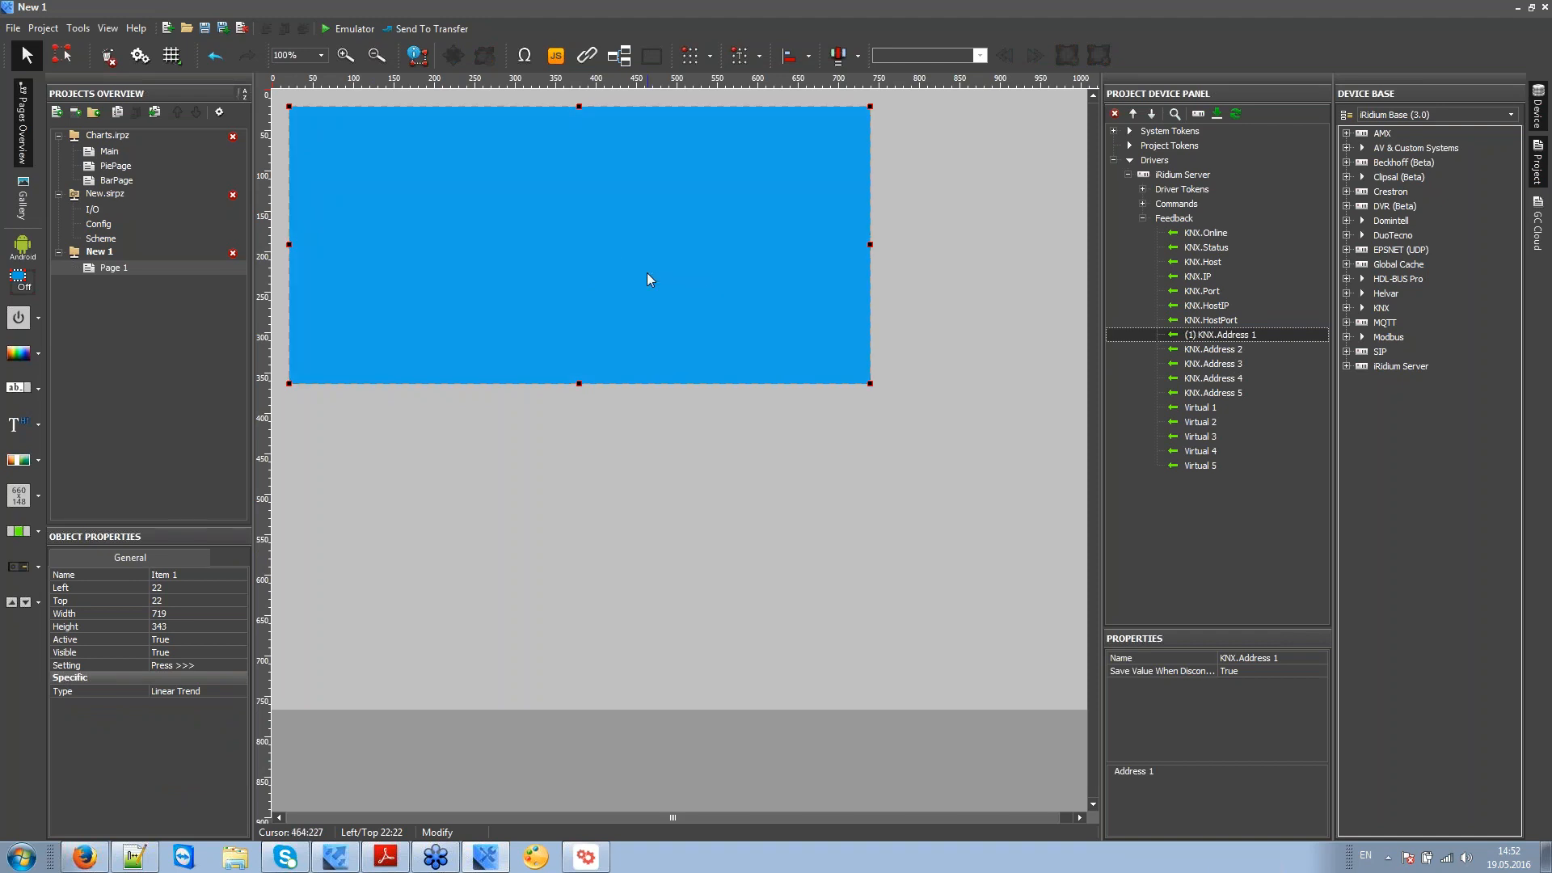
Step: Set the Address 1 curve's color to #0066CC in the linear trend settings, looking through the axis settings on the way
double_click(646, 279)
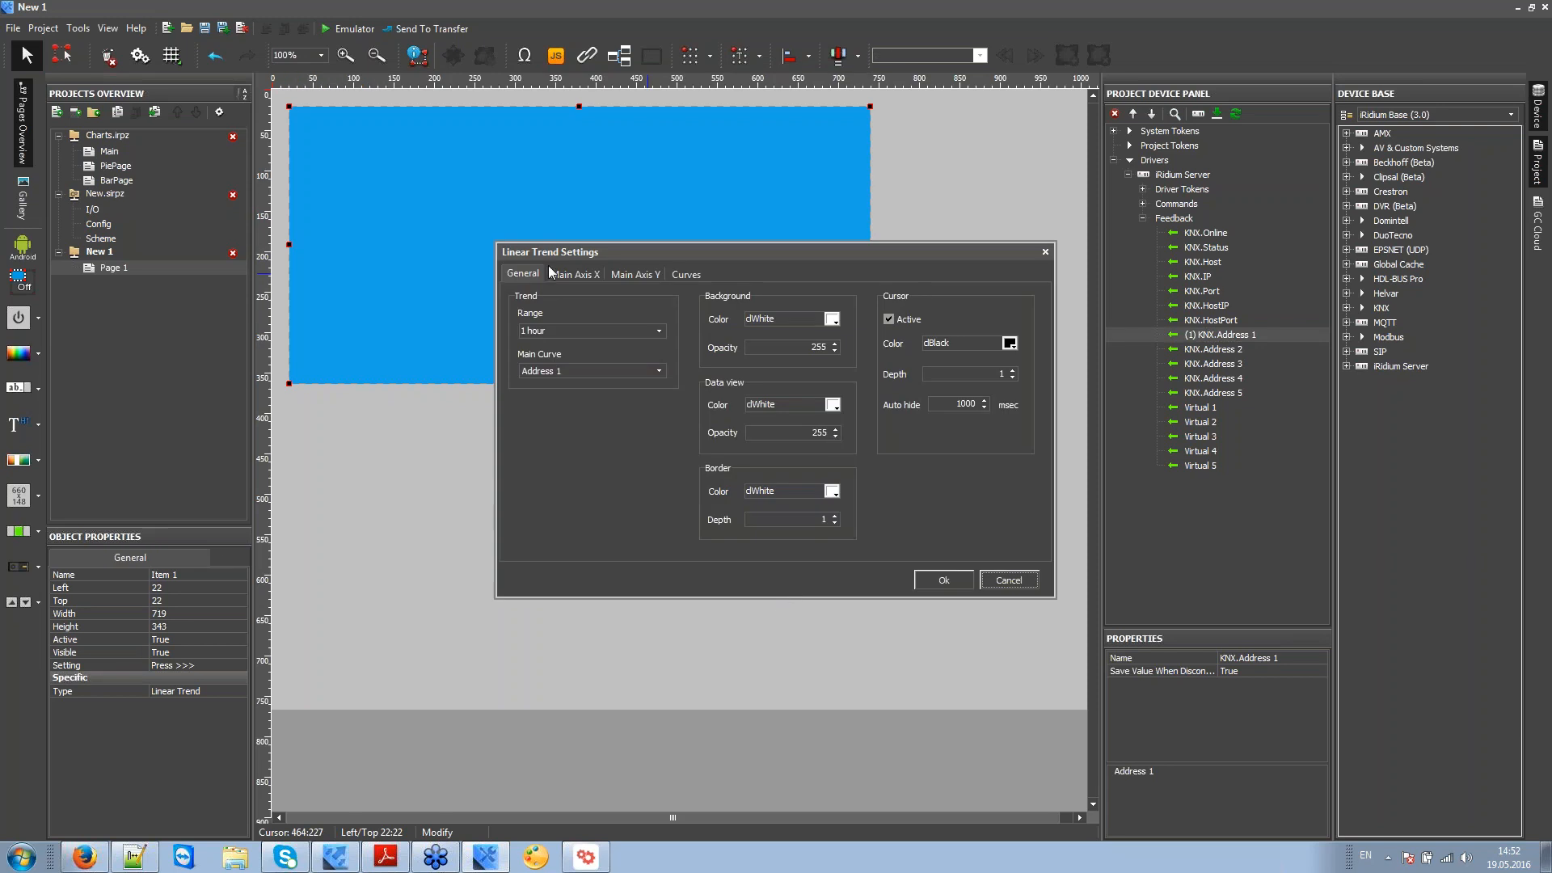
click(572, 274)
click(635, 274)
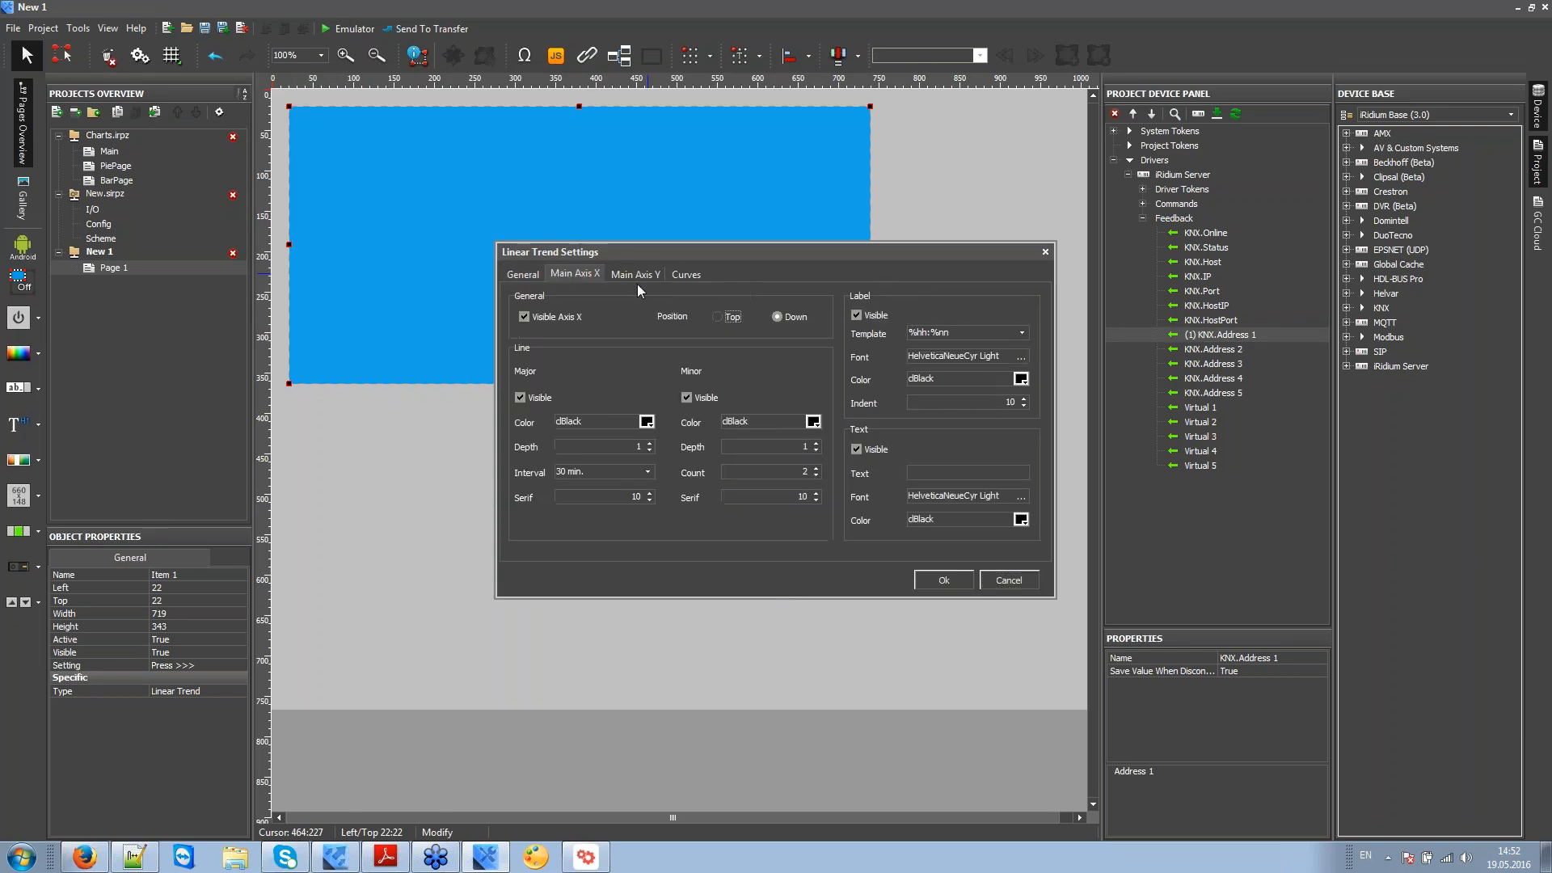
click(687, 275)
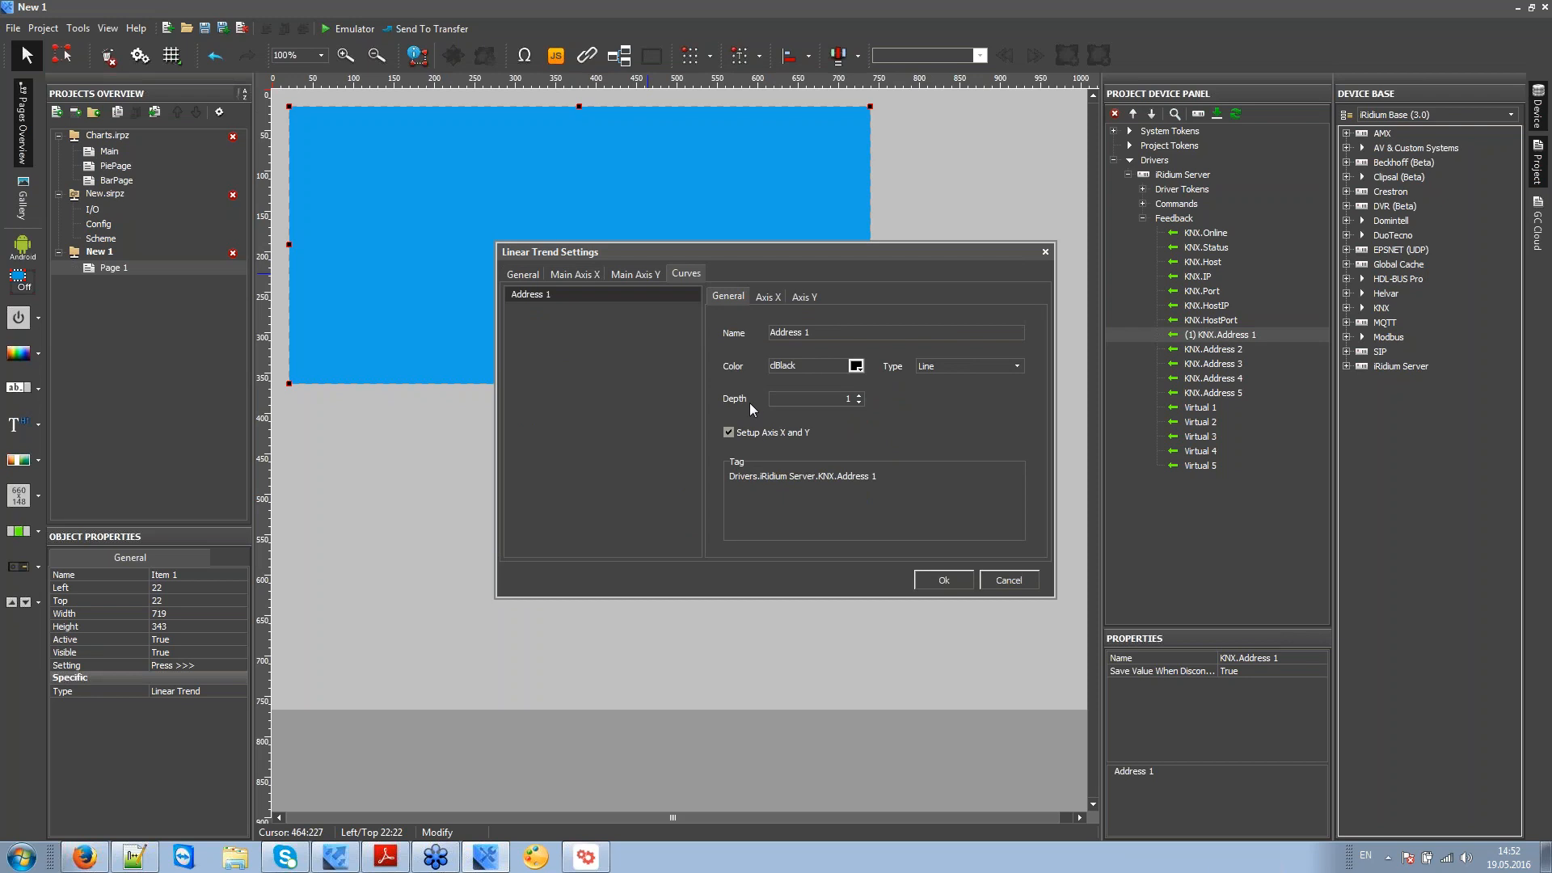
click(856, 367)
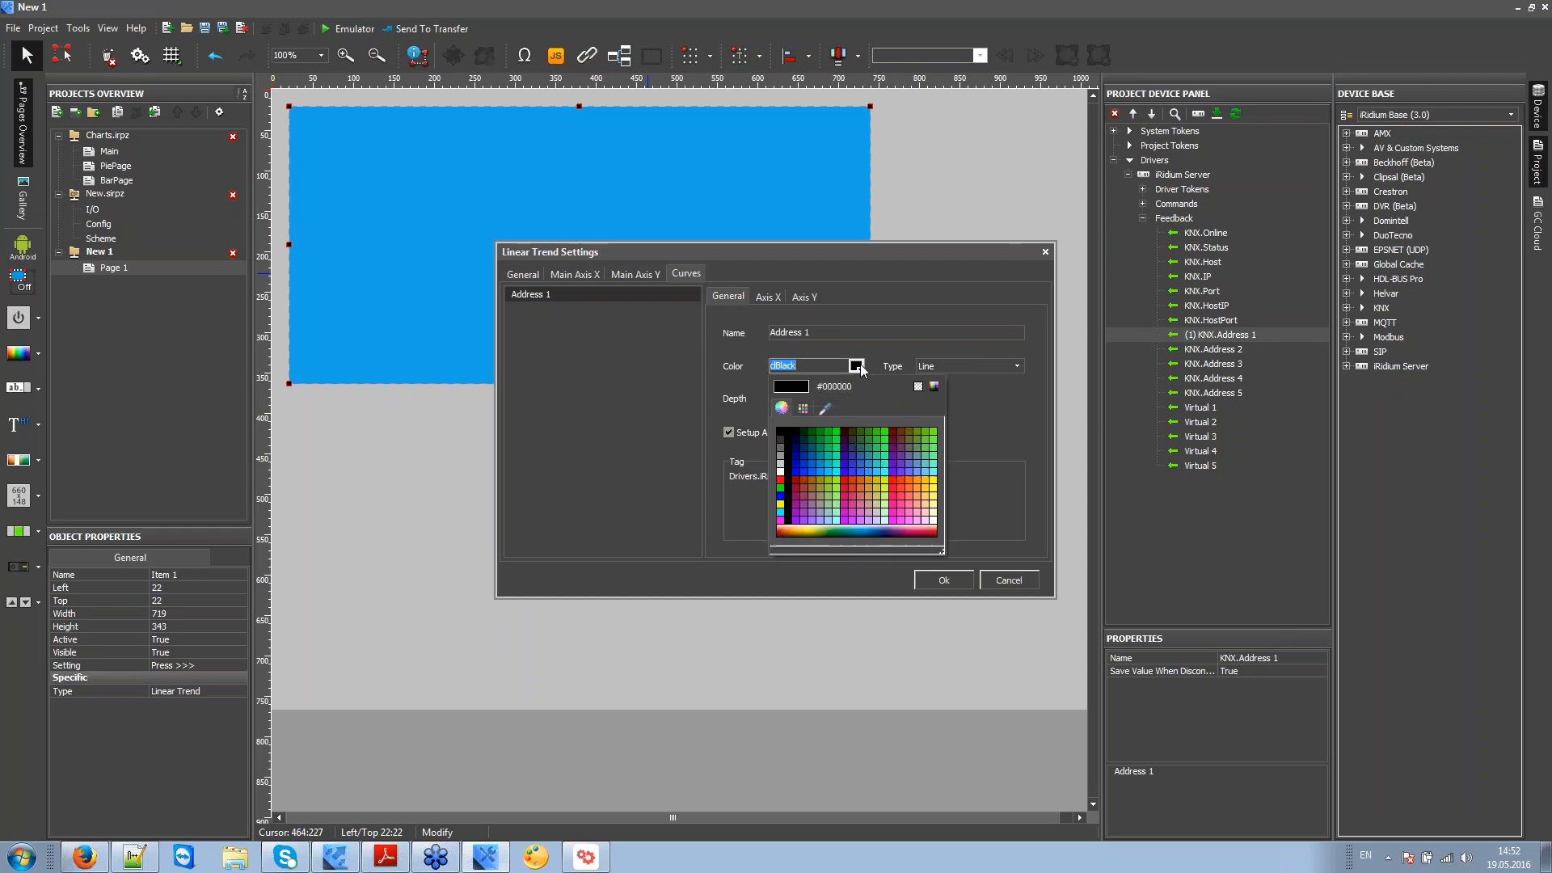
click(822, 453)
click(943, 580)
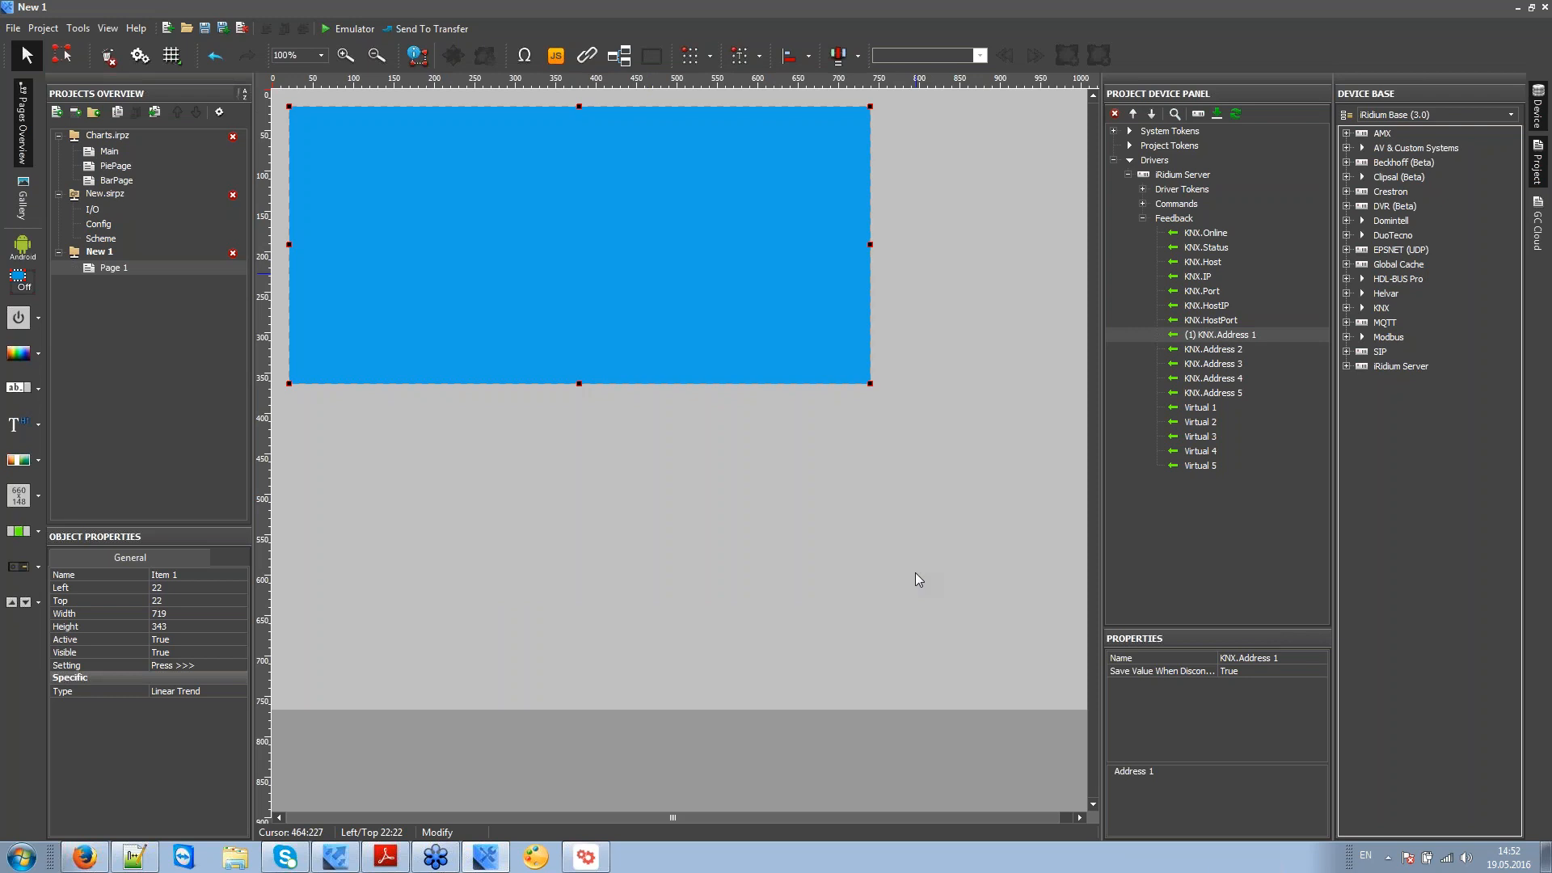
Step: Review the linear trend's general, main axis X, main axis Y and curve settings, and return to Page 1
double_click(666, 274)
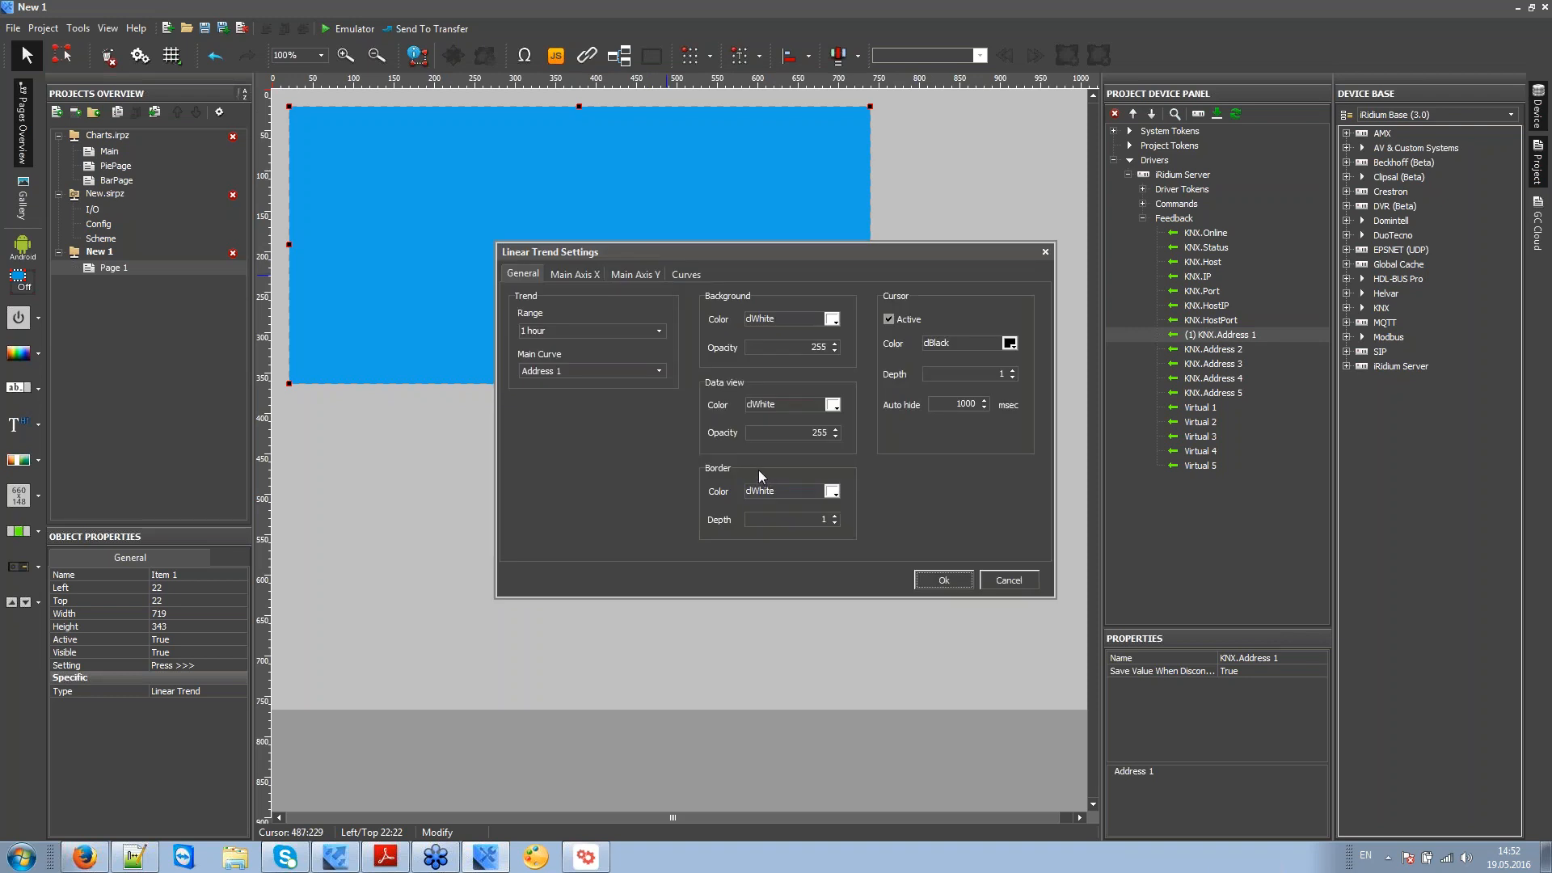
click(576, 274)
click(627, 272)
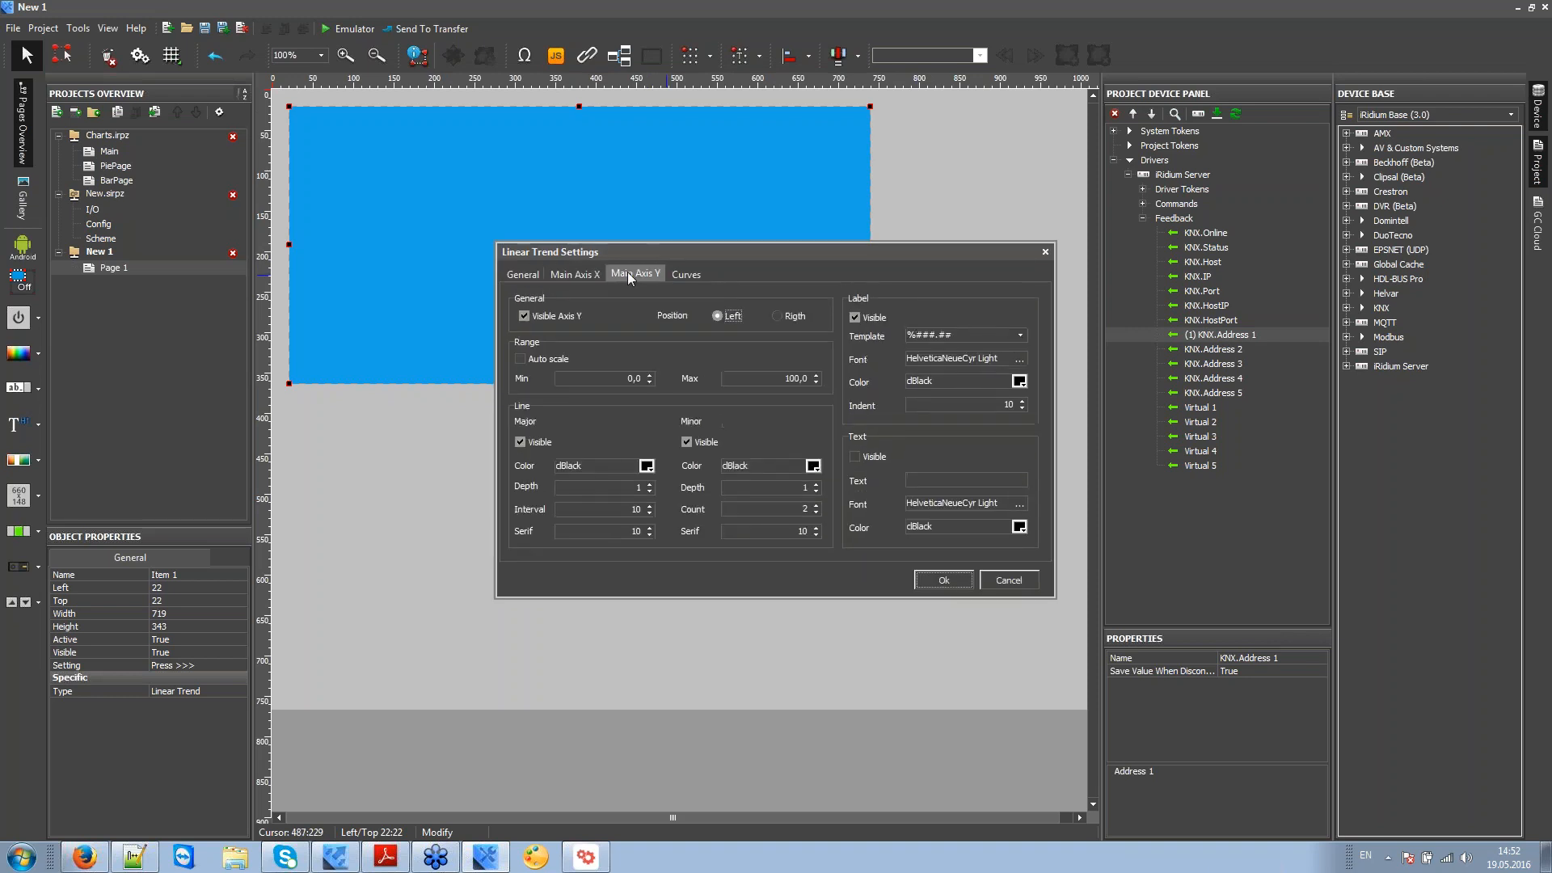
click(700, 271)
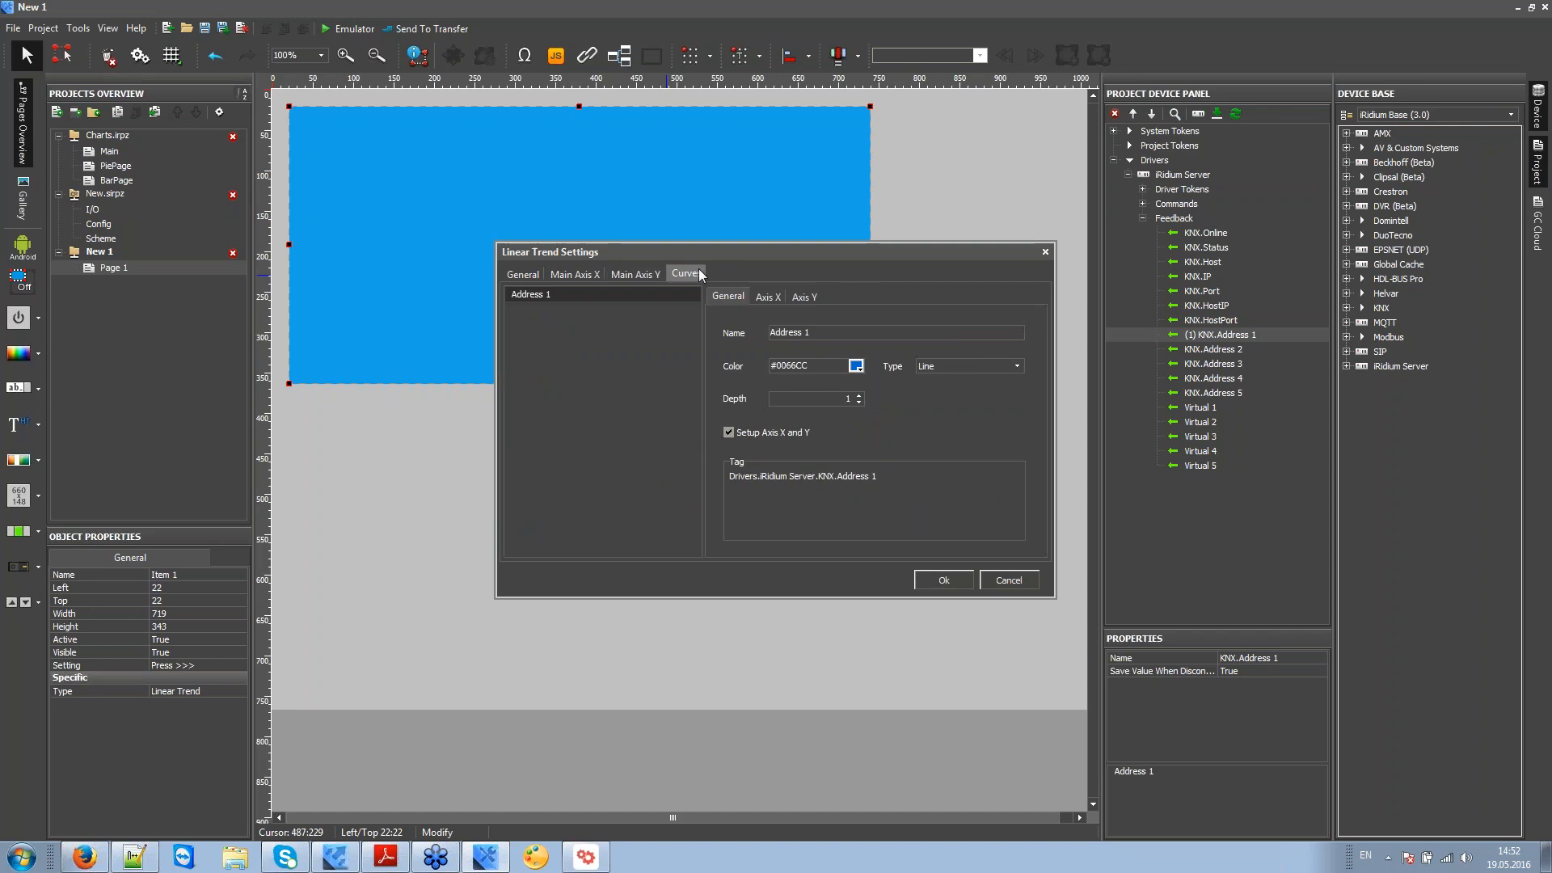
click(943, 580)
click(848, 485)
click(131, 266)
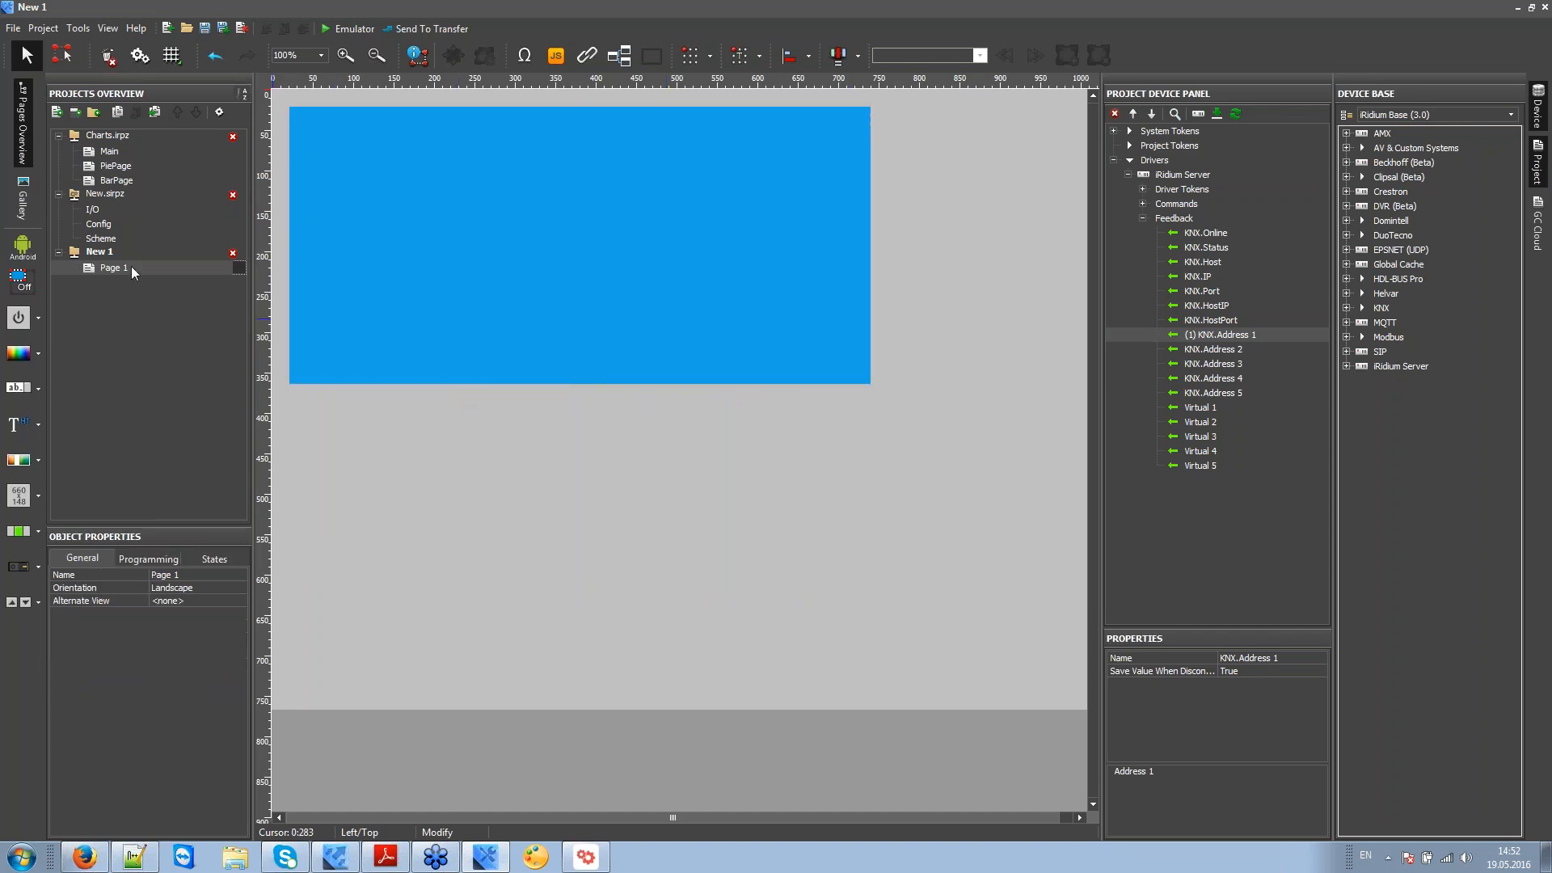
Step: Switch to the Adobe Reader presentation and advance to the JavaScript Modifiers slide
mouse_move(585, 857)
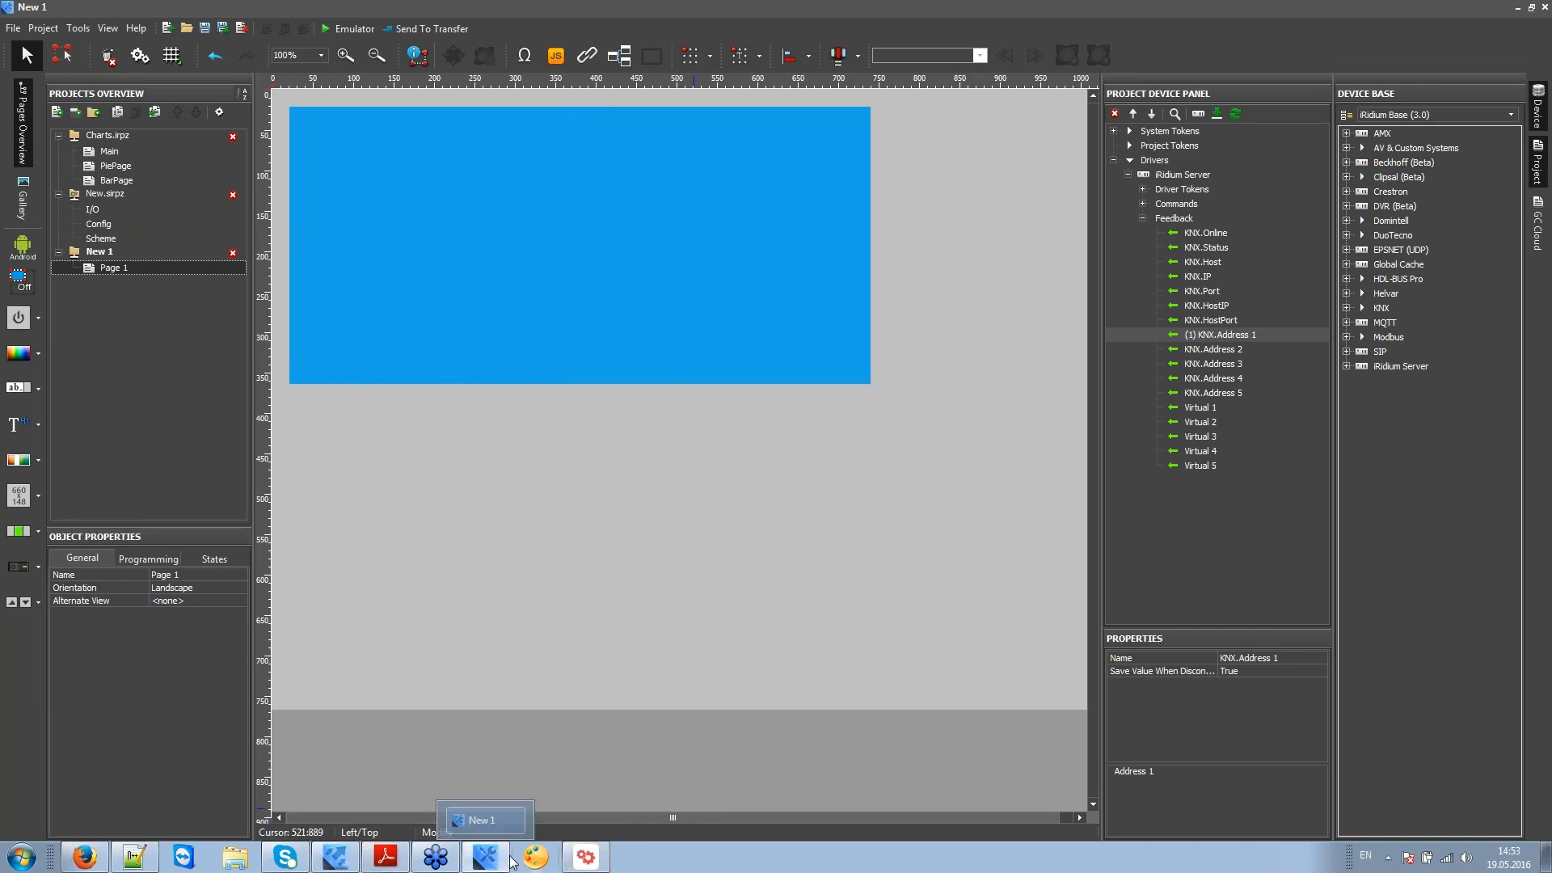
click(386, 857)
click(786, 515)
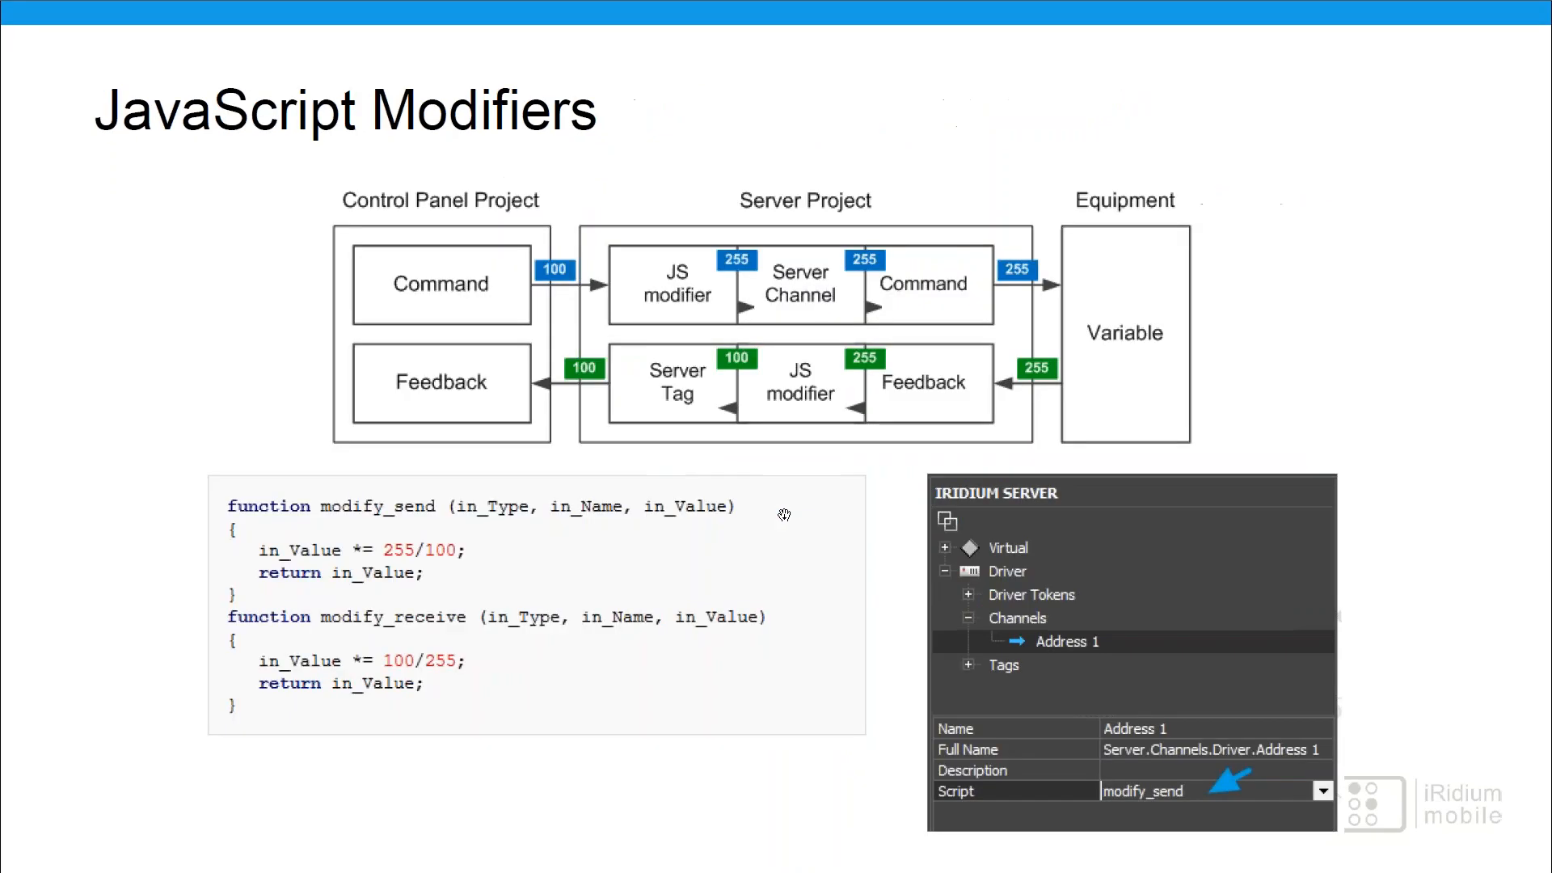